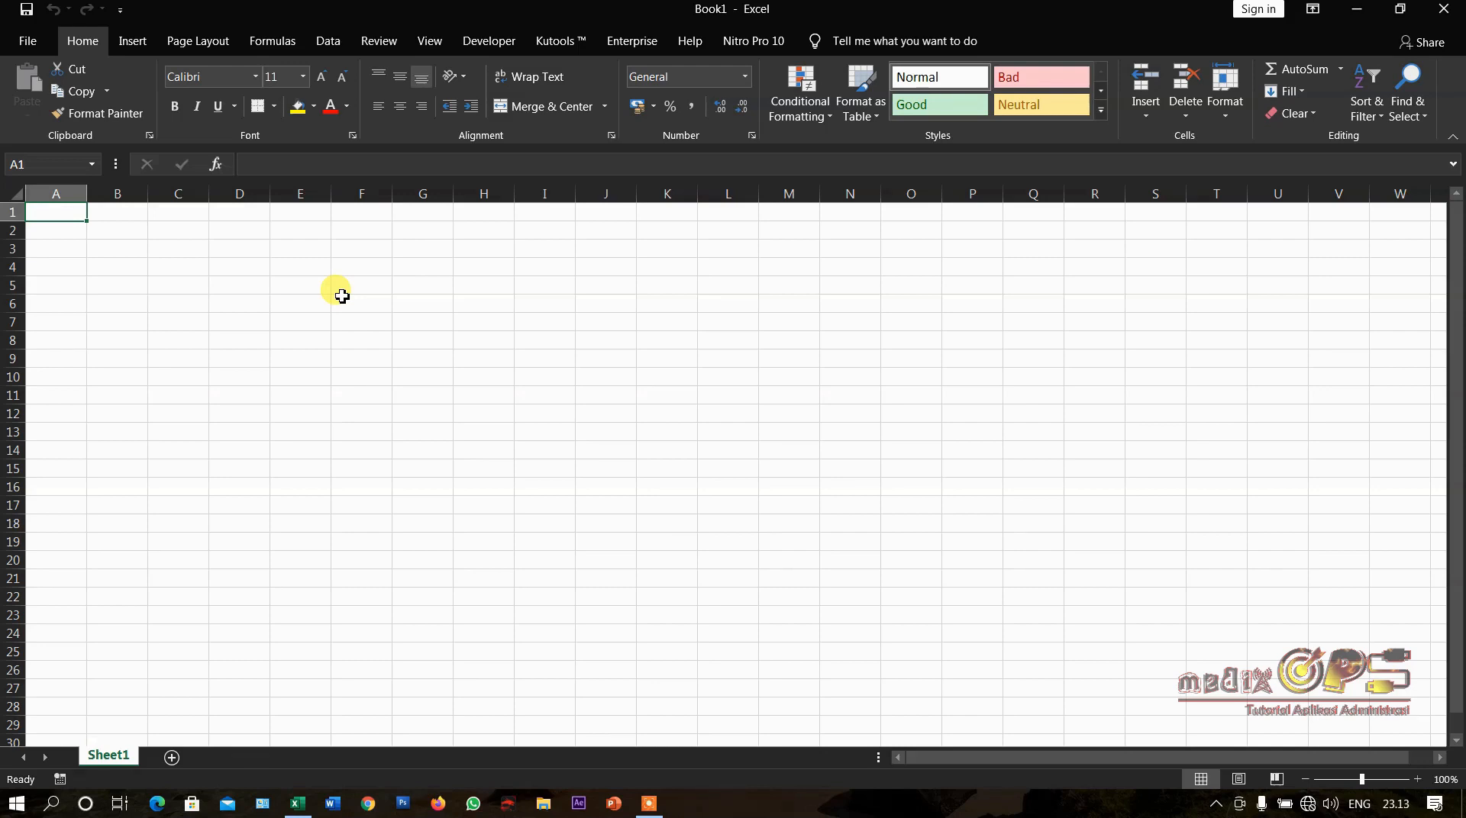
Enter the titles DATA PENJUALAN BARANG in A1 and TOKO BUKU "MEDIA OPS" in A2
{"action": "type", "text": "DA"}
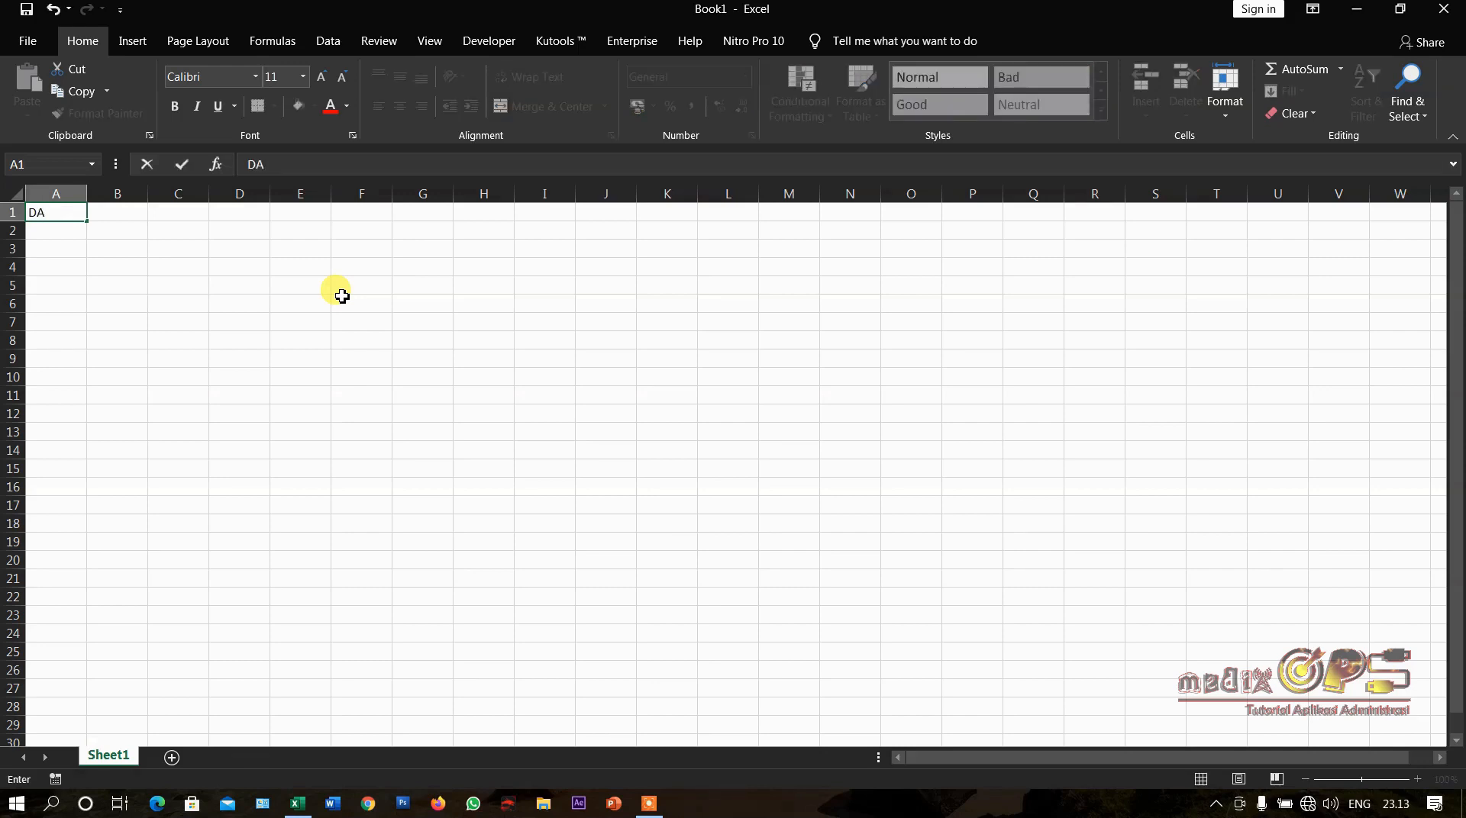
{"action": "type", "text": "TA PENJUALAN BARANG"}
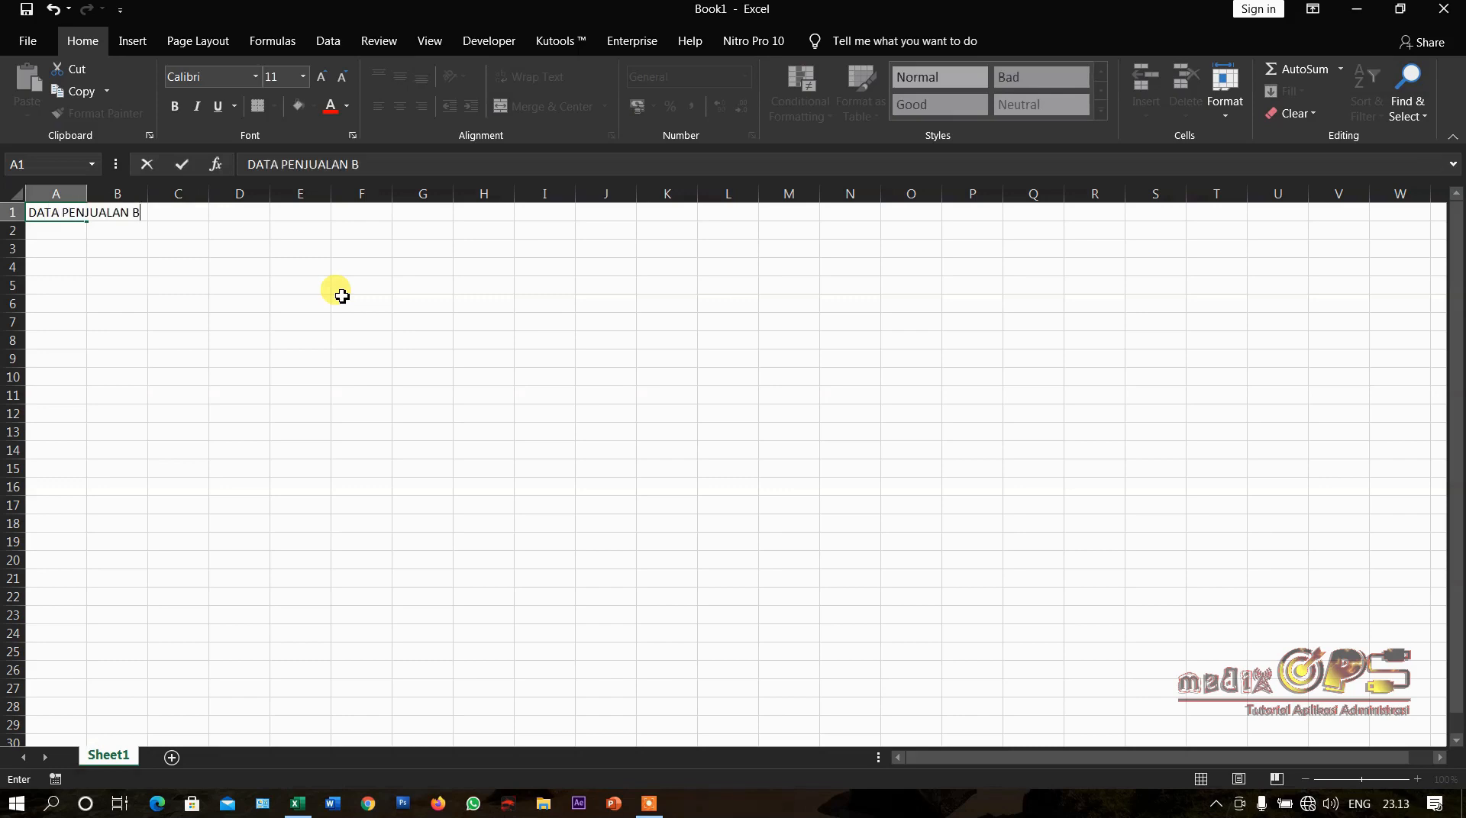
{"action": "key", "text": "Return"}
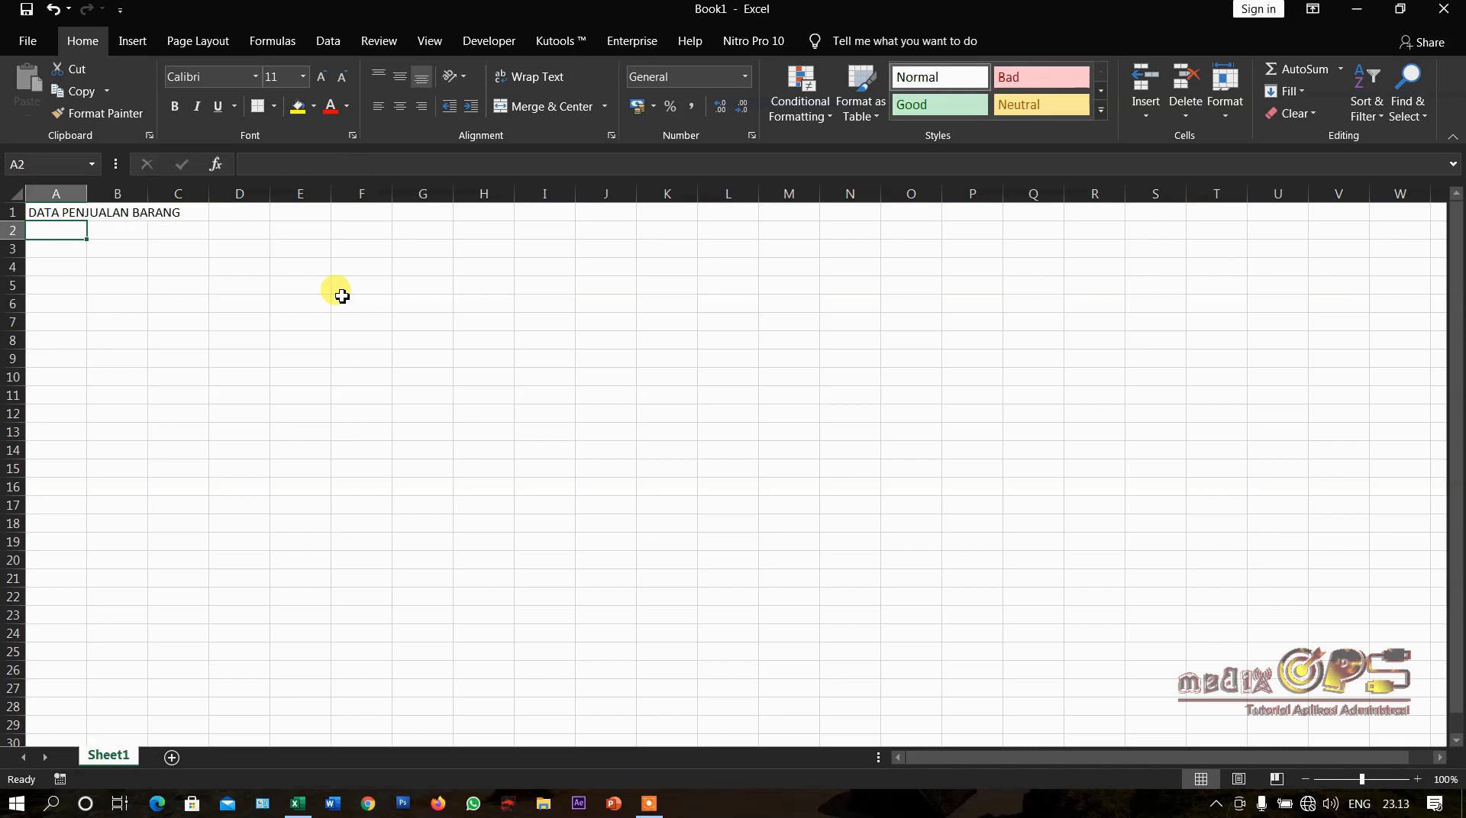
{"action": "type", "text": "TOKO BUK"}
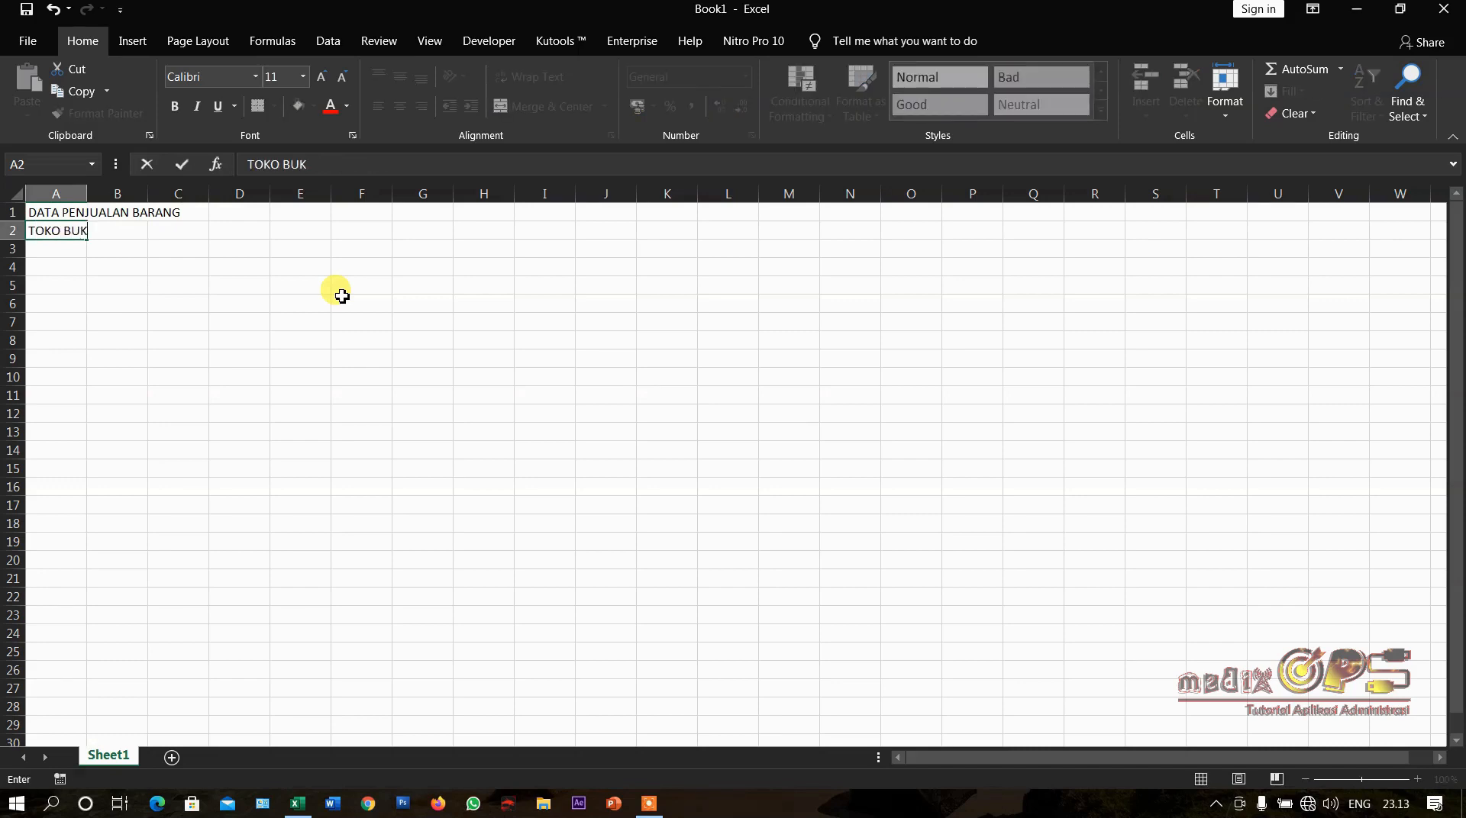
{"action": "type", "text": "U \"MEDIA OPS\""}
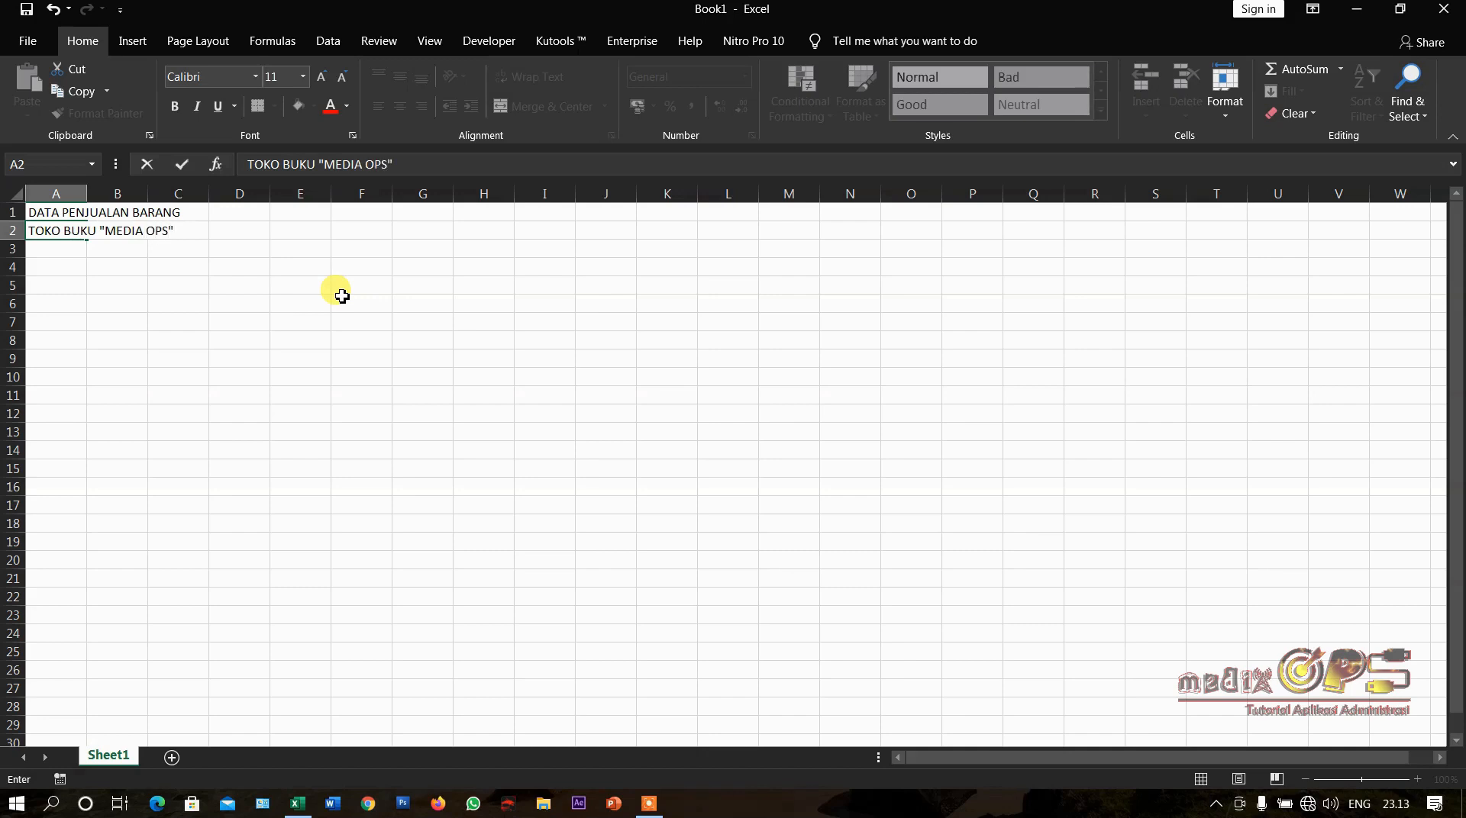
{"action": "key", "text": "Return"}
{"action": "key", "text": "Return"}
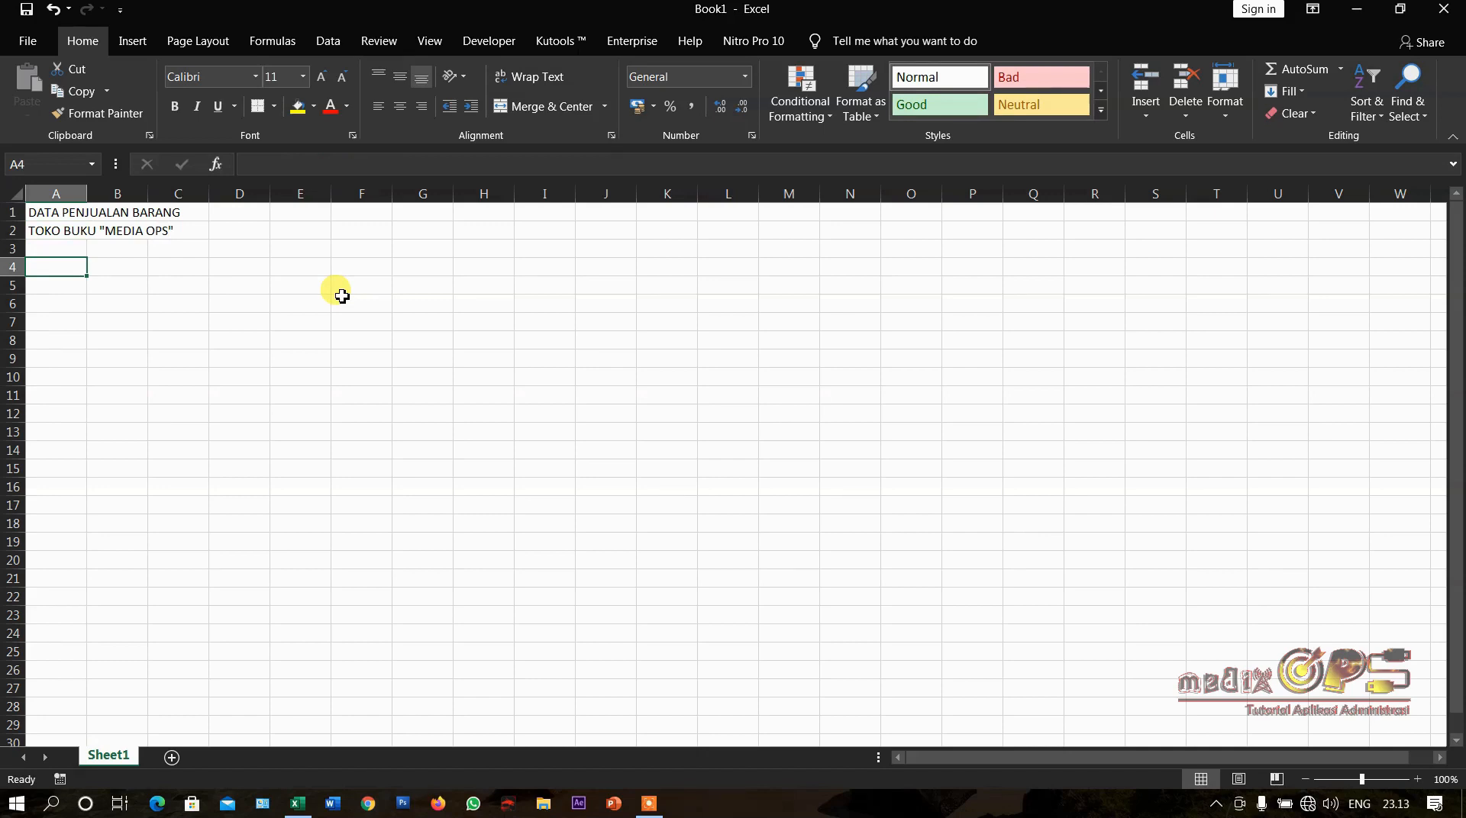
Enter the column headers NO, NAMA BARANG, HARGA, QTY and JUMLAH HARGA across cells A4 to E4
{"action": "type", "text": "NO"}
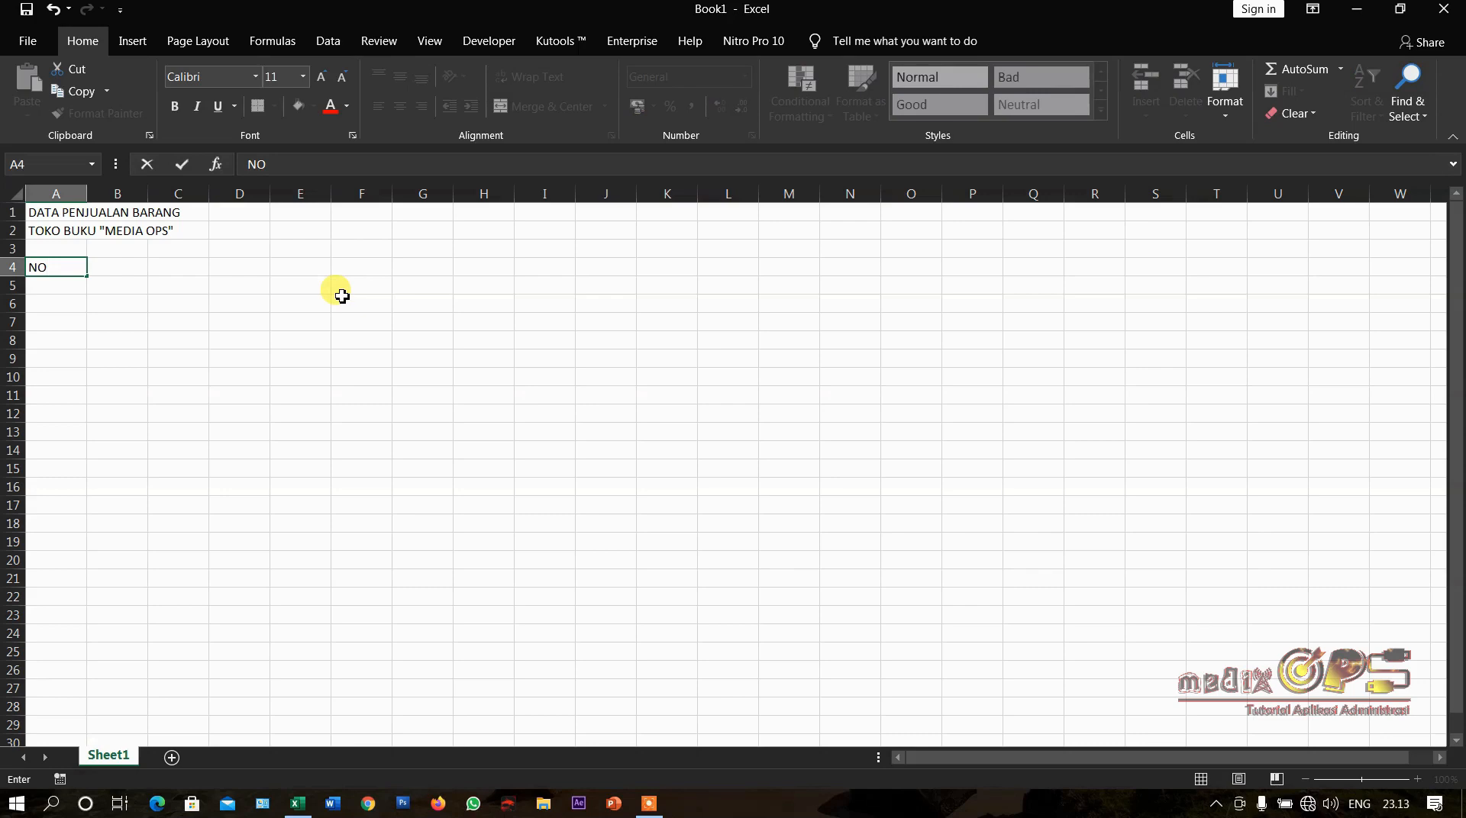
{"action": "key", "text": "Tab"}
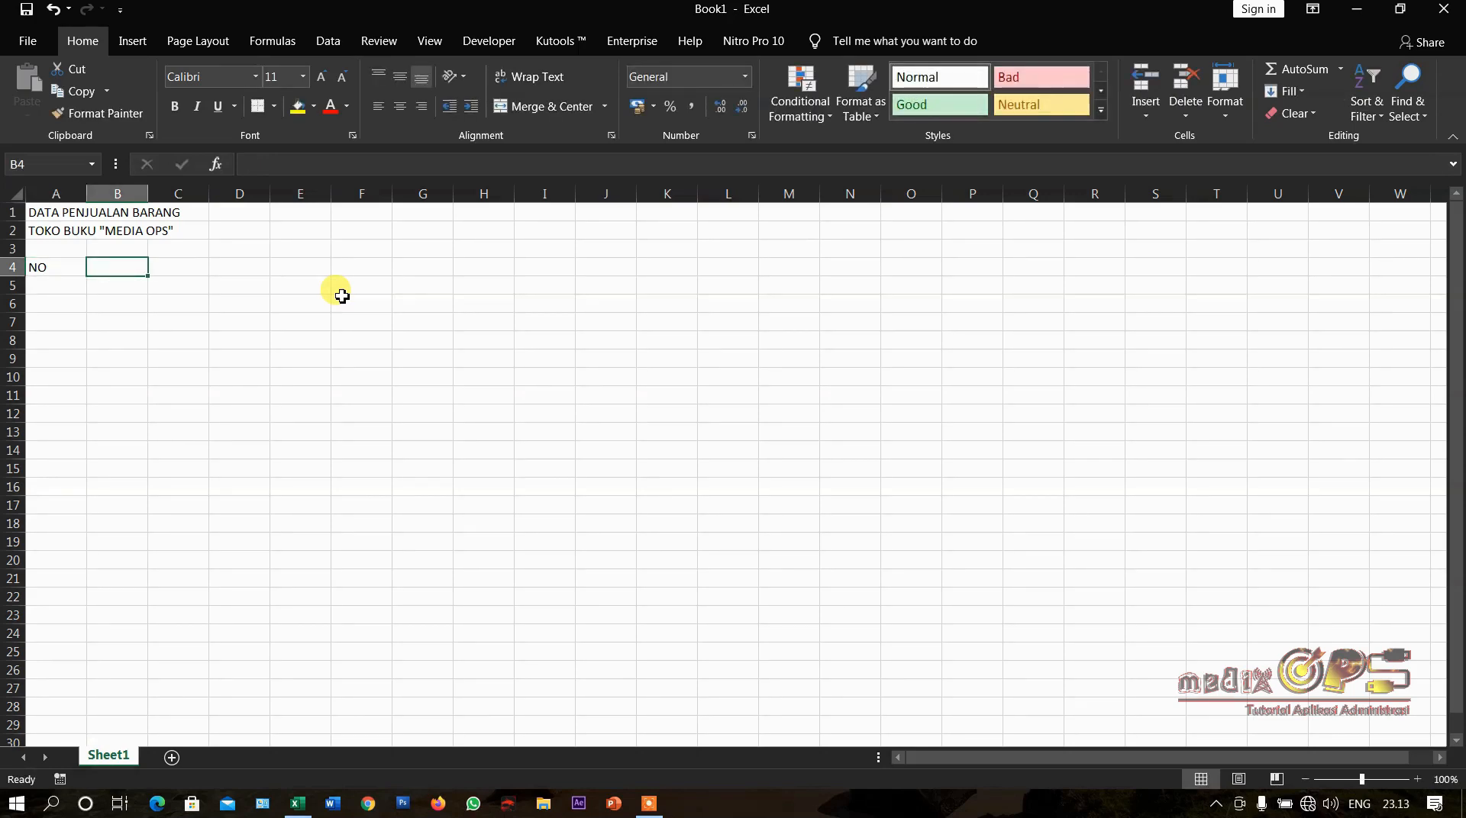
{"action": "type", "text": "NAMA BARANG"}
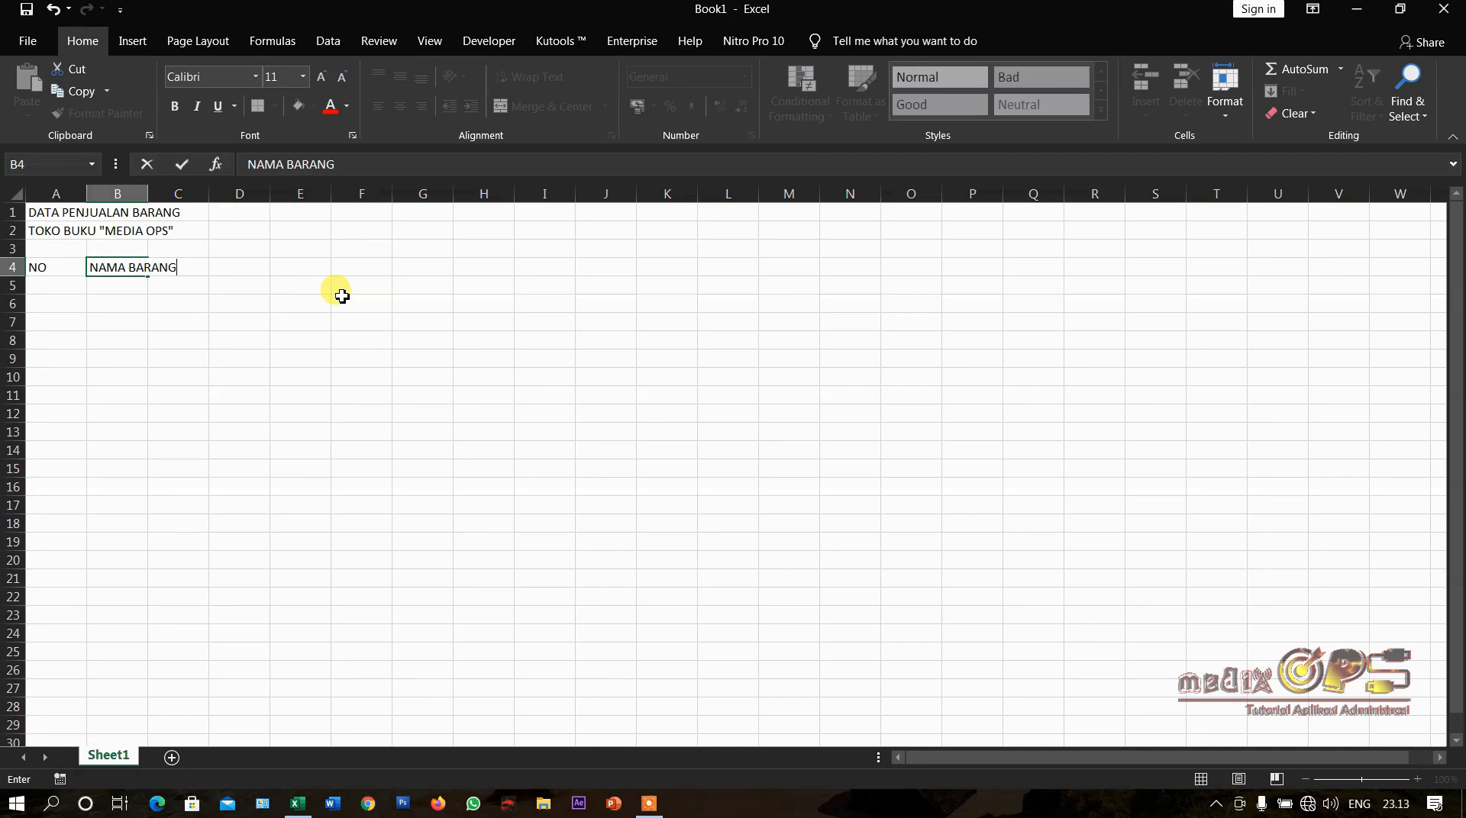
{"action": "key", "text": "Tab"}
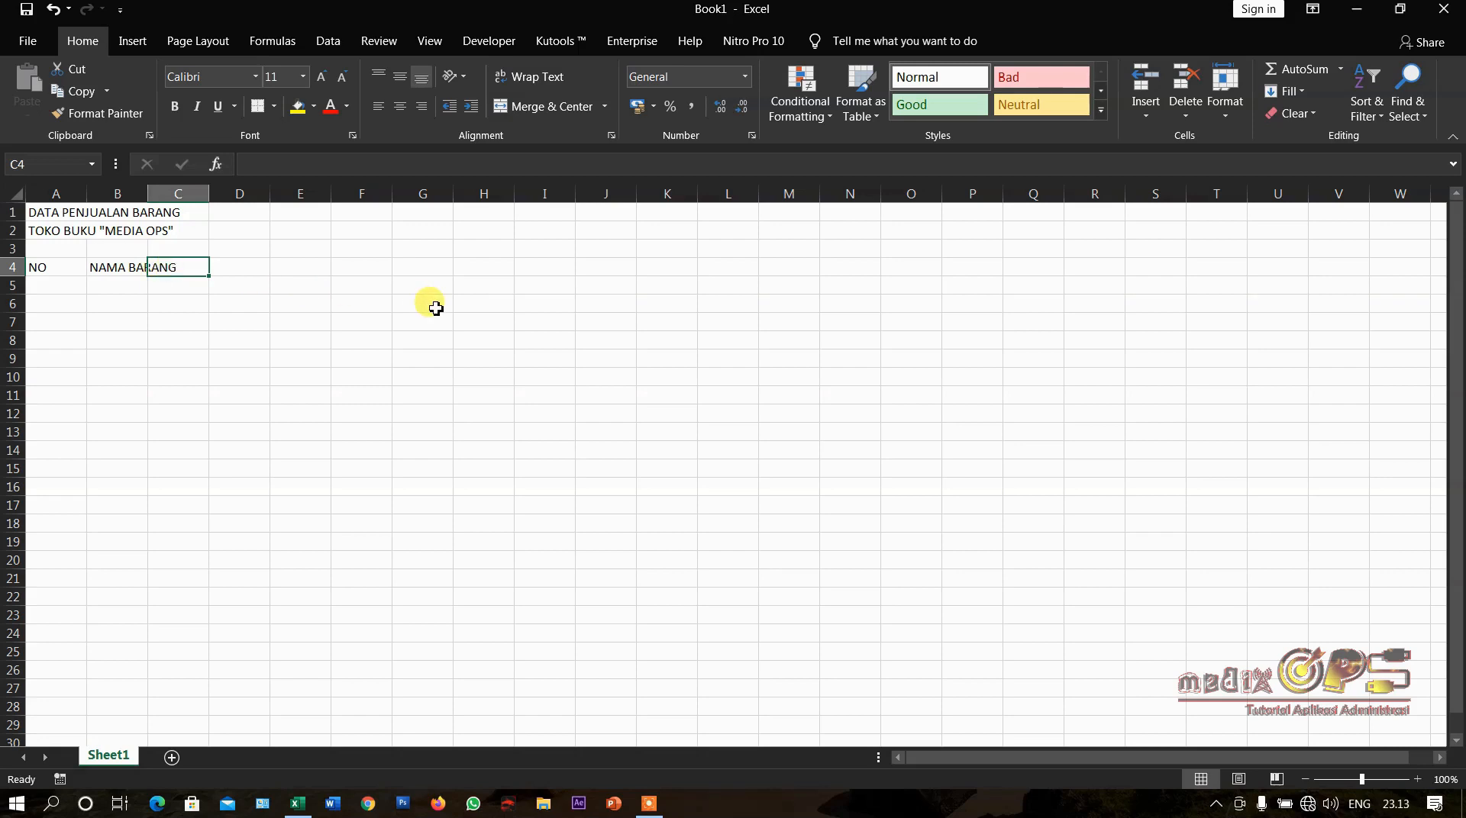
{"action": "type", "text": "HARGA"}
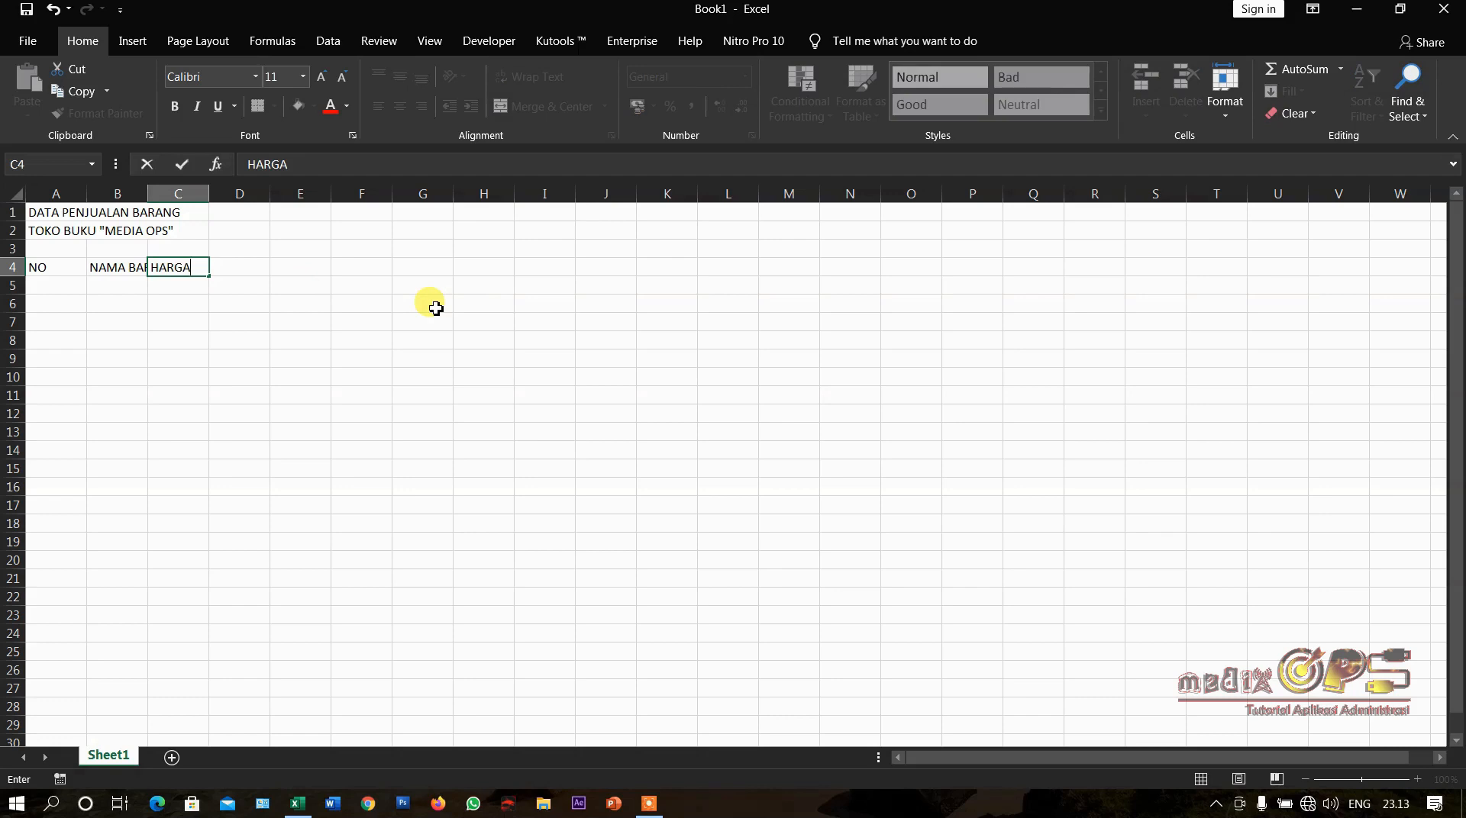
{"action": "key", "text": "Tab"}
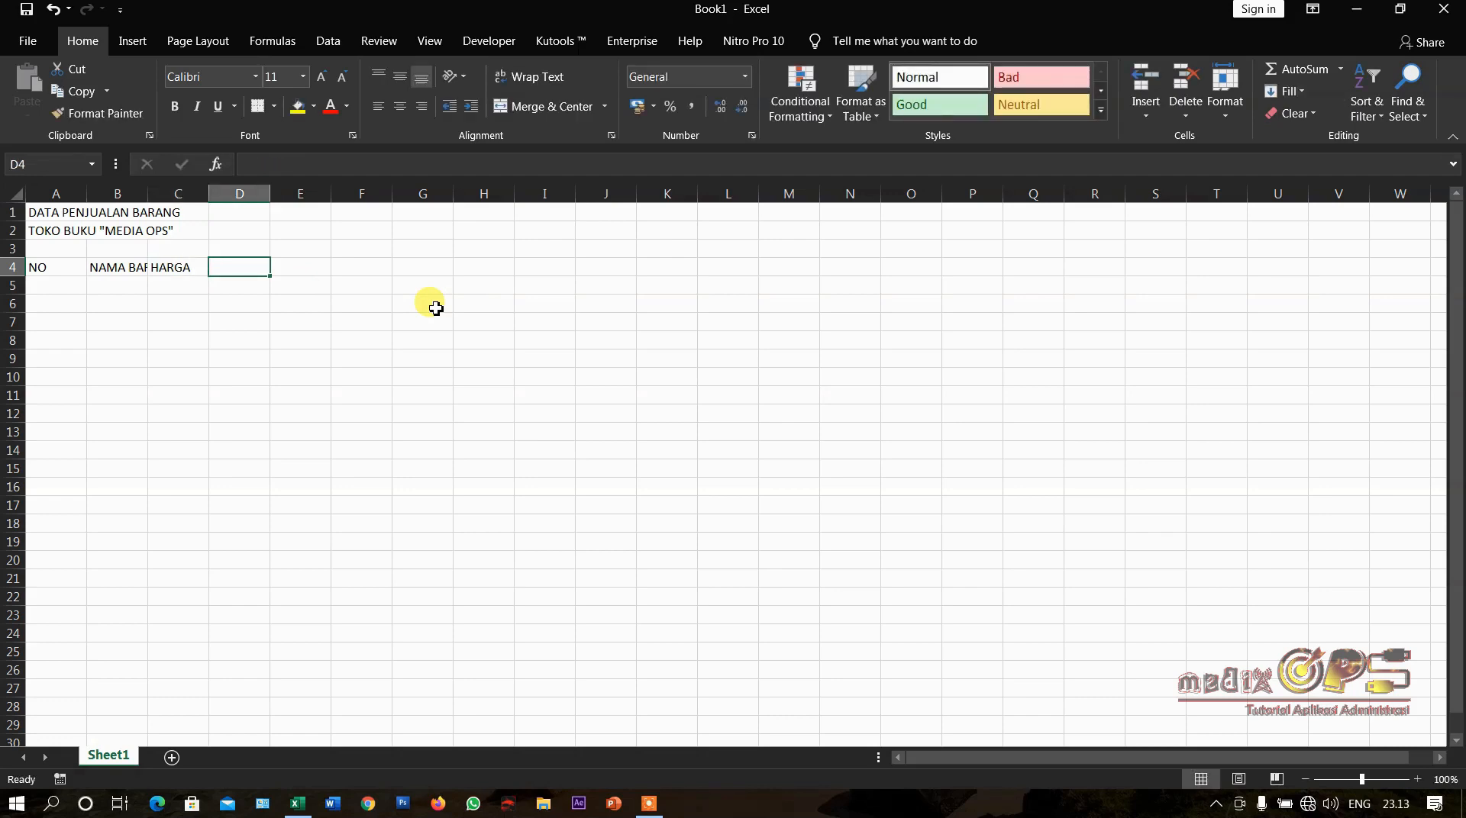
{"action": "type", "text": "QTY"}
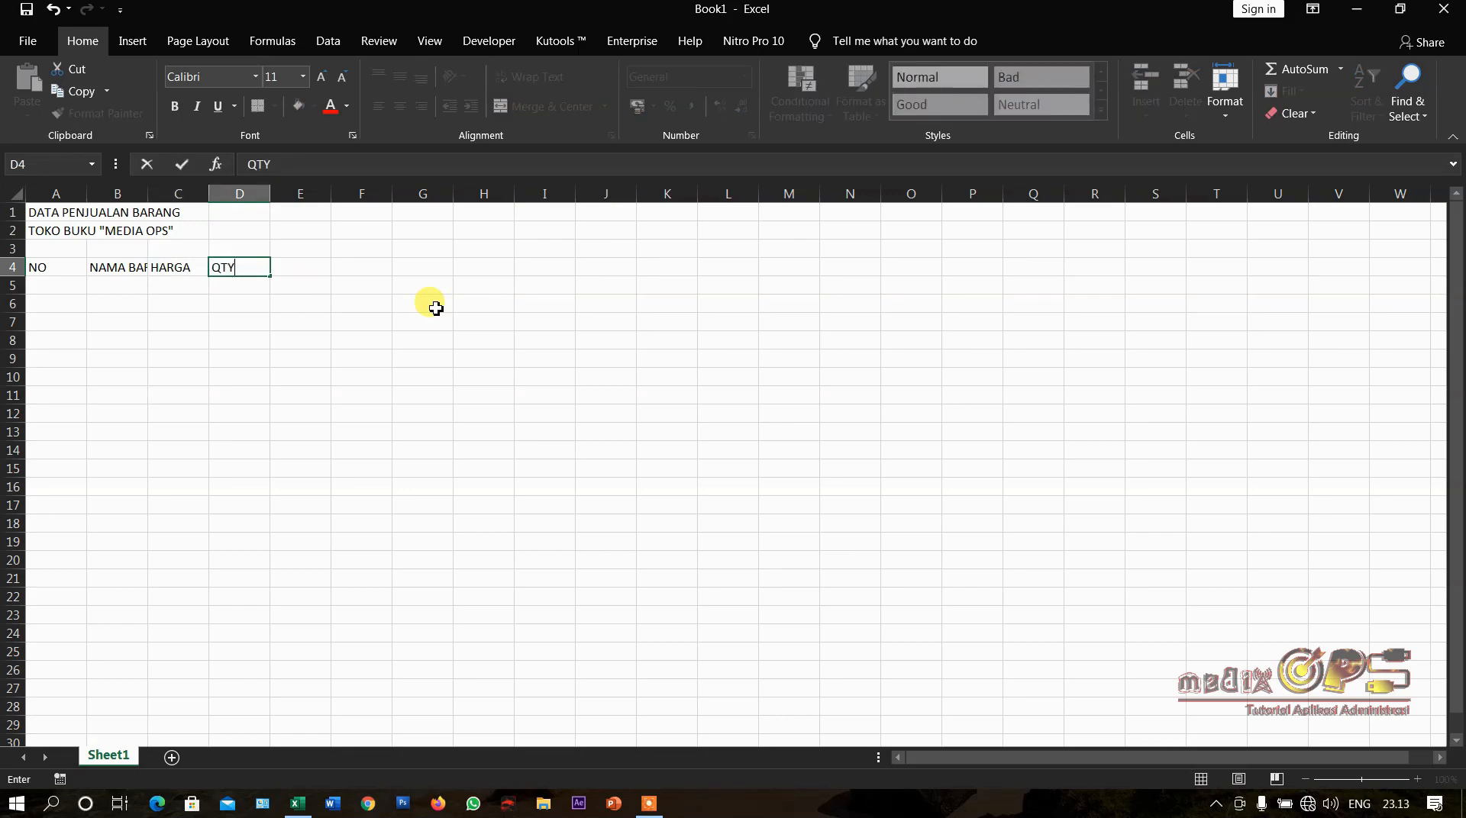
{"action": "key", "text": "Tab"}
{"action": "type", "text": "JUMLAH HARGA"}
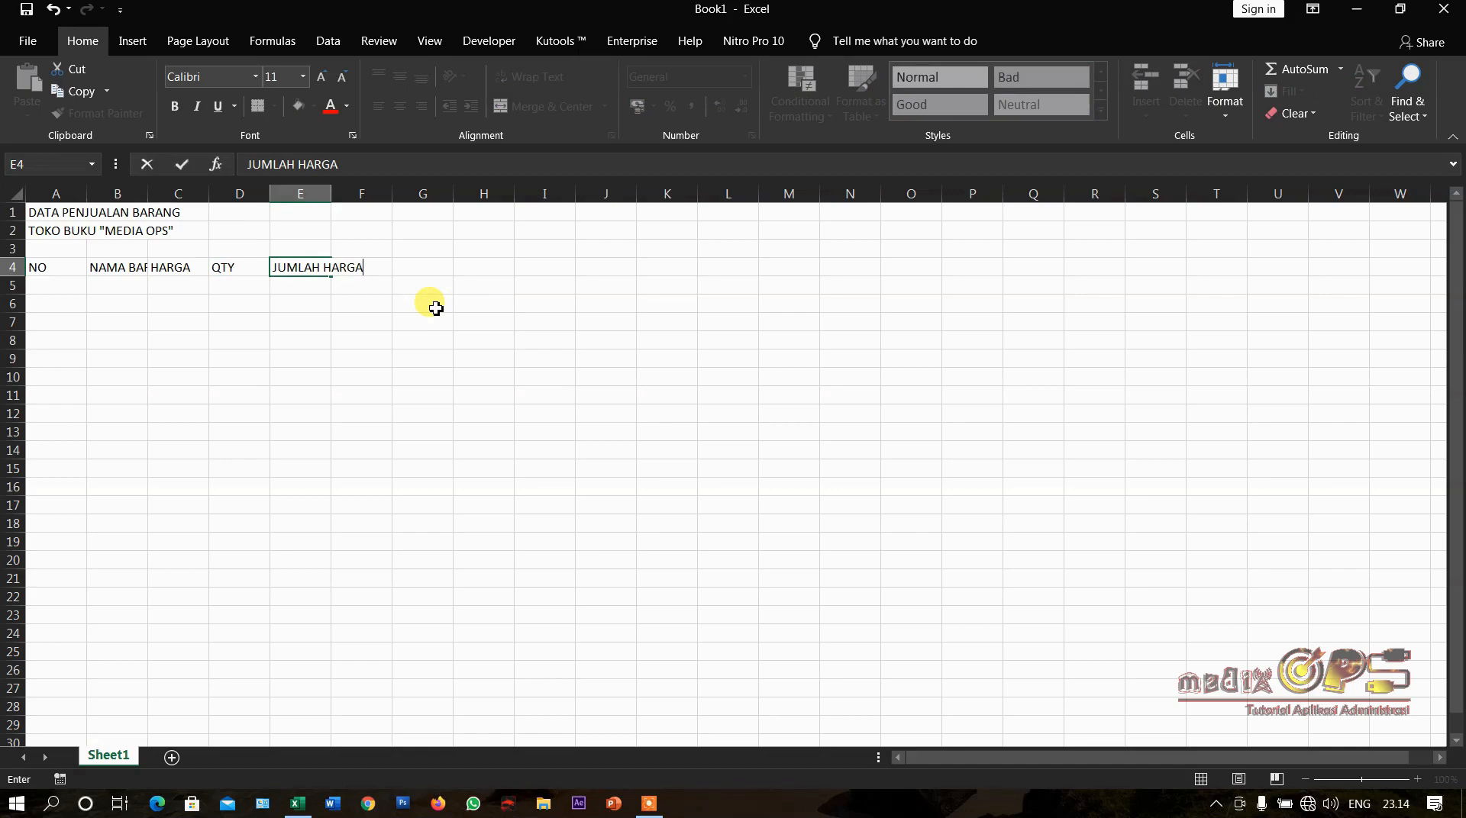
{"action": "key", "text": "Return"}
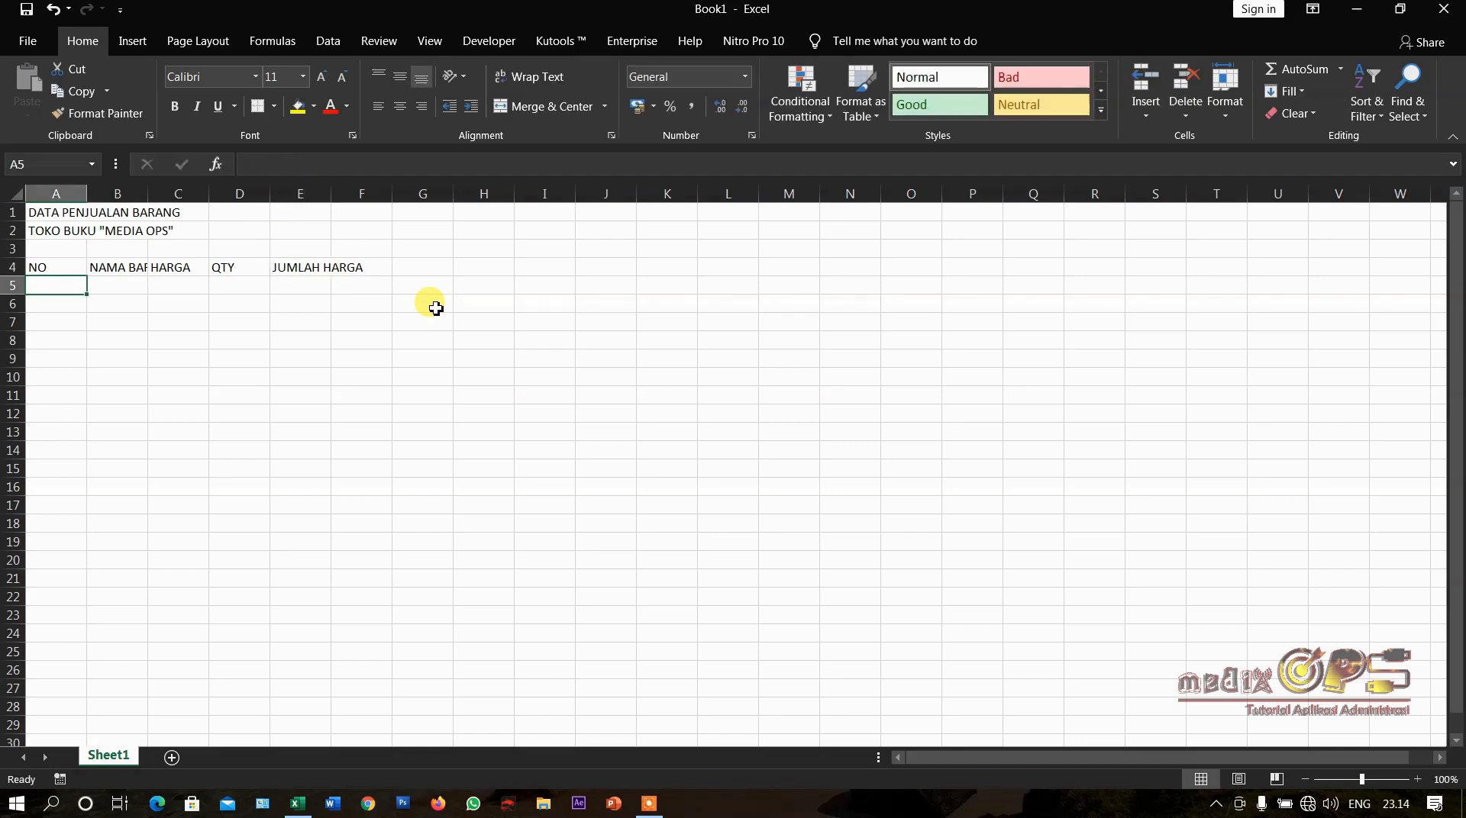
{"action": "key", "text": "Tab"}
{"action": "key", "text": "Right"}
{"action": "key", "text": "Right"}
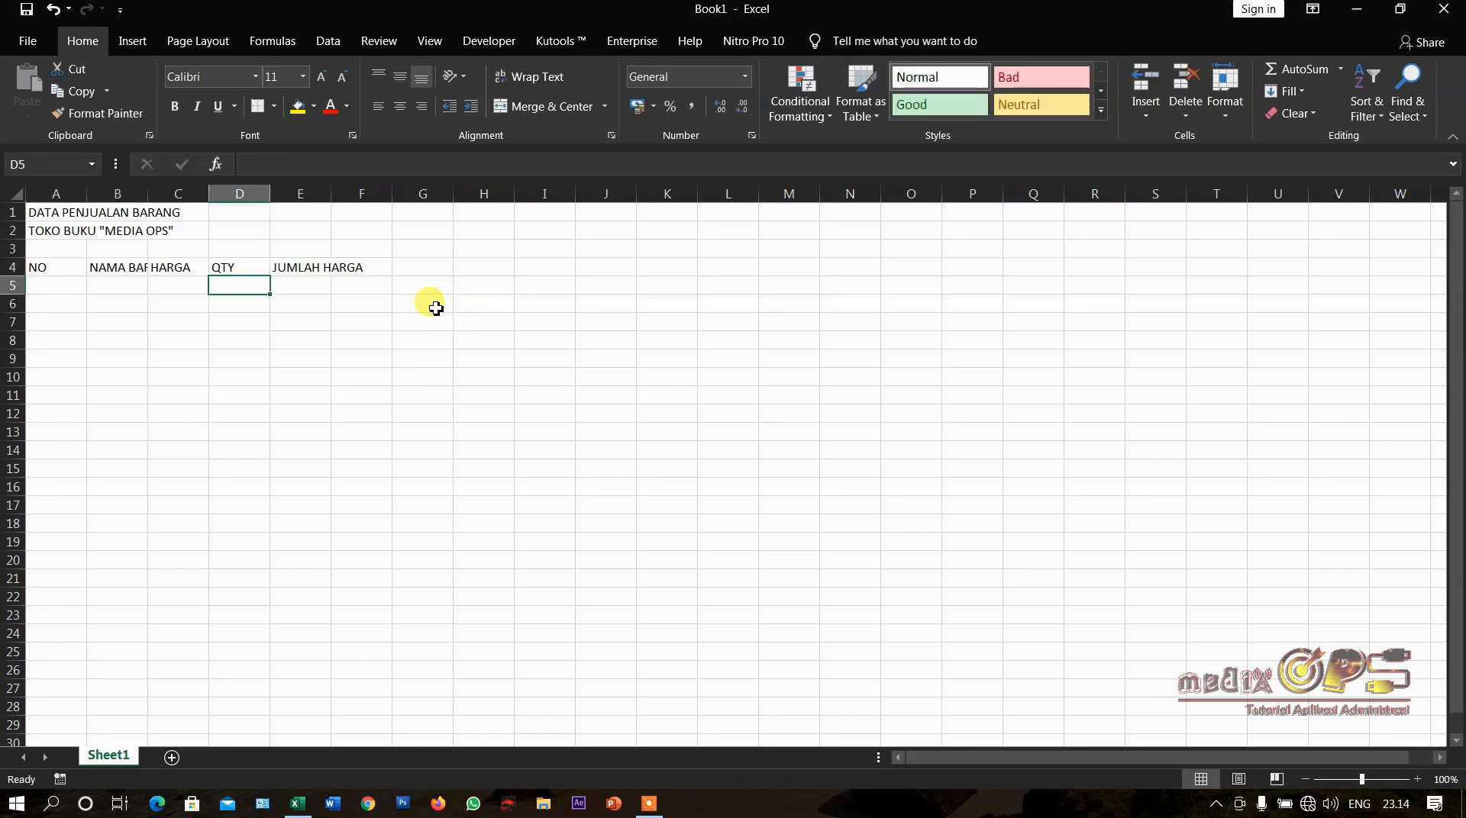
{"action": "key", "text": "Left"}
{"action": "key", "text": "Left"}
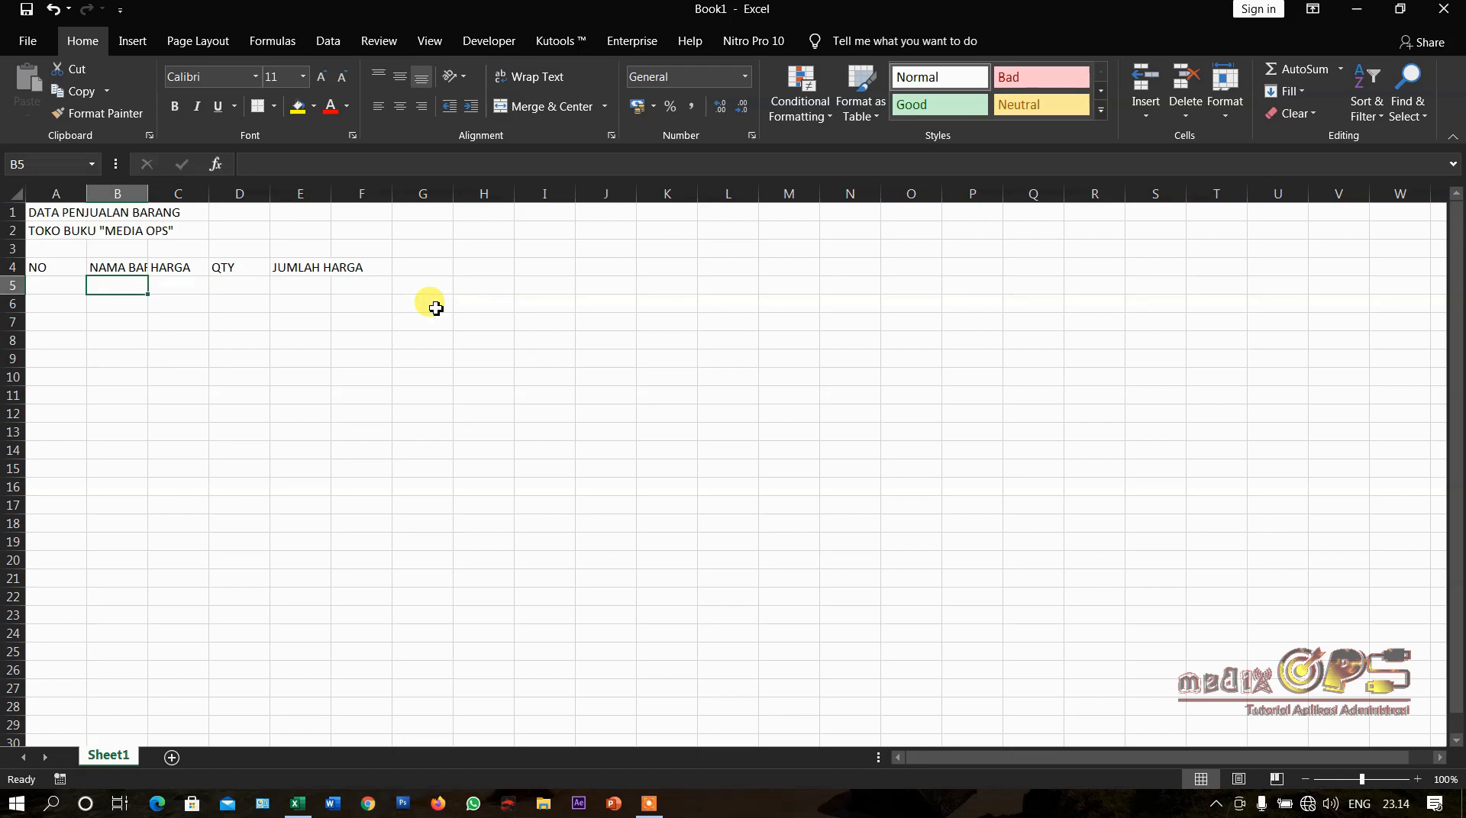
{"action": "key", "text": "Left"}
{"action": "key", "text": "Down"}
{"action": "key", "text": "Right"}
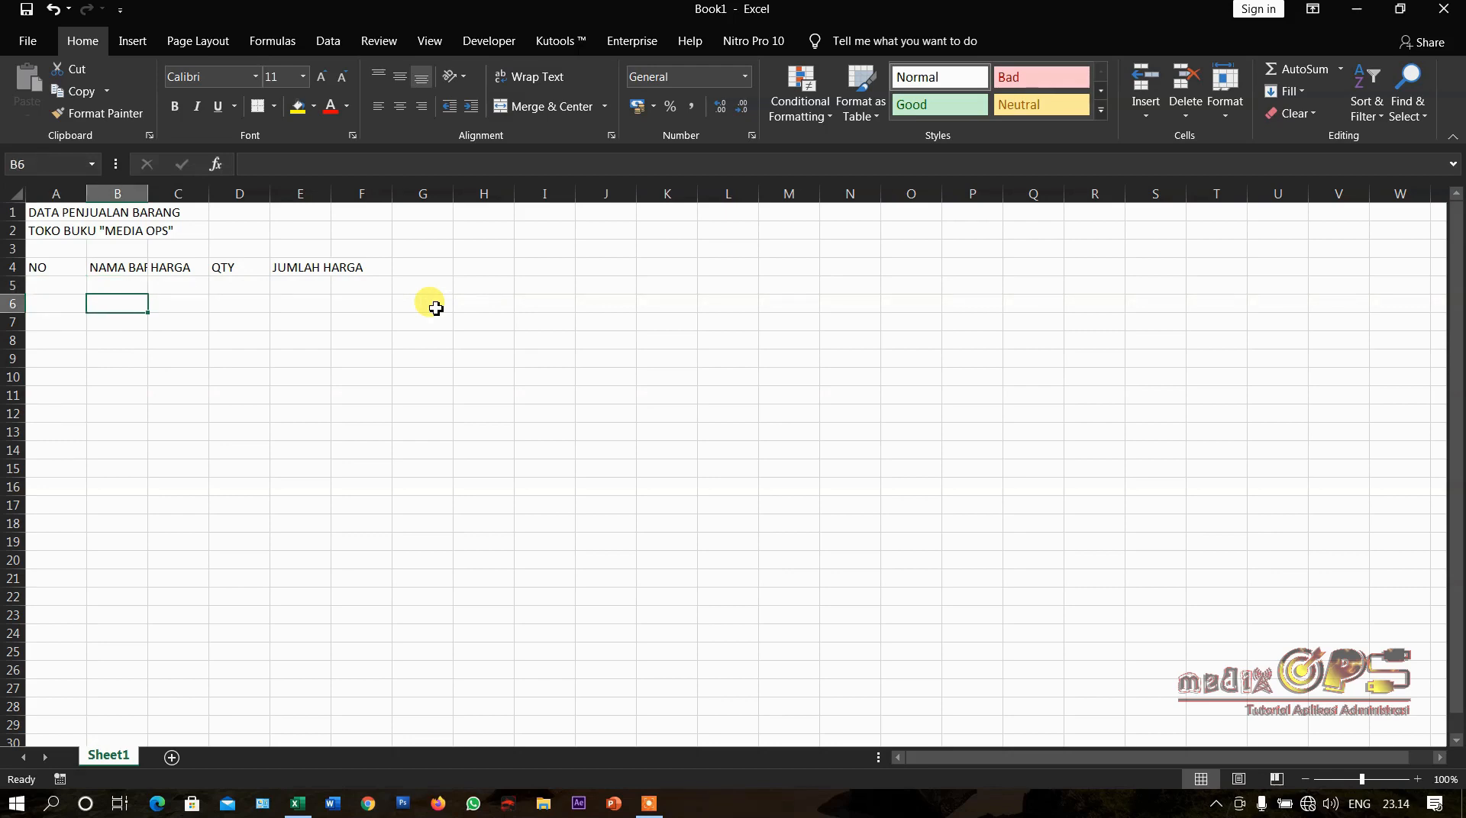
{"action": "key", "text": "Right"}
{"action": "key", "text": "Right"}
{"action": "key", "text": "Right"}
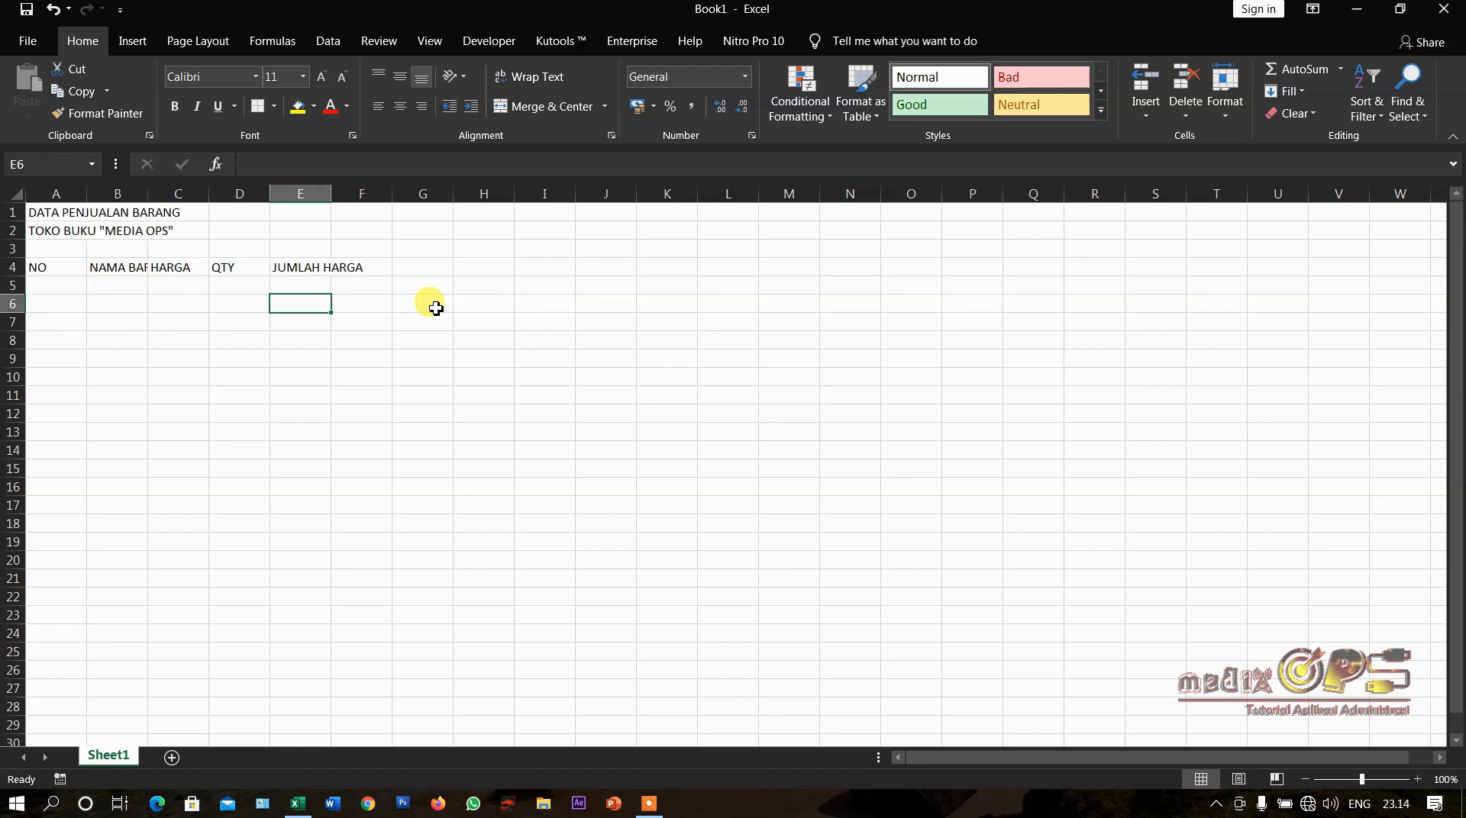
{"action": "key", "text": "Left"}
{"action": "key", "text": "Left"}
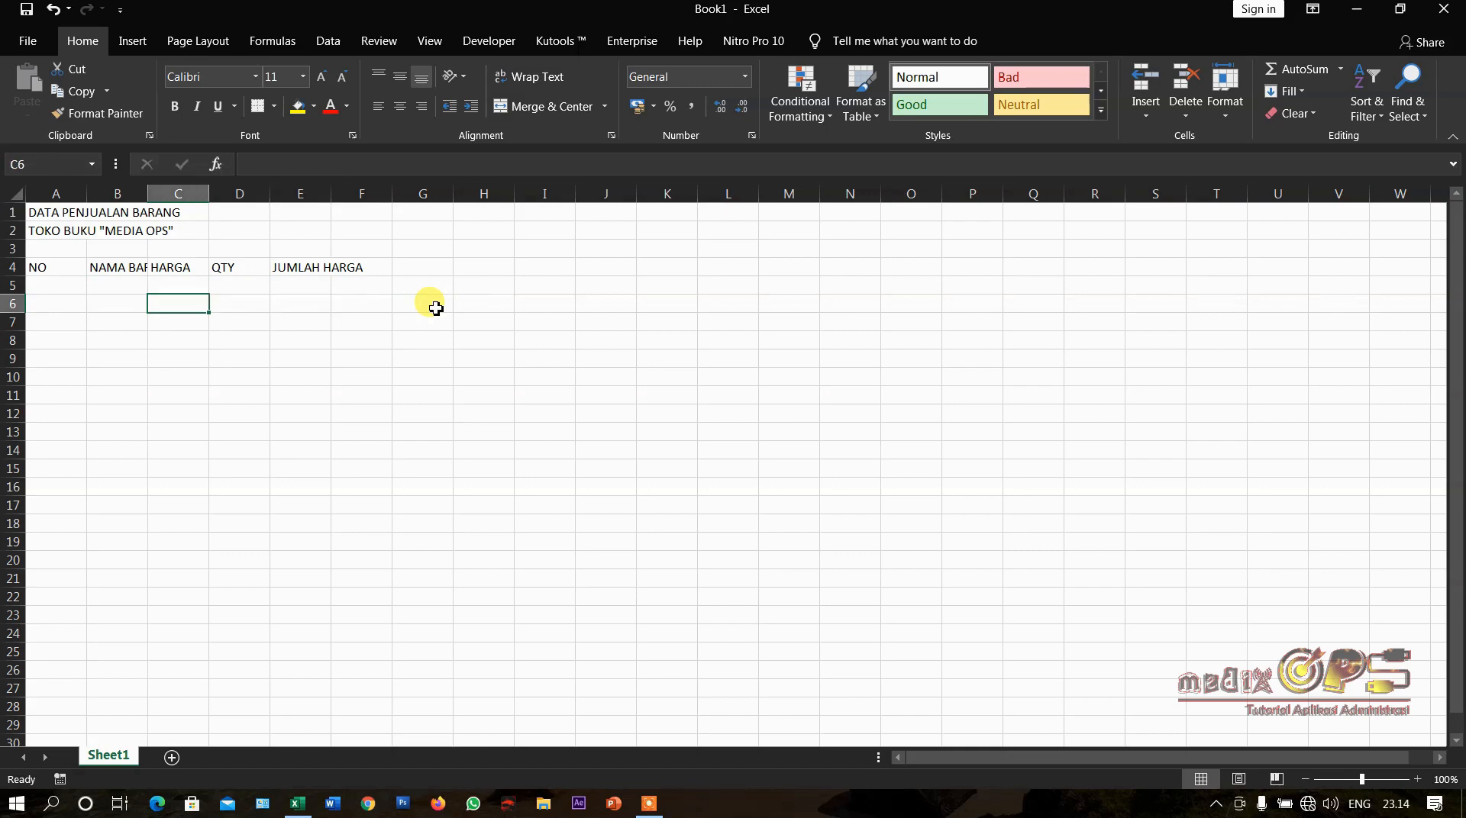
{"action": "key", "text": "Up"}
{"action": "key", "text": "Up"}
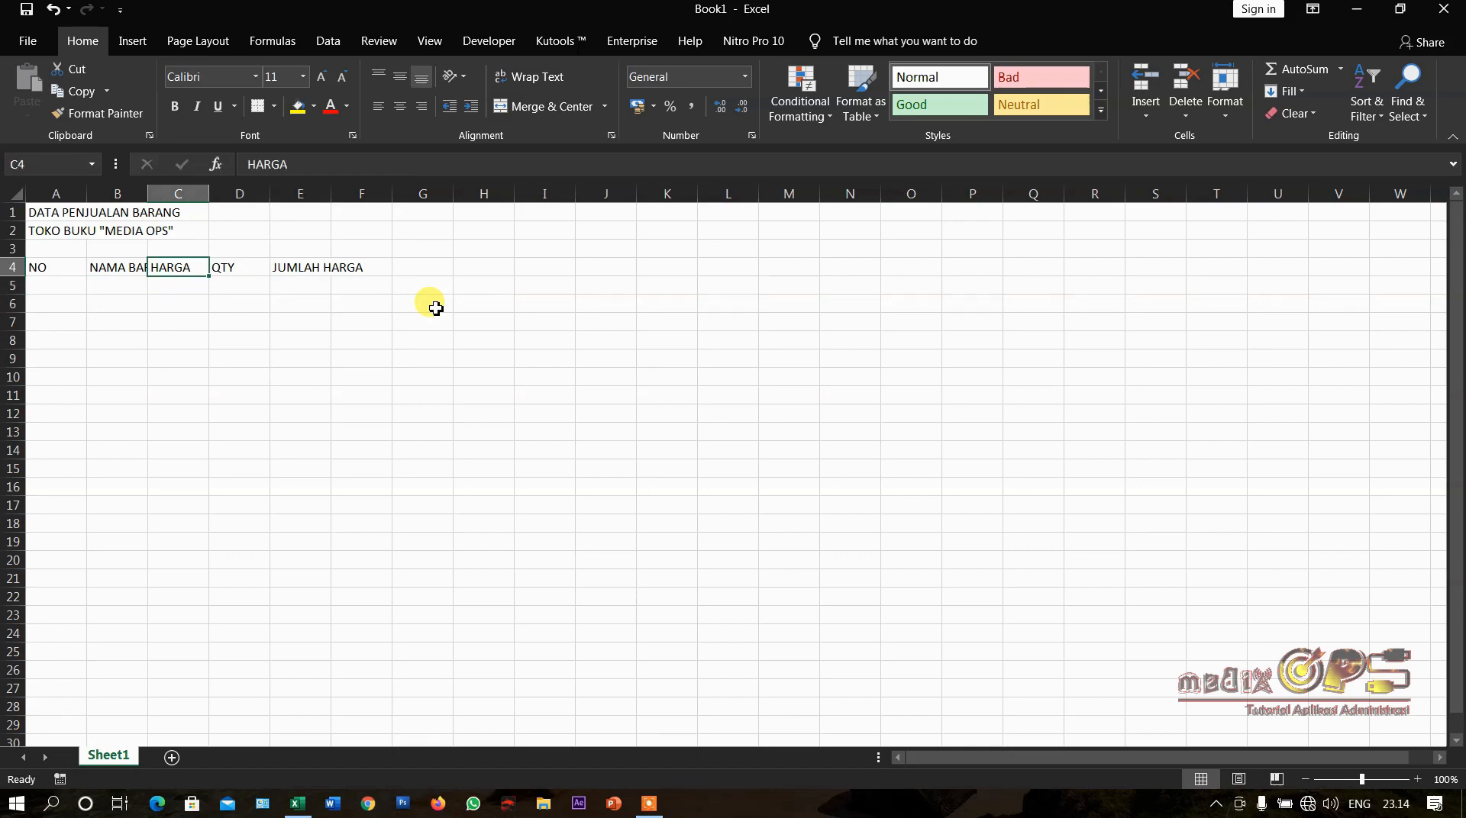
{"action": "key", "text": "Down"}
{"action": "key", "text": "Down"}
{"action": "key", "text": "Down"}
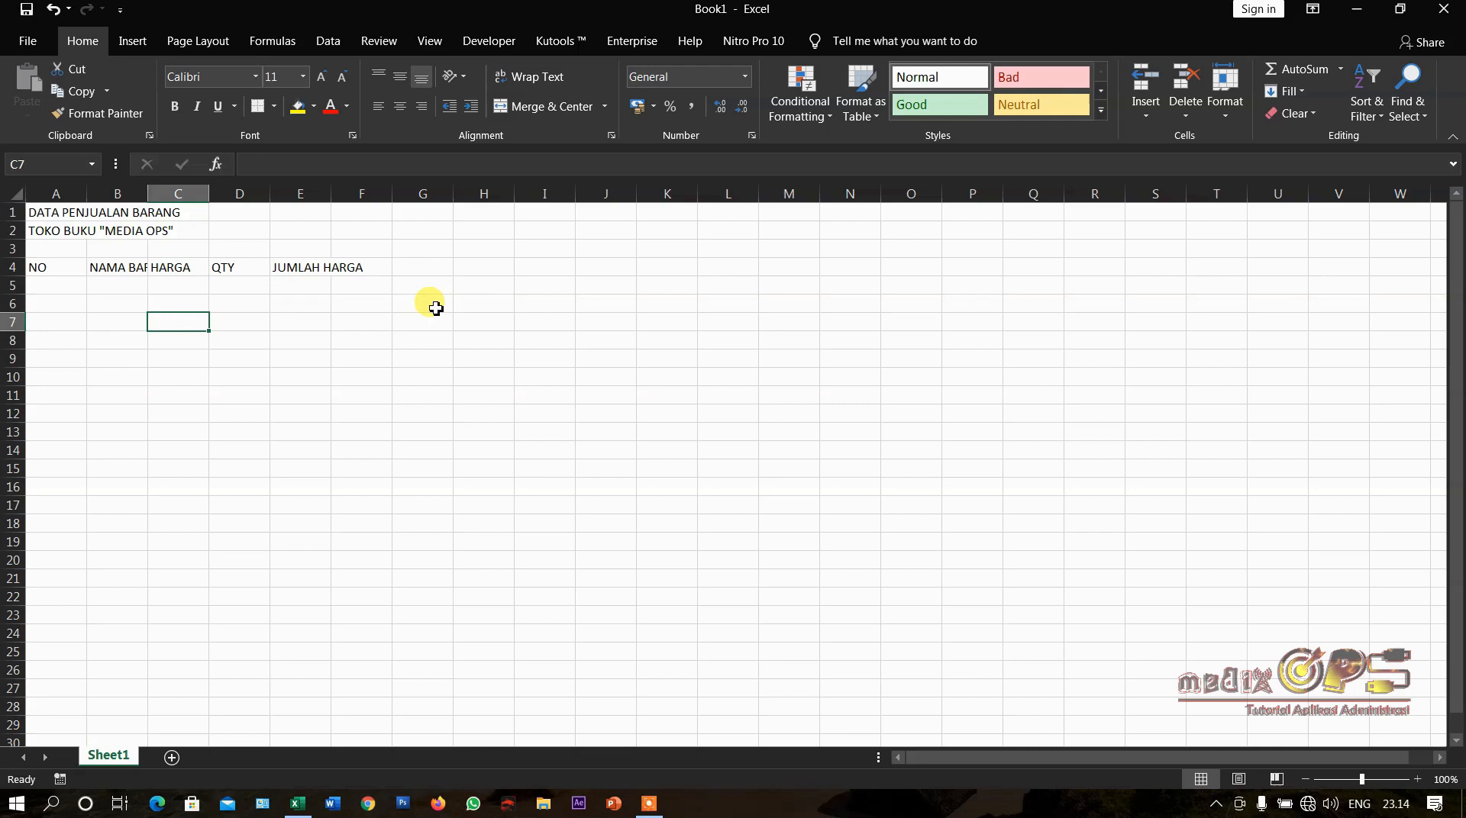
{"action": "key", "text": "Up"}
{"action": "key", "text": "Down"}
{"action": "key", "text": "Up"}
{"action": "key", "text": "Up"}
{"action": "key", "text": "Down"}
{"action": "key", "text": "Down"}
{"action": "key", "text": "Down"}
{"action": "key", "text": "Up"}
{"action": "key", "text": "Up"}
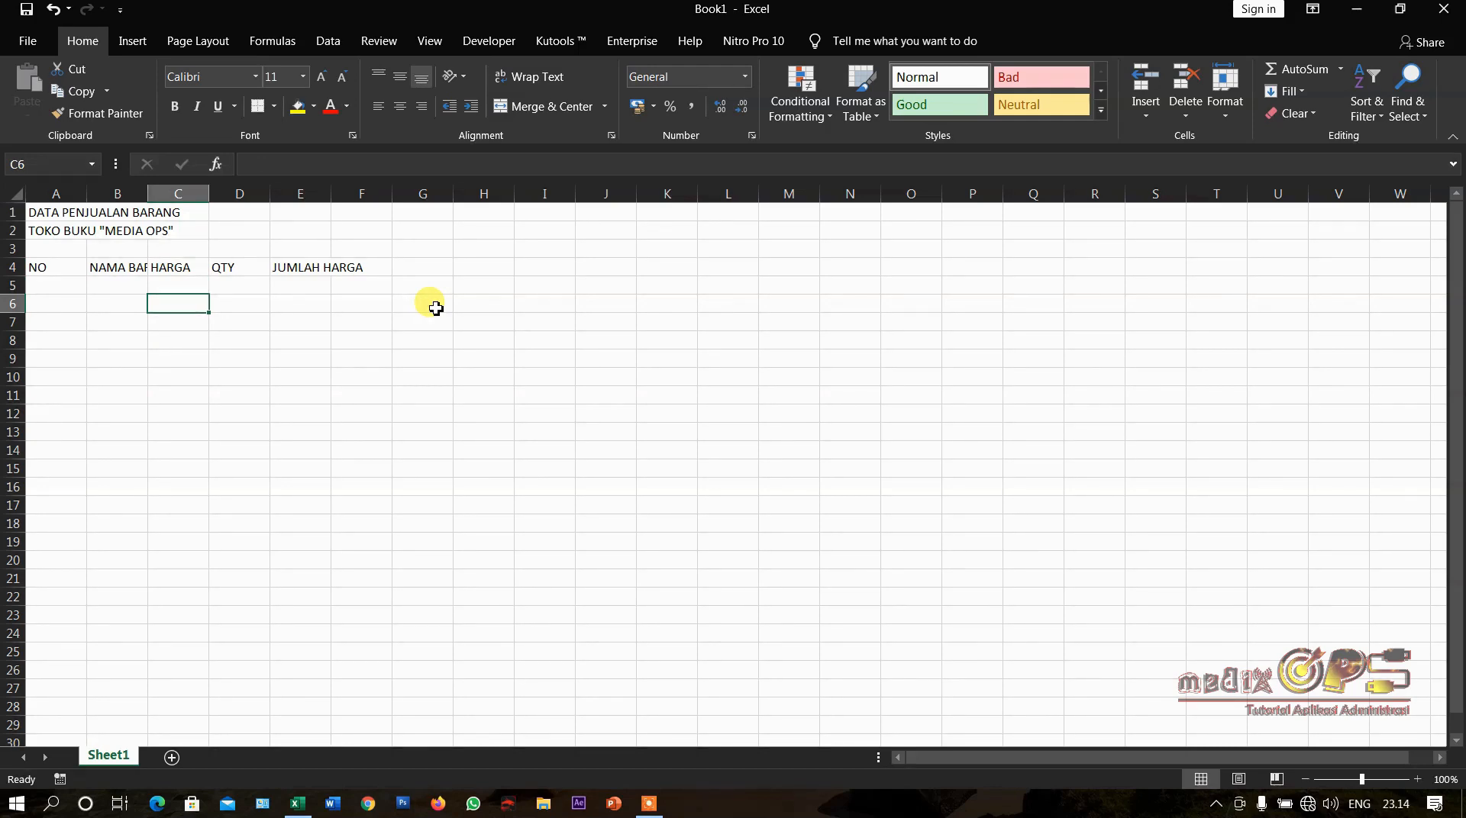
{"action": "key", "text": "Right"}
{"action": "key", "text": "Right"}
{"action": "key", "text": "Right"}
{"action": "key", "text": "Right"}
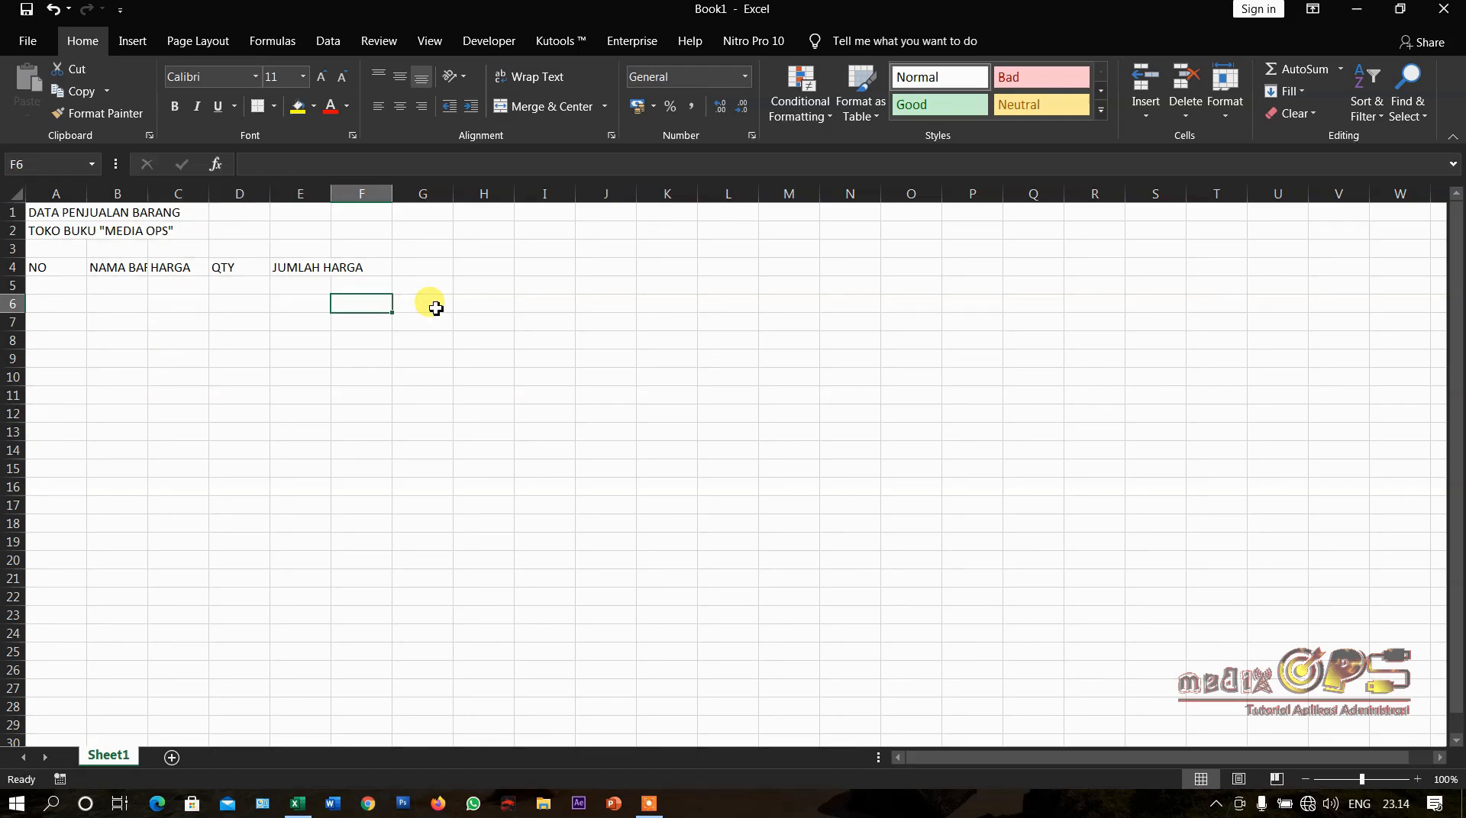
{"action": "key", "text": "Left"}
{"action": "key", "text": "Left"}
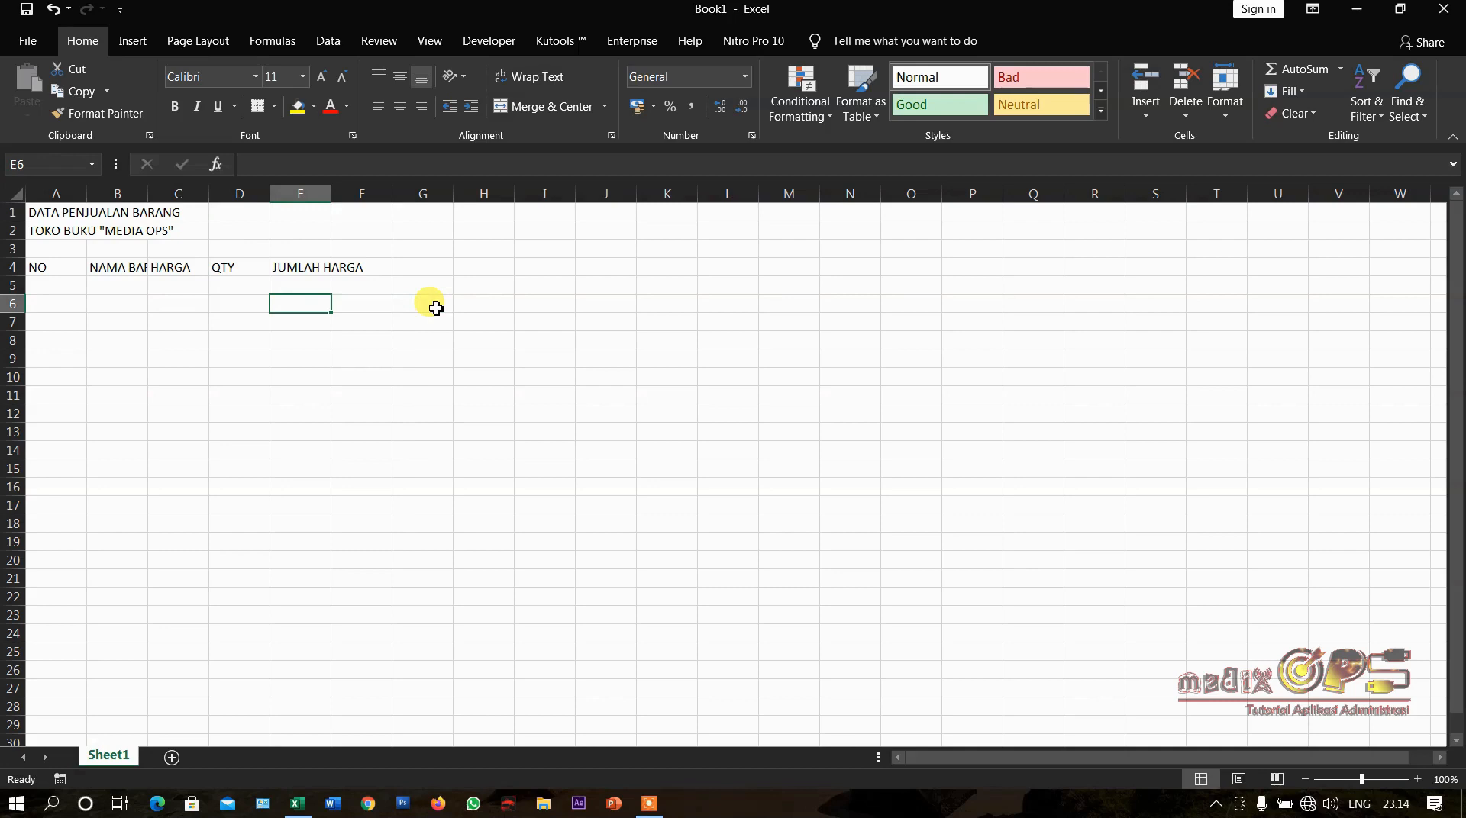
{"action": "key", "text": "Left"}
{"action": "key", "text": "Left"}
{"action": "key", "text": "Left"}
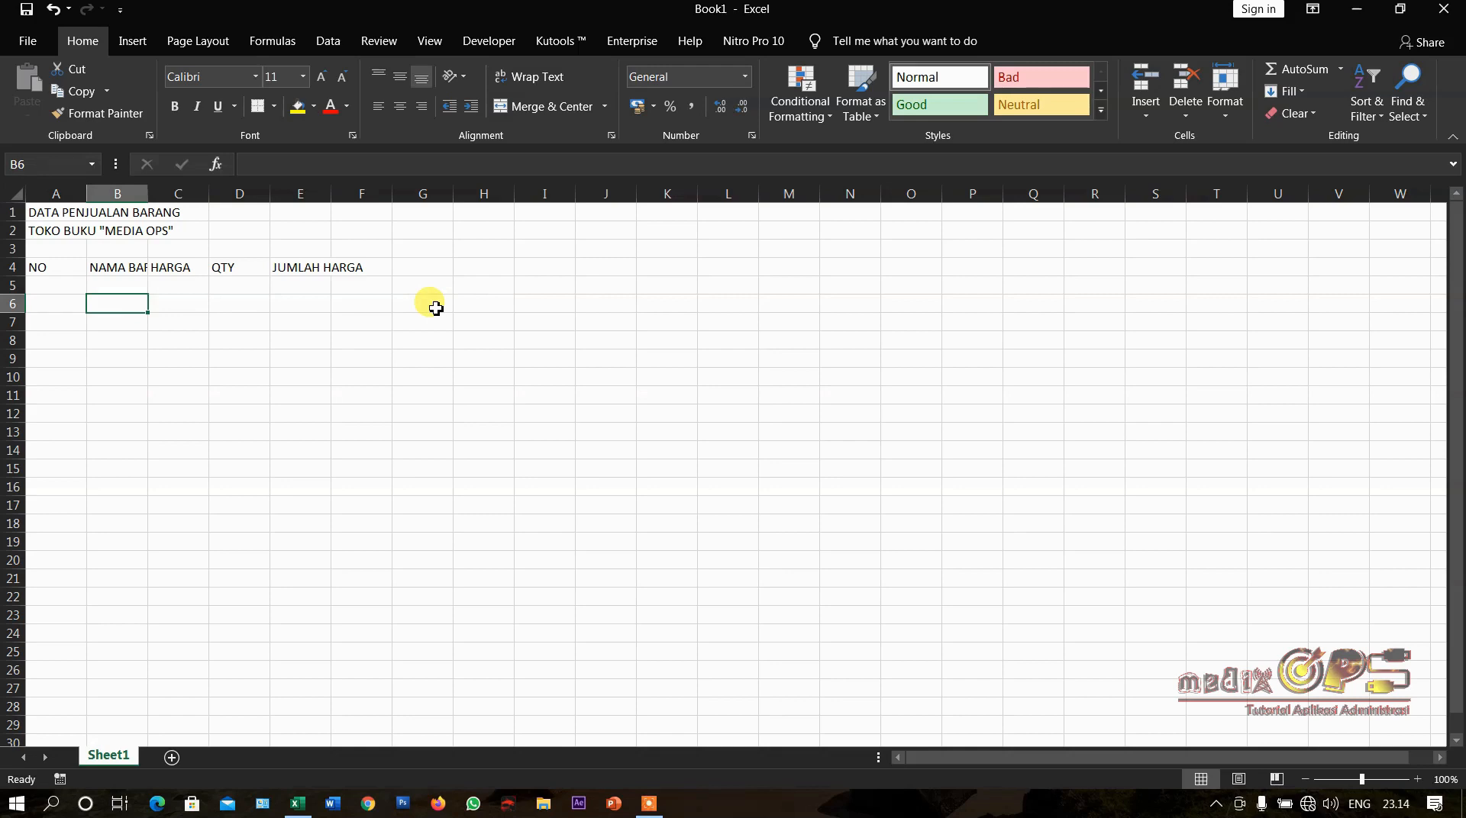
{"action": "key", "text": "Down"}
{"action": "key", "text": "Down"}
{"action": "key", "text": "Down"}
{"action": "key", "text": "Down"}
{"action": "key", "text": "Down"}
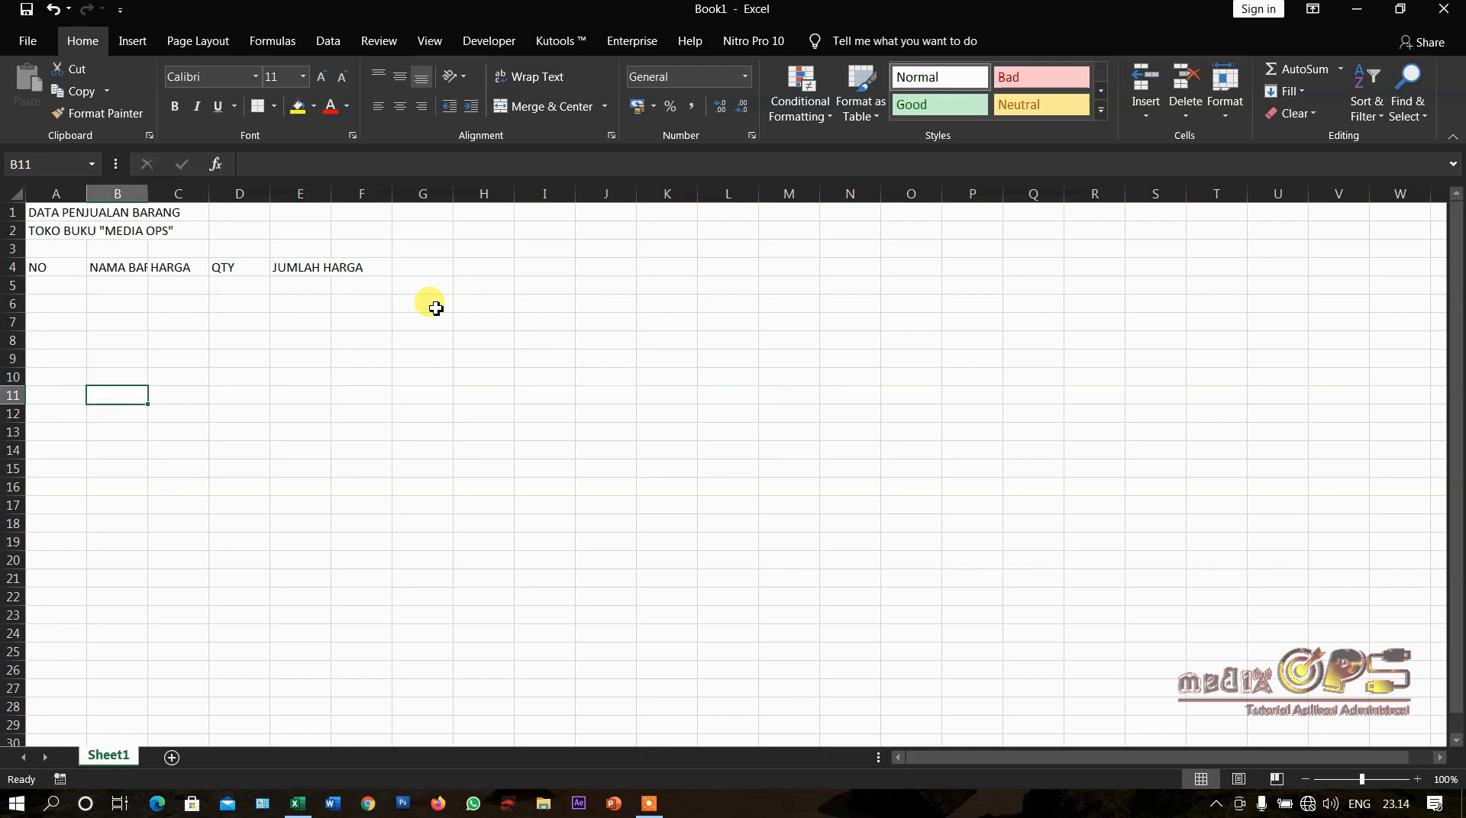
{"action": "key", "text": "Up"}
{"action": "key", "text": "Up"}
{"action": "key", "text": "Up"}
{"action": "key", "text": "Up"}
{"action": "key", "text": "Up"}
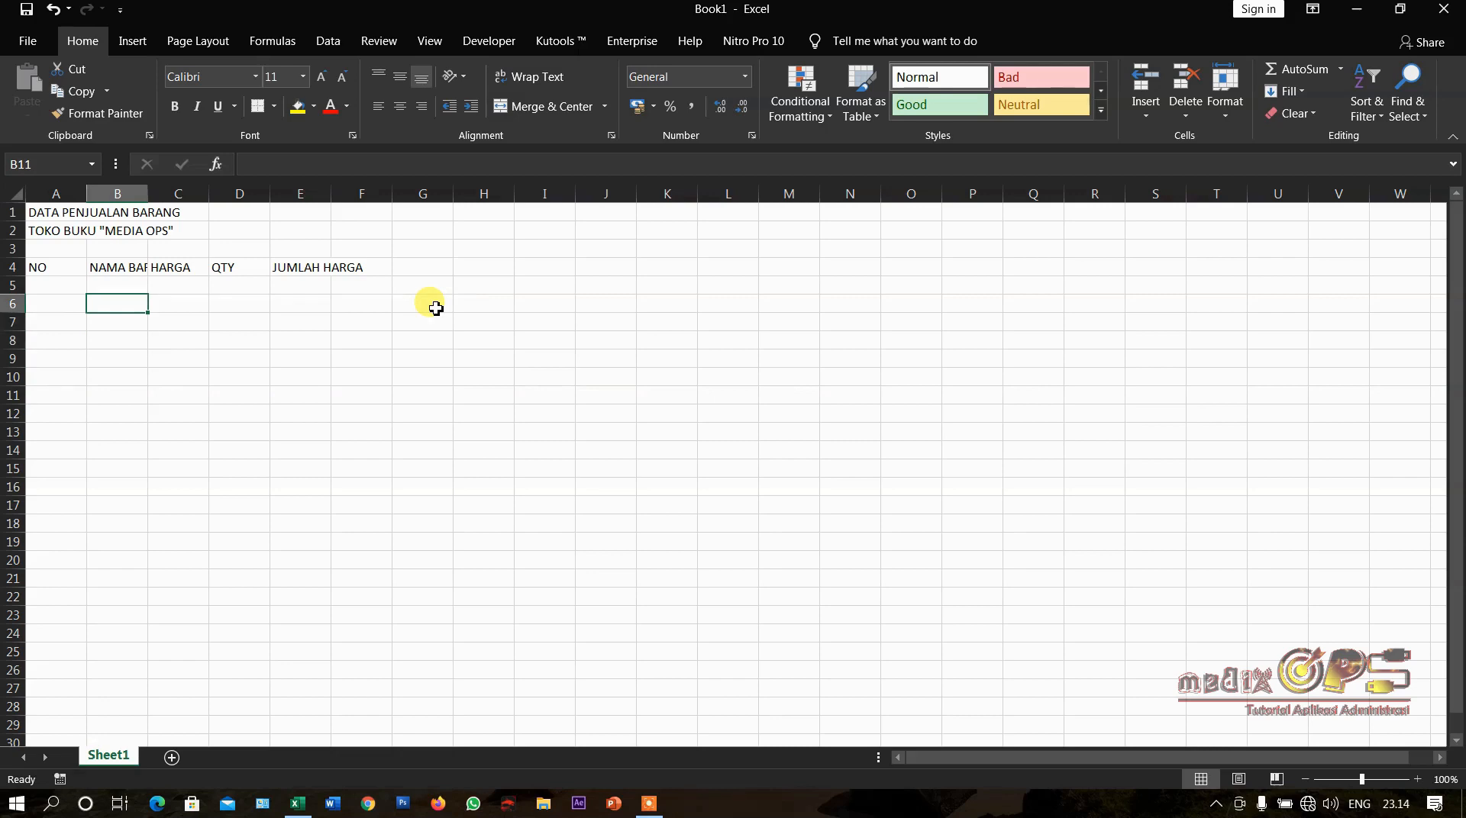
{"action": "key", "text": "Up"}
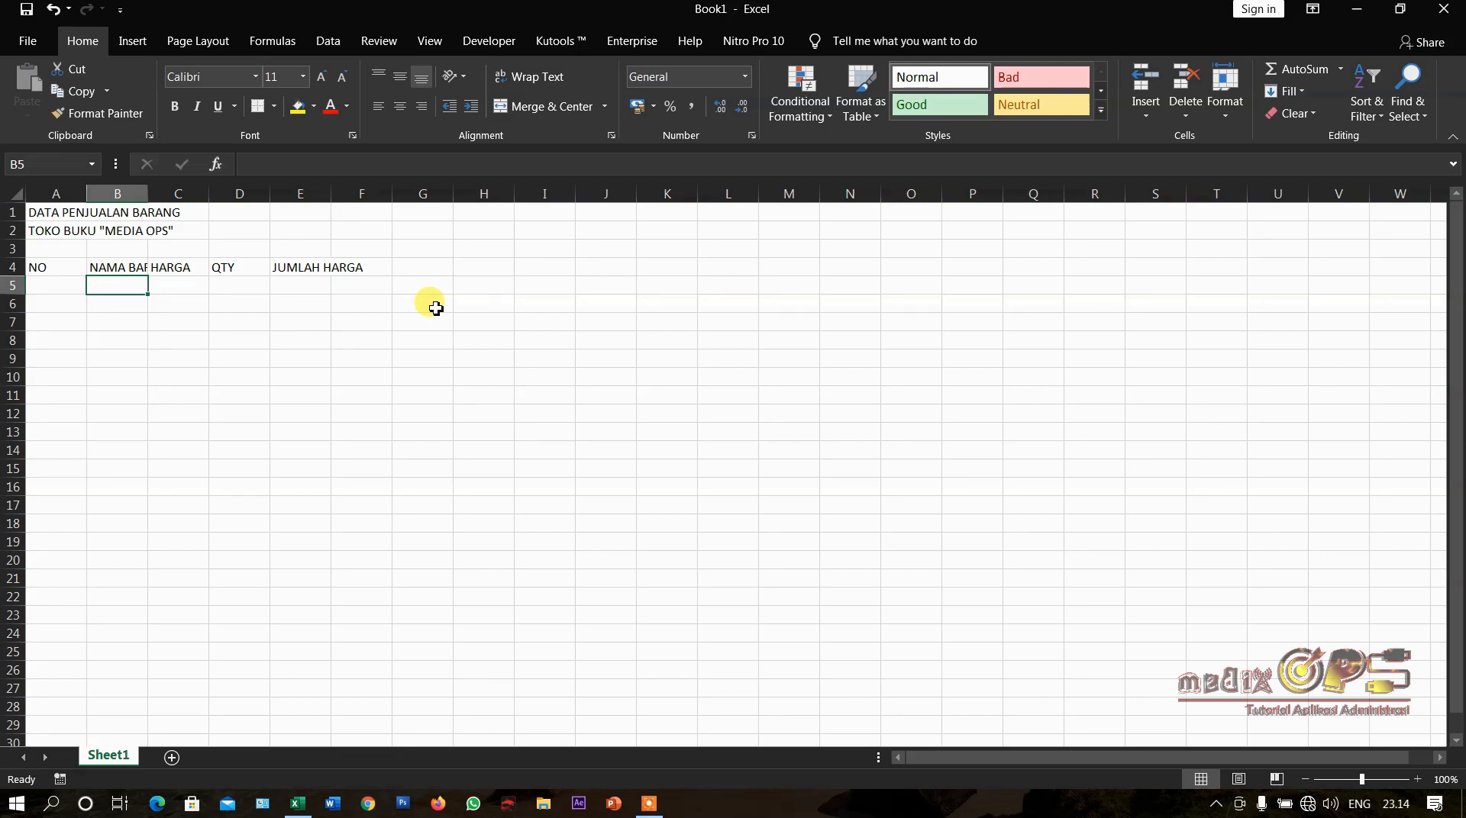
{"action": "key", "text": "Right"}
{"action": "key", "text": "Right"}
{"action": "key", "text": "Right"}
{"action": "key", "text": "Right"}
{"action": "key", "text": "Right"}
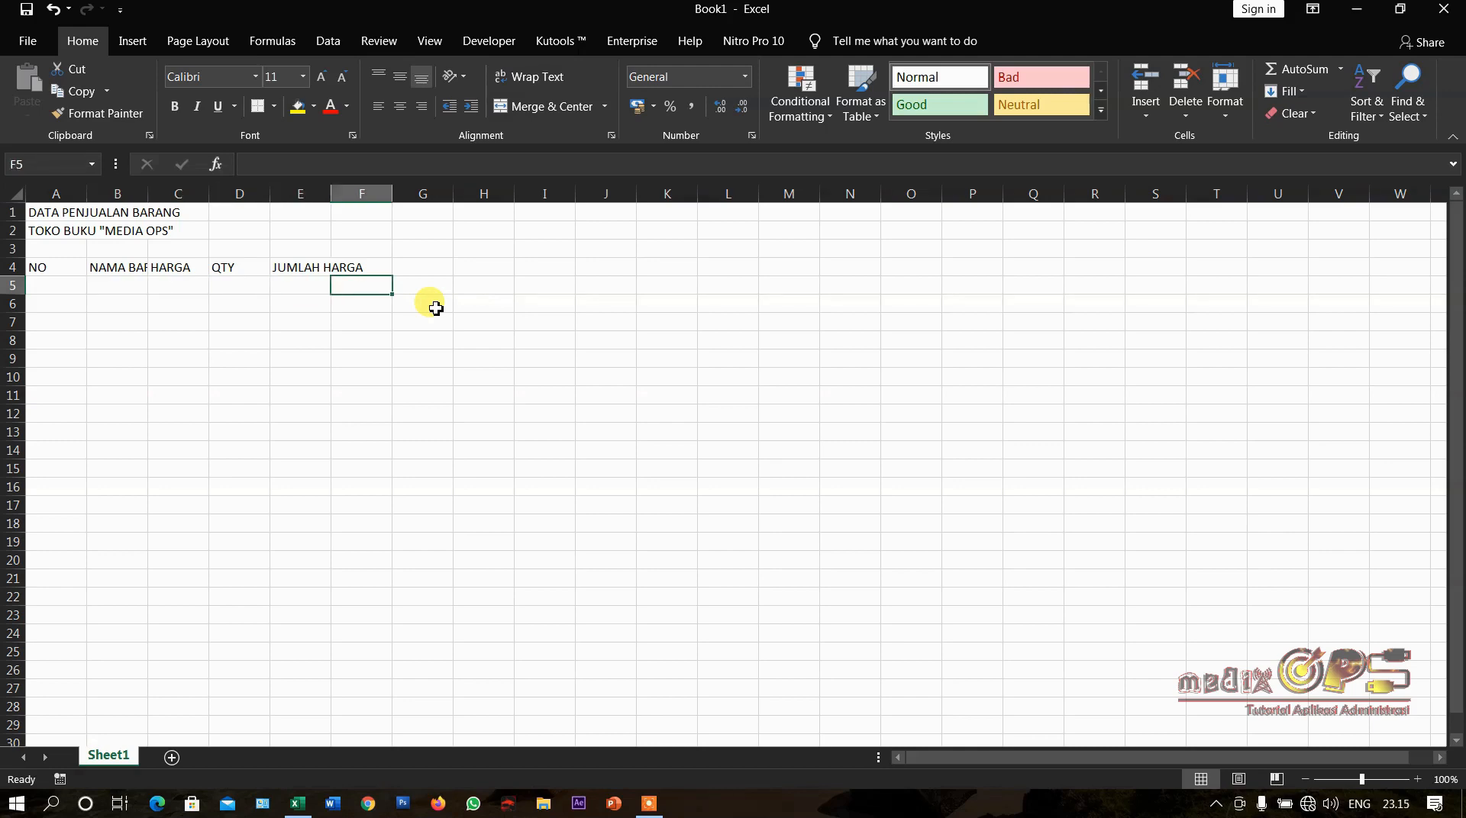
{"action": "key", "text": "Left"}
{"action": "key", "text": "Left"}
{"action": "key", "text": "Left"}
{"action": "key", "text": "Left"}
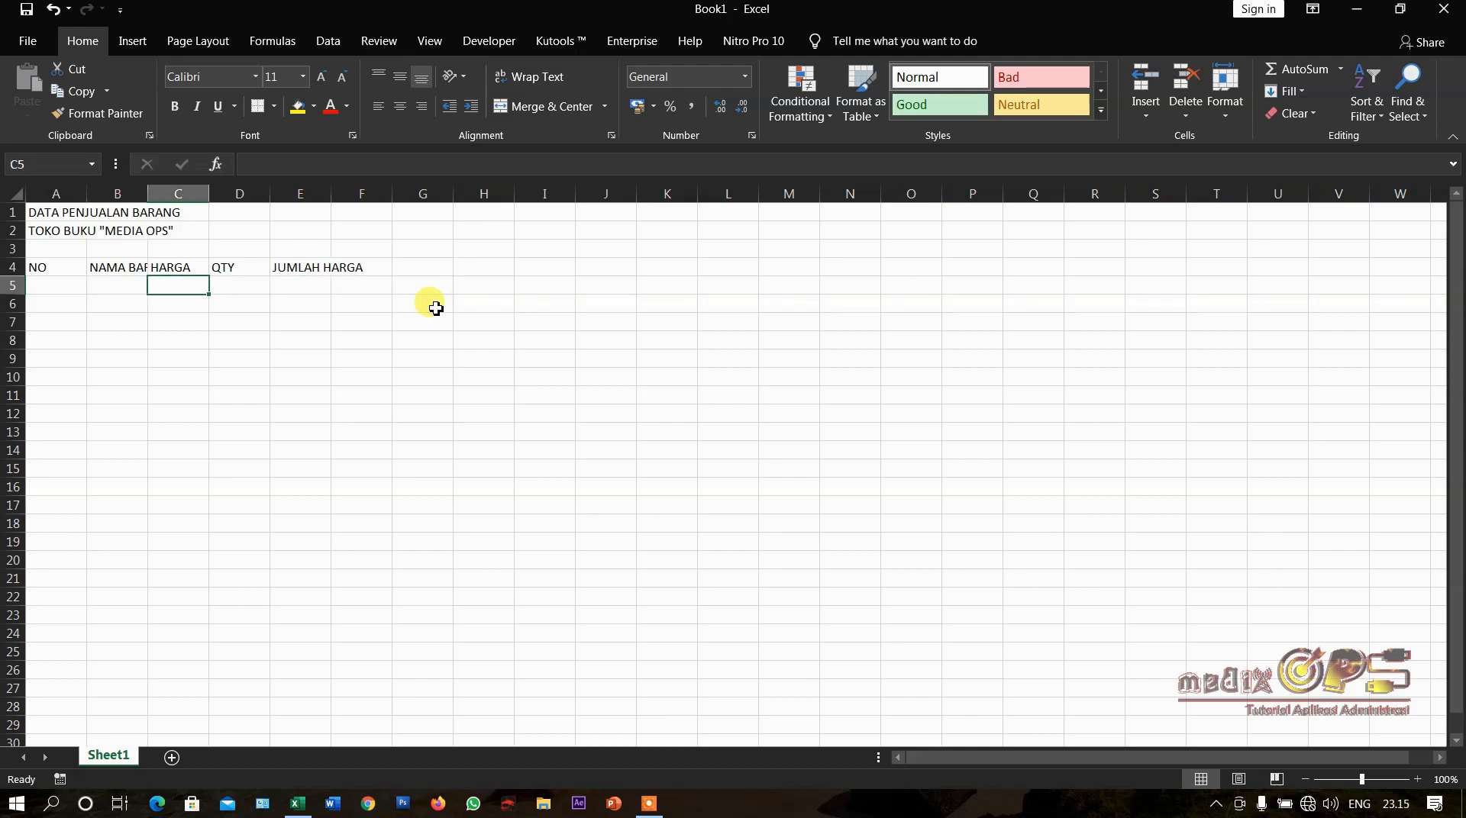
{"action": "key", "text": "Down"}
{"action": "key", "text": "Down"}
{"action": "key", "text": "Down"}
{"action": "key", "text": "Down"}
{"action": "key", "text": "Down"}
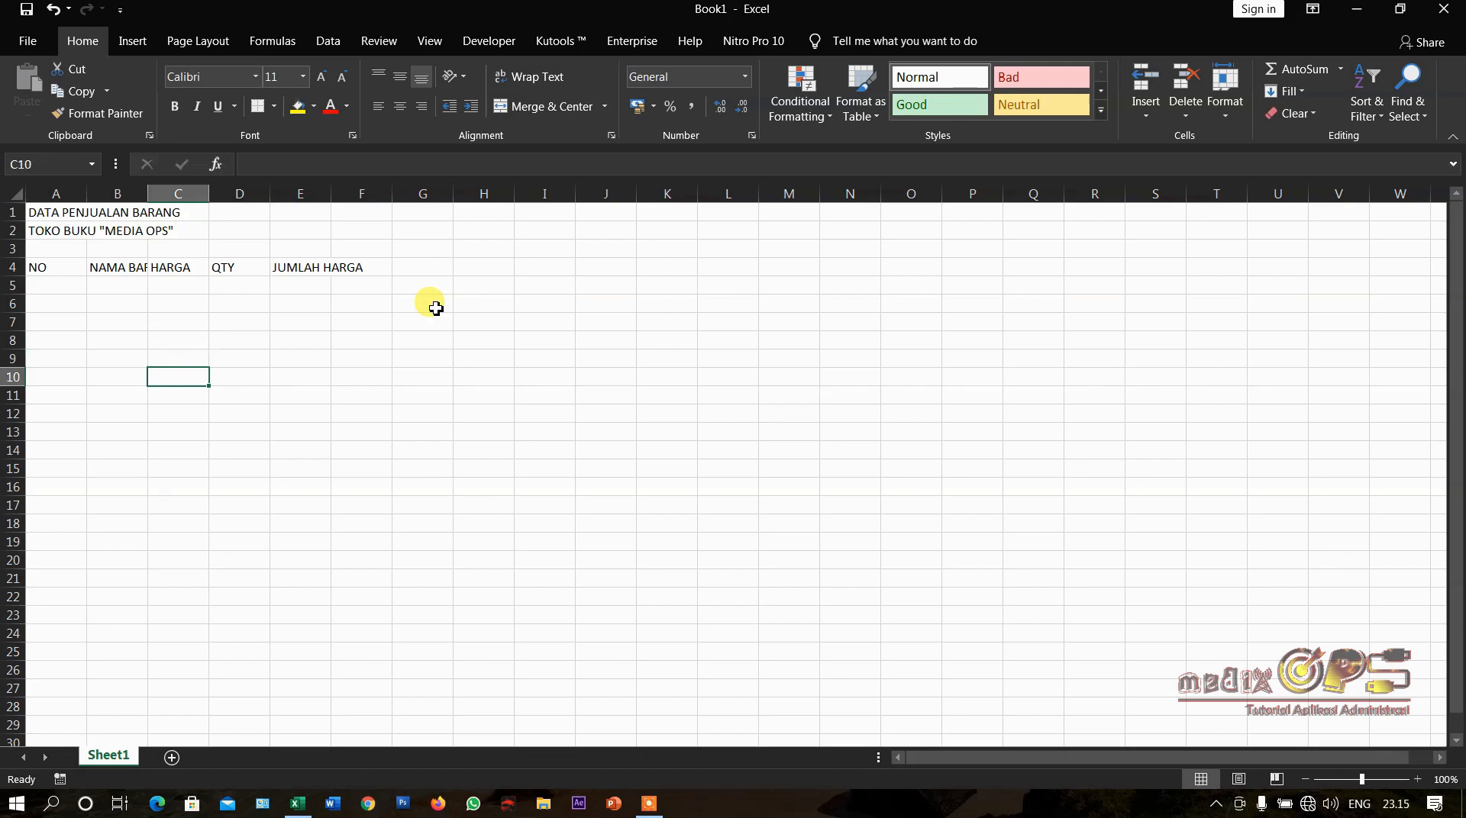
{"action": "key", "text": "Up"}
{"action": "key", "text": "Up"}
{"action": "key", "text": "Up"}
{"action": "key", "text": "Up"}
{"action": "key", "text": "Up"}
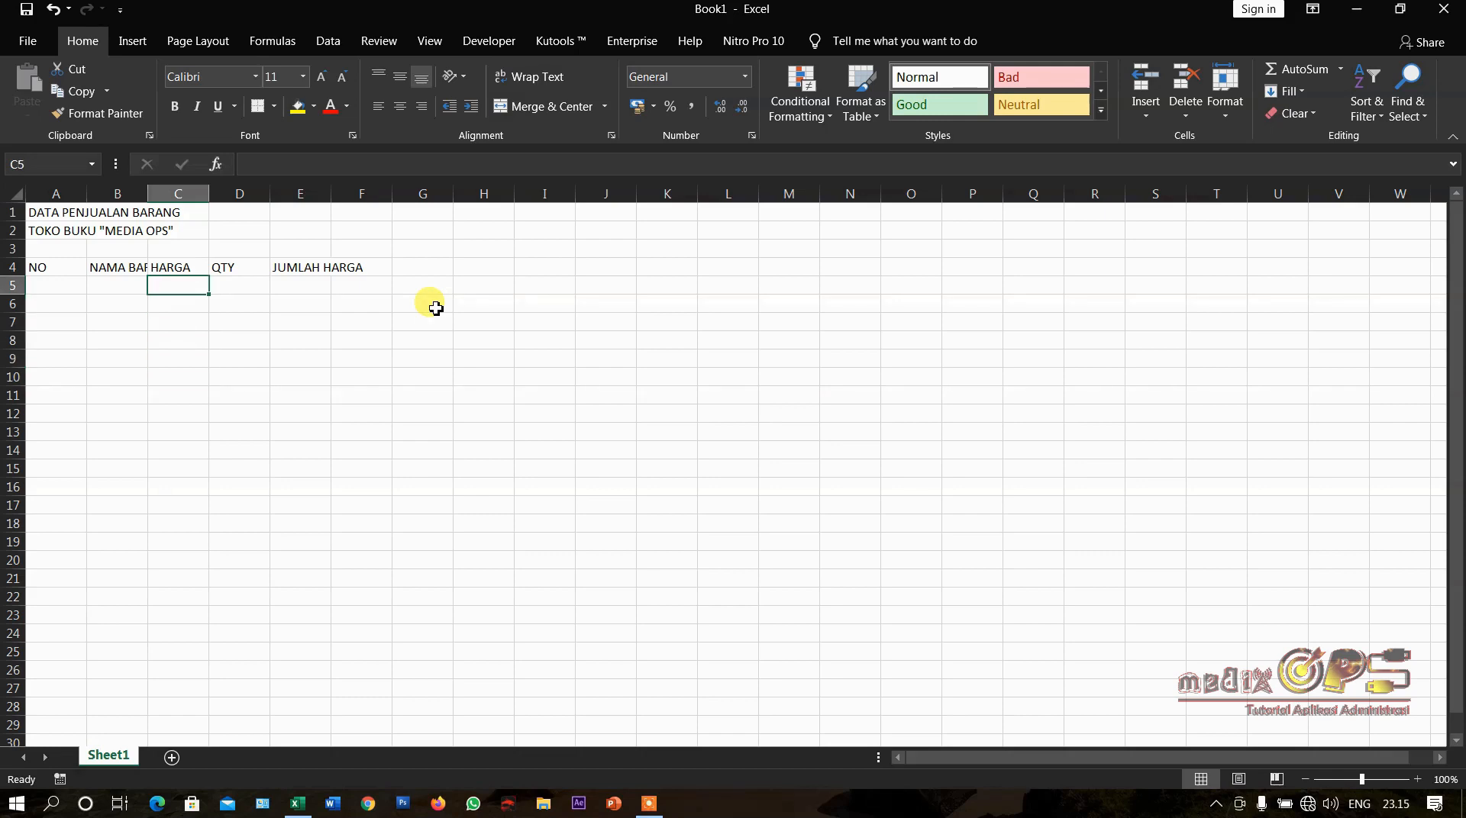
Number the item rows 1 to 10 in cells A5 to A14 by filling down from the entered 1 and 2
{"action": "key", "text": "Left"}
{"action": "key", "text": "Left"}
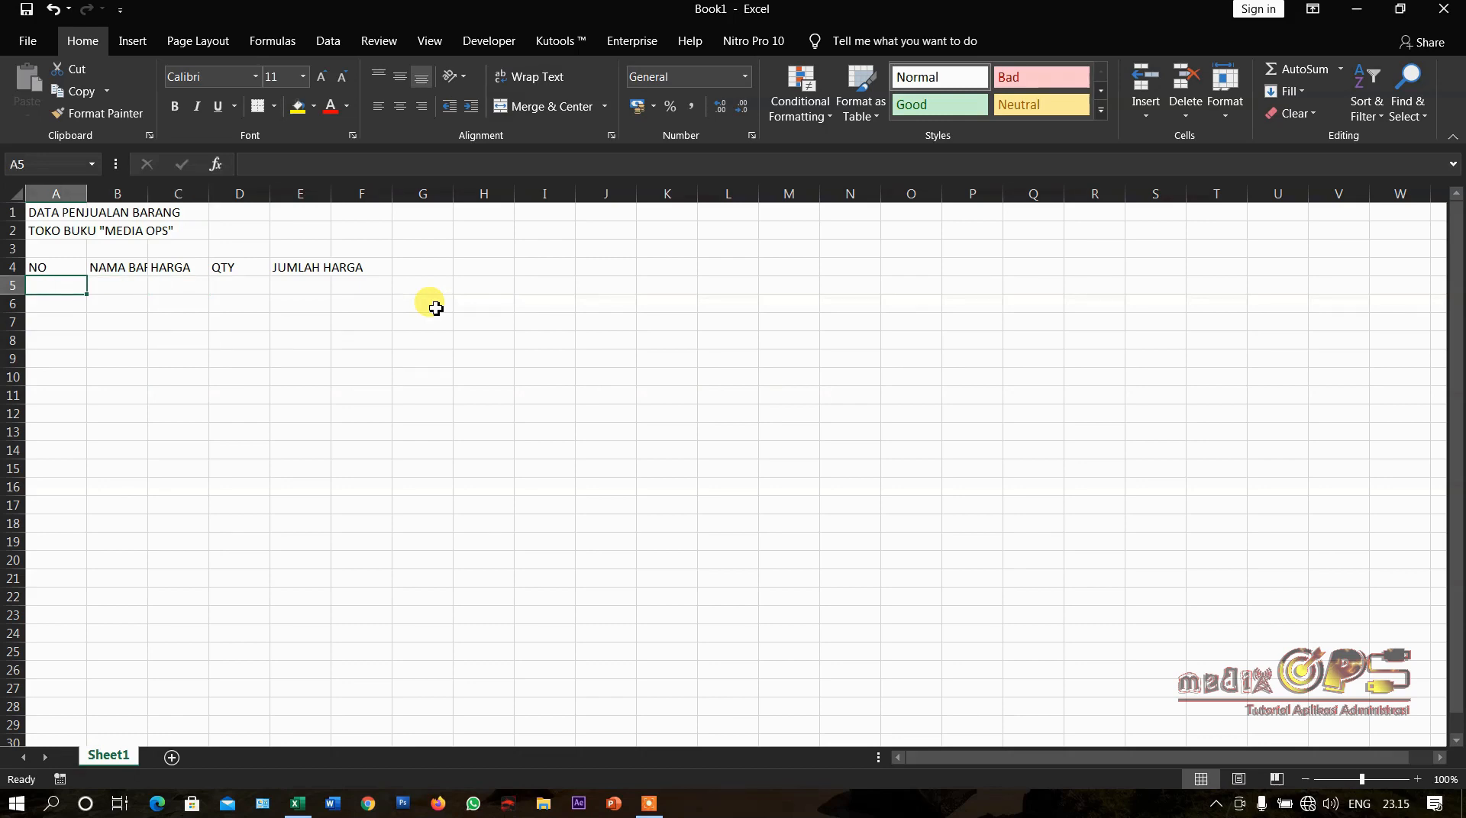
{"action": "type", "text": "1"}
{"action": "key", "text": "Return"}
{"action": "type", "text": "2"}
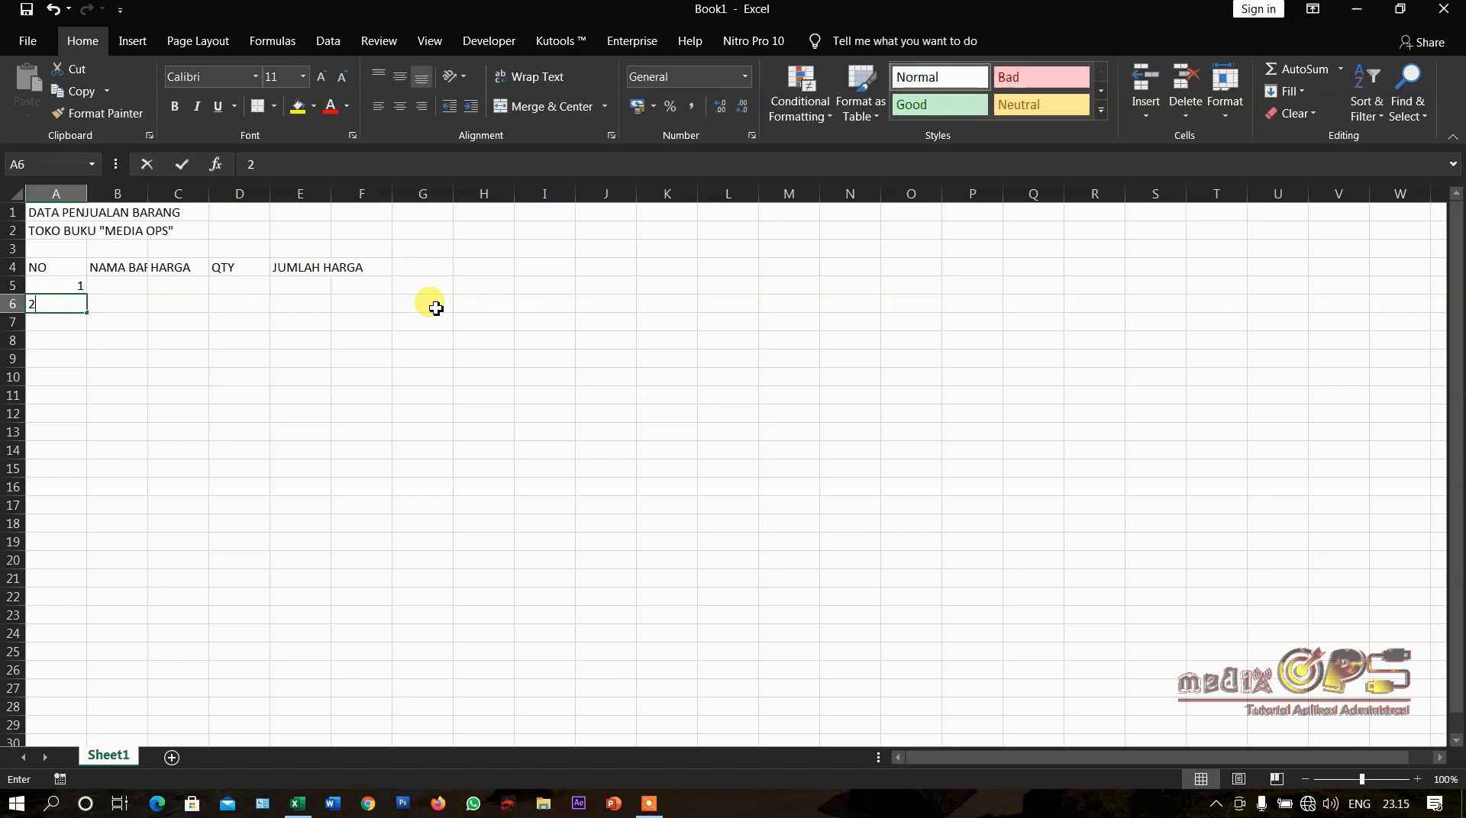
{"action": "key", "text": "Return"}
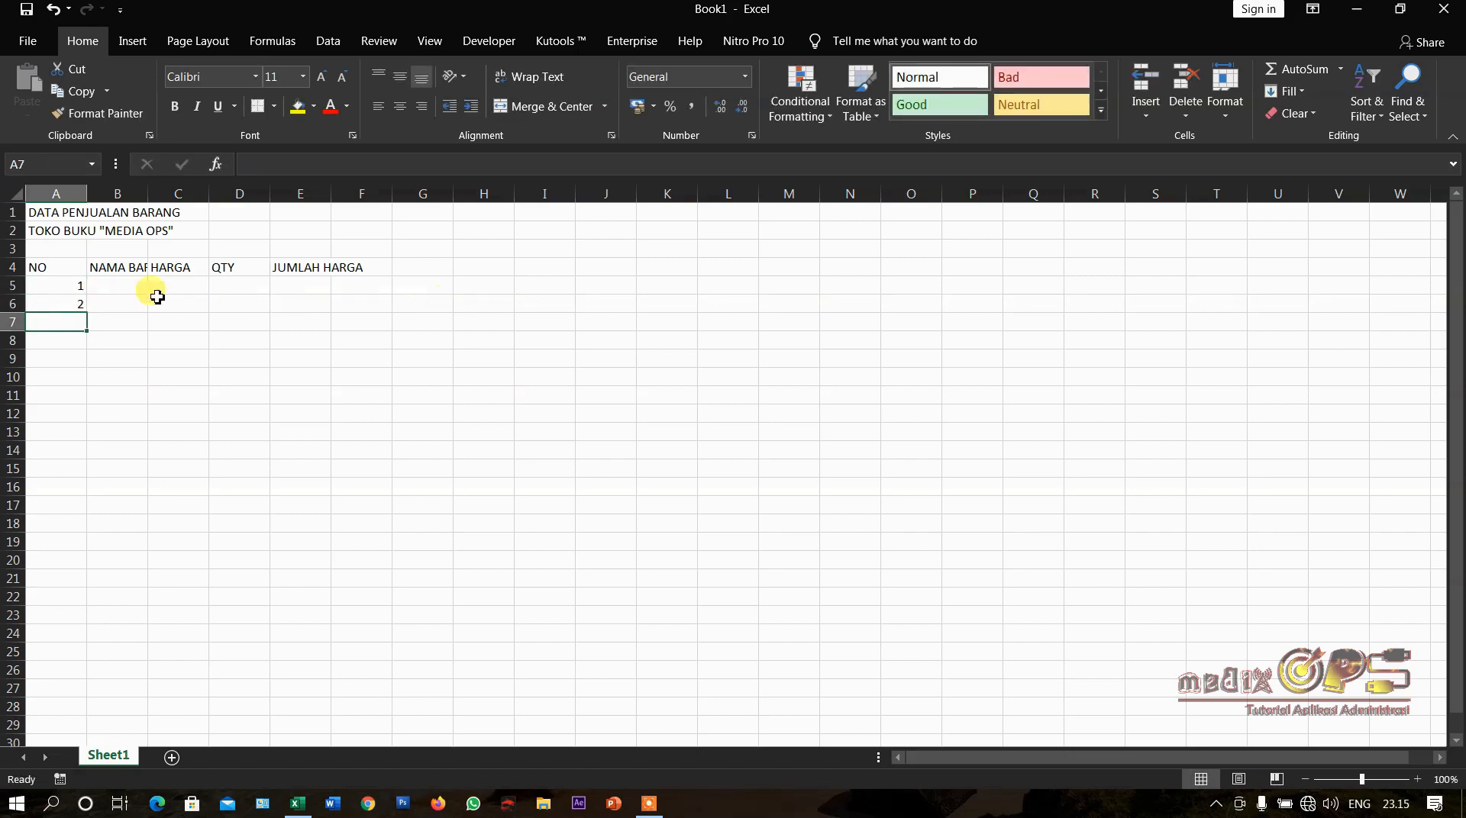
{"action": "left_click_drag", "start_coordinate": [70, 284], "coordinate": [104, 456]}
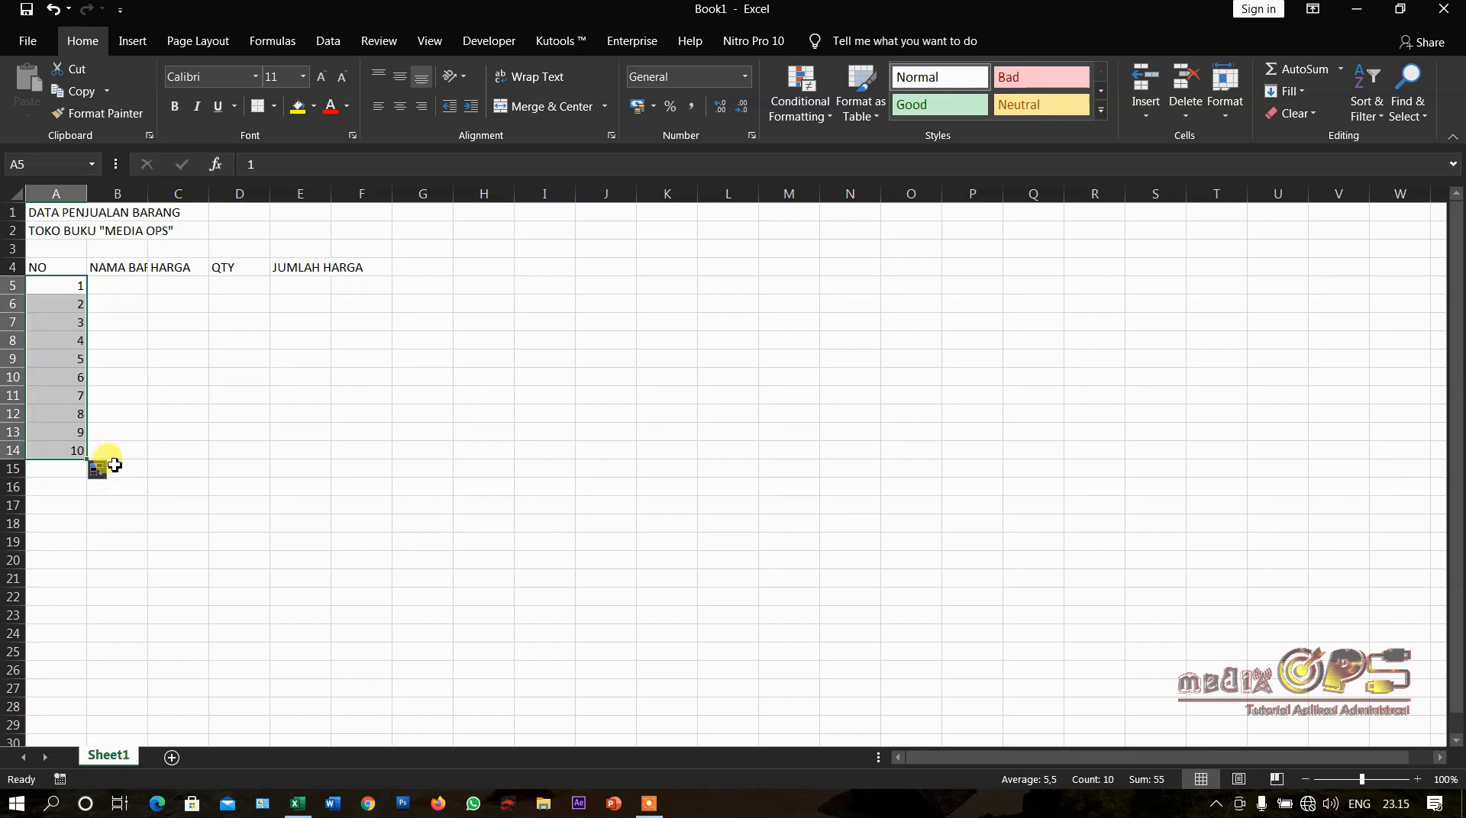
Enter the label JUMLAH in cell B15, below the numbered rows
{"action": "left_click", "coordinate": [116, 468]}
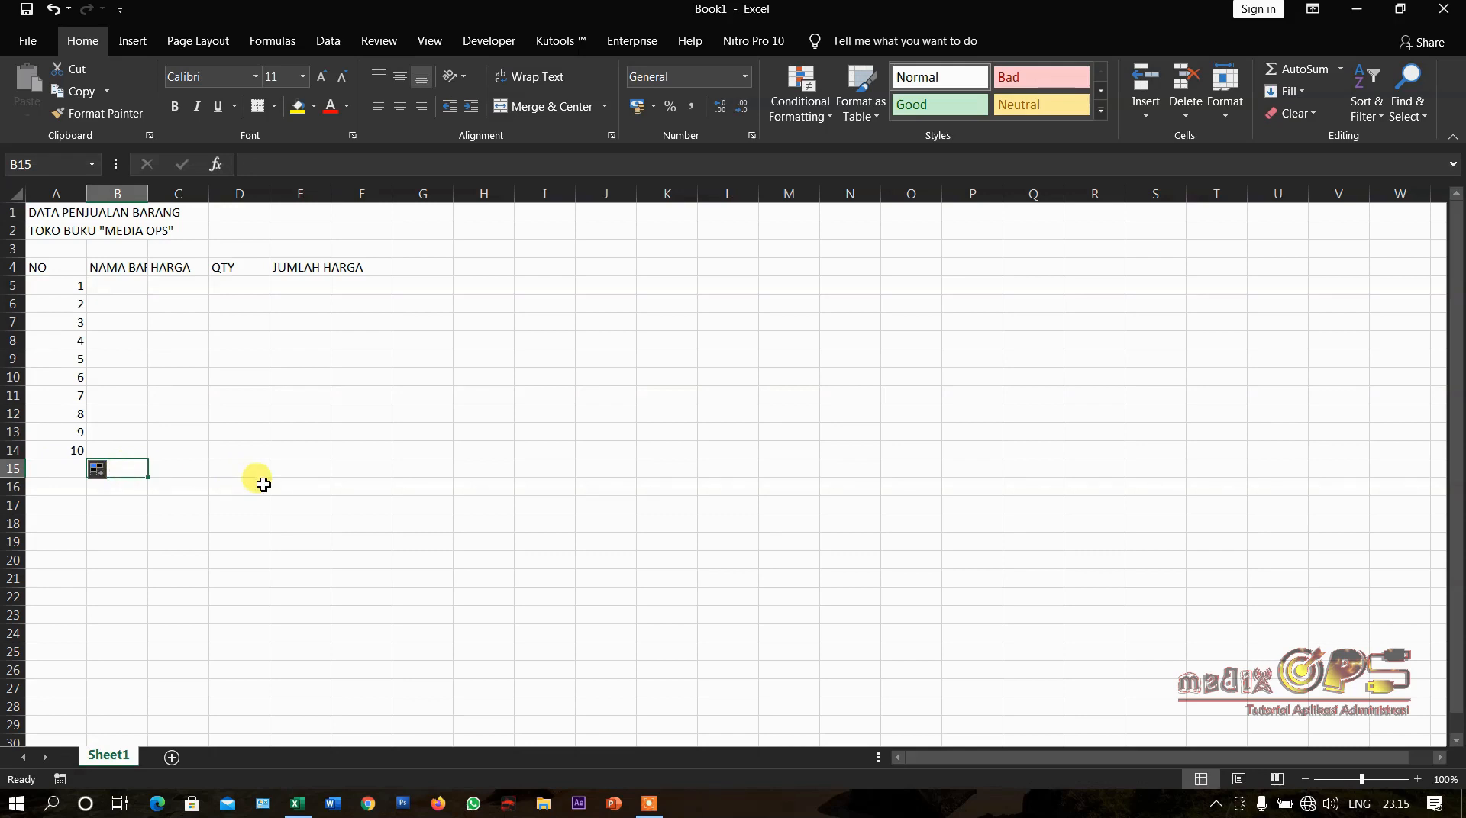
{"action": "type", "text": "JUMLAH"}
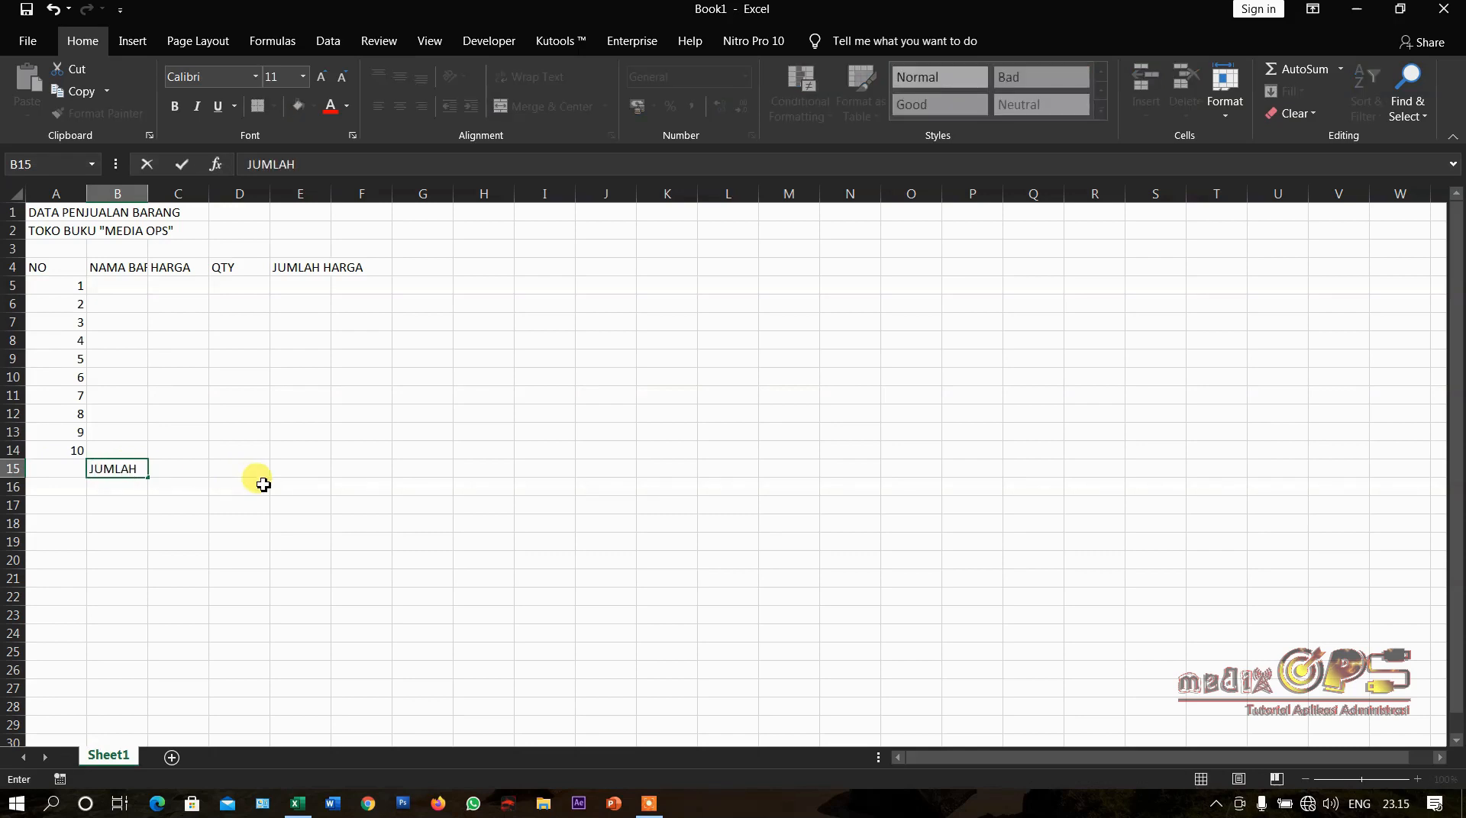
{"action": "key", "text": "Return"}
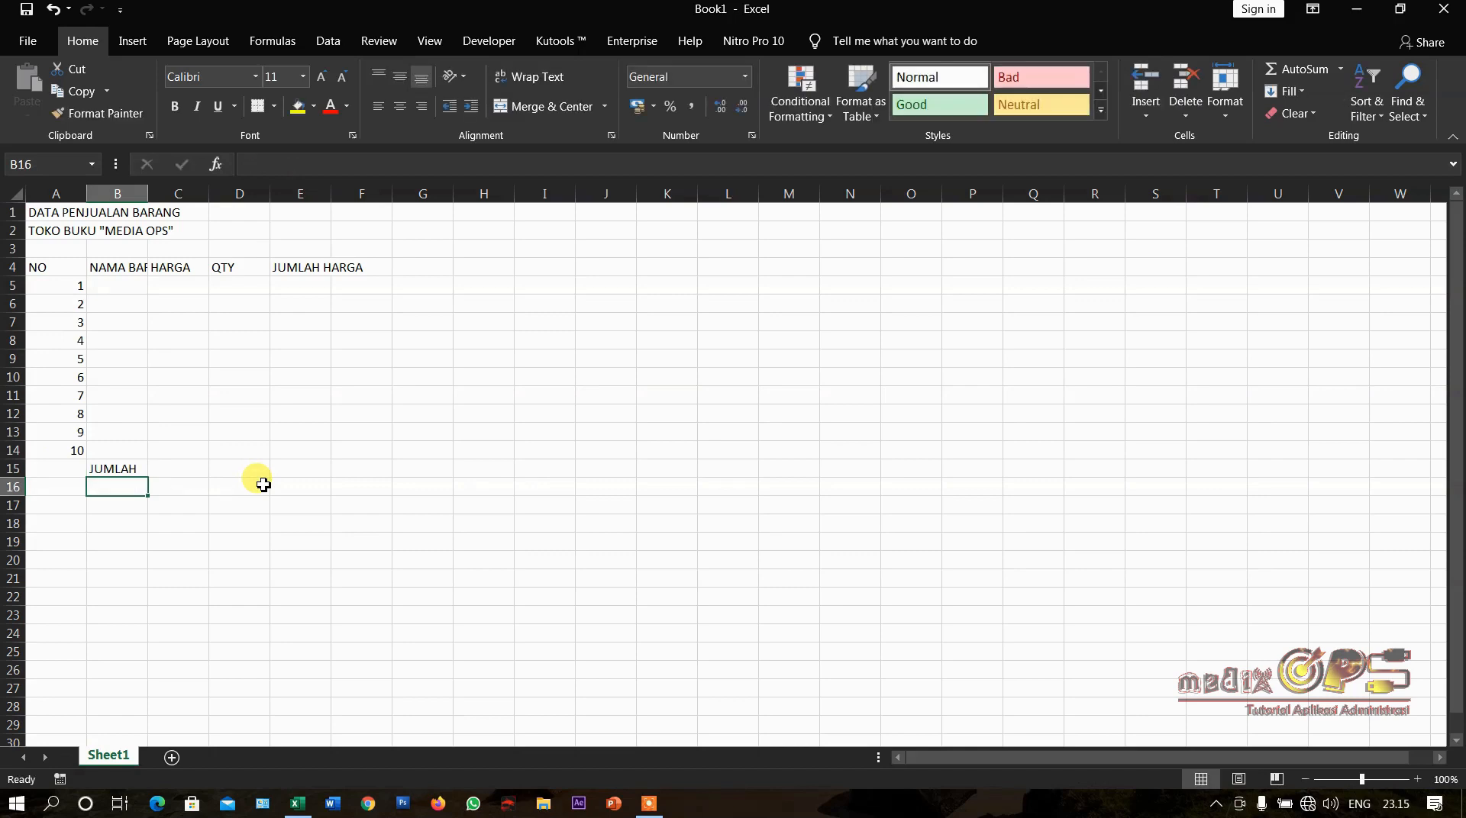
Narrow column A to a width of about 3.89 so it just fits the NO column
{"action": "left_click", "coordinate": [120, 303]}
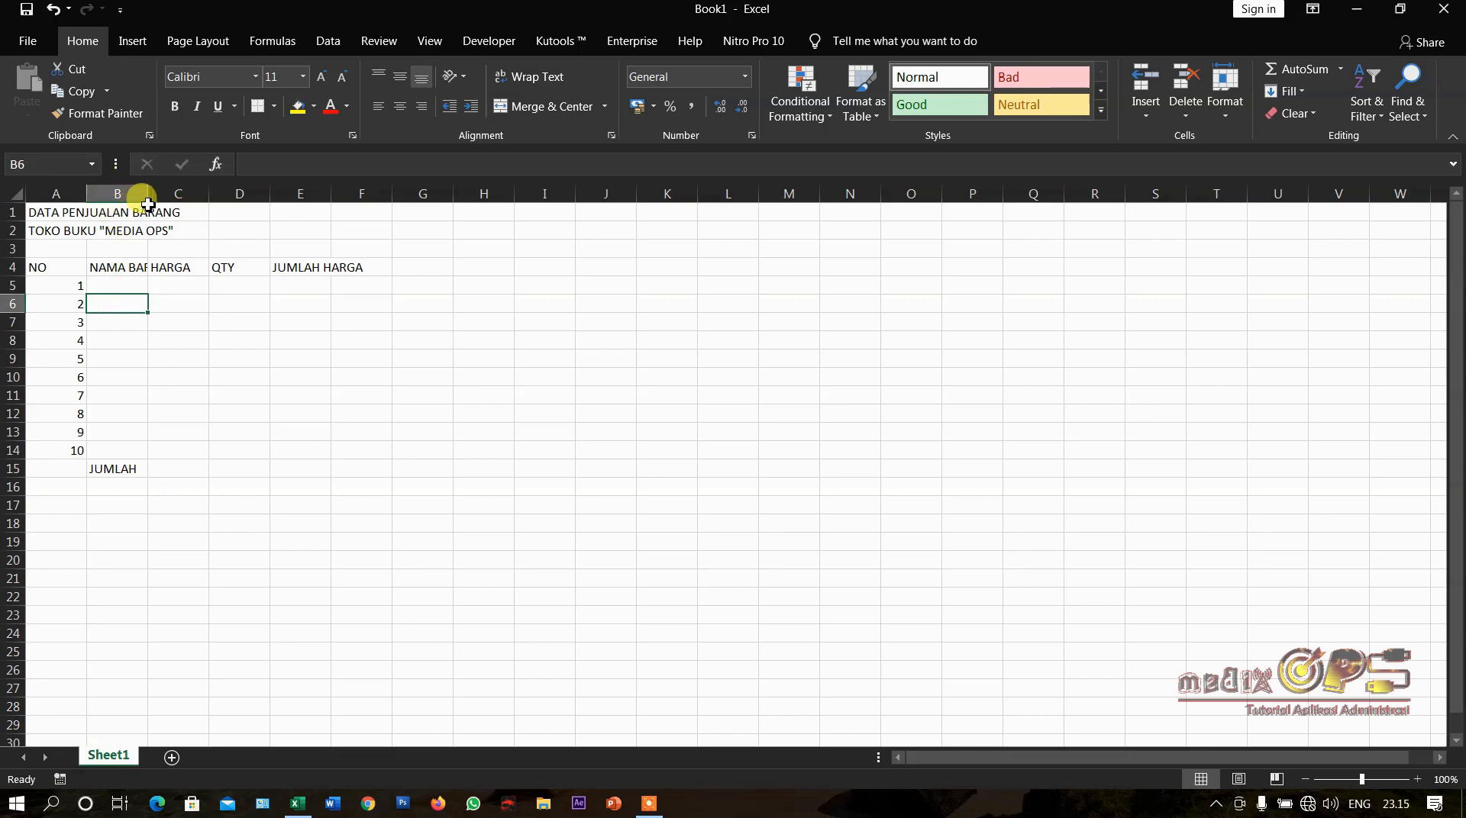
{"action": "left_click", "coordinate": [68, 268]}
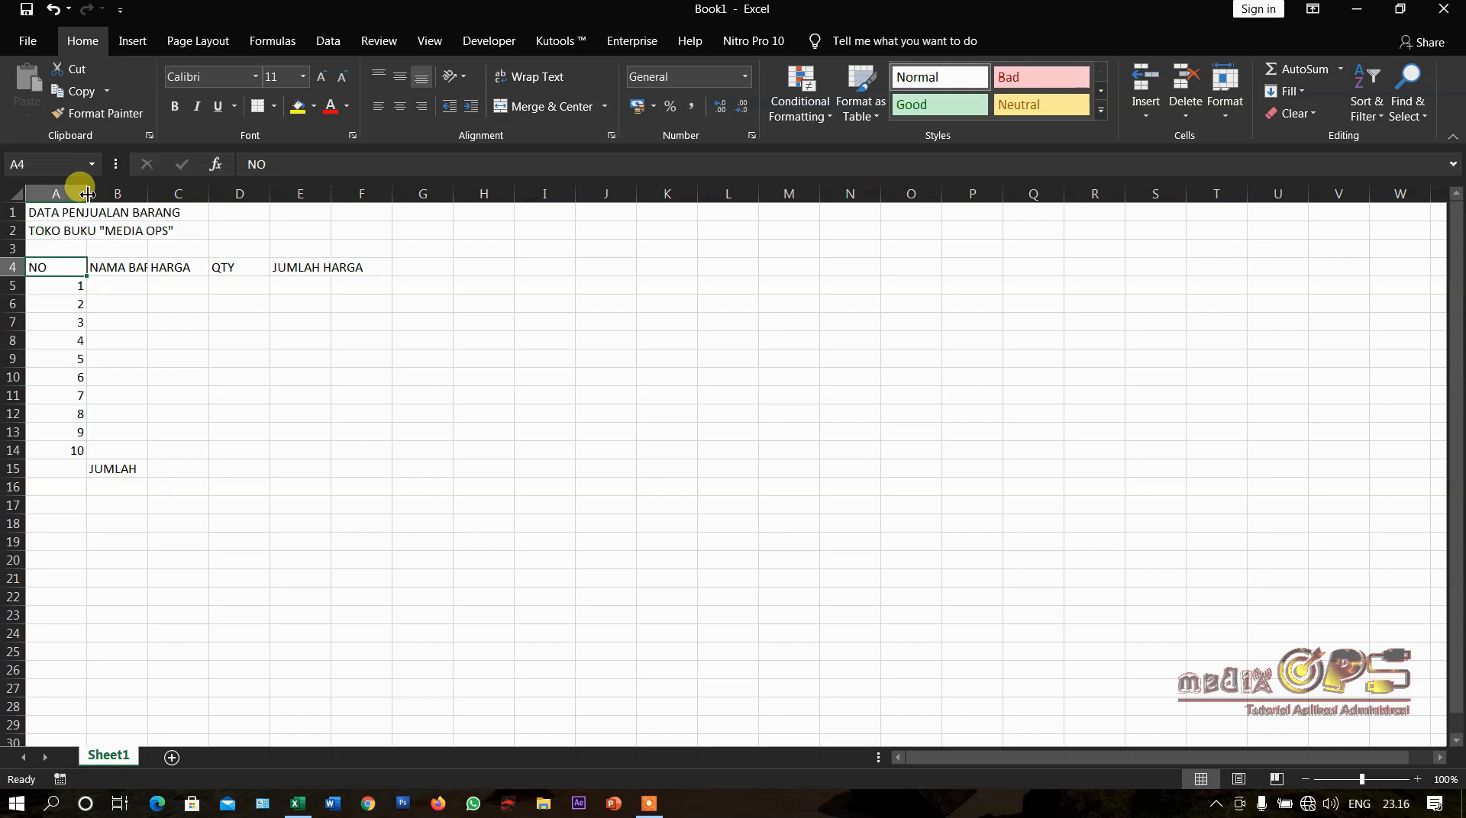
{"action": "left_click_drag", "start_coordinate": [88, 193], "coordinate": [60, 206]}
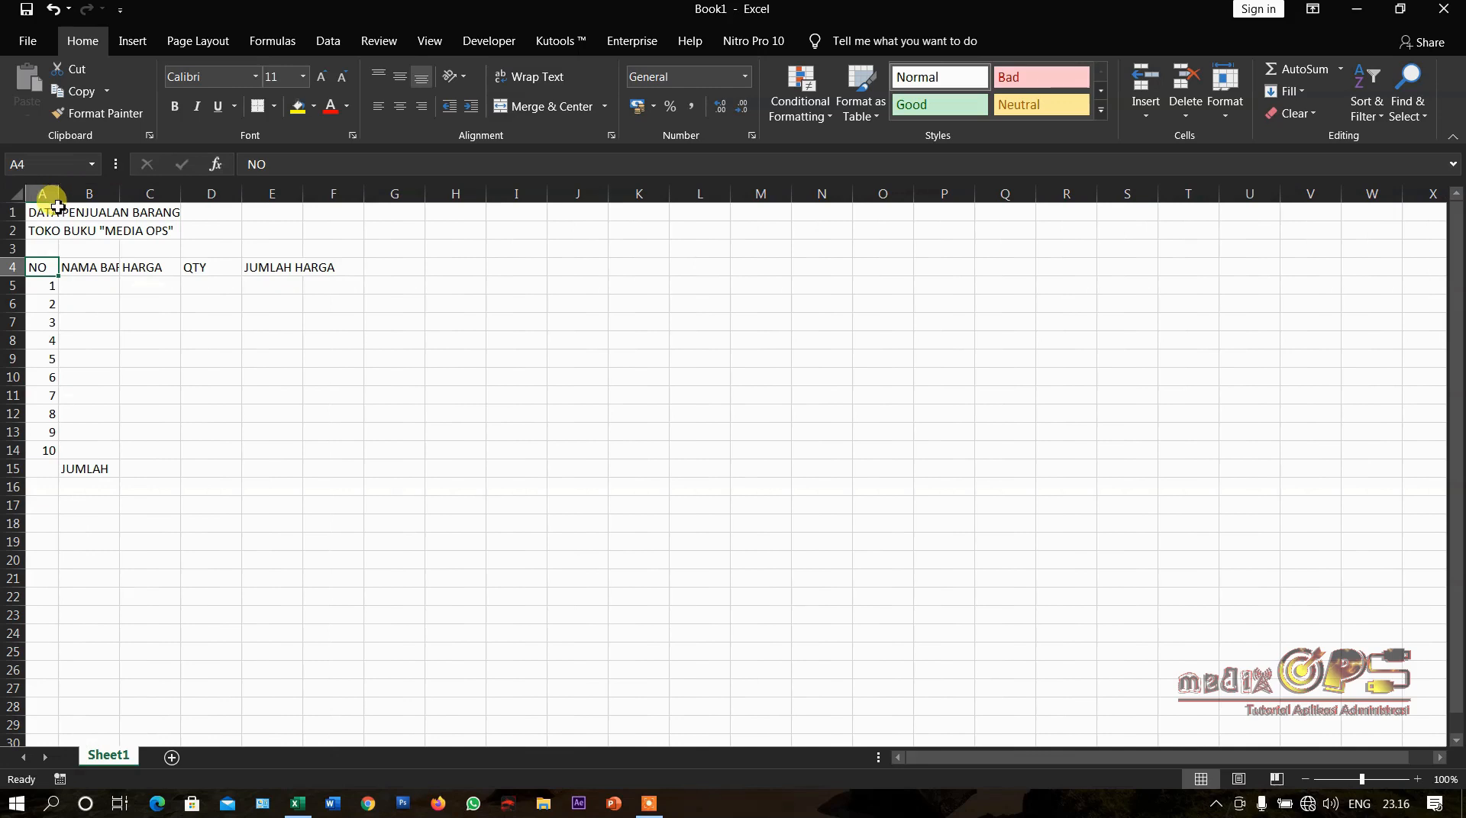
{"action": "mouse_move", "coordinate": [58, 194]}
{"action": "left_mouse_down"}
{"action": "mouse_move", "coordinate": [88, 196]}
{"action": "mouse_move", "coordinate": [64, 209]}
{"action": "left_mouse_up"}
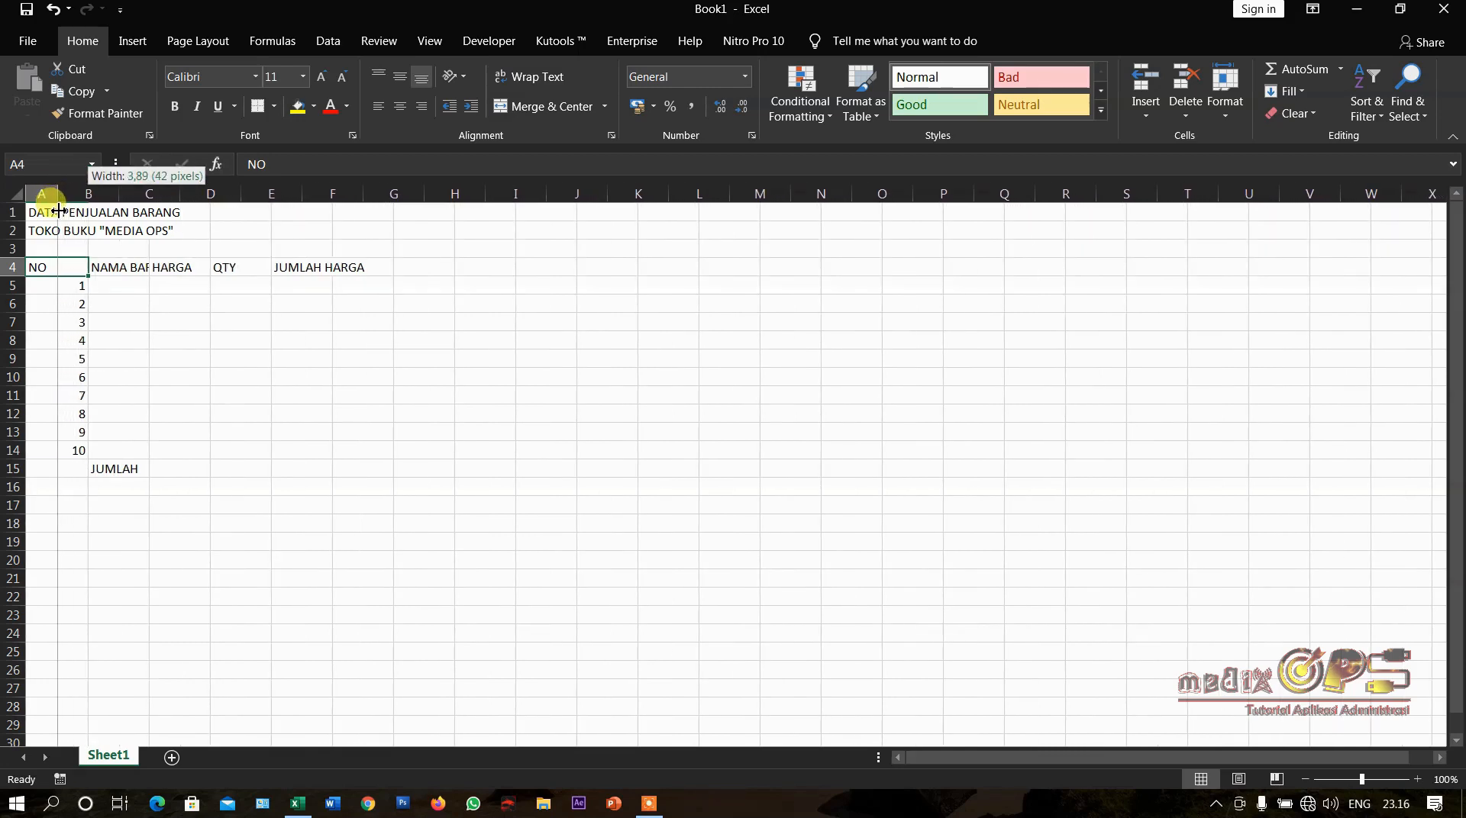
{"action": "left_click_drag", "start_coordinate": [59, 211], "coordinate": [58, 209]}
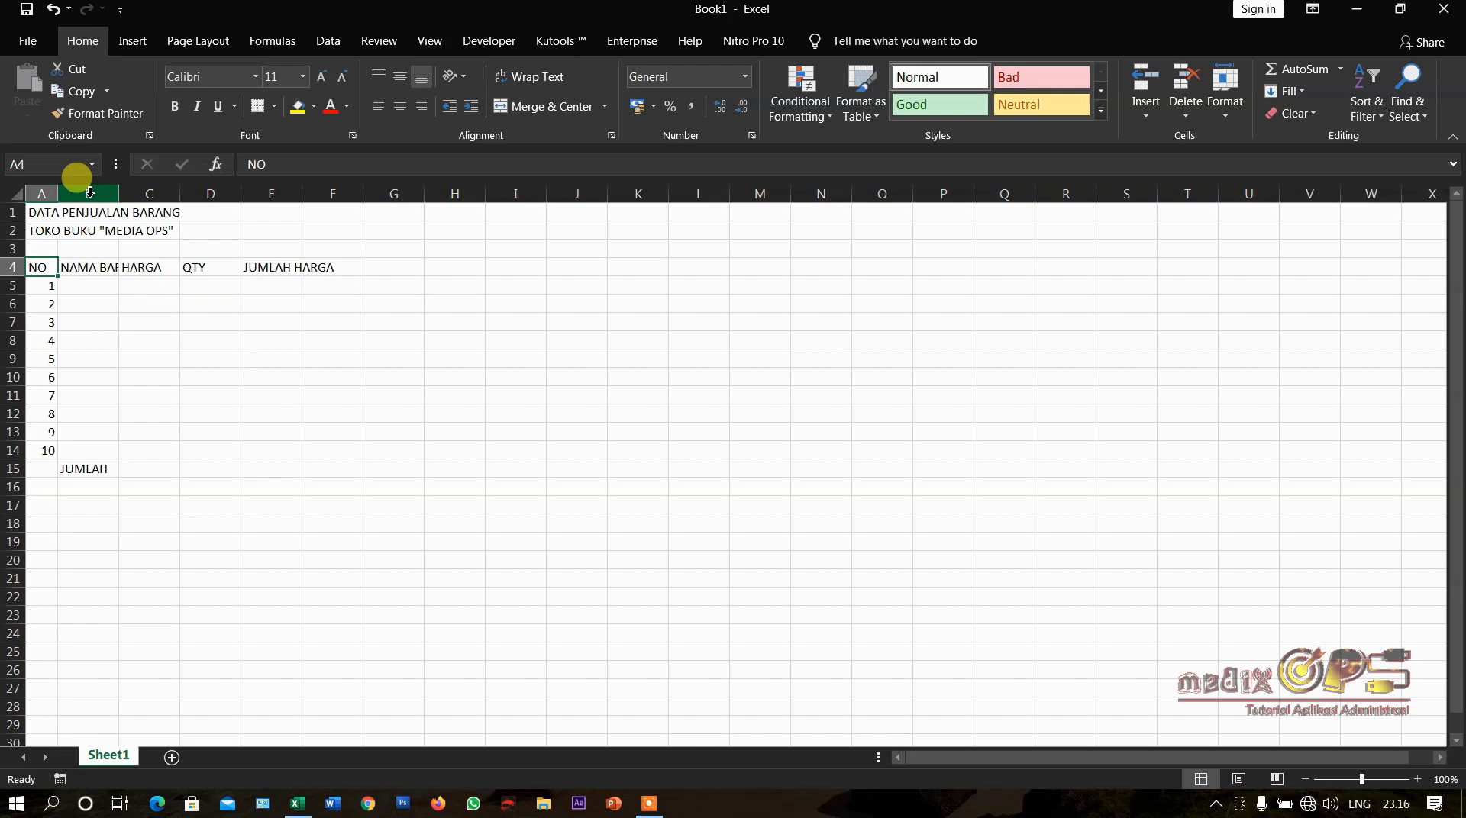
Widen columns B to E together to one equal width that fits the NAMA BARANG and JUMLAH HARGA headers
{"action": "left_click_drag", "start_coordinate": [89, 192], "coordinate": [244, 187]}
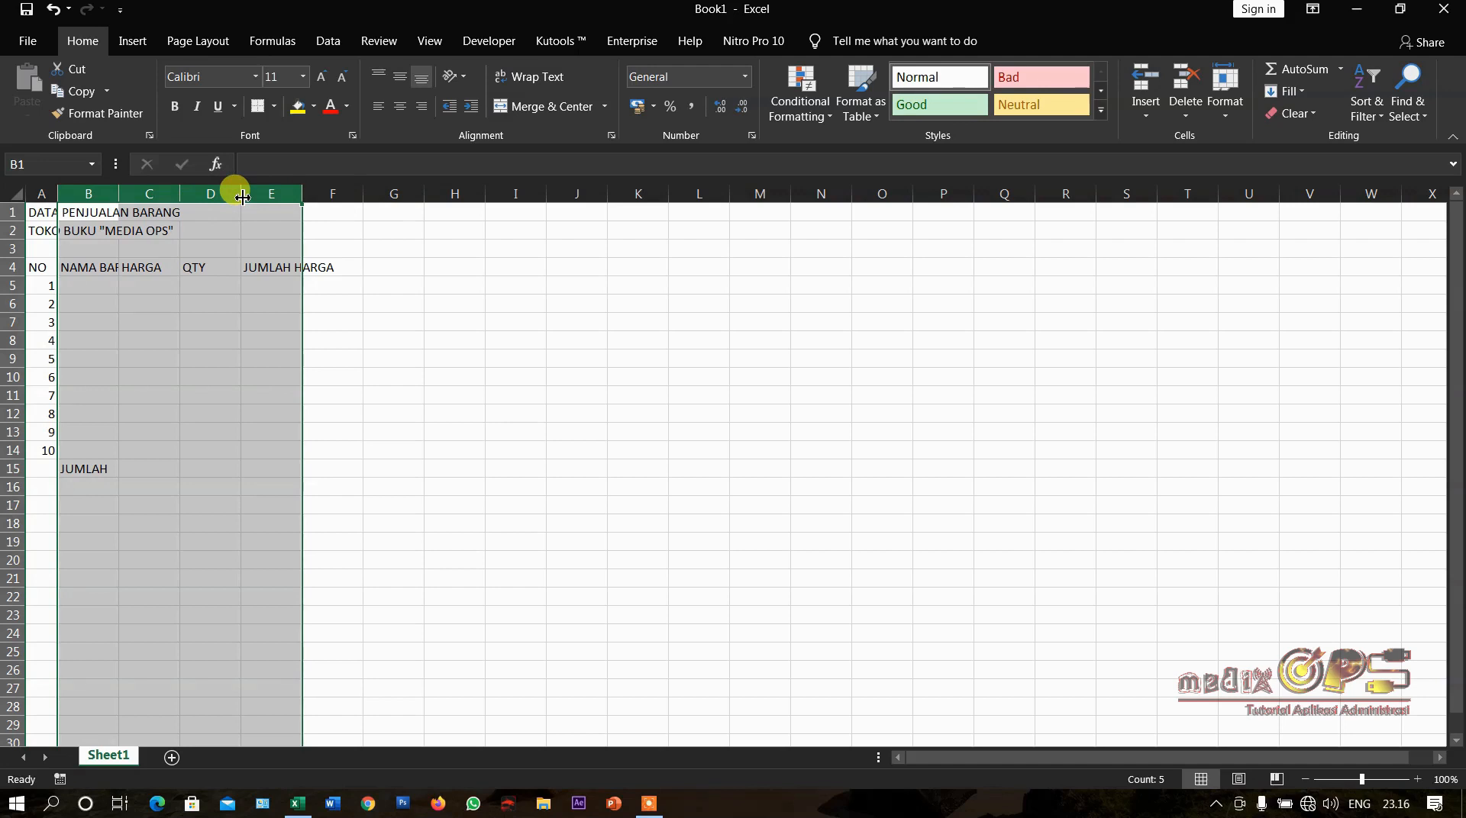
{"action": "left_click_drag", "start_coordinate": [243, 198], "coordinate": [311, 200]}
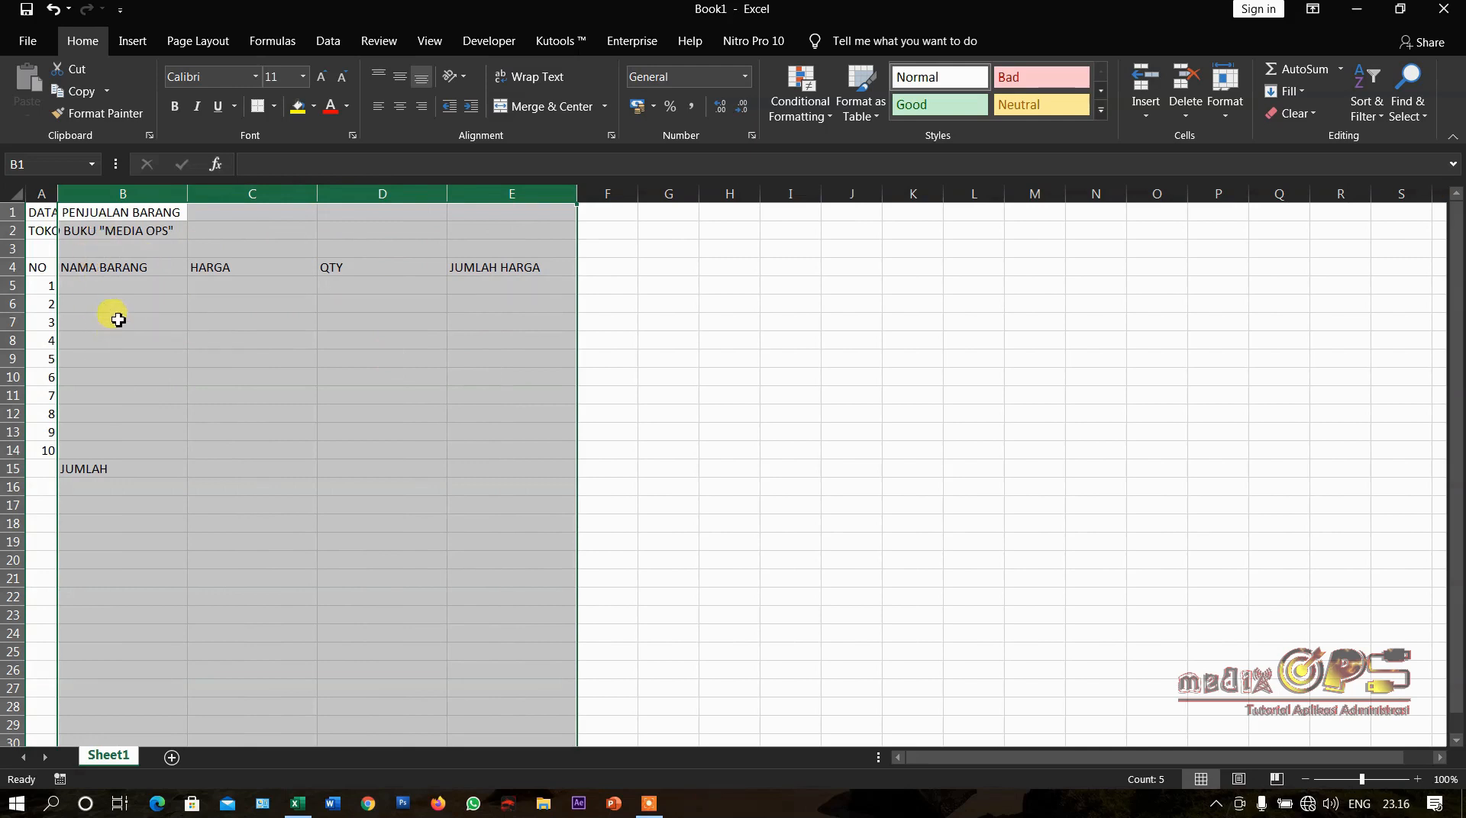
{"action": "left_click", "coordinate": [120, 275]}
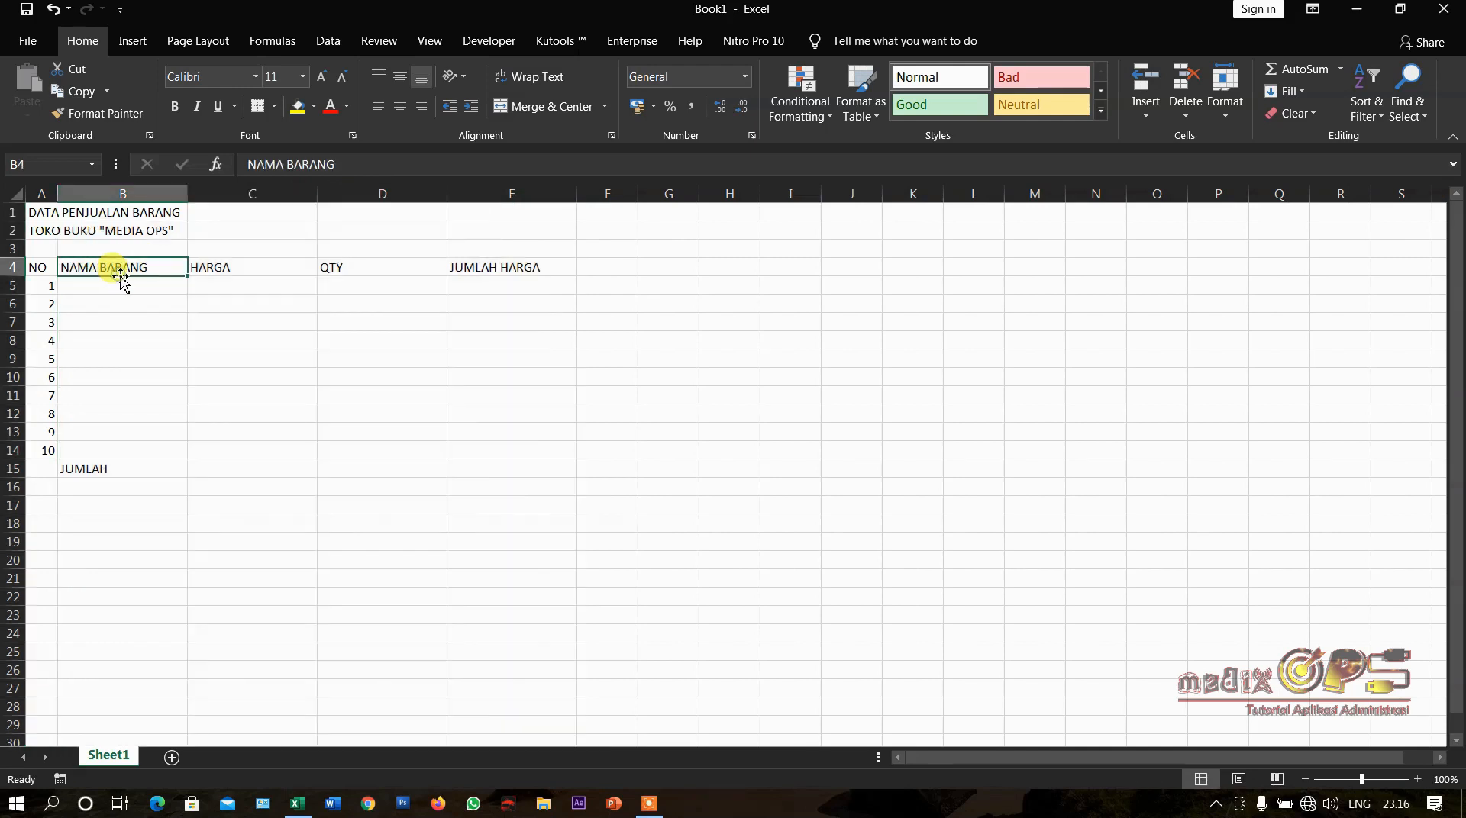
Increase the height of header row 4
{"action": "left_click", "coordinate": [117, 285]}
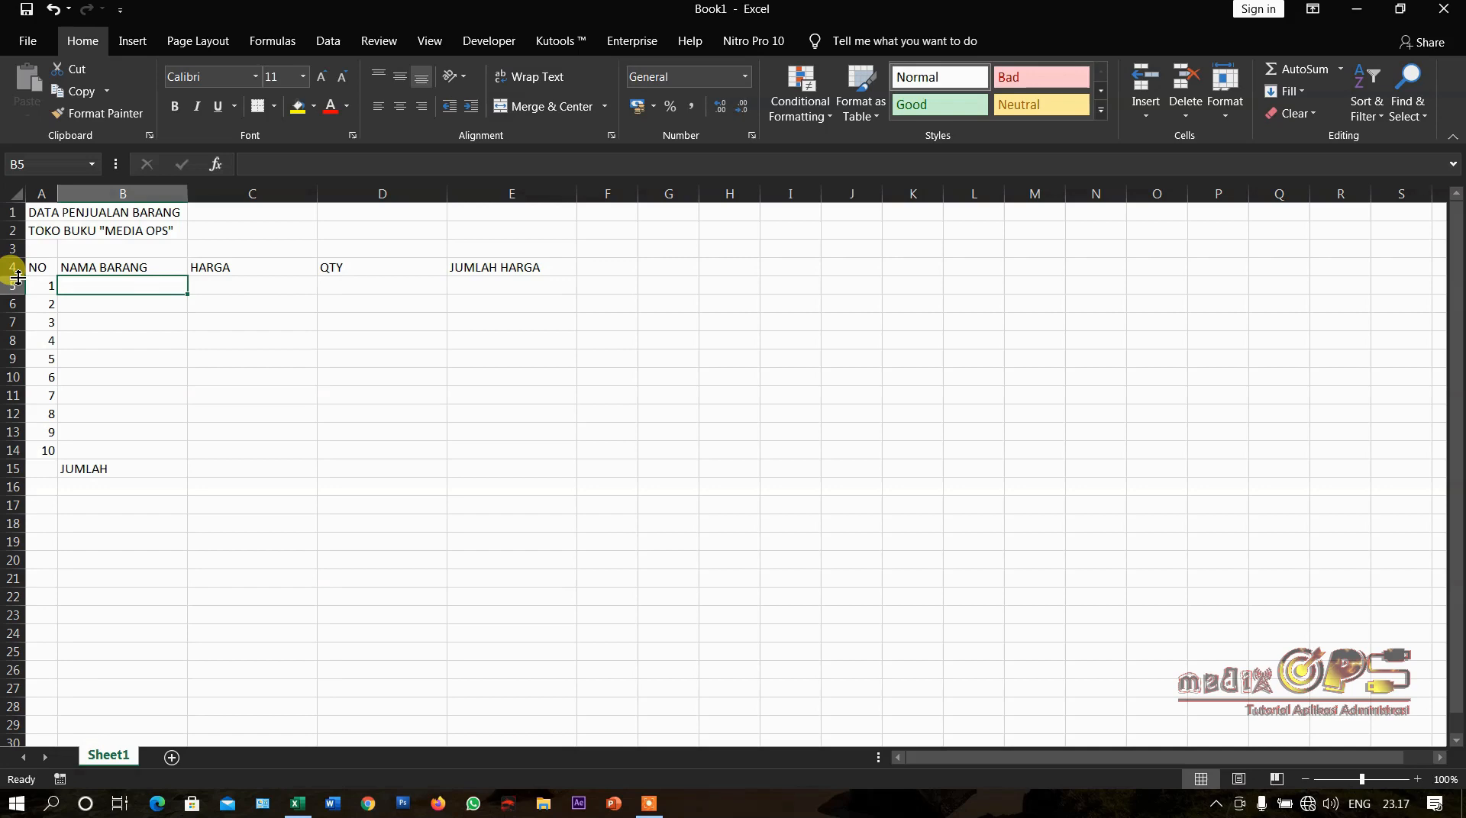
{"action": "left_click_drag", "start_coordinate": [17, 277], "coordinate": [16, 292]}
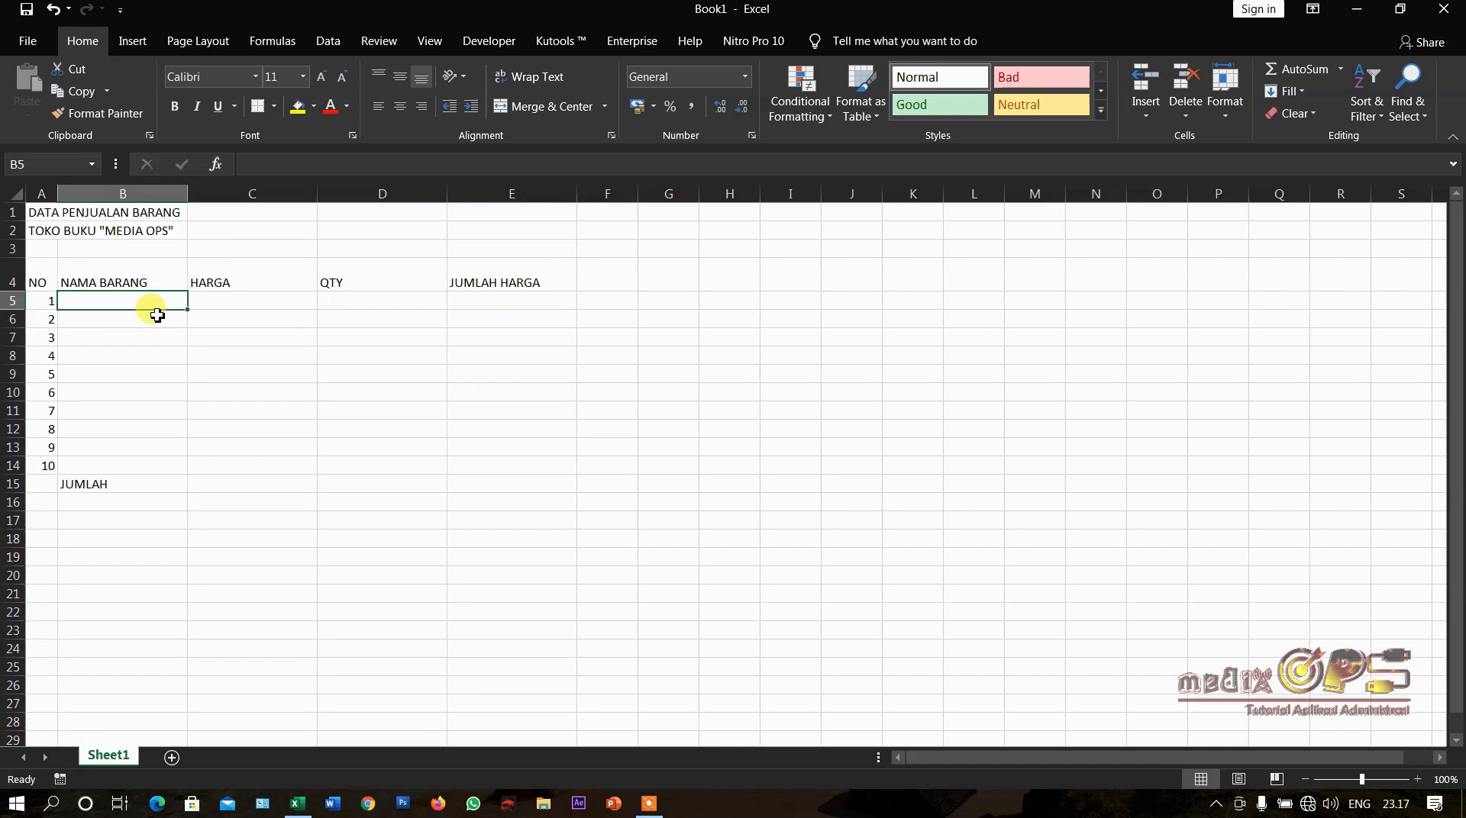
{"action": "left_click", "coordinate": [95, 279]}
{"action": "left_click", "coordinate": [254, 276]}
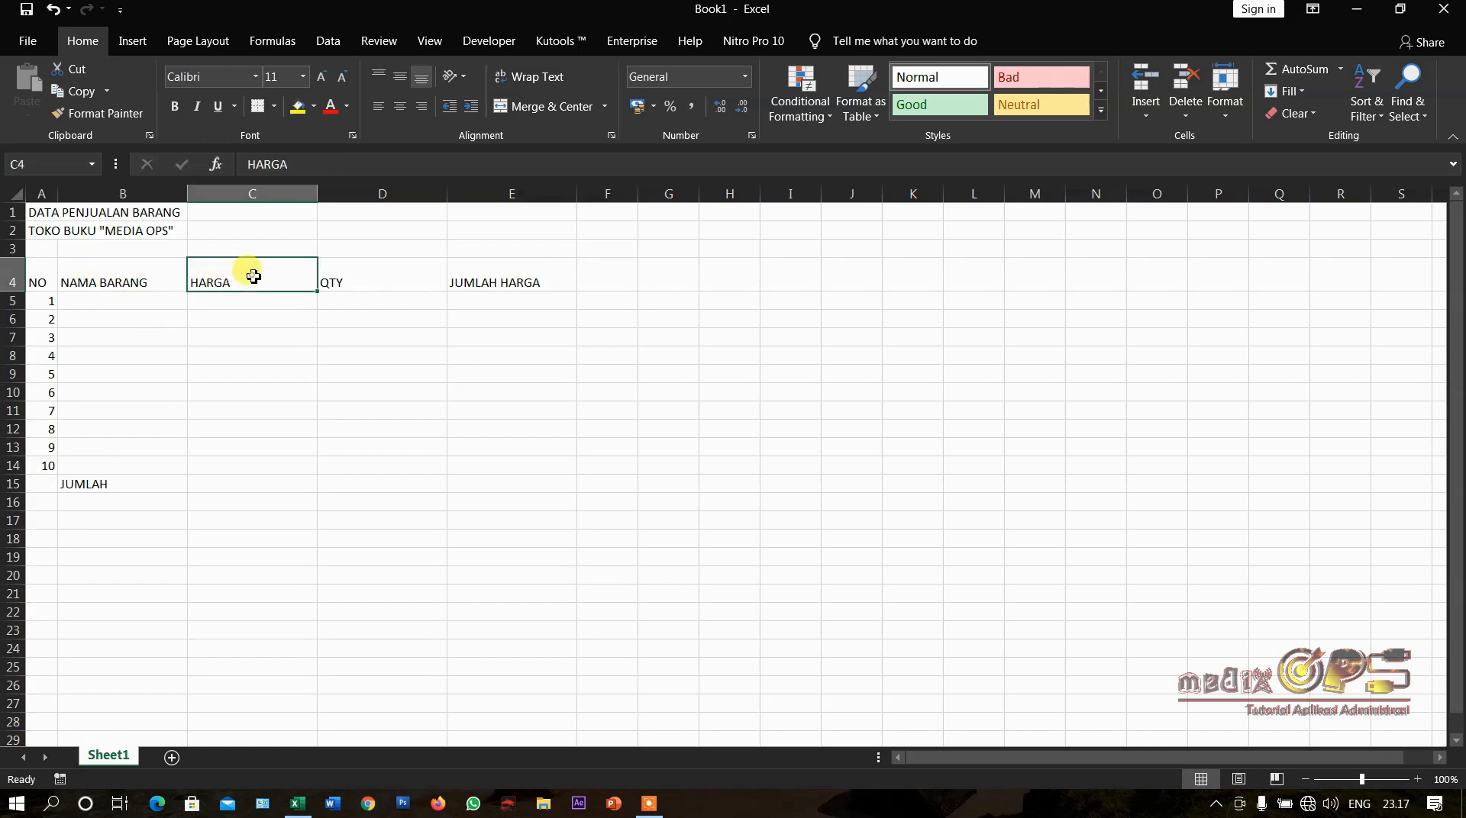
{"action": "left_click", "coordinate": [371, 277]}
{"action": "left_click", "coordinate": [489, 278]}
{"action": "left_click", "coordinate": [244, 277]}
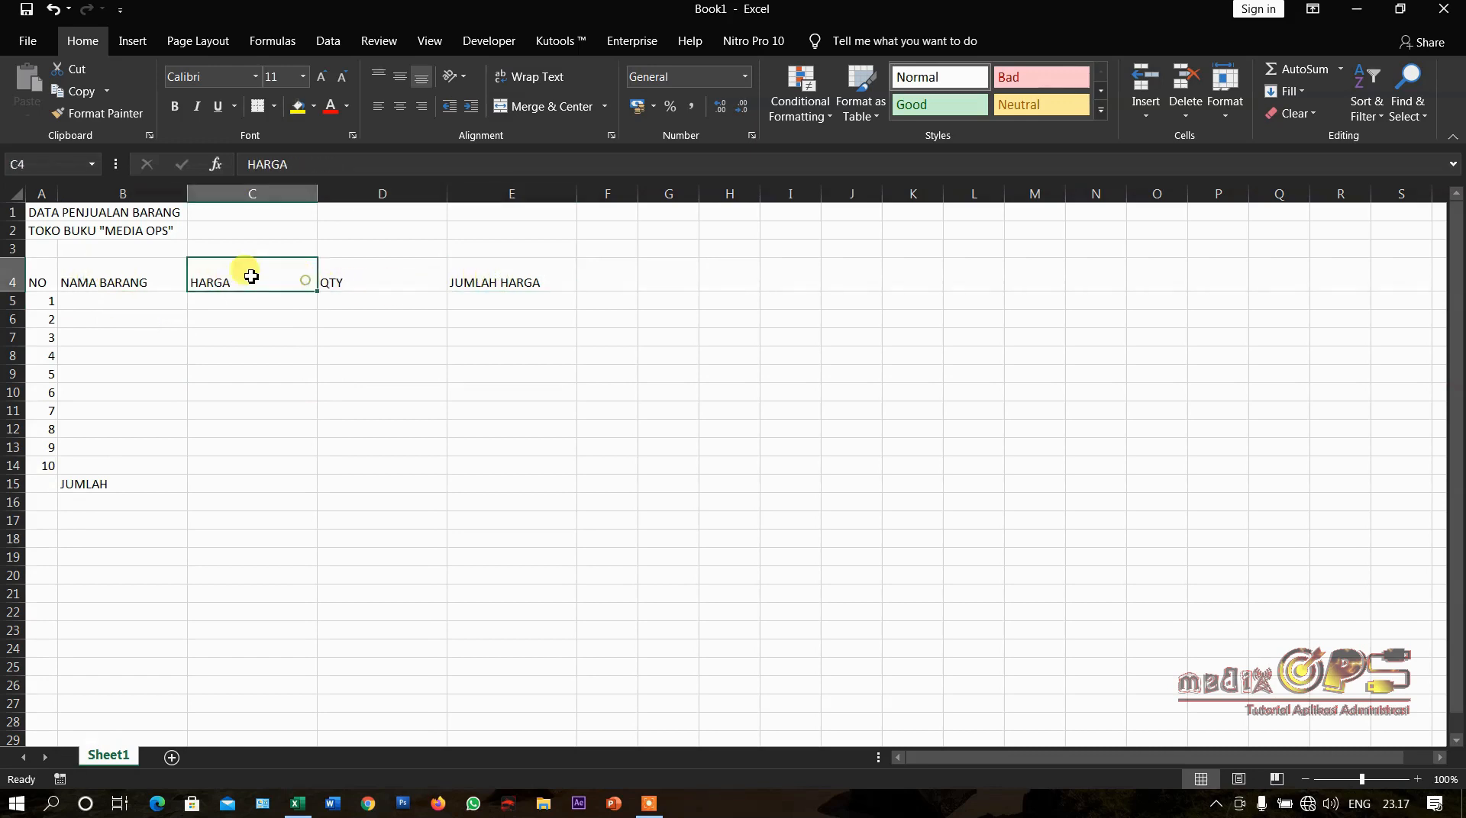
{"action": "left_click", "coordinate": [114, 279]}
{"action": "left_click", "coordinate": [34, 280]}
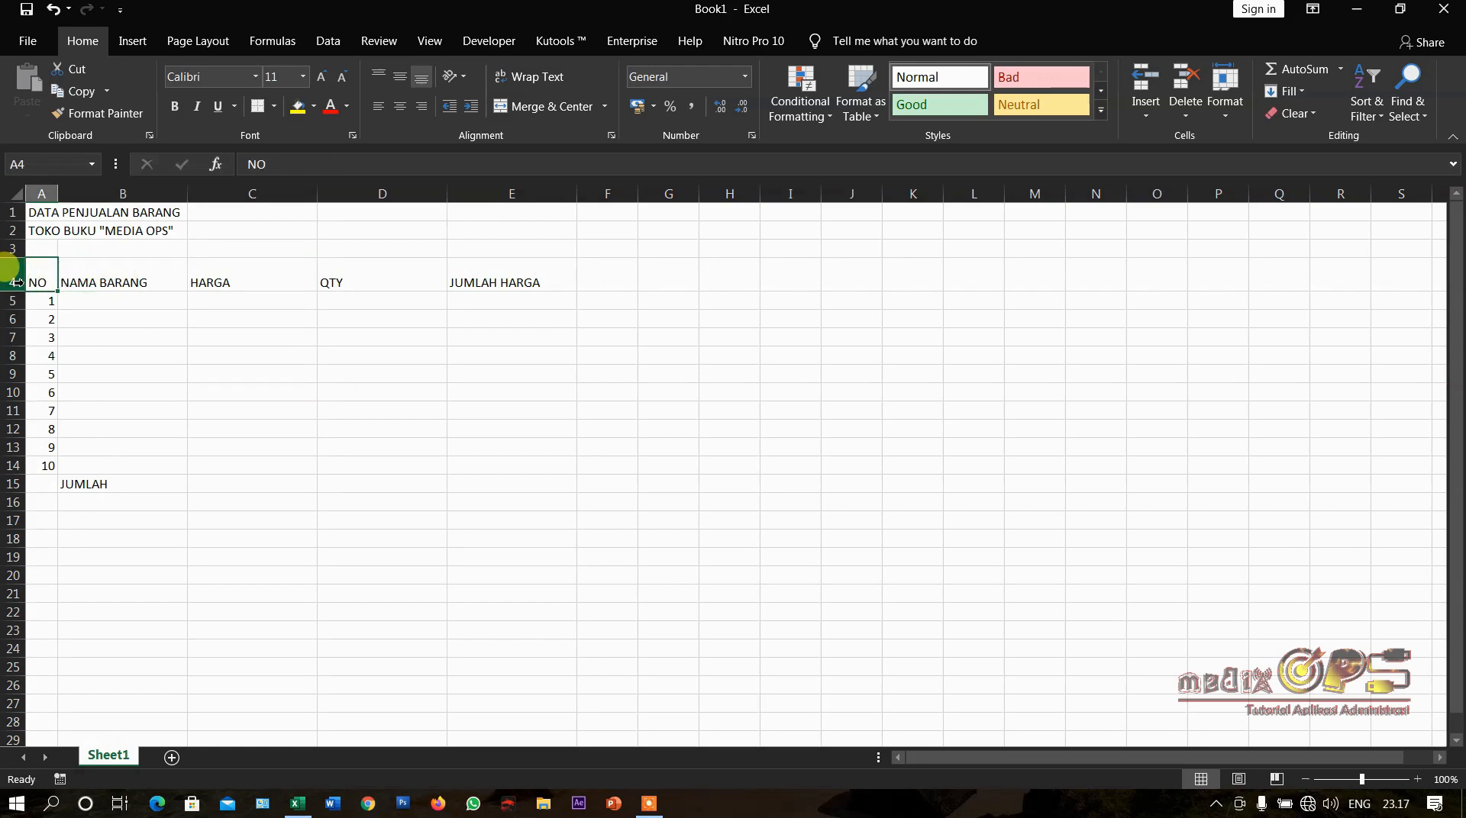
Give rows 4 to 15 one uniform height, taller than the default
{"action": "left_click_drag", "start_coordinate": [14, 282], "coordinate": [20, 478]}
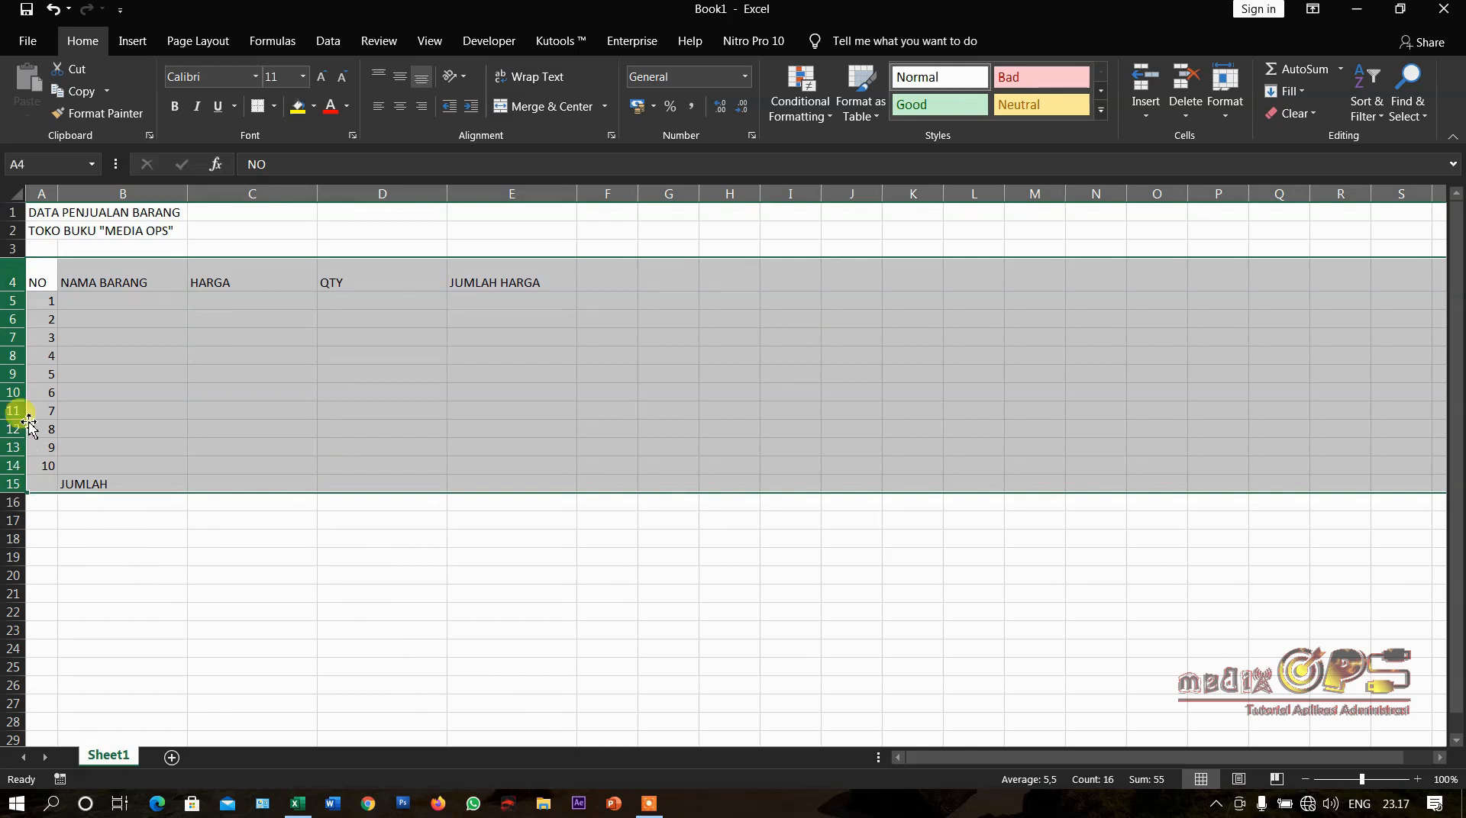
{"action": "left_click_drag", "start_coordinate": [17, 291], "coordinate": [17, 290]}
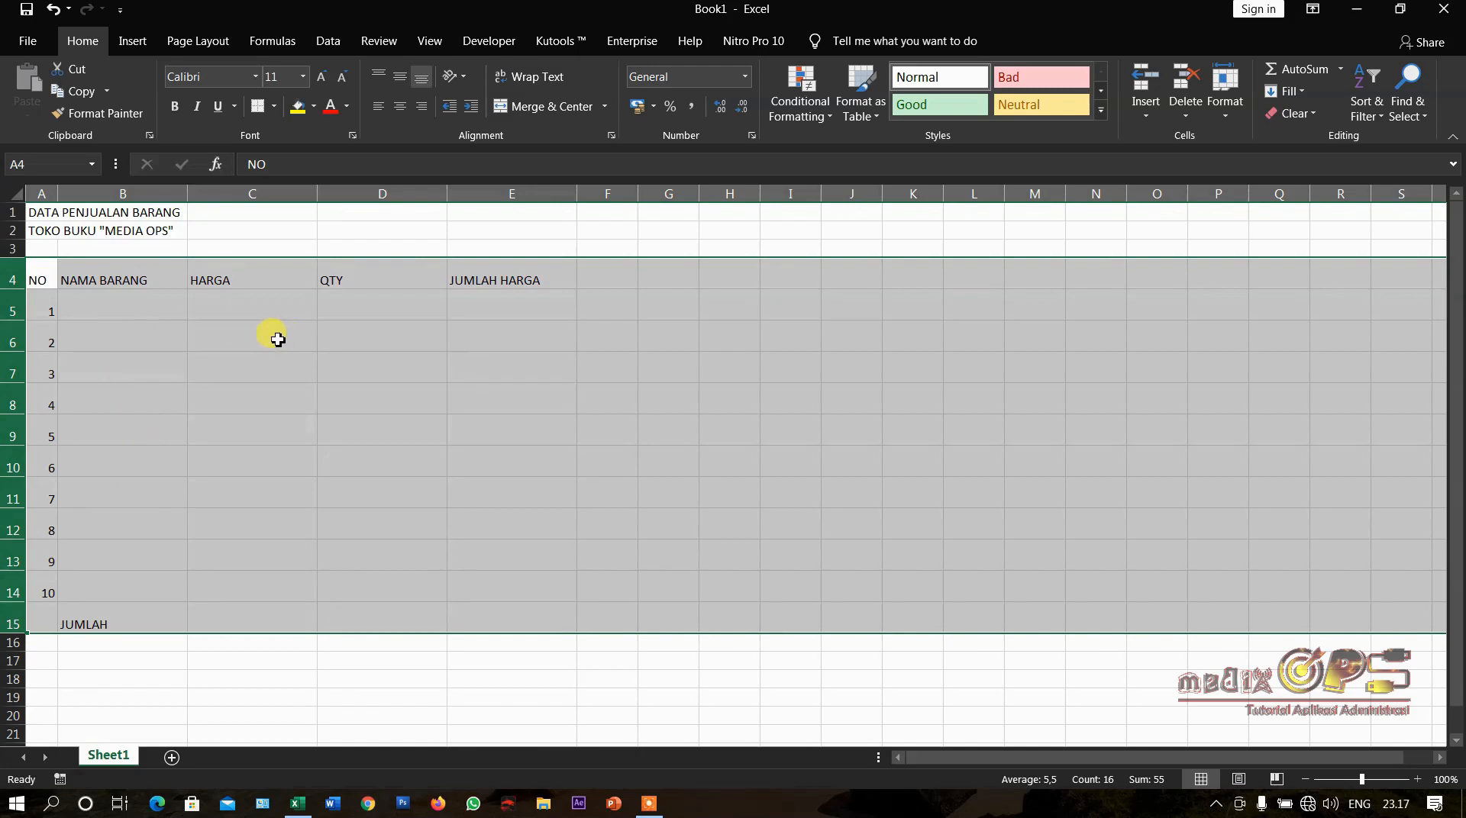
{"action": "left_click", "coordinate": [248, 335]}
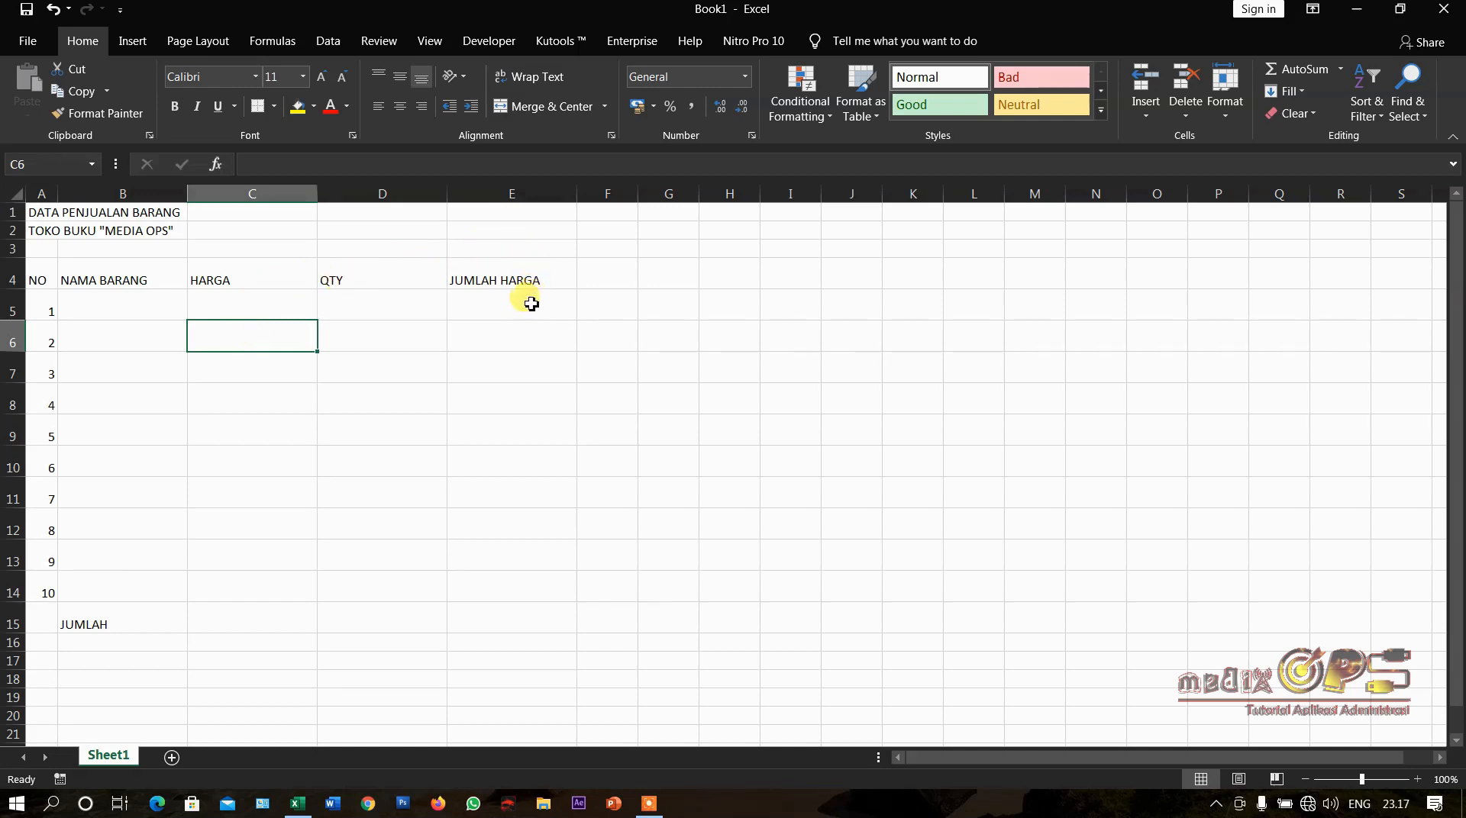
Insert a blank sheet column at column C, between NAMA BARANG and HARGA
{"action": "left_click", "coordinate": [285, 307]}
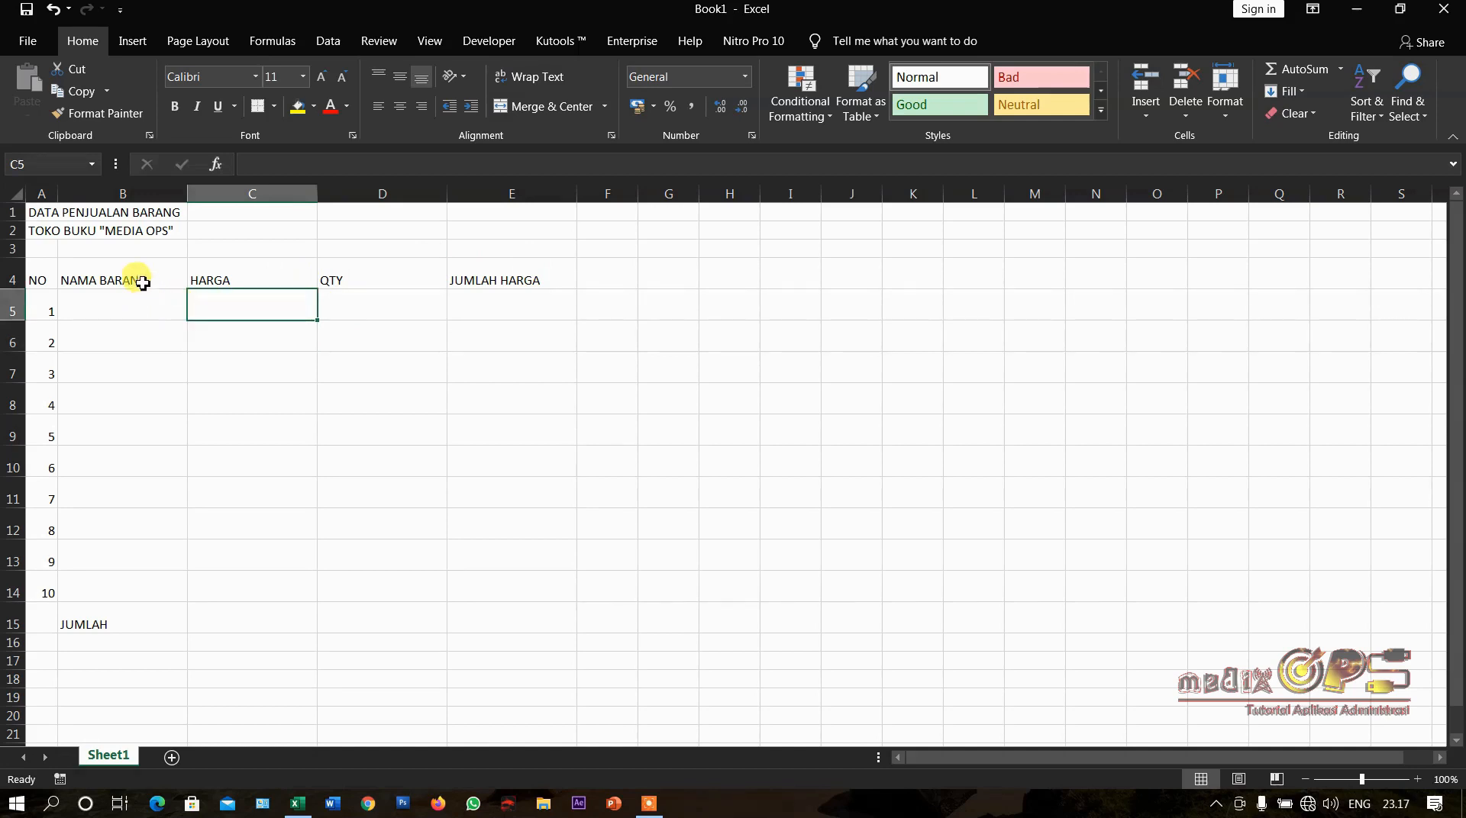
{"action": "left_click", "coordinate": [245, 284]}
{"action": "left_click", "coordinate": [249, 312]}
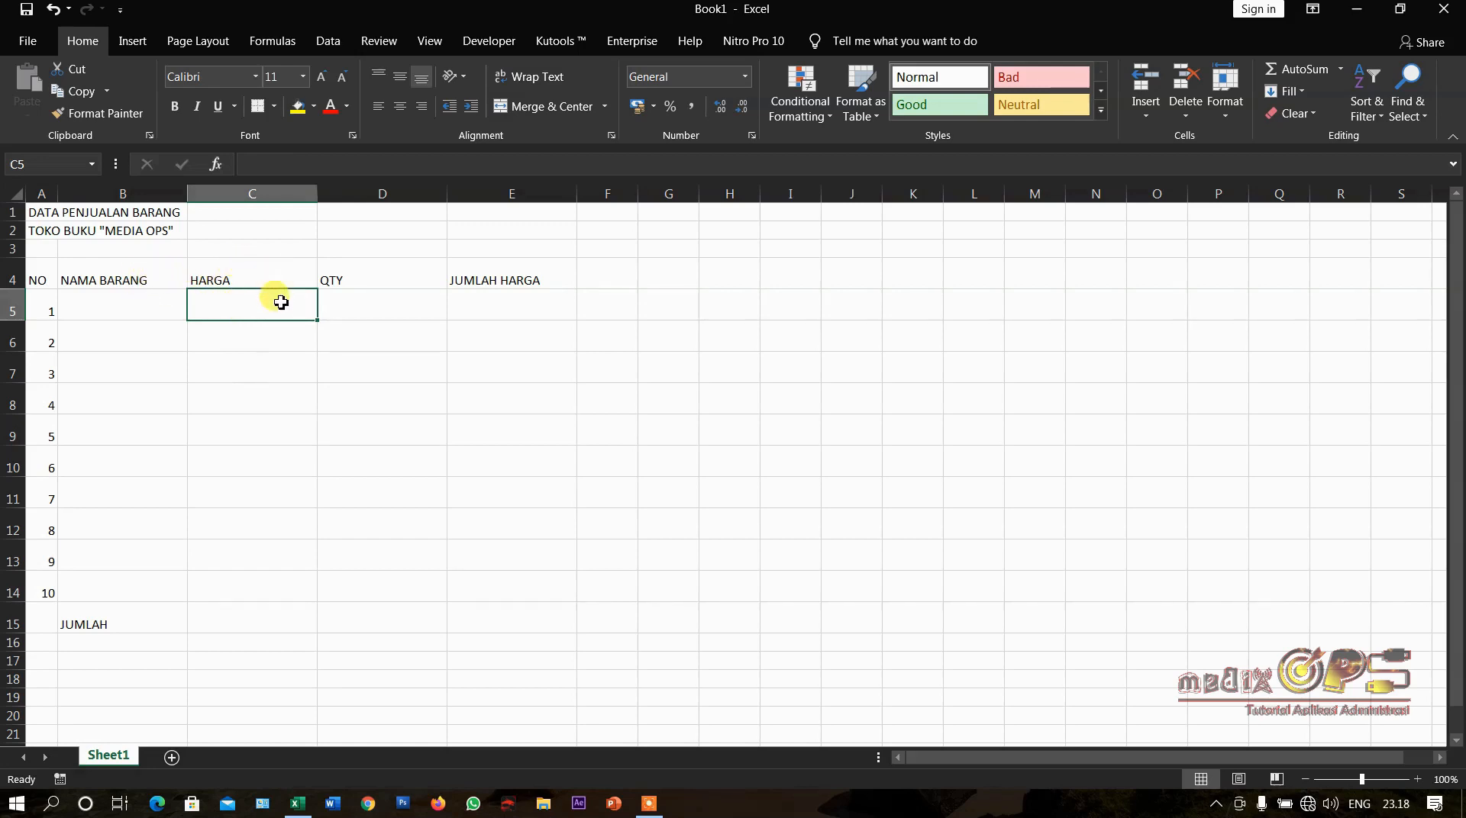
{"action": "left_click", "coordinate": [257, 340]}
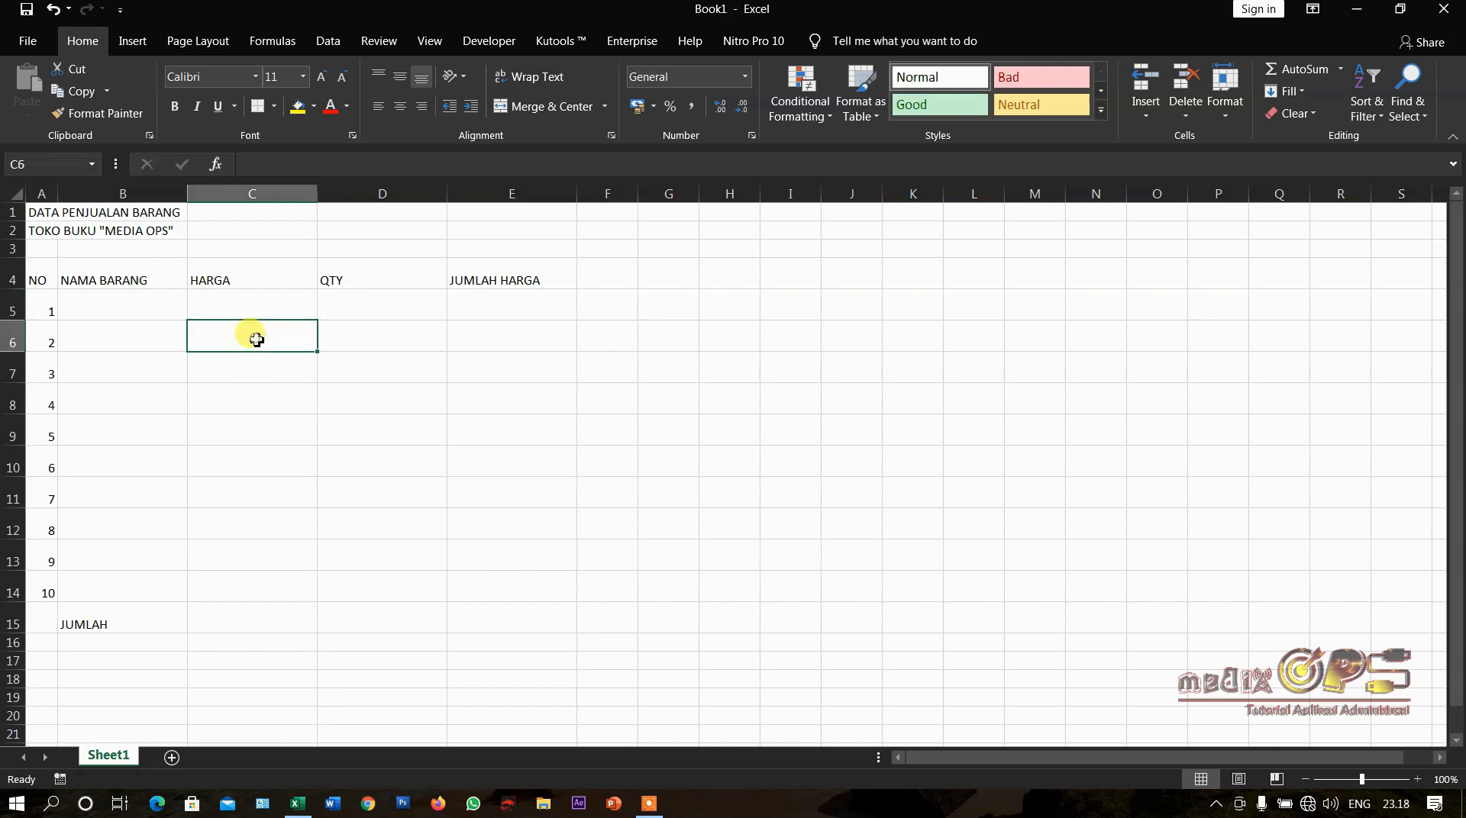
{"action": "left_click", "coordinate": [256, 307]}
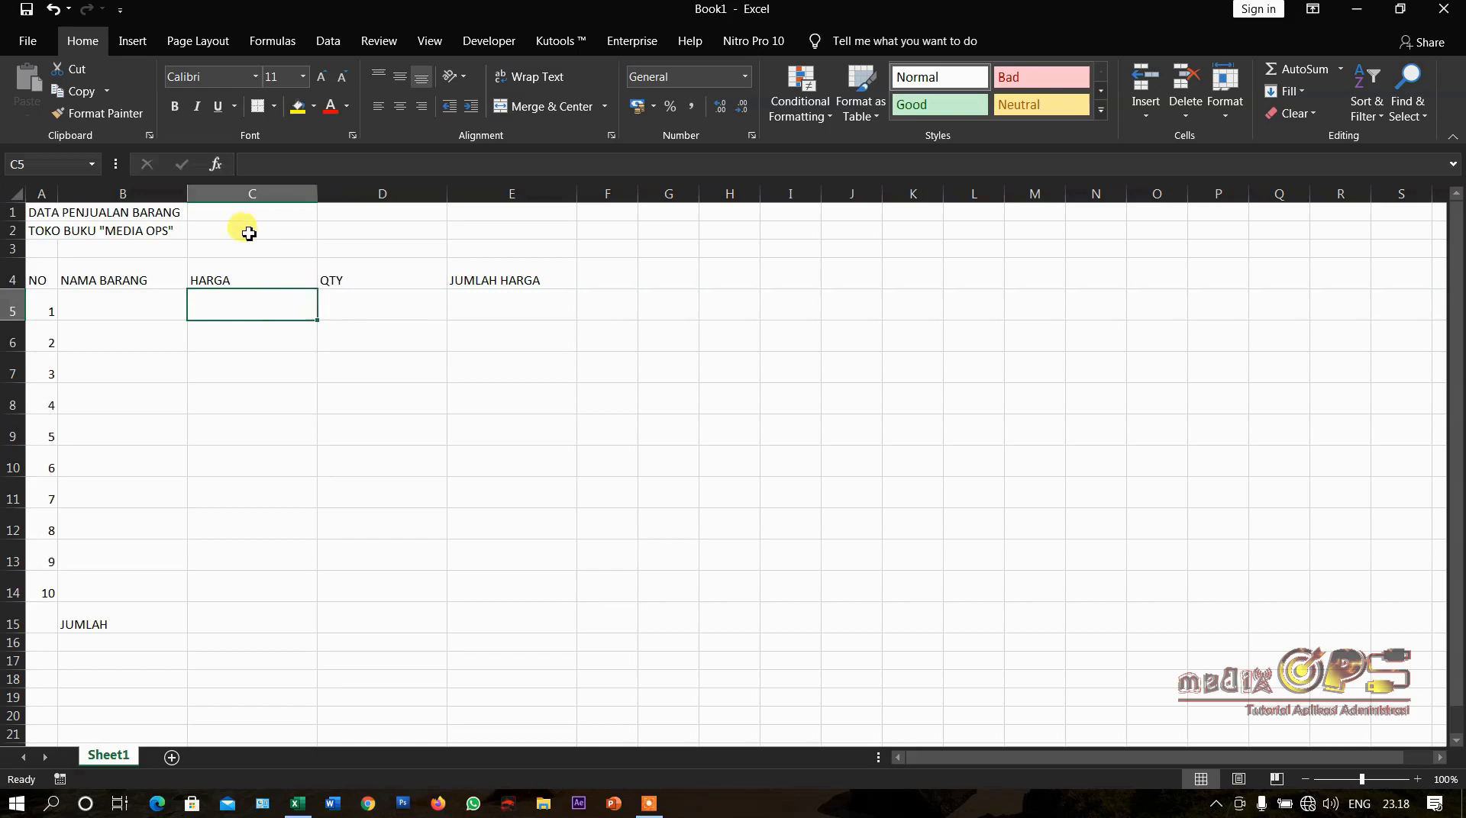
{"action": "left_click", "coordinate": [1146, 129]}
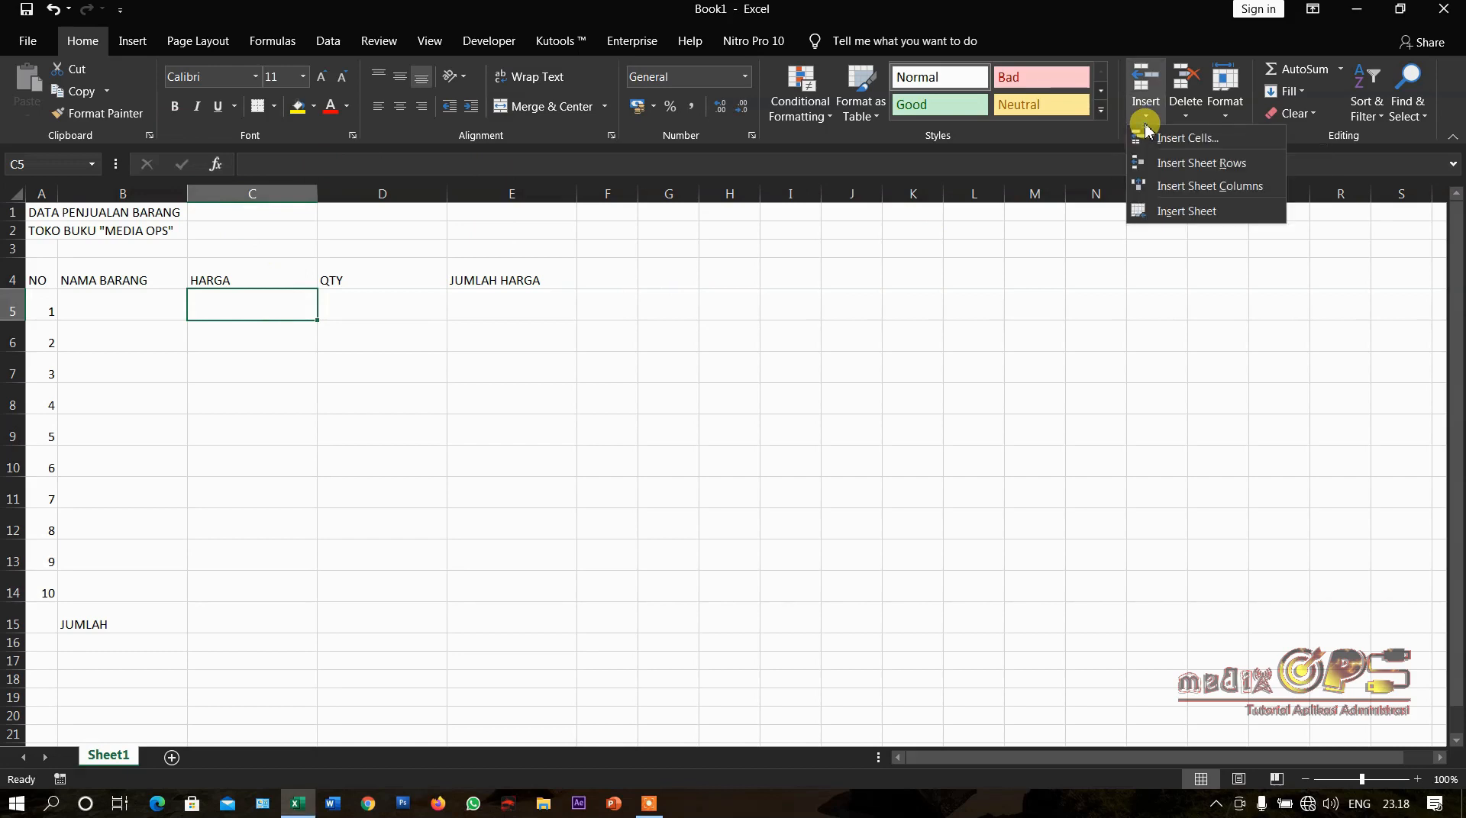
{"action": "left_click", "coordinate": [1167, 188]}
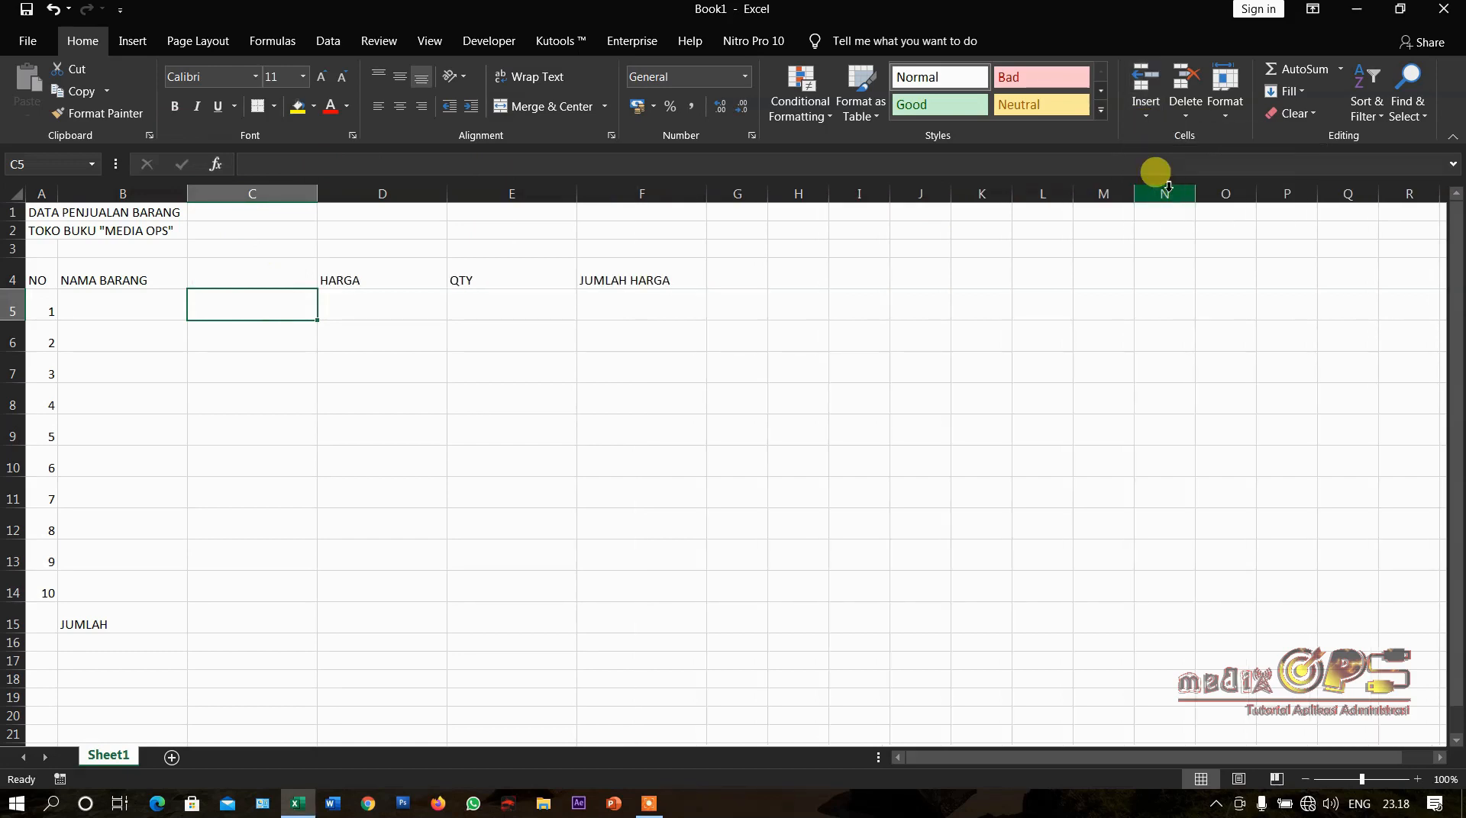
{"action": "left_click", "coordinate": [263, 274]}
{"action": "left_click", "coordinate": [252, 305]}
{"action": "left_click", "coordinate": [245, 369]}
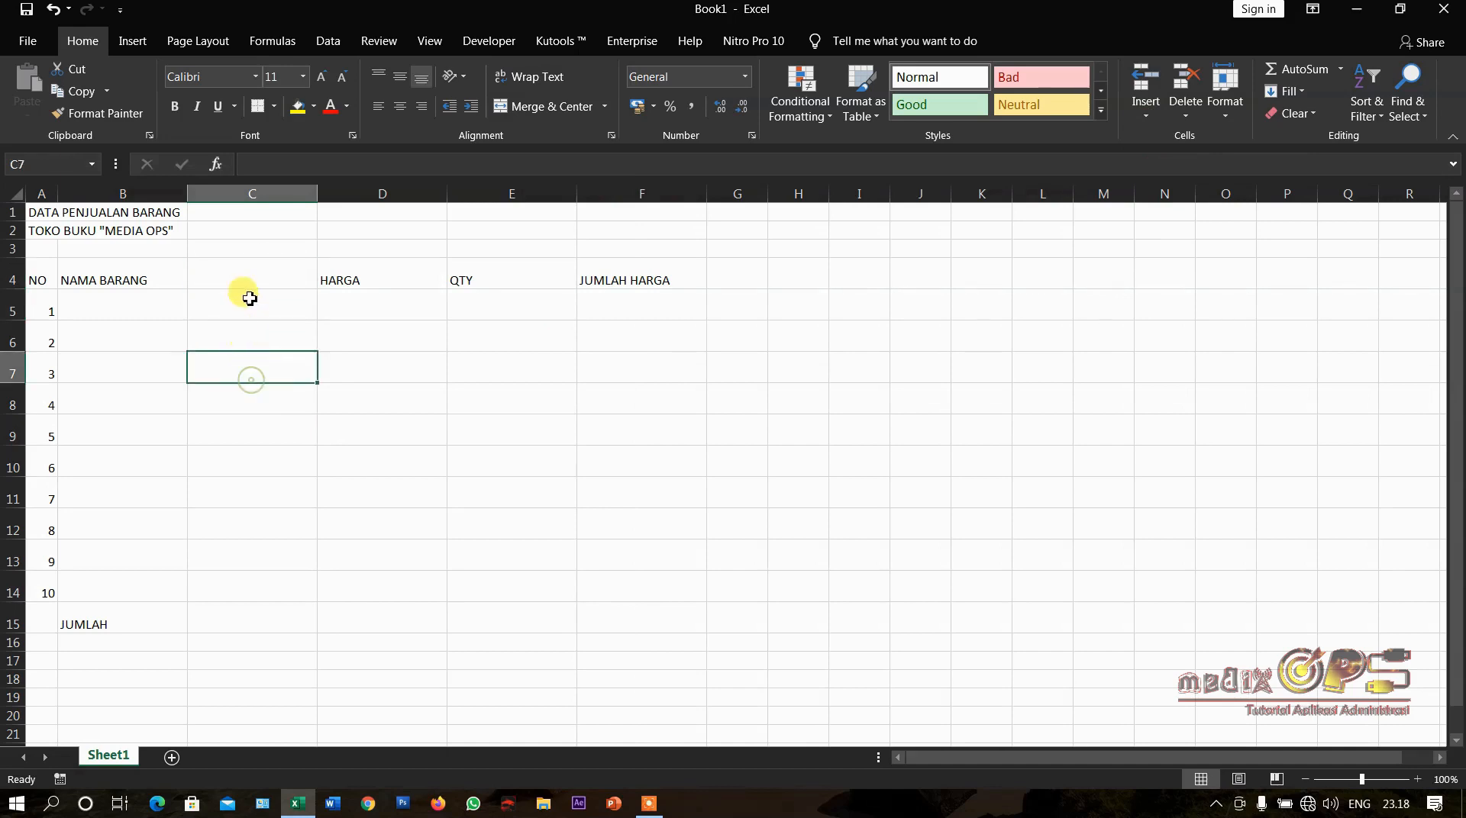
{"action": "left_click", "coordinate": [249, 298]}
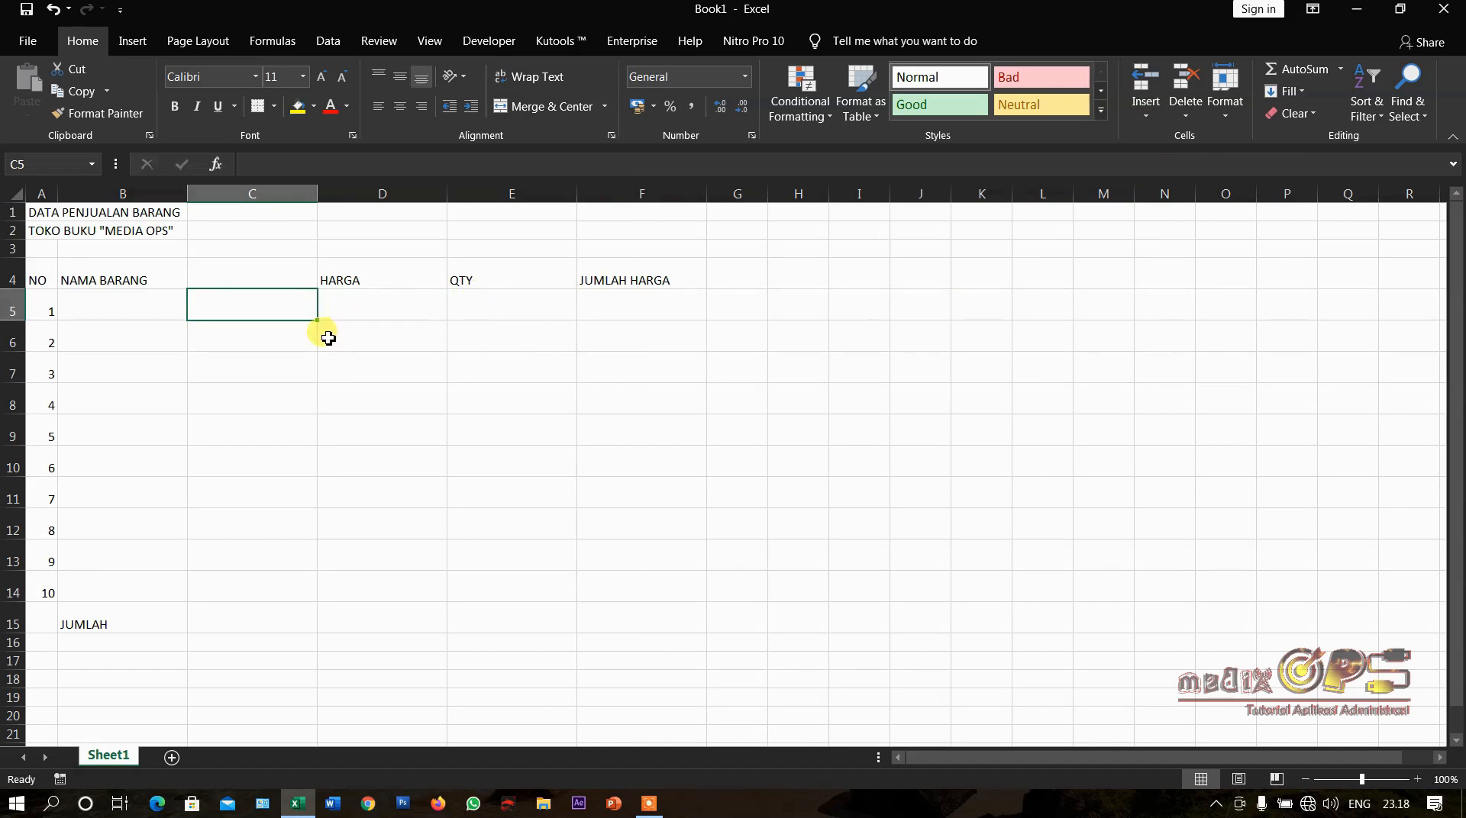
Insert a blank sheet row at row 7, between items 2 and 3
{"action": "left_click", "coordinate": [249, 375]}
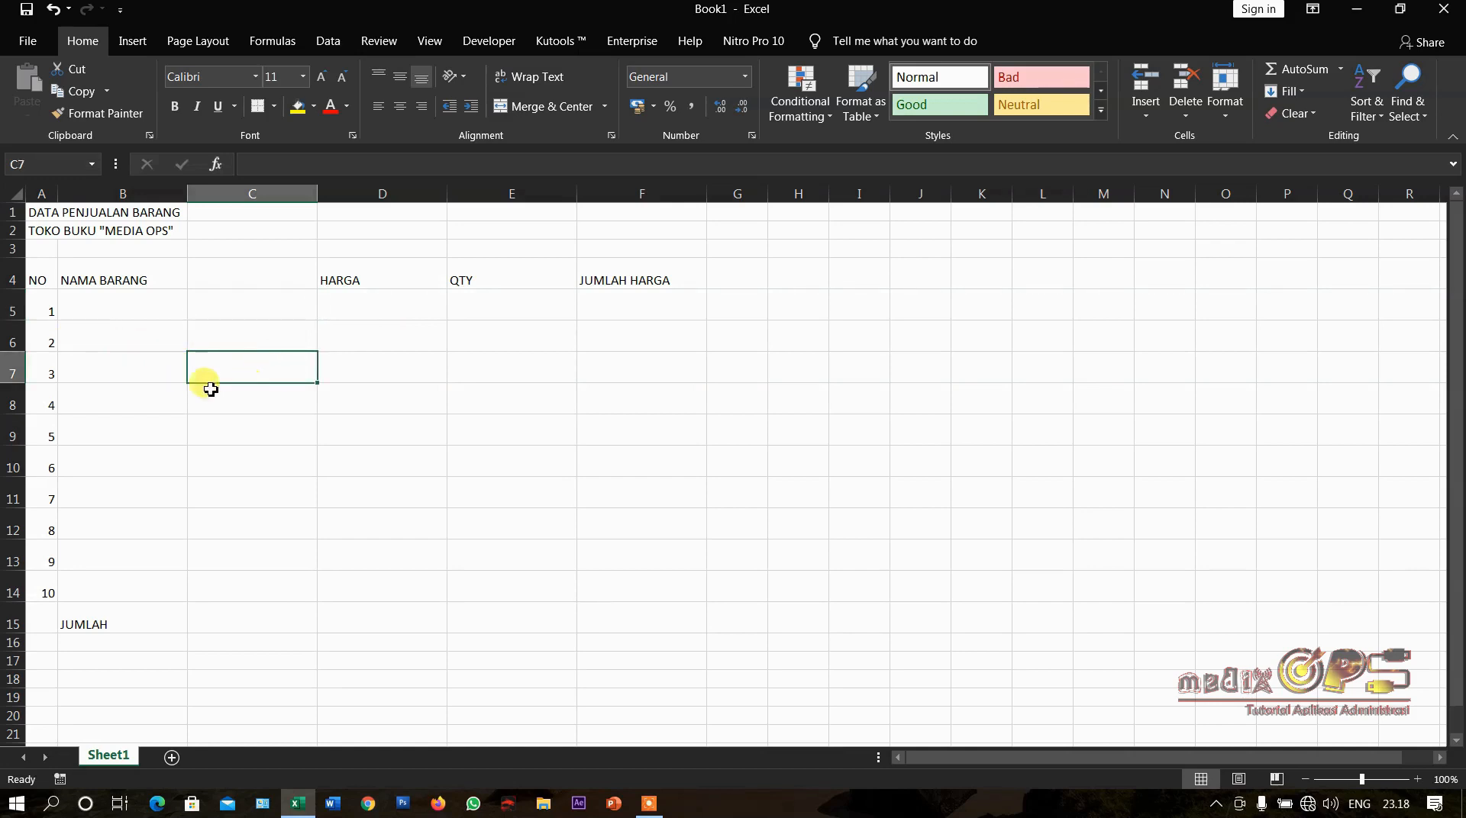
{"action": "left_click", "coordinate": [1146, 115]}
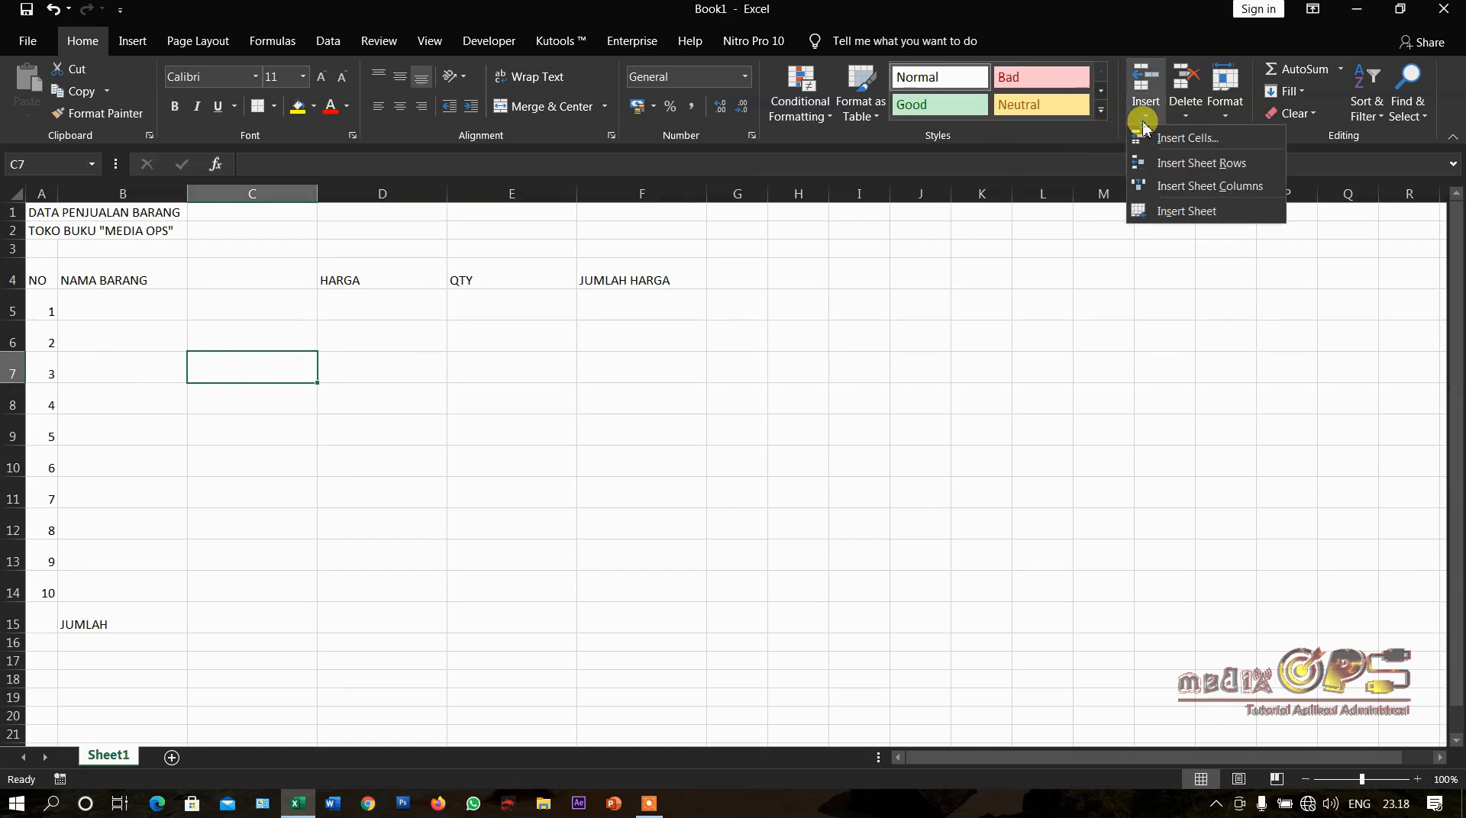
{"action": "left_click", "coordinate": [1152, 172]}
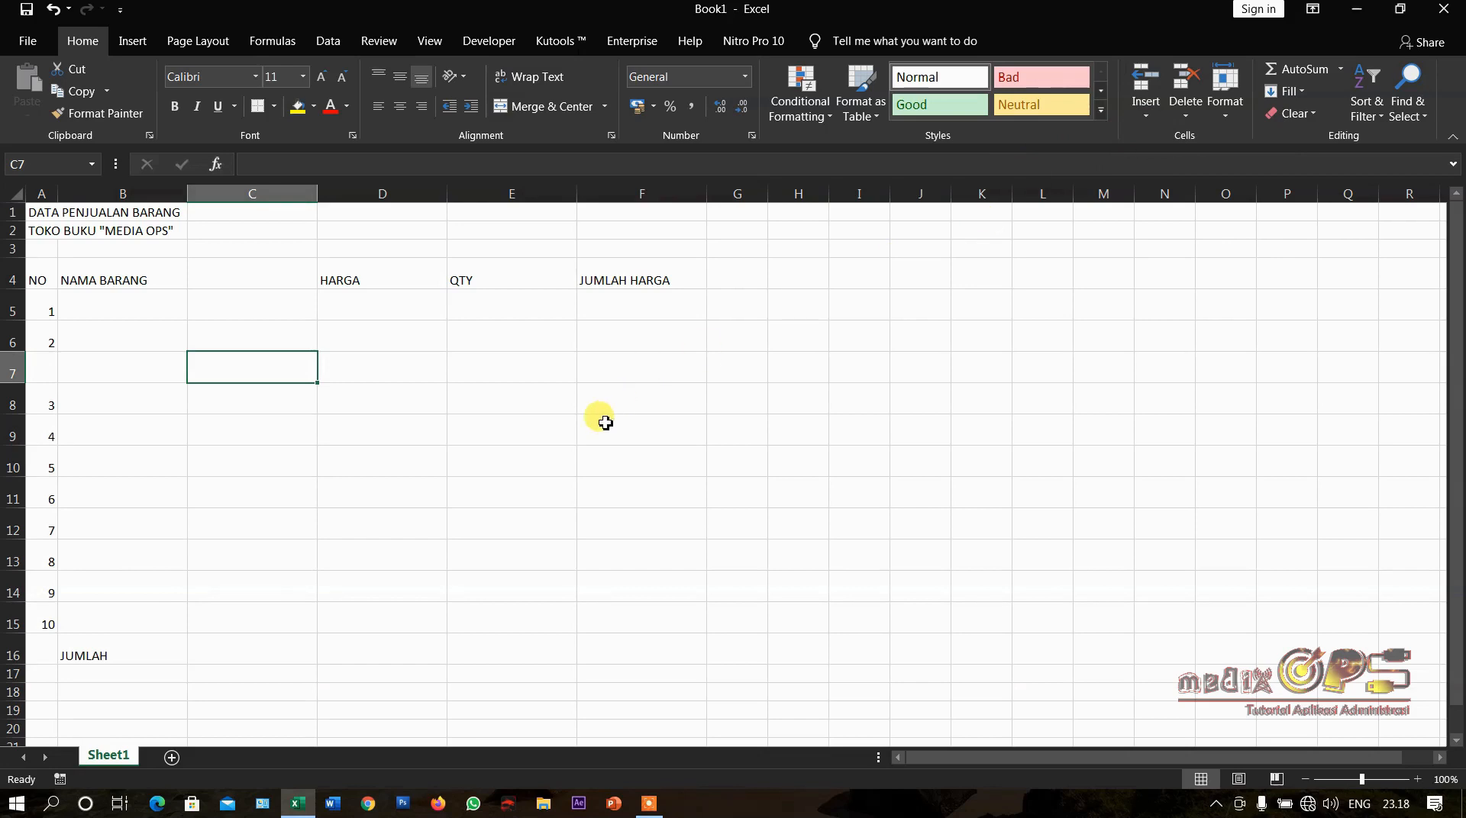
{"action": "left_click", "coordinate": [237, 312]}
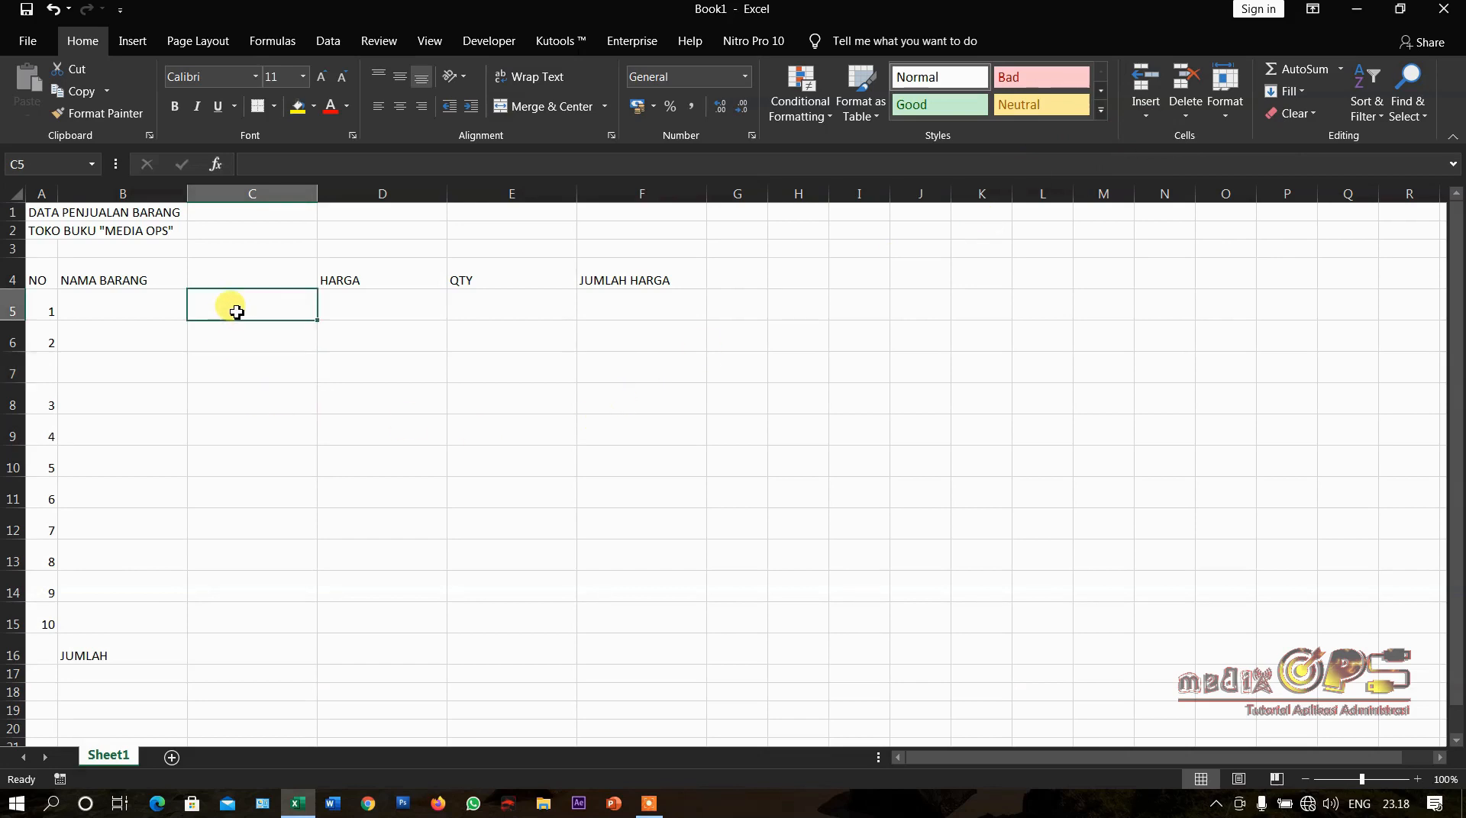
{"action": "left_click", "coordinate": [250, 374]}
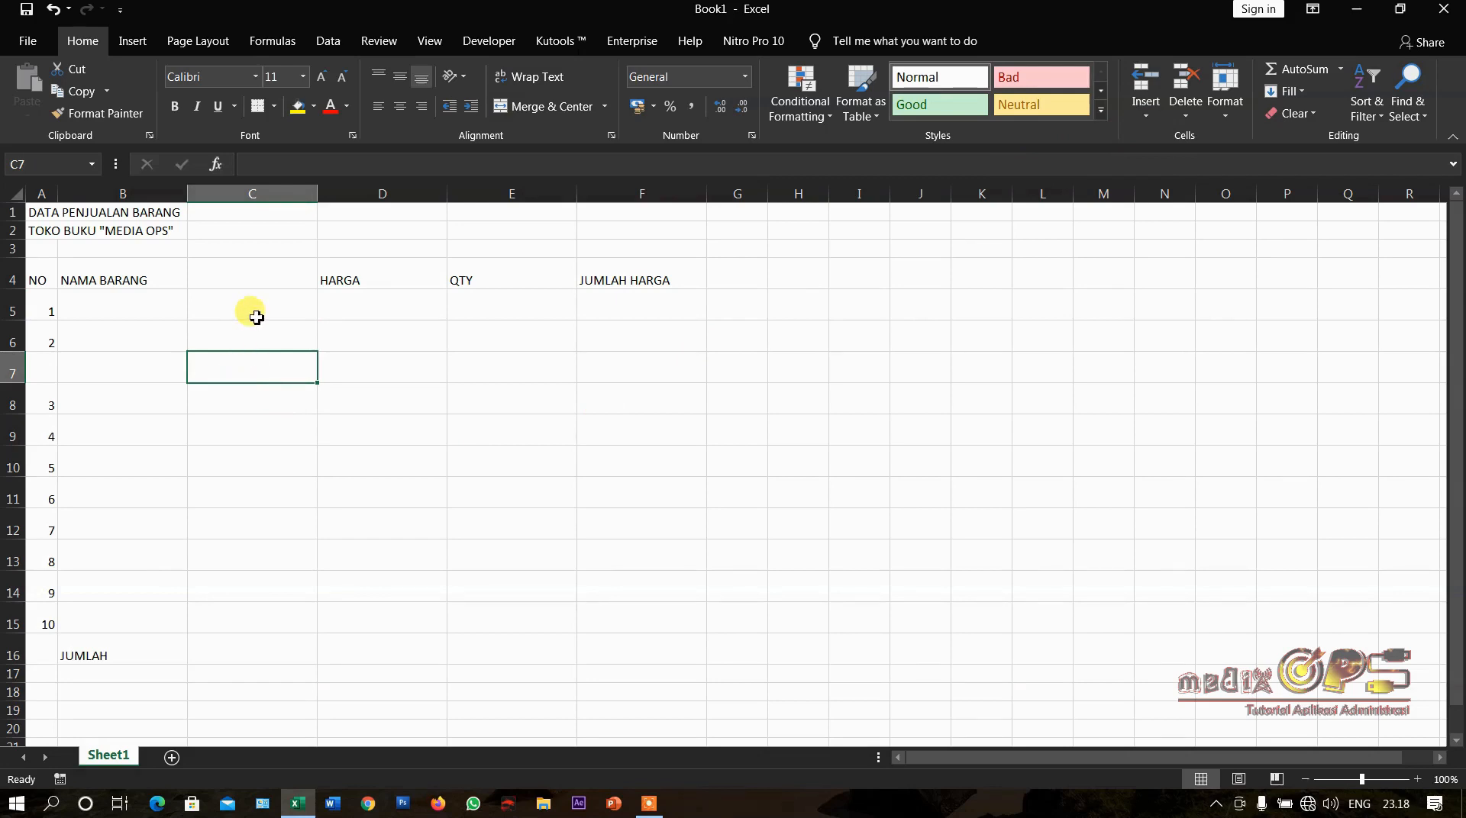
{"action": "left_click", "coordinate": [259, 273]}
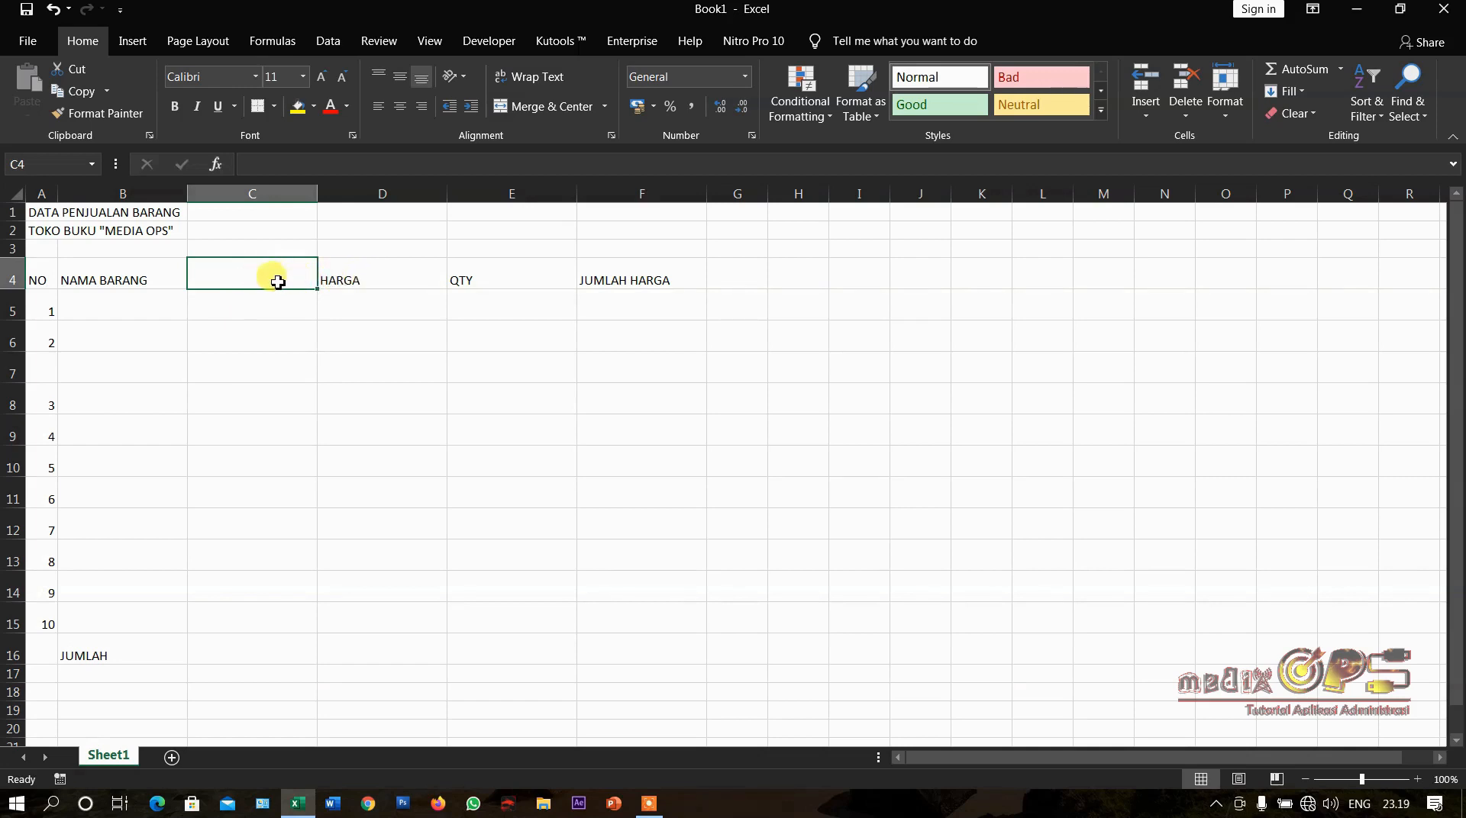
{"action": "left_click_drag", "start_coordinate": [275, 281], "coordinate": [281, 490]}
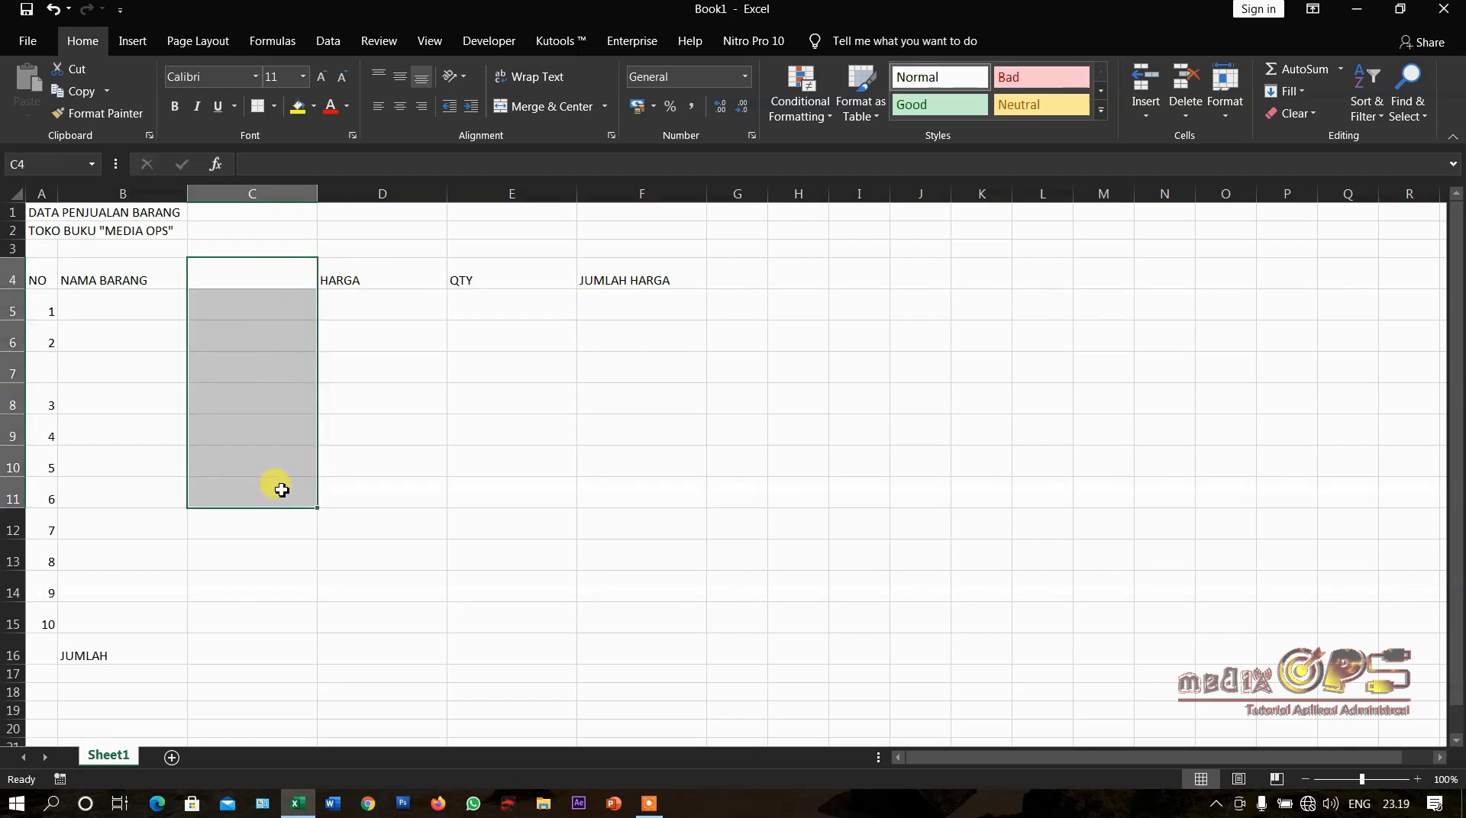
{"action": "left_click", "coordinate": [262, 285]}
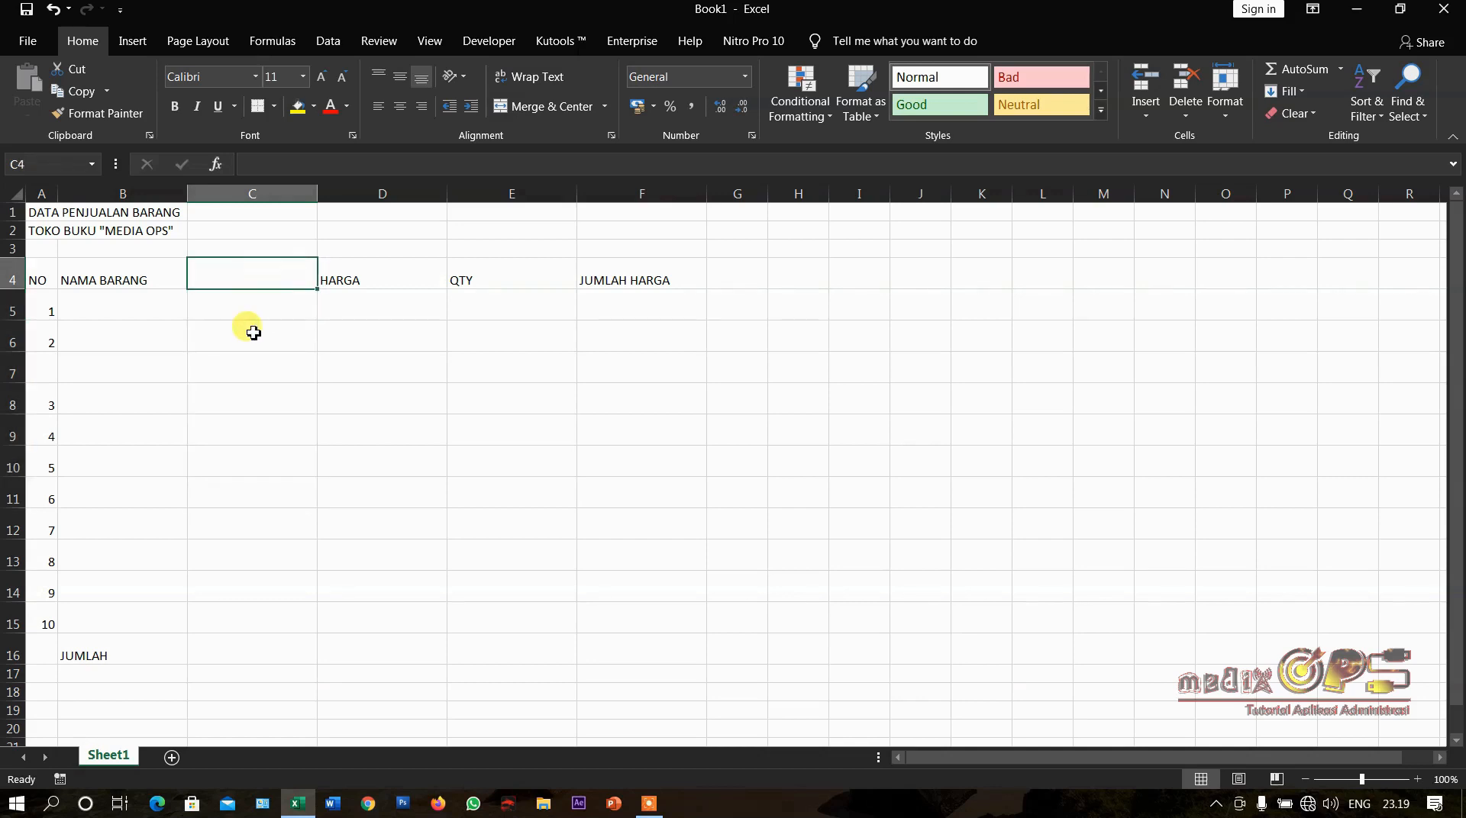
{"action": "left_click", "coordinate": [261, 303]}
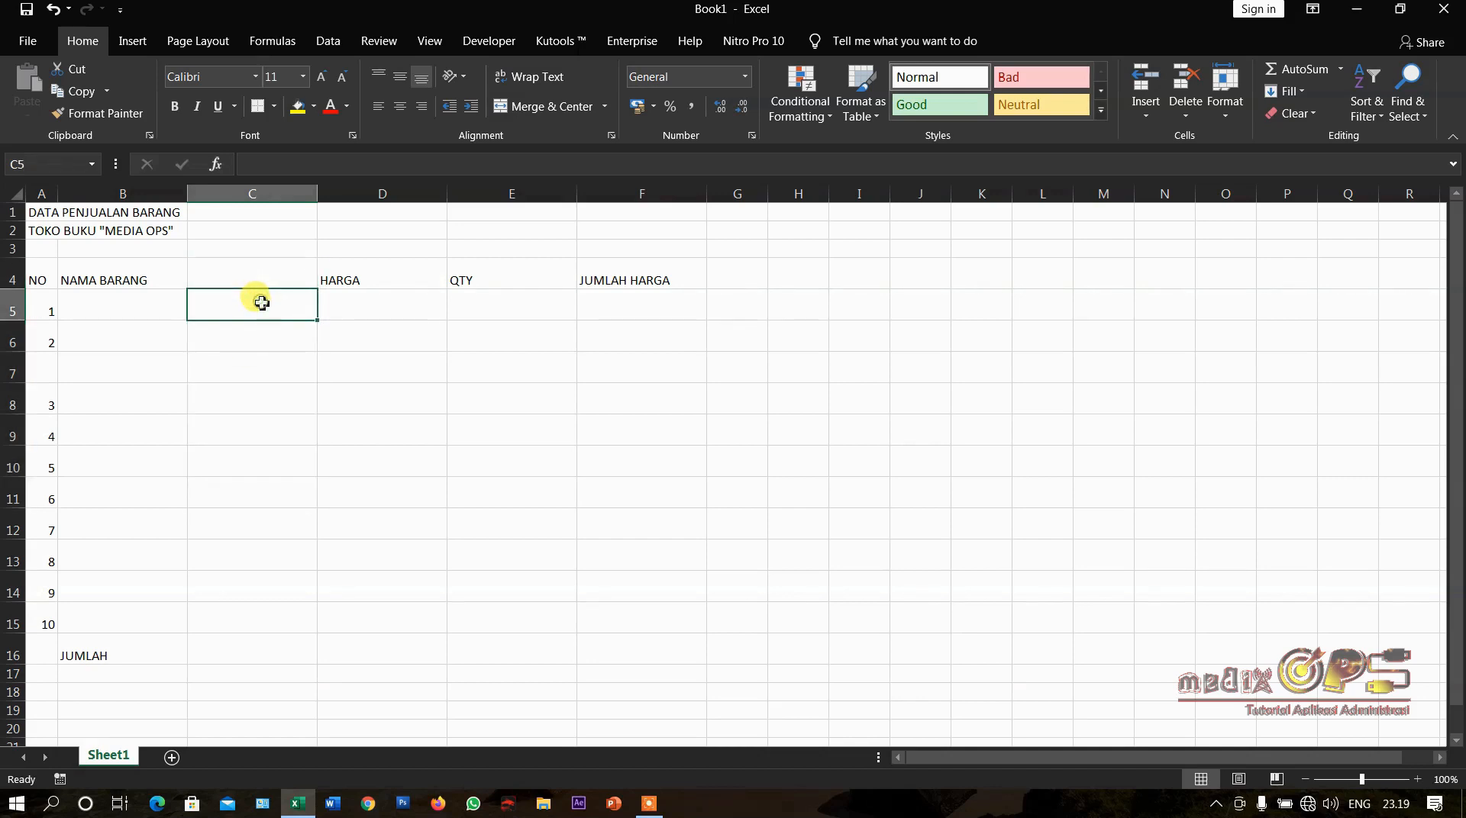
Delete the blank sheet column C between NAMA BARANG and HARGA
{"action": "left_click", "coordinate": [260, 280]}
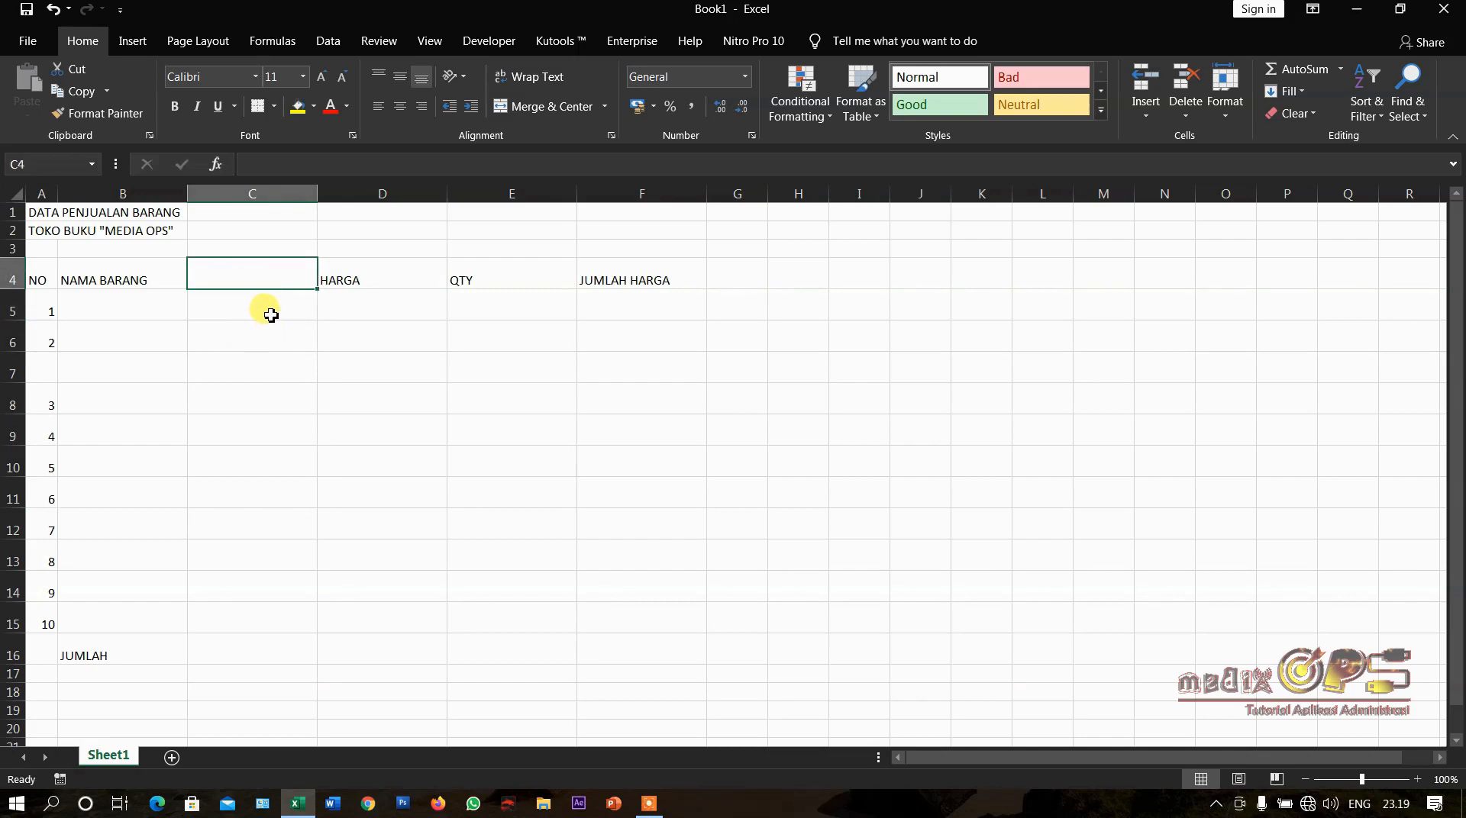
{"action": "left_click", "coordinate": [1187, 118]}
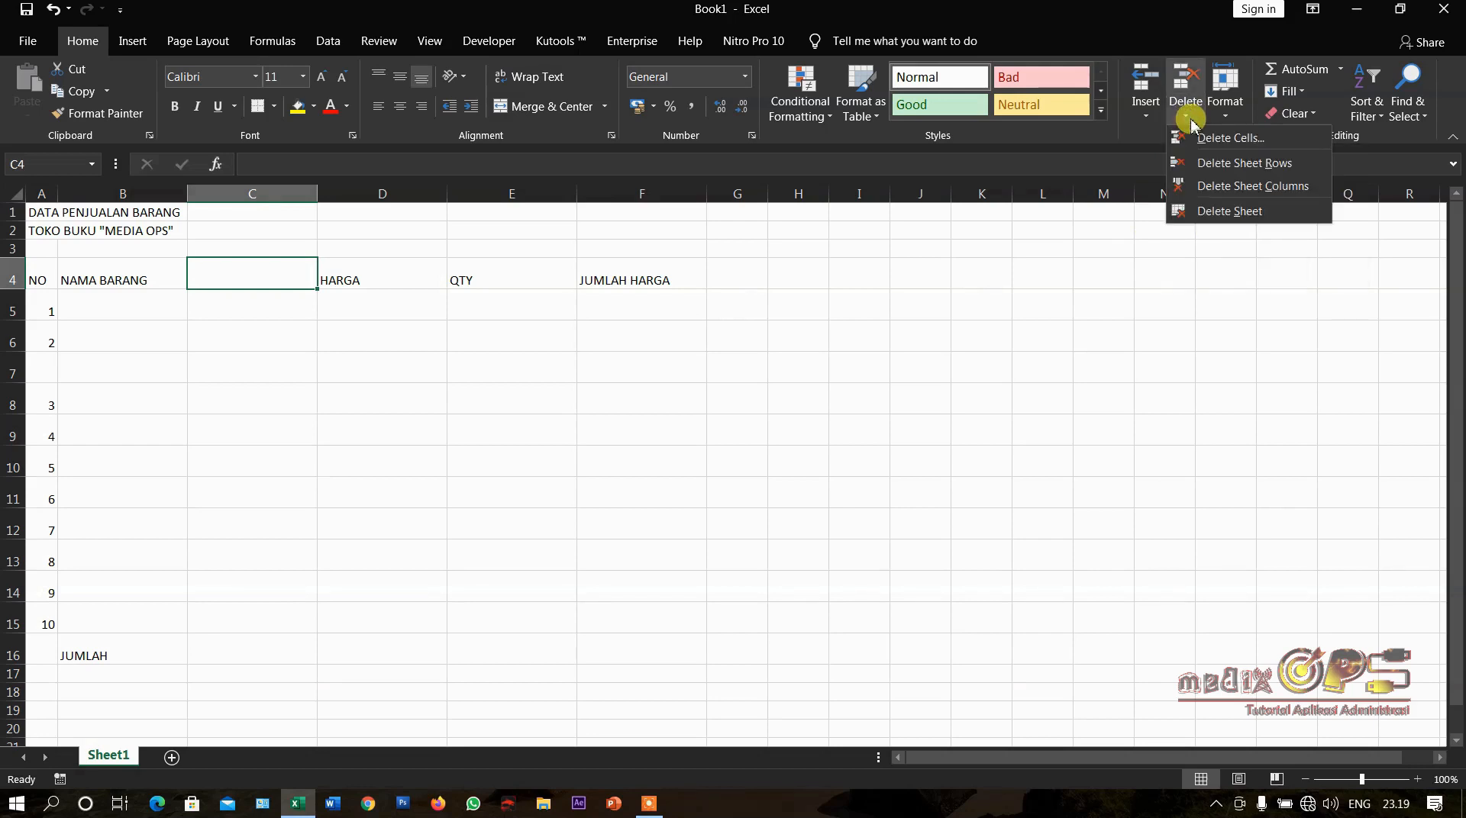
{"action": "left_click", "coordinate": [1195, 186]}
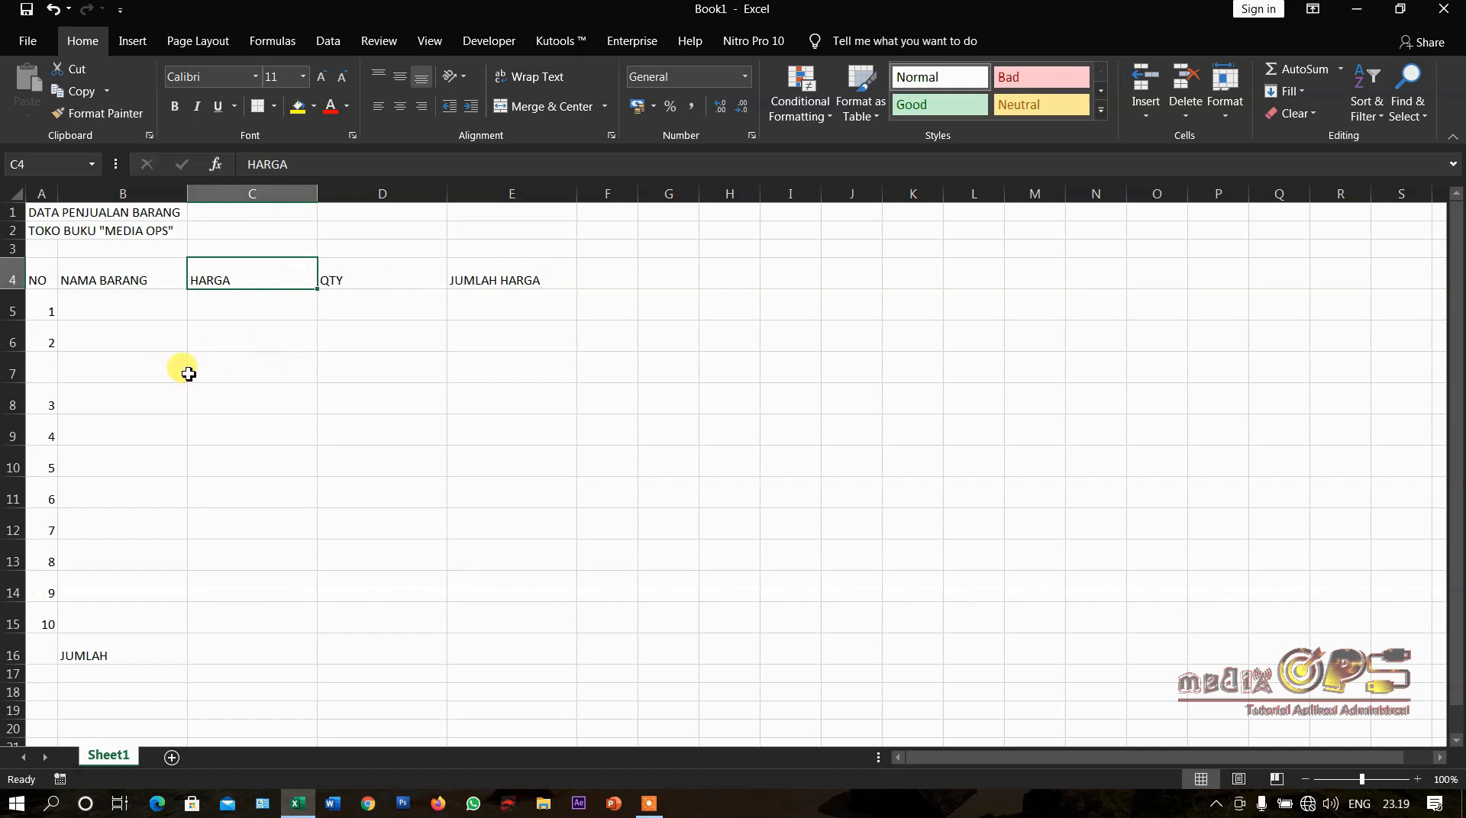
Delete the blank sheet row 7 between items 2 and 3
{"action": "left_click", "coordinate": [248, 372]}
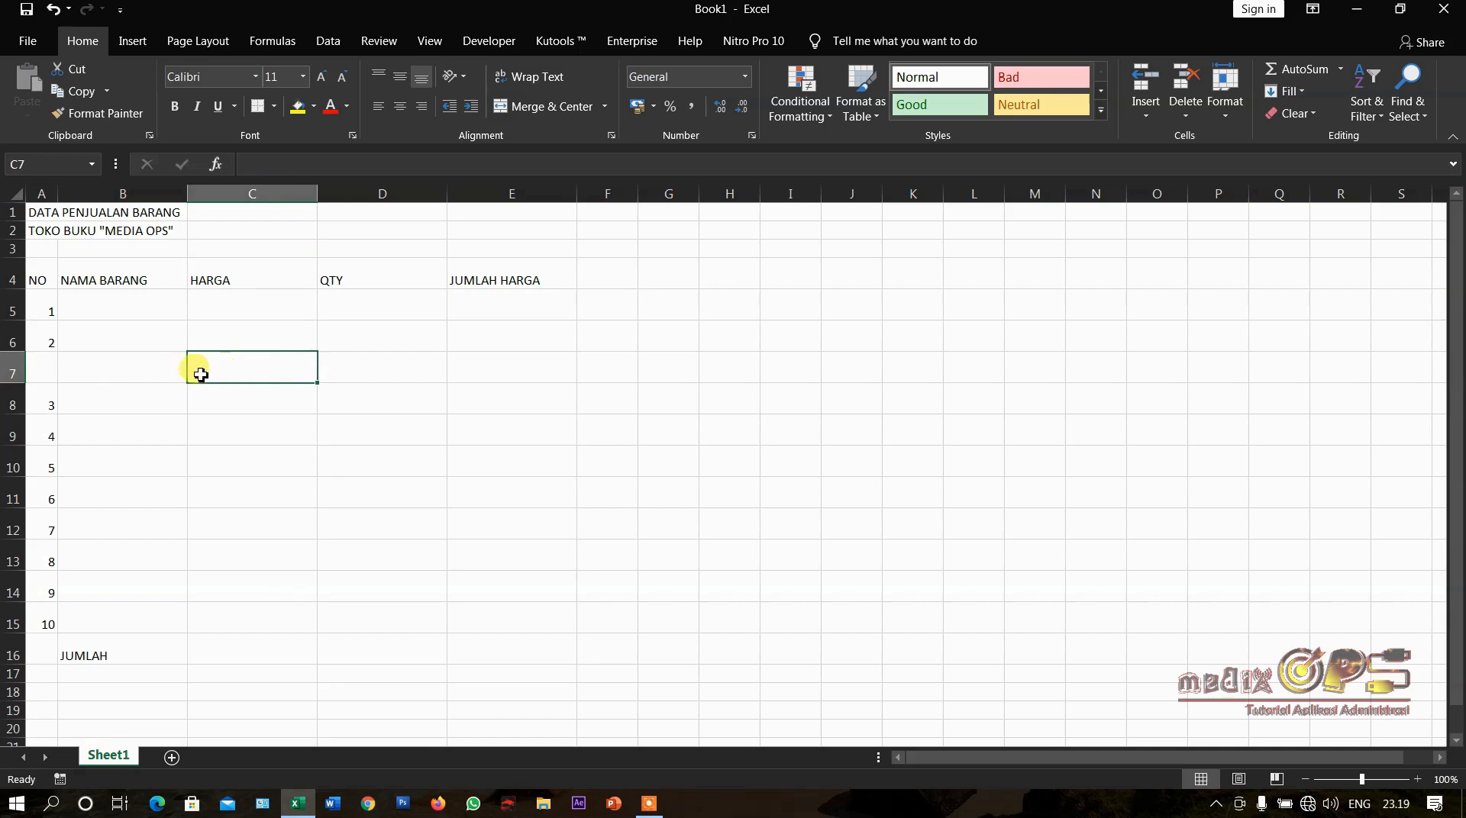
{"action": "left_click", "coordinate": [1186, 111]}
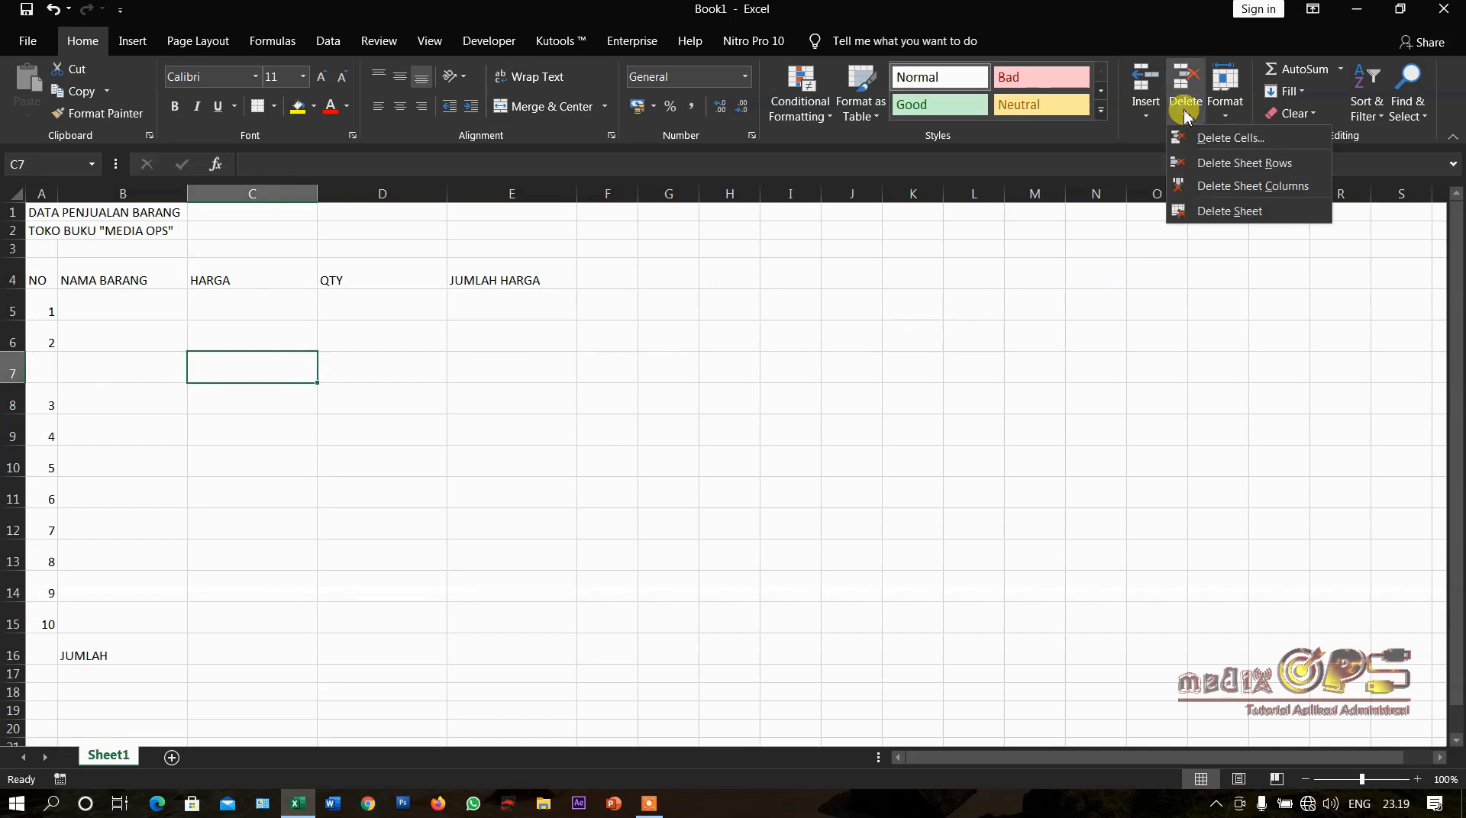
{"action": "left_click", "coordinate": [1196, 167]}
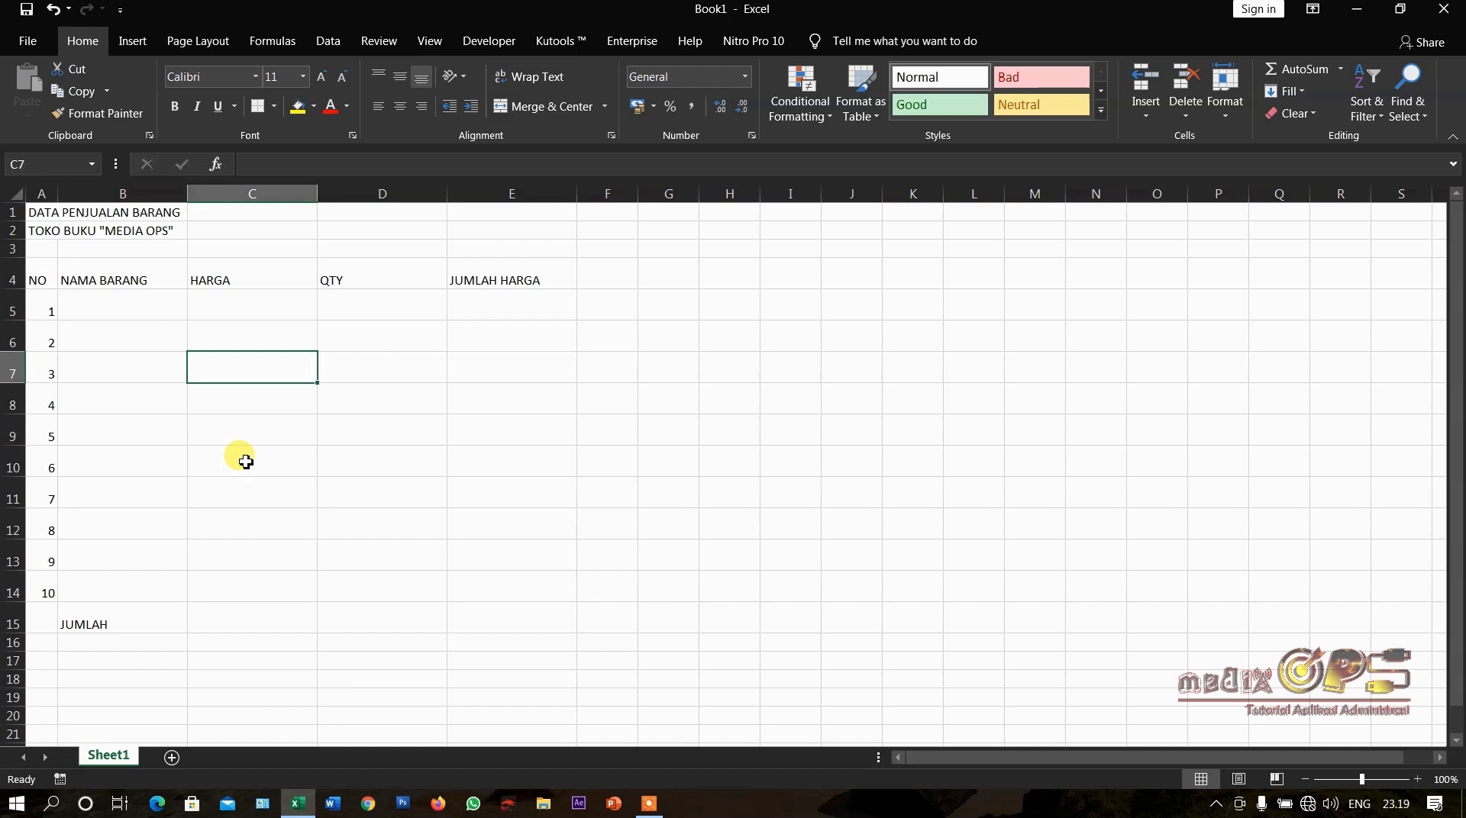
{"action": "left_click", "coordinate": [324, 513]}
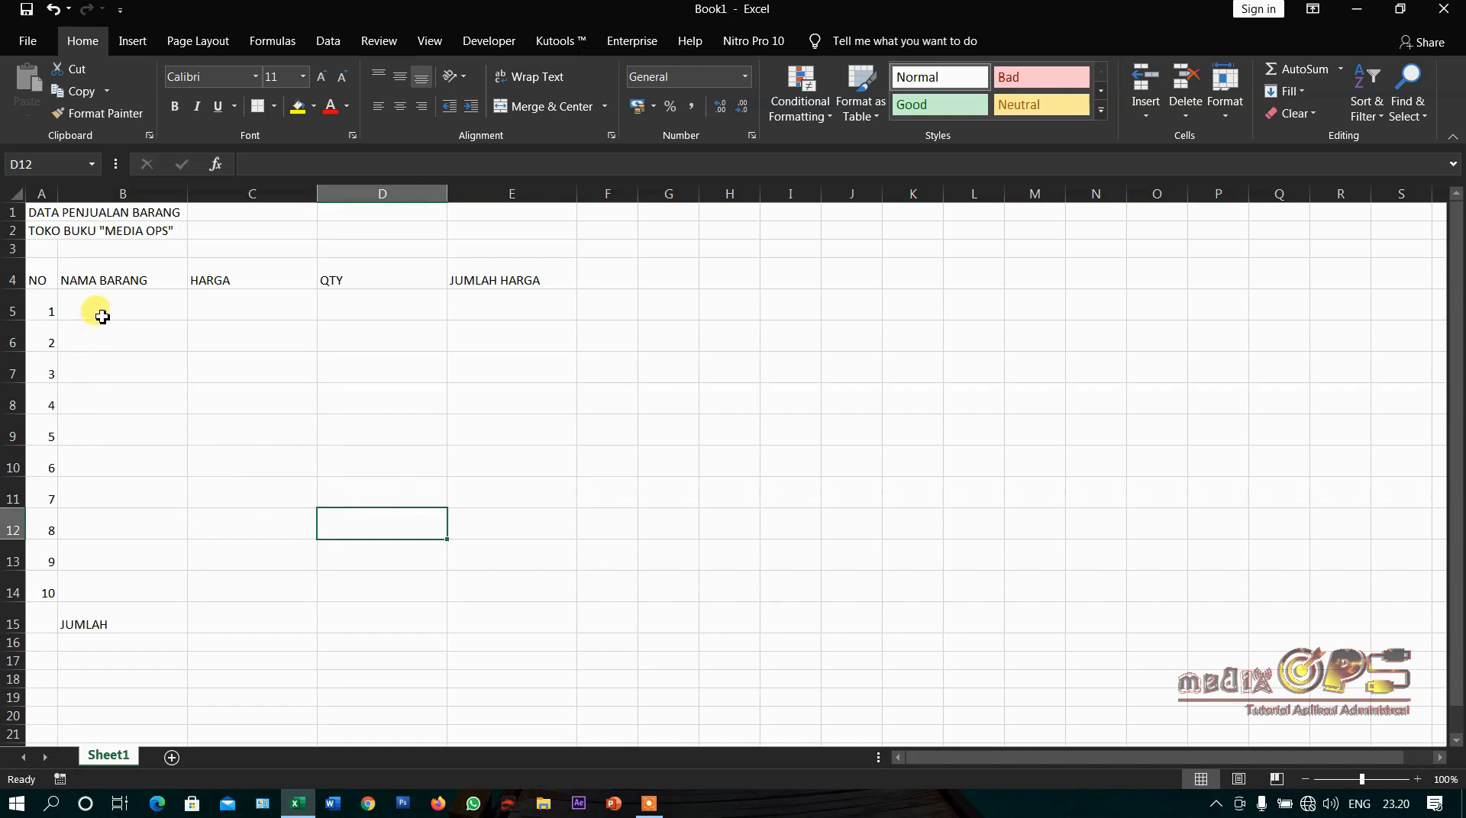
Fill NAMA BARANG for items 1 to 10: PENSIL, BUKU, KERTAS A4, PENGHAPUS, SPIDOL BOARDMARKER, MAP, STAPLER, GUNTING KECIL, KERTAS PHOTO, LAKBAN
{"action": "left_click", "coordinate": [148, 315]}
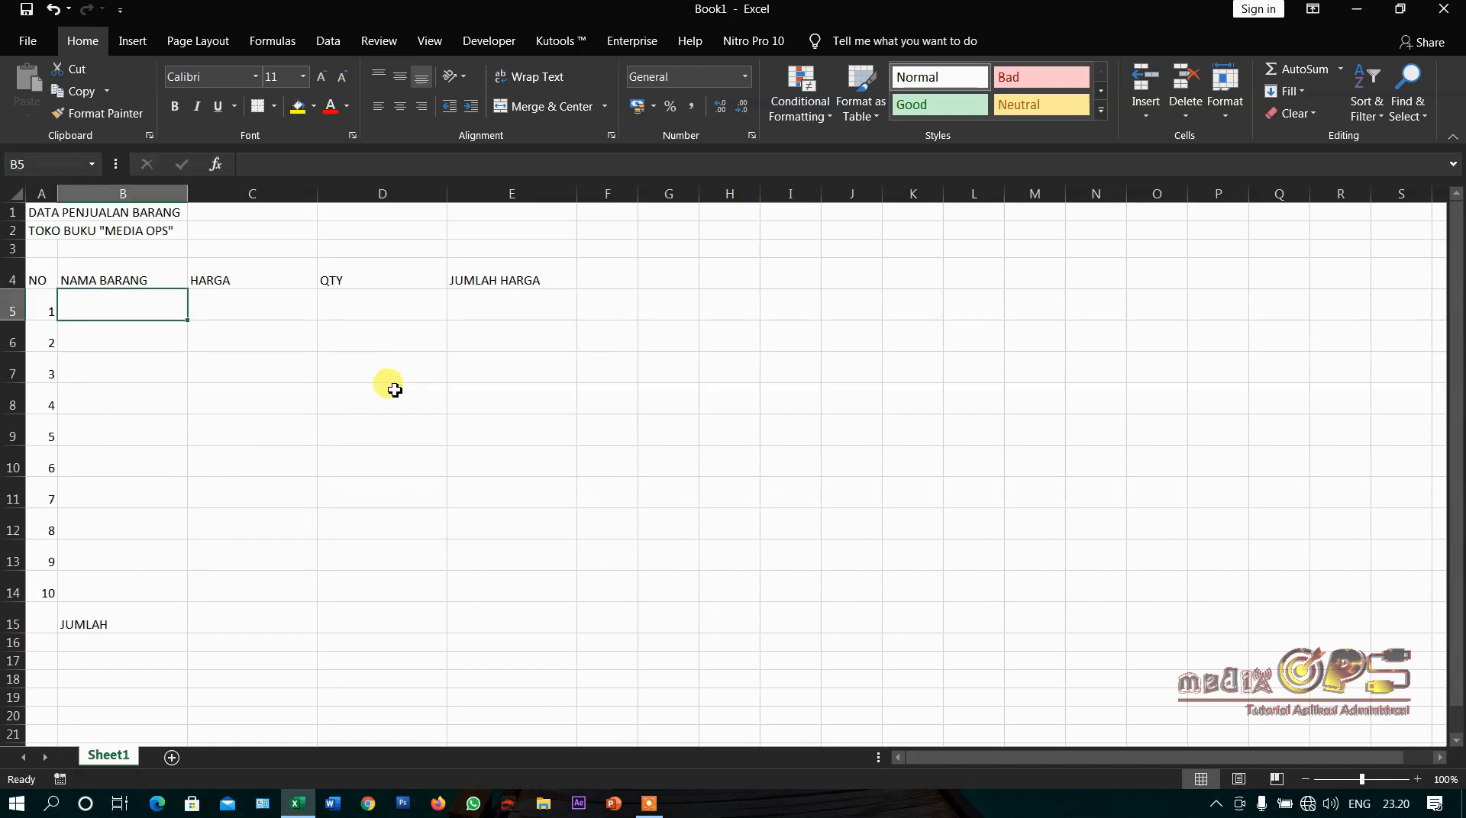
{"action": "type", "text": "PENSIL"}
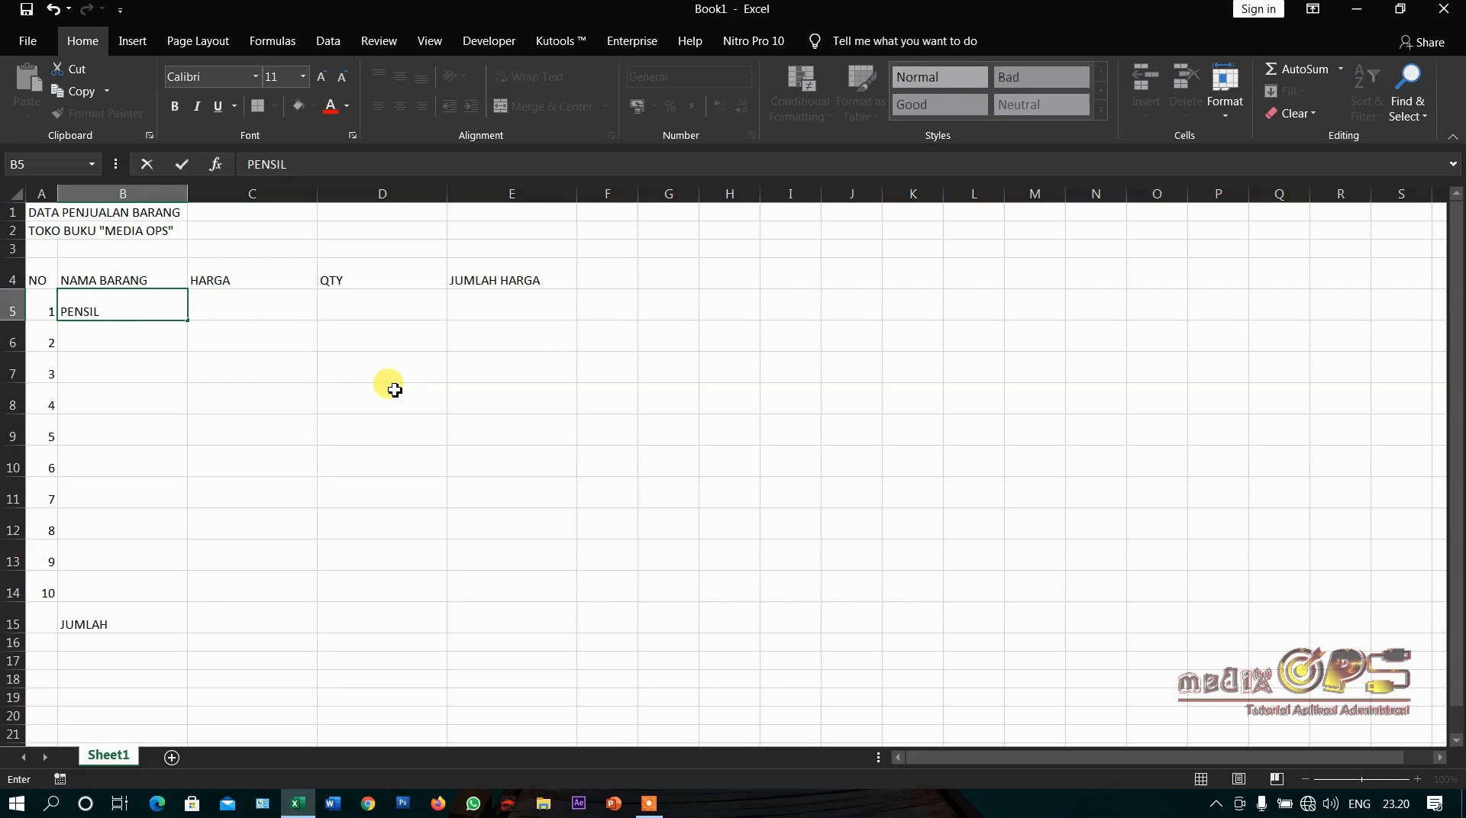
{"action": "key", "text": "Return"}
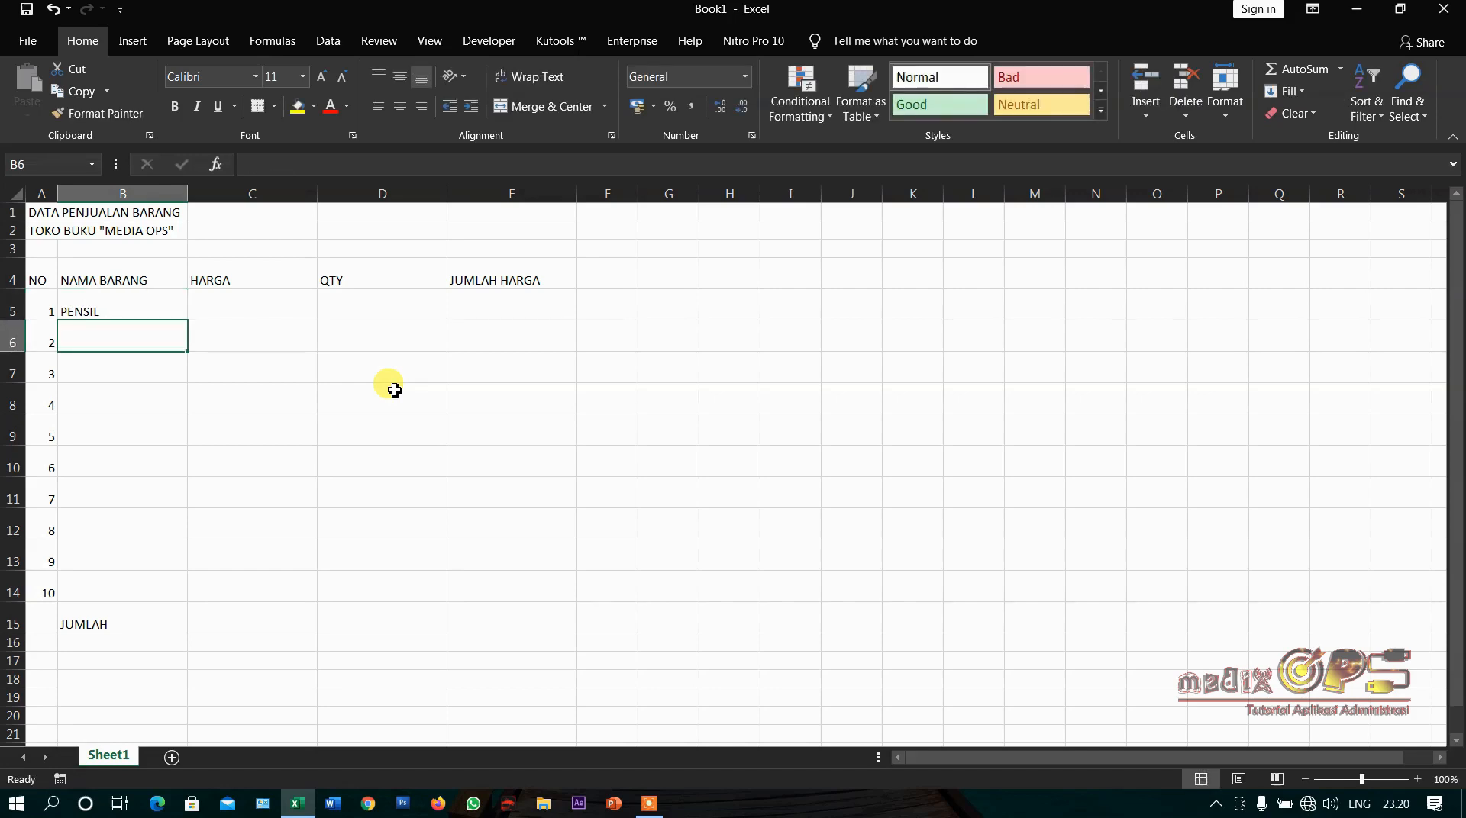
{"action": "type", "text": "BUKU"}
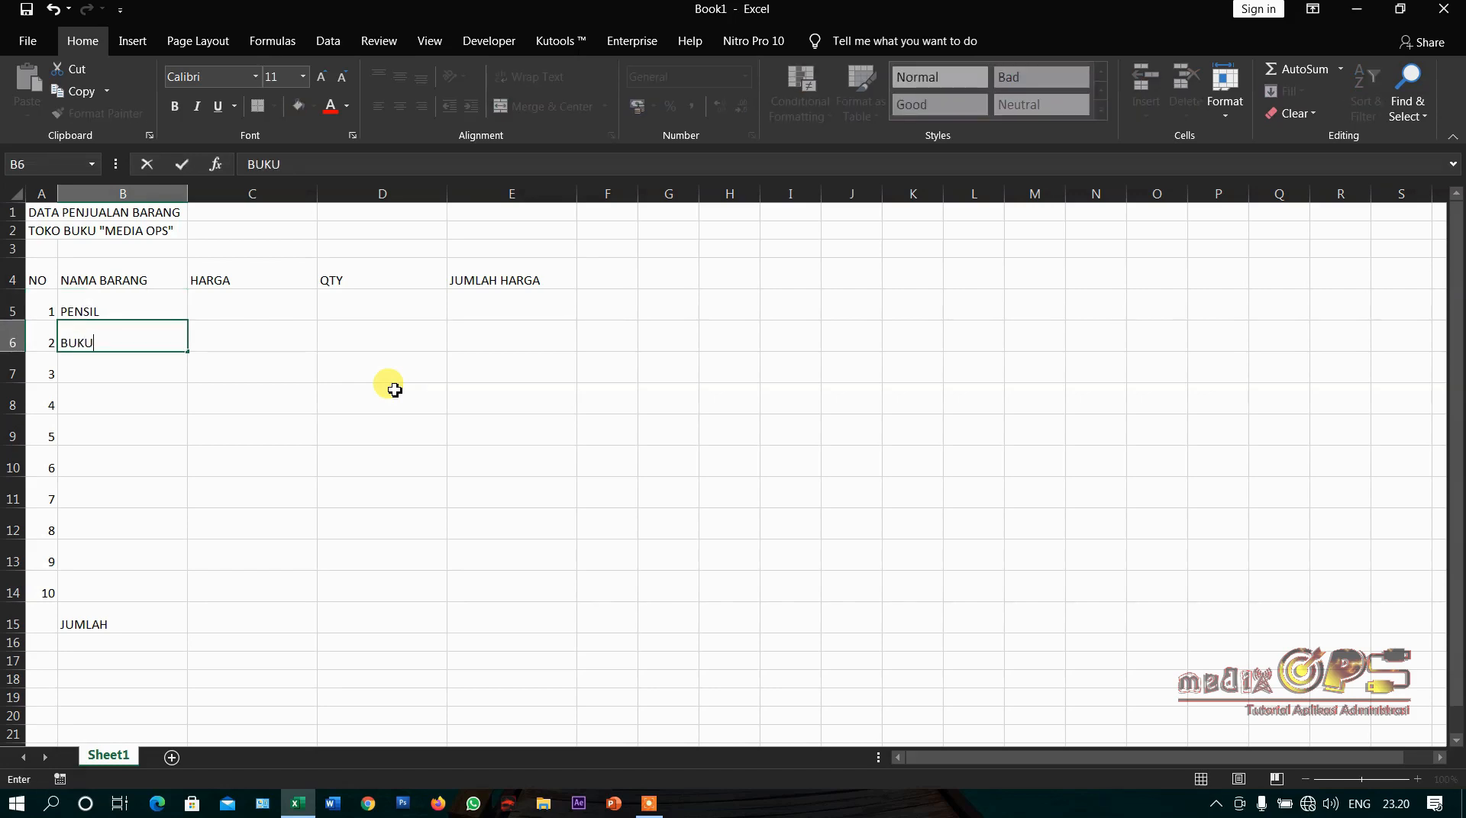
{"action": "key", "text": "Return"}
{"action": "type", "text": "KERTAS A4"}
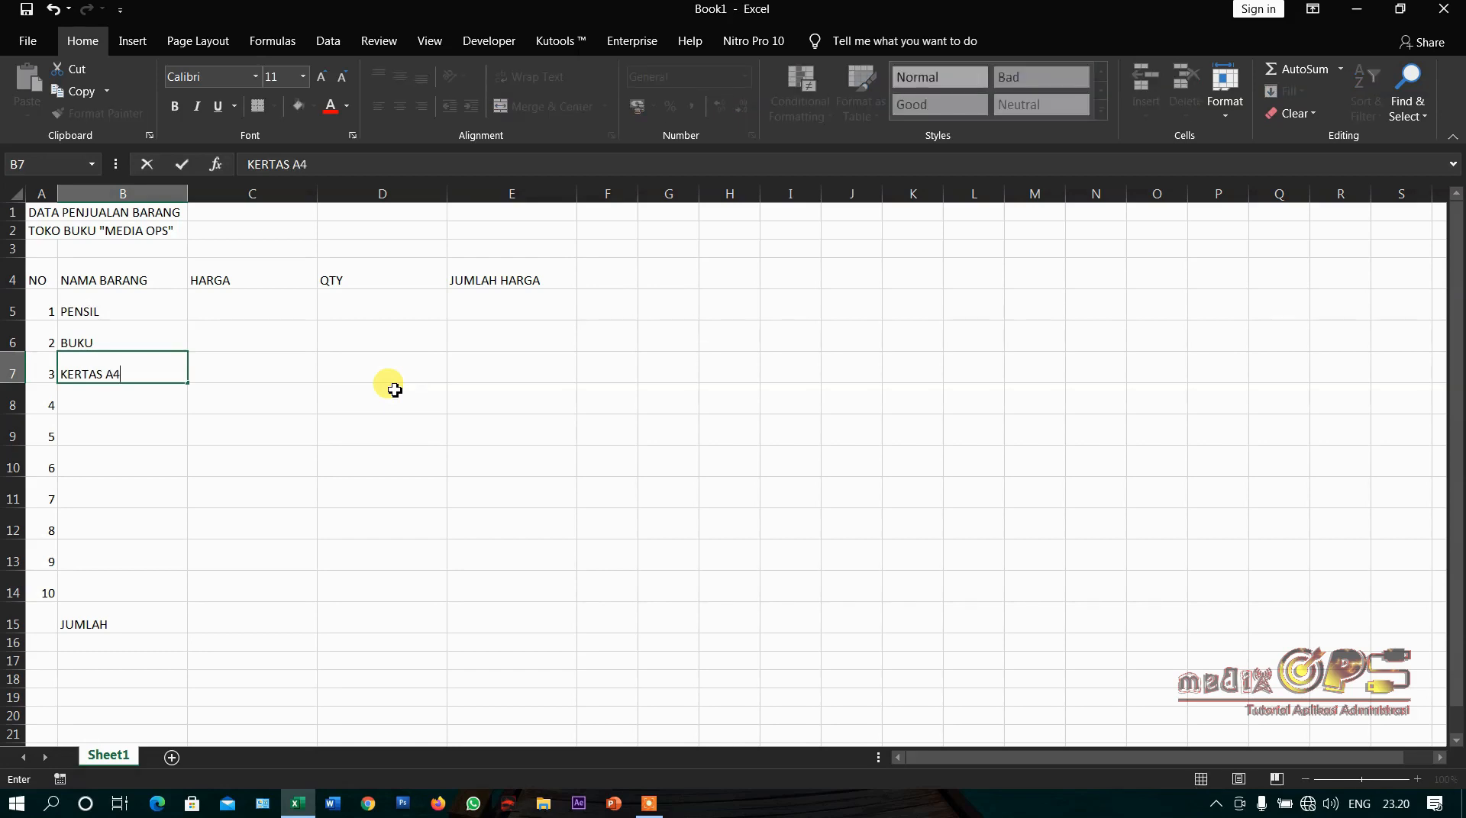
{"action": "key", "text": "Return"}
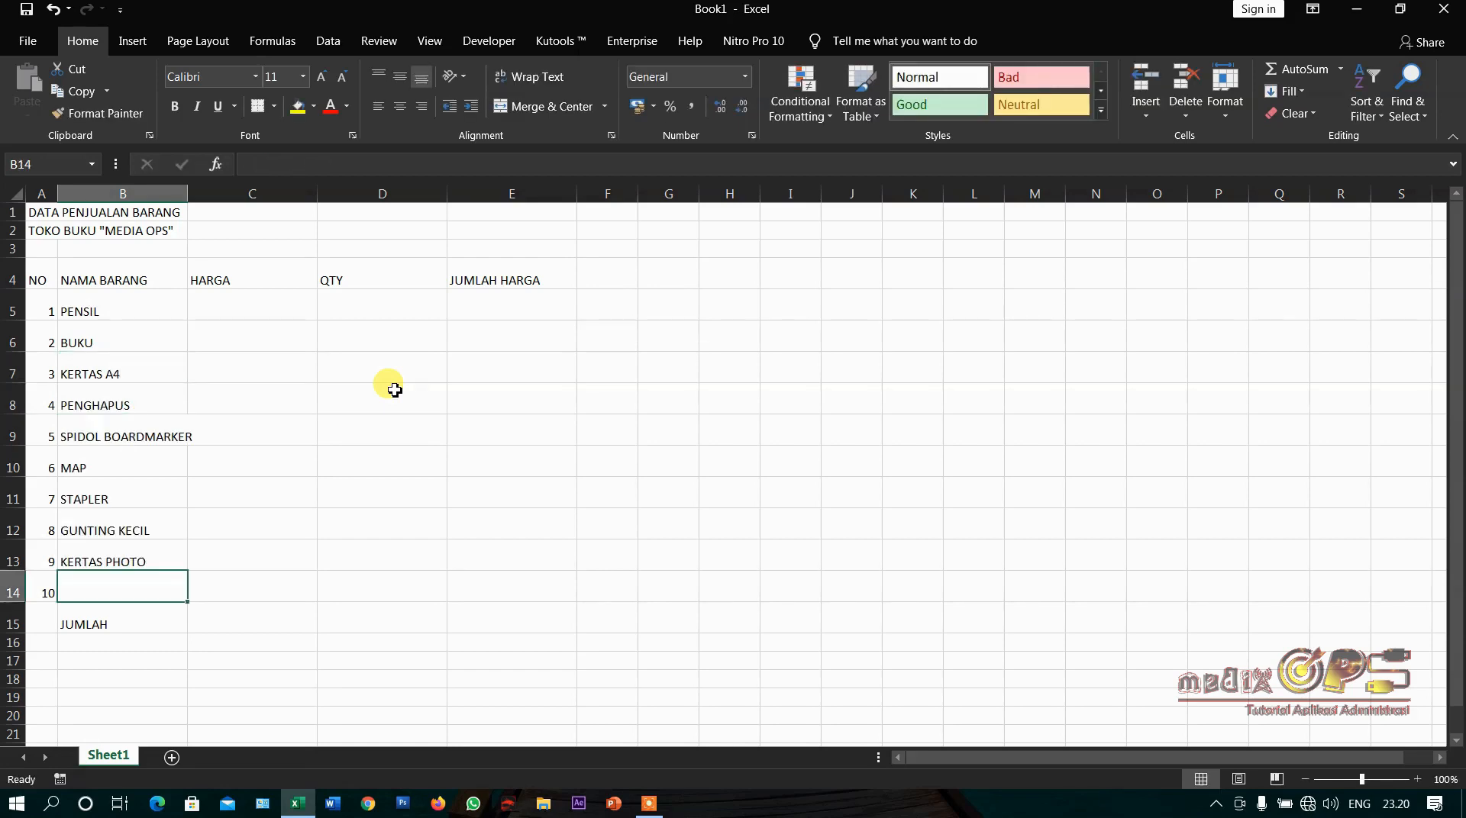
{"action": "type", "text": "LAKBAN"}
{"action": "key", "text": "Return"}
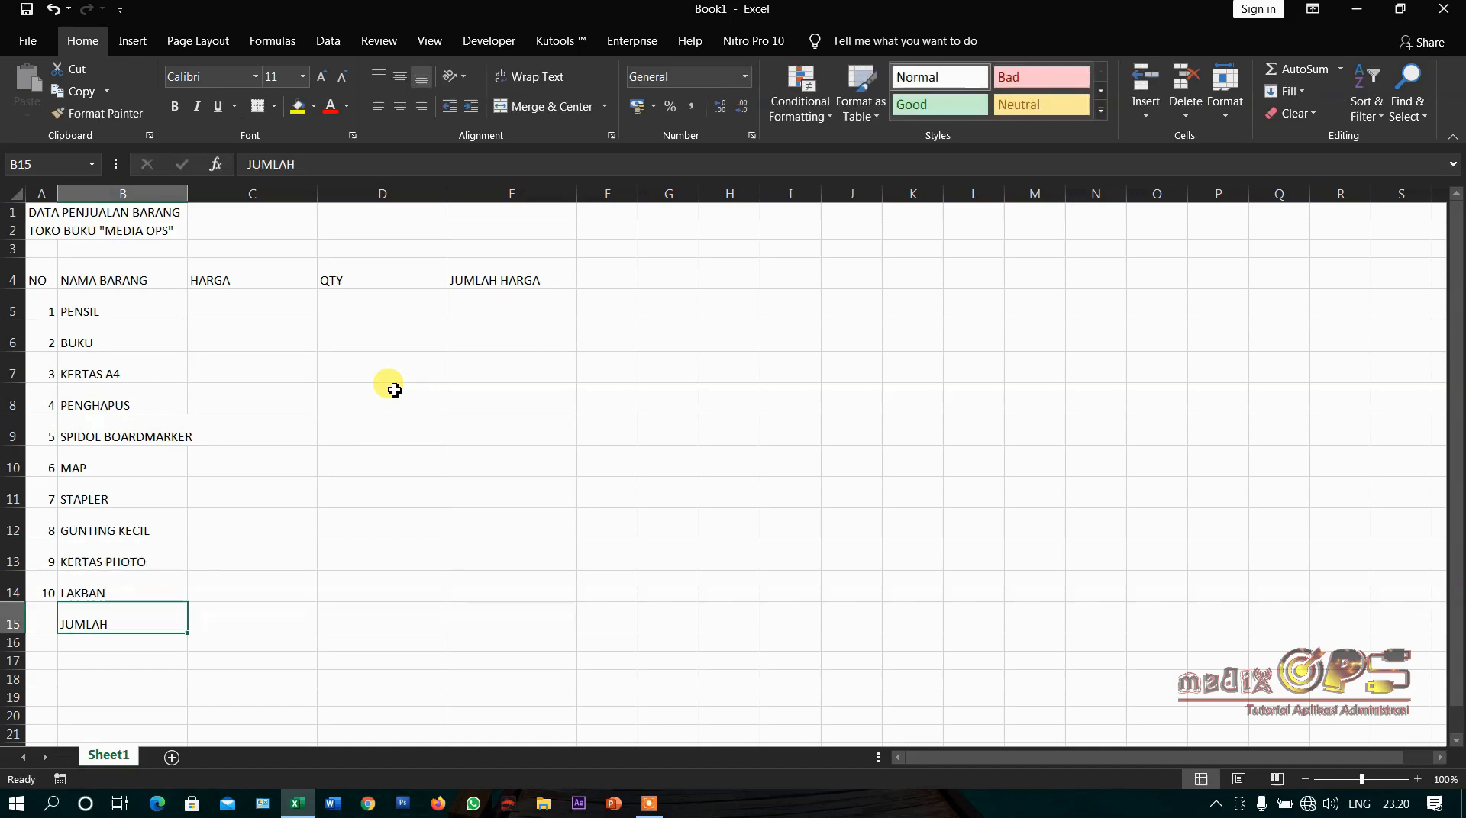
Widen column B so that the item name SPIDOL BOARDMARKER fits inside it
{"action": "left_click_drag", "start_coordinate": [185, 198], "coordinate": [186, 197]}
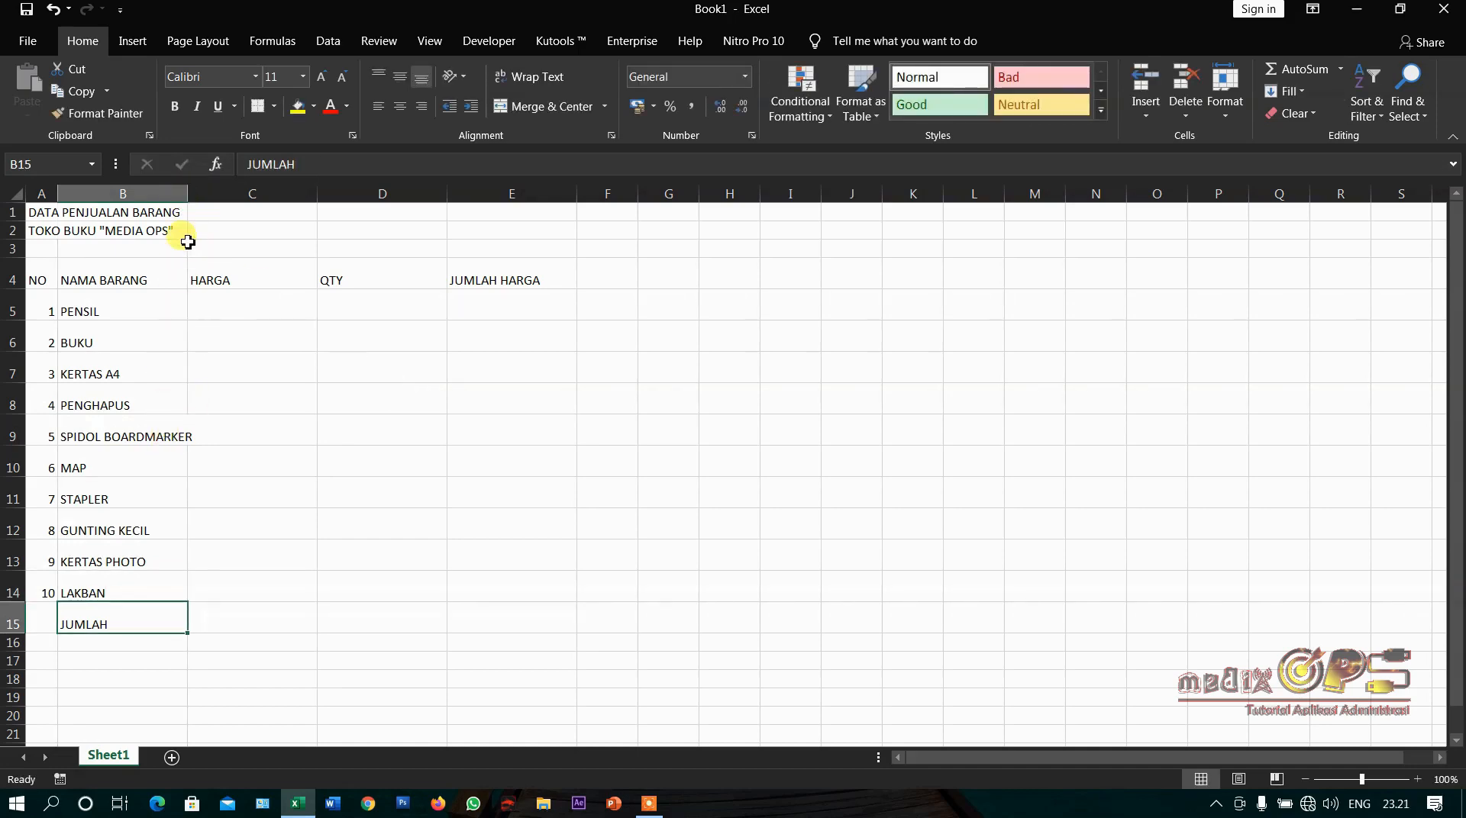
{"action": "left_click_drag", "start_coordinate": [189, 199], "coordinate": [219, 199]}
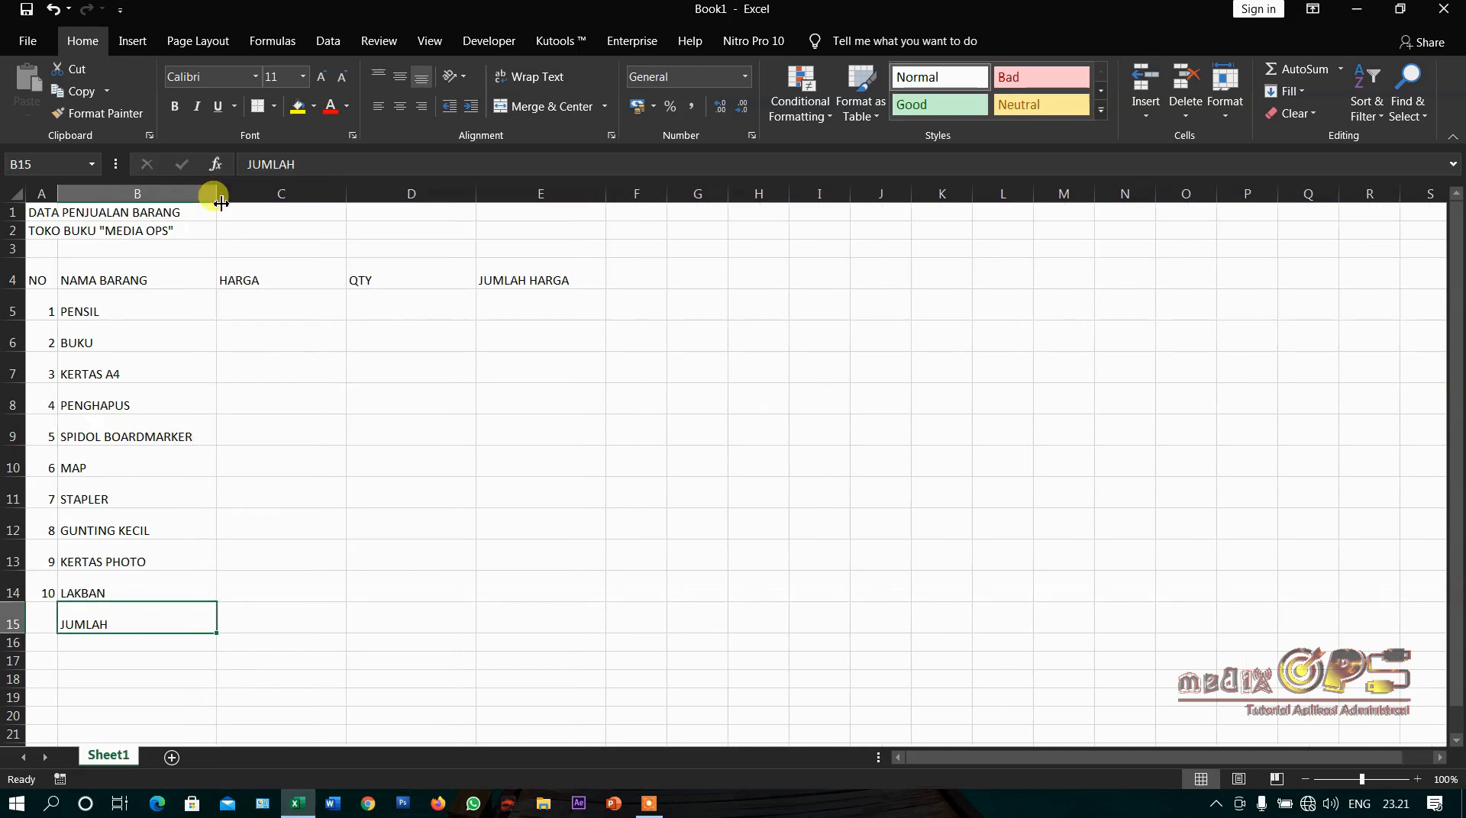
Fill the HARGA column for items 1 to 10 with 2000, 4000, 40000, 3000, 7500, 3000, 2500, 6000, 24000 and 15000
{"action": "left_click", "coordinate": [262, 304]}
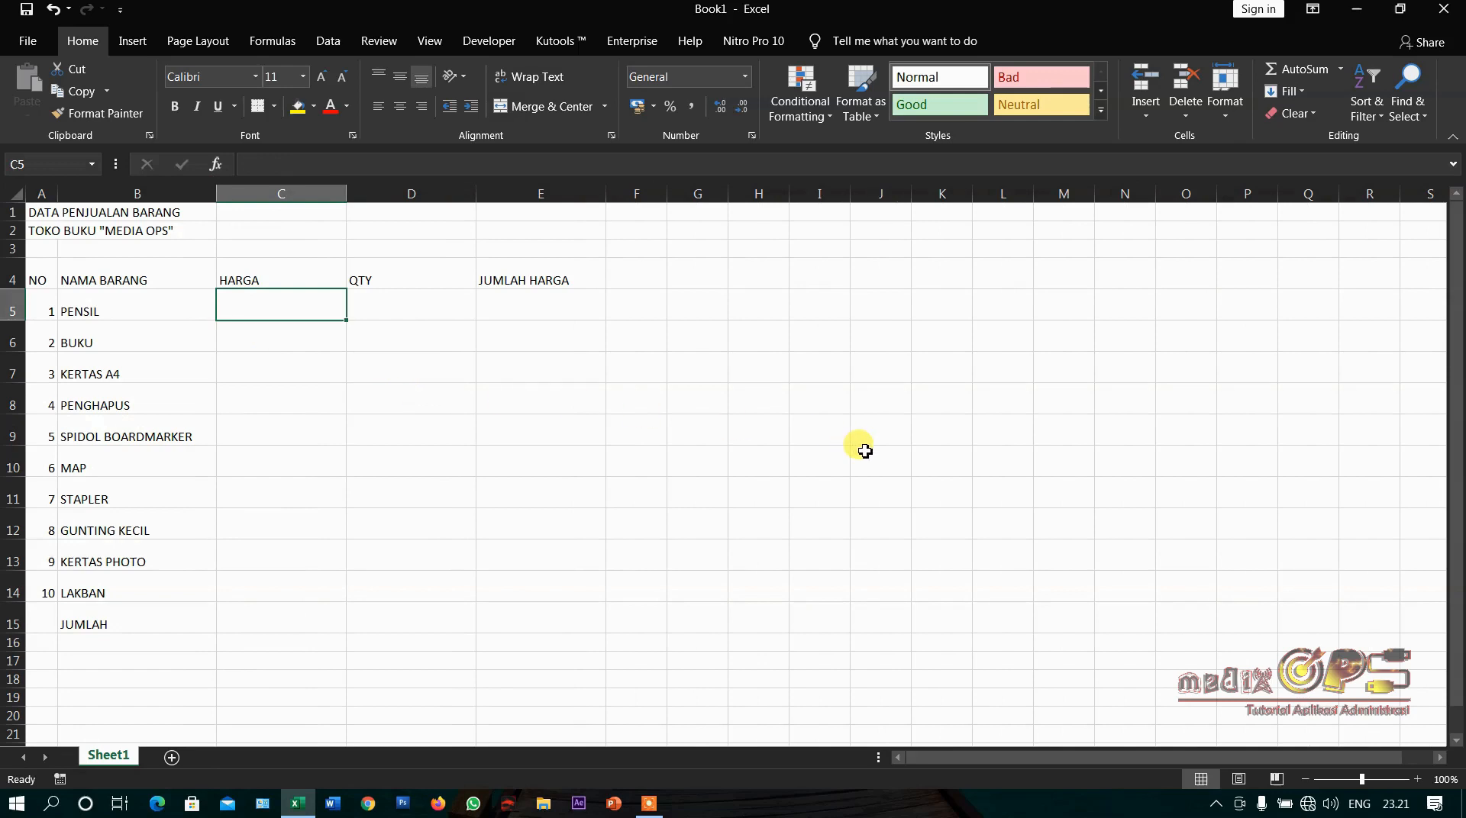
{"action": "type", "text": "2000"}
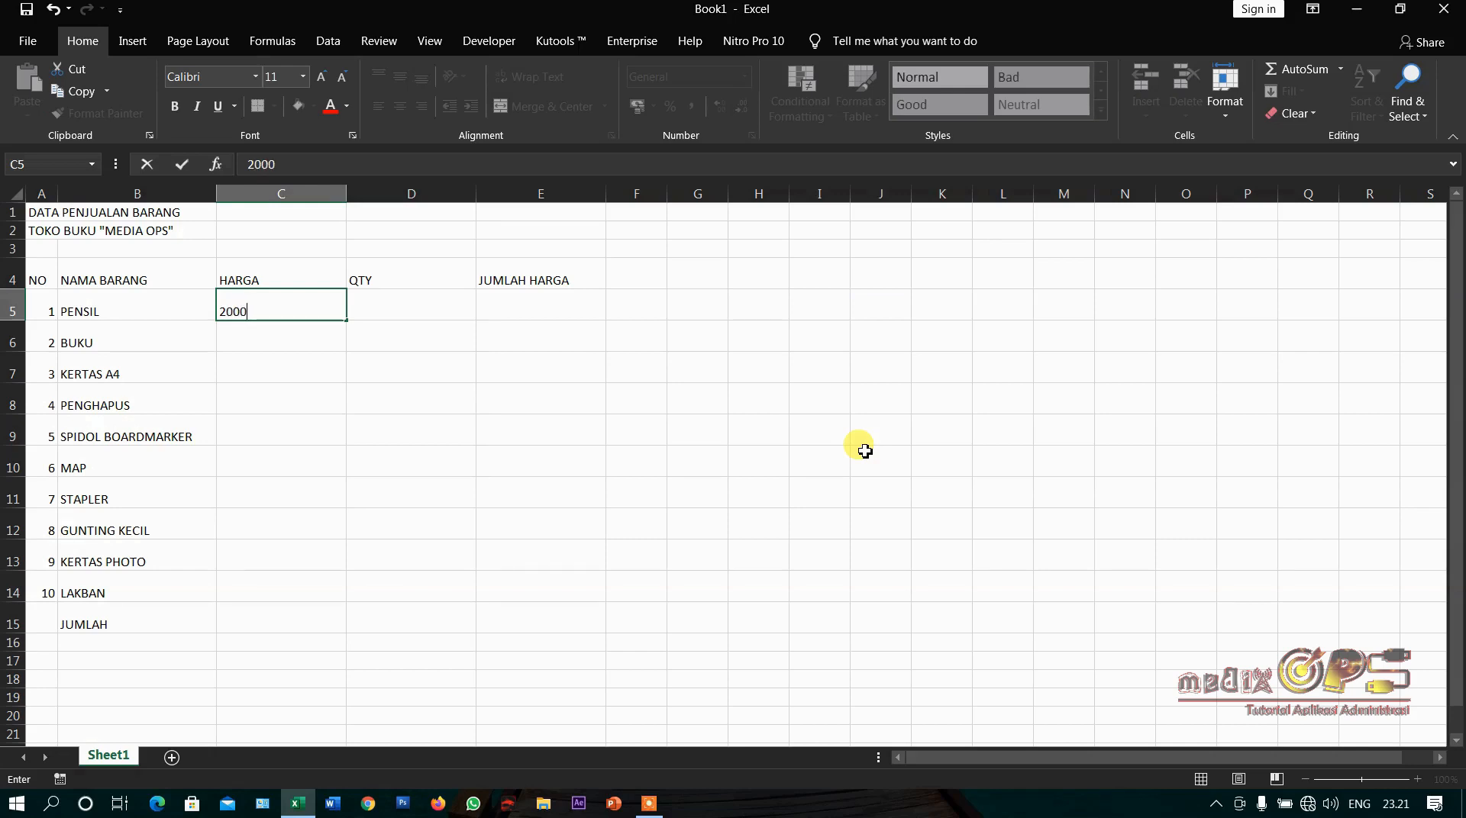
{"action": "key", "text": "Return"}
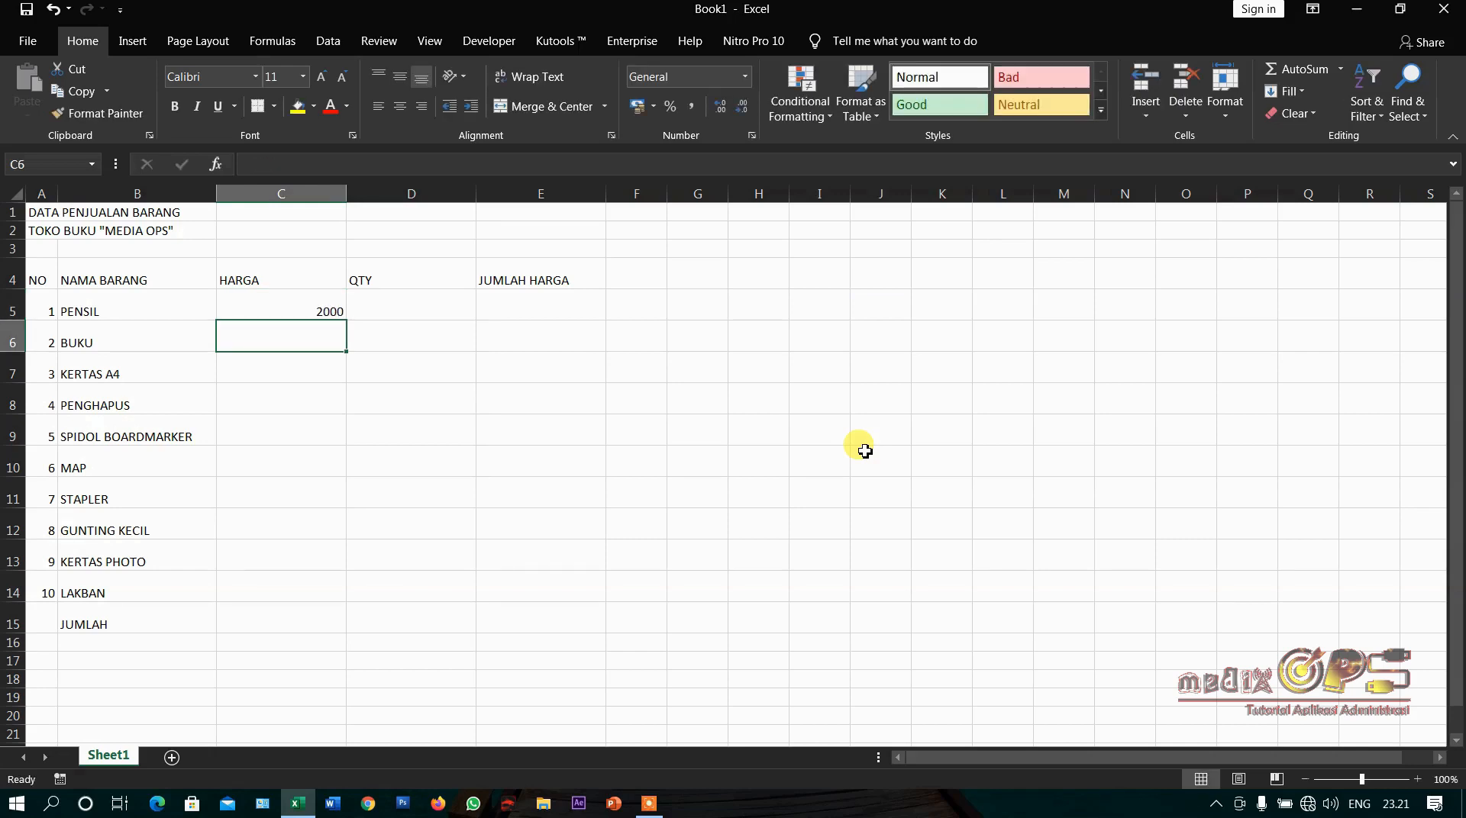
{"action": "type", "text": "4000"}
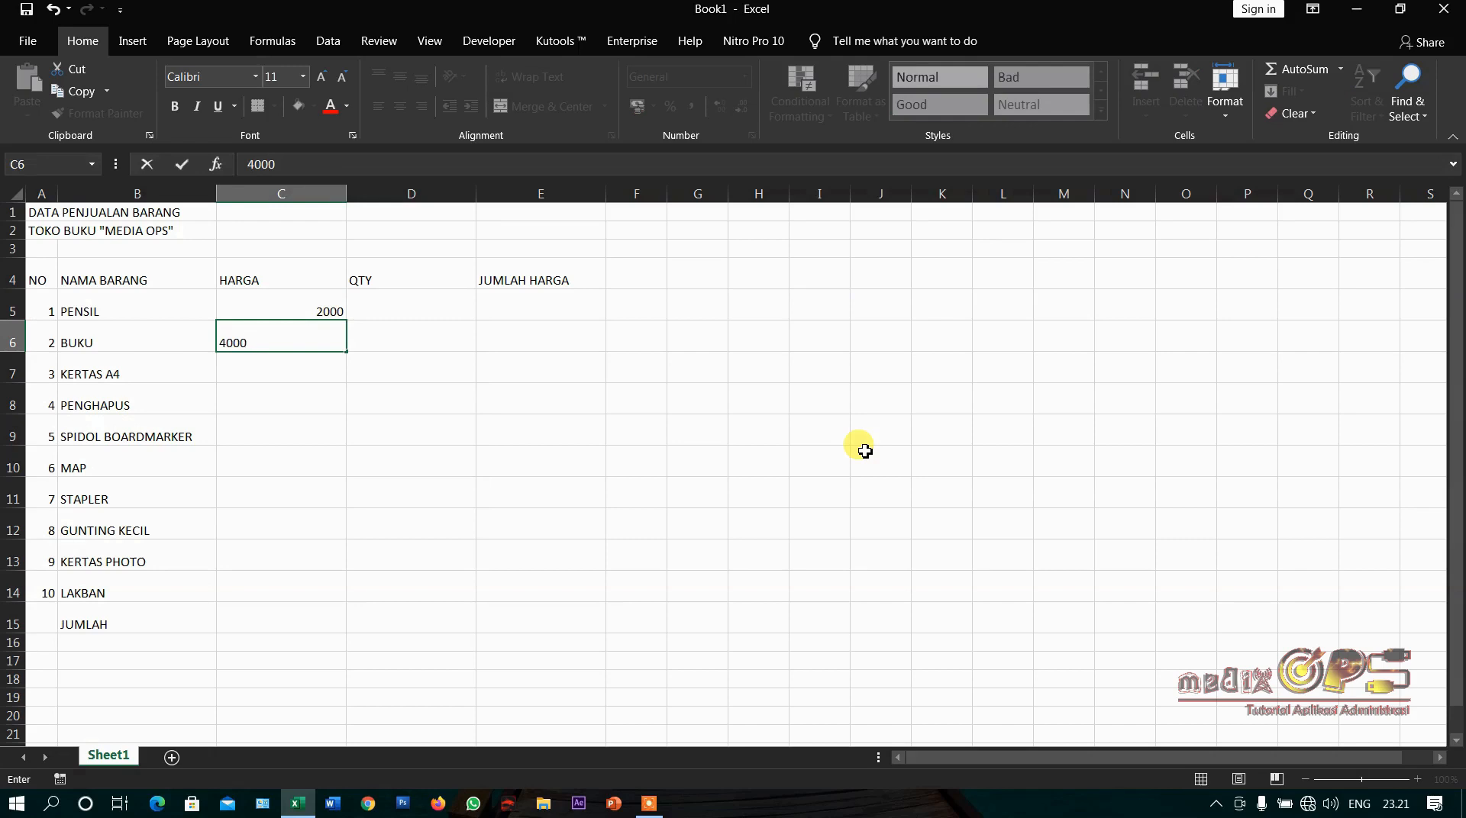
{"action": "key", "text": "Return"}
{"action": "type", "text": "24000"}
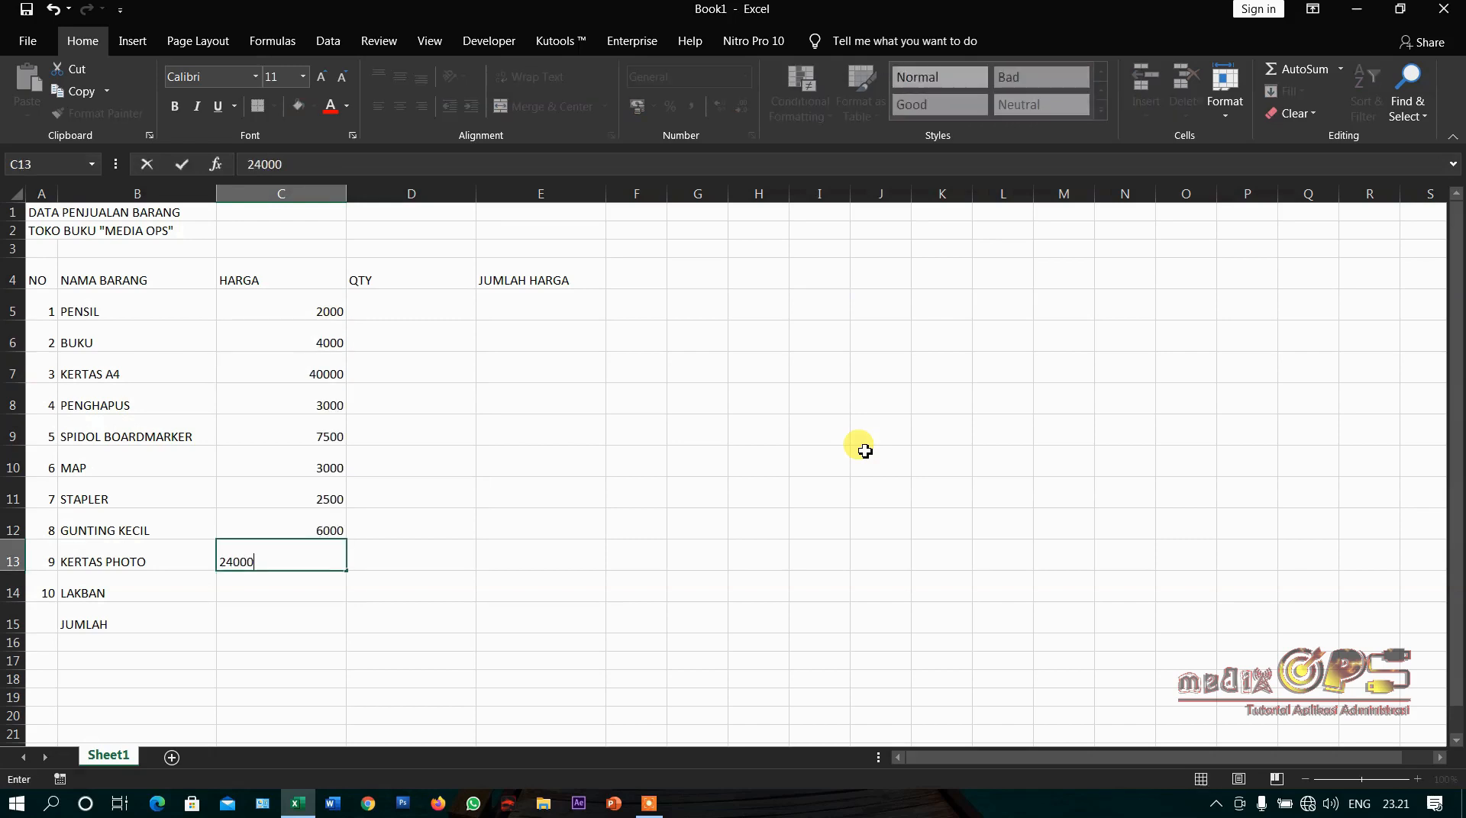
{"action": "key", "text": "Return"}
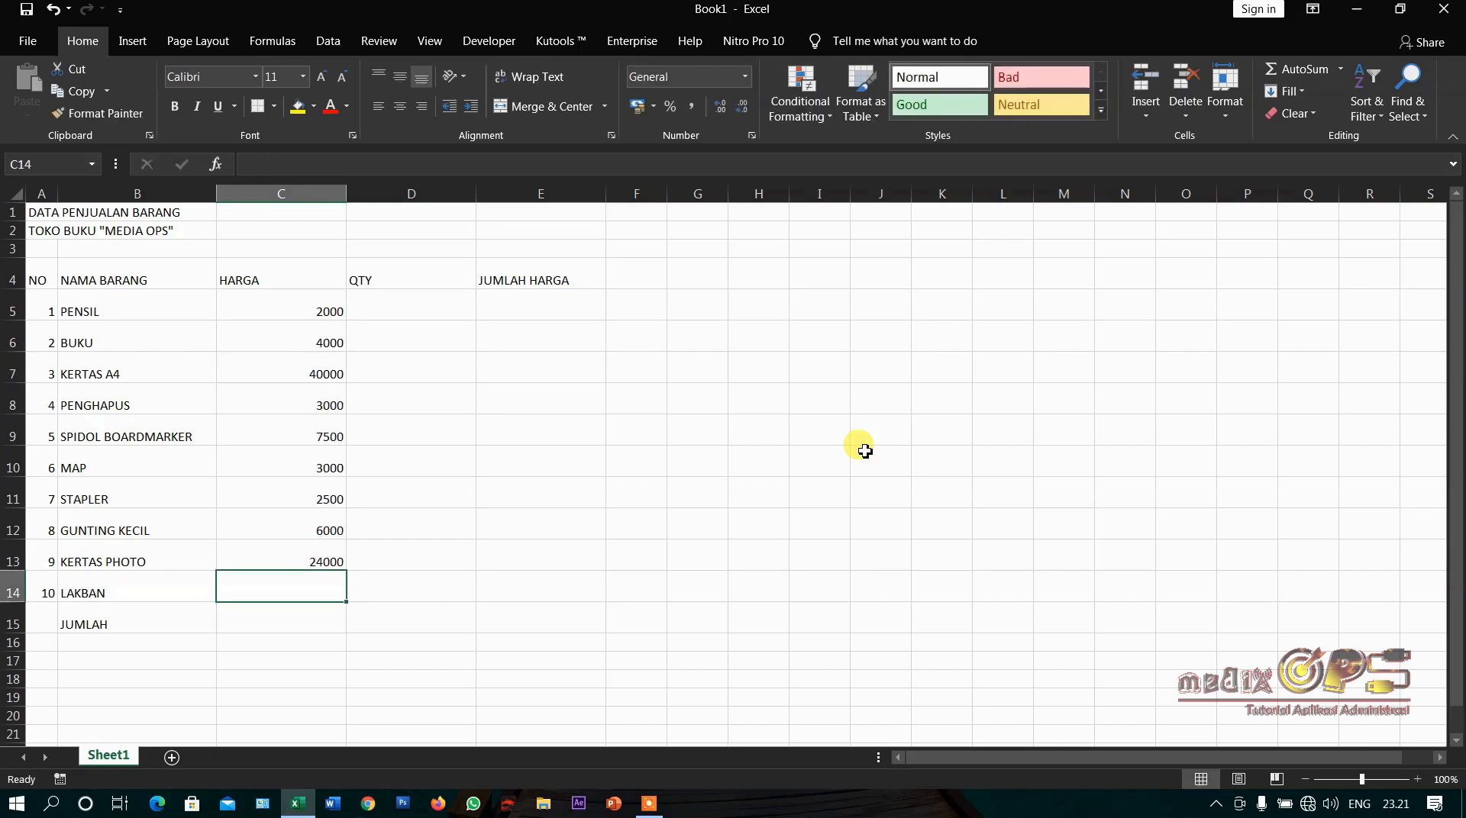
{"action": "type", "text": "15000"}
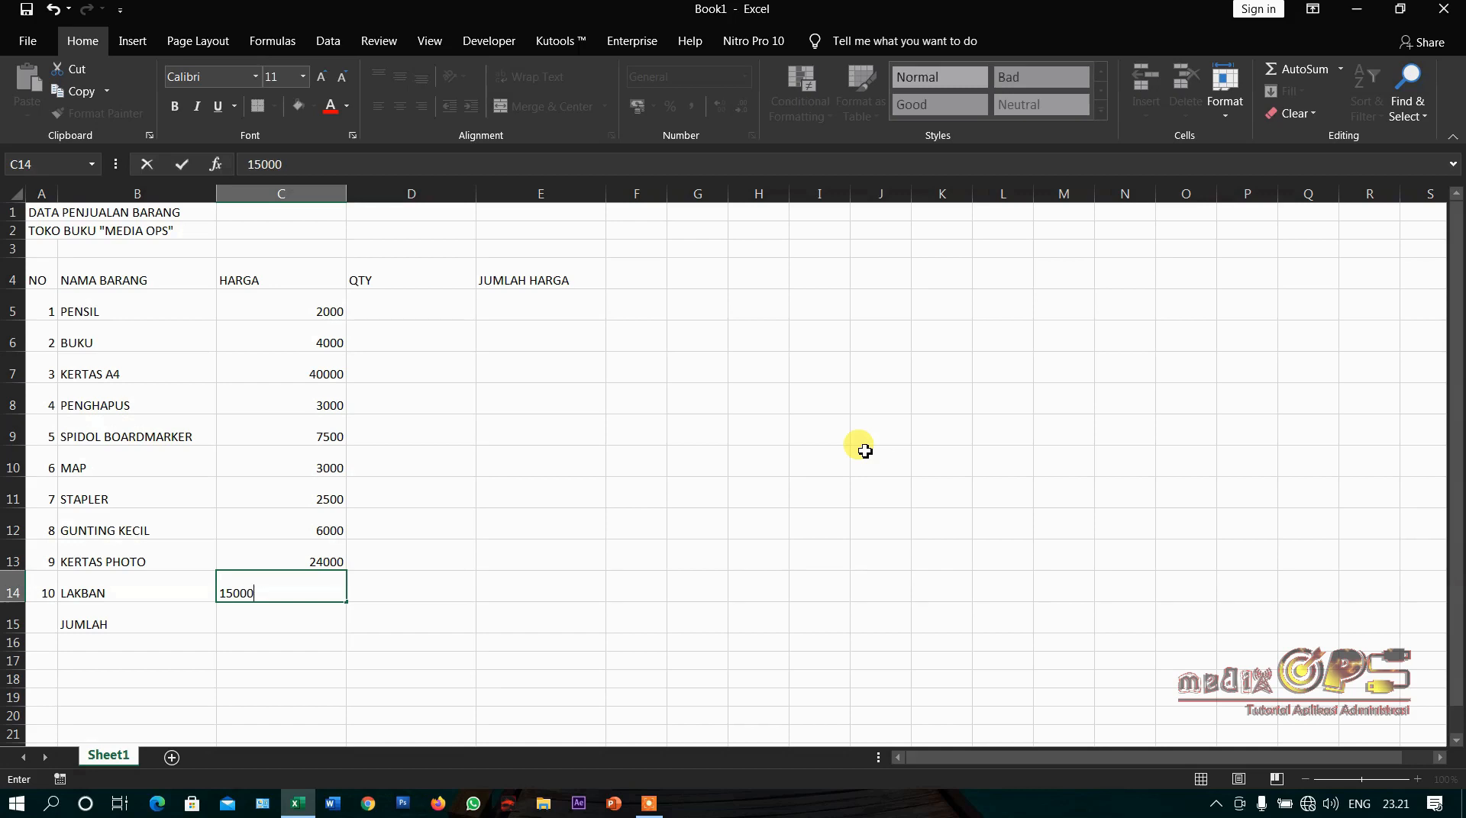
{"action": "key", "text": "Return"}
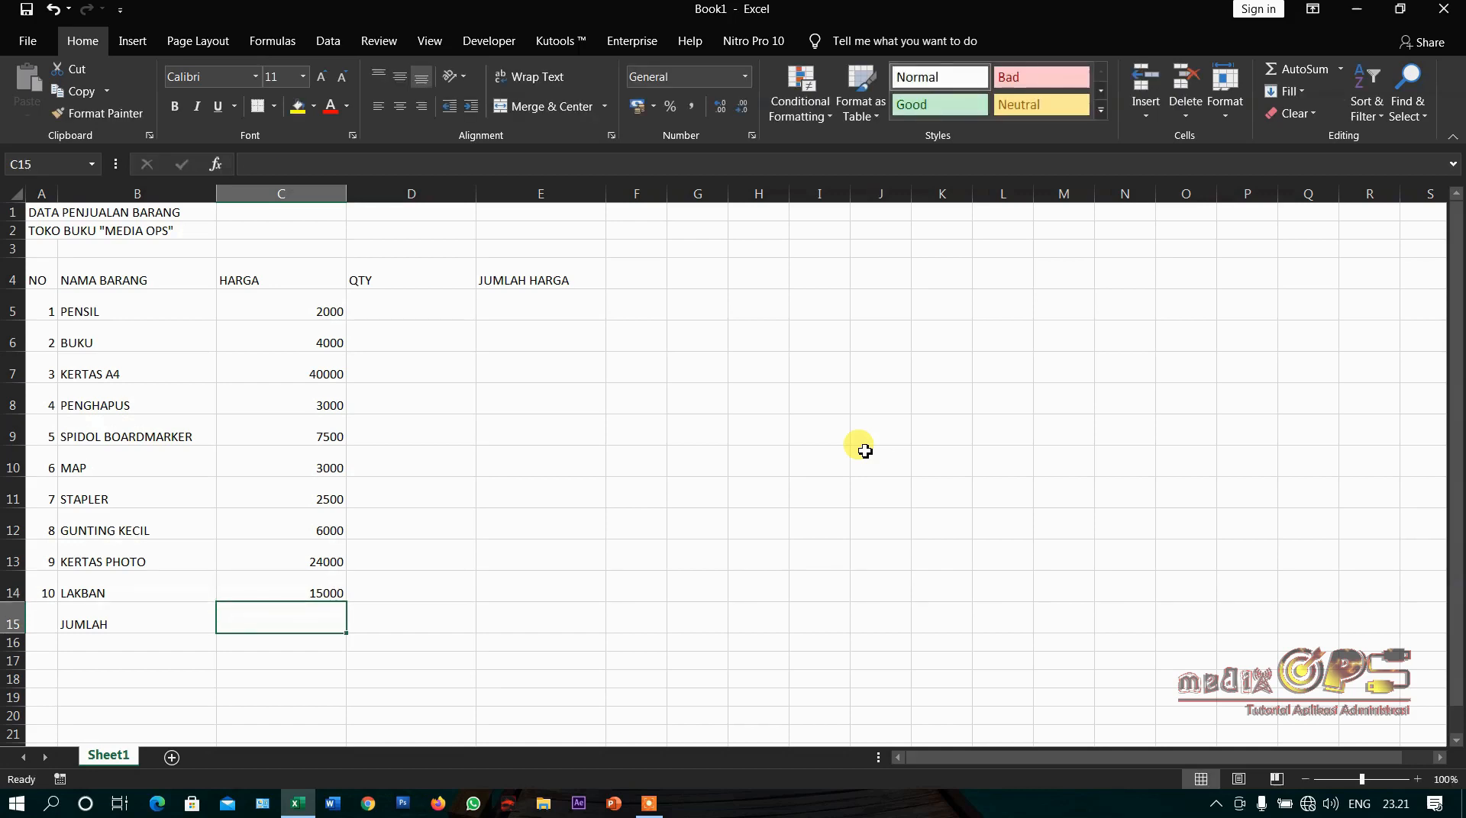
Fill the QTY column for items 1 to 10 with 3, 2, 5, 5, 4, 5, 4, 1, 2 and 7
{"action": "left_click", "coordinate": [385, 302]}
{"action": "type", "text": "3"}
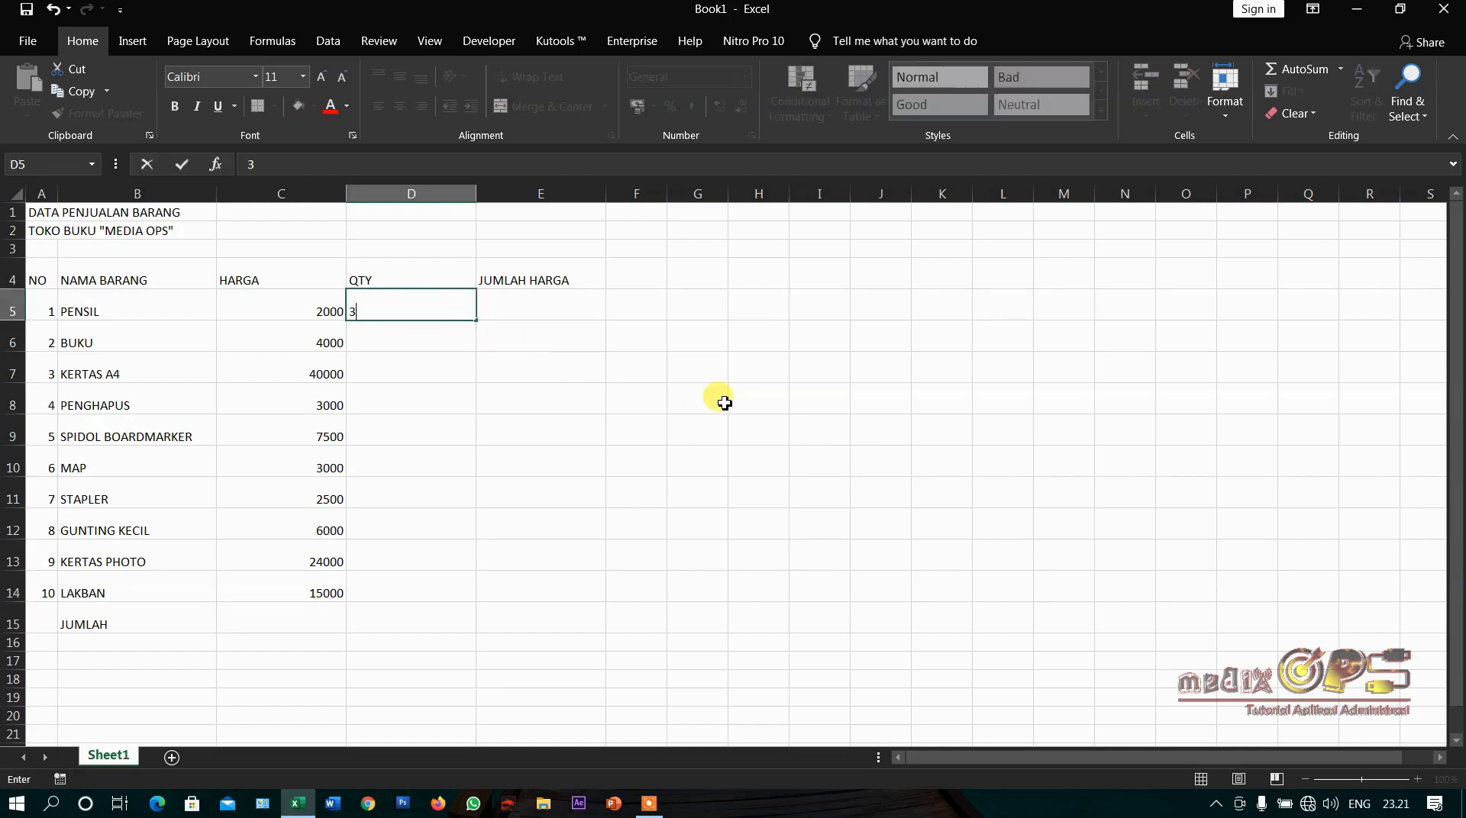
{"action": "key", "text": "Return"}
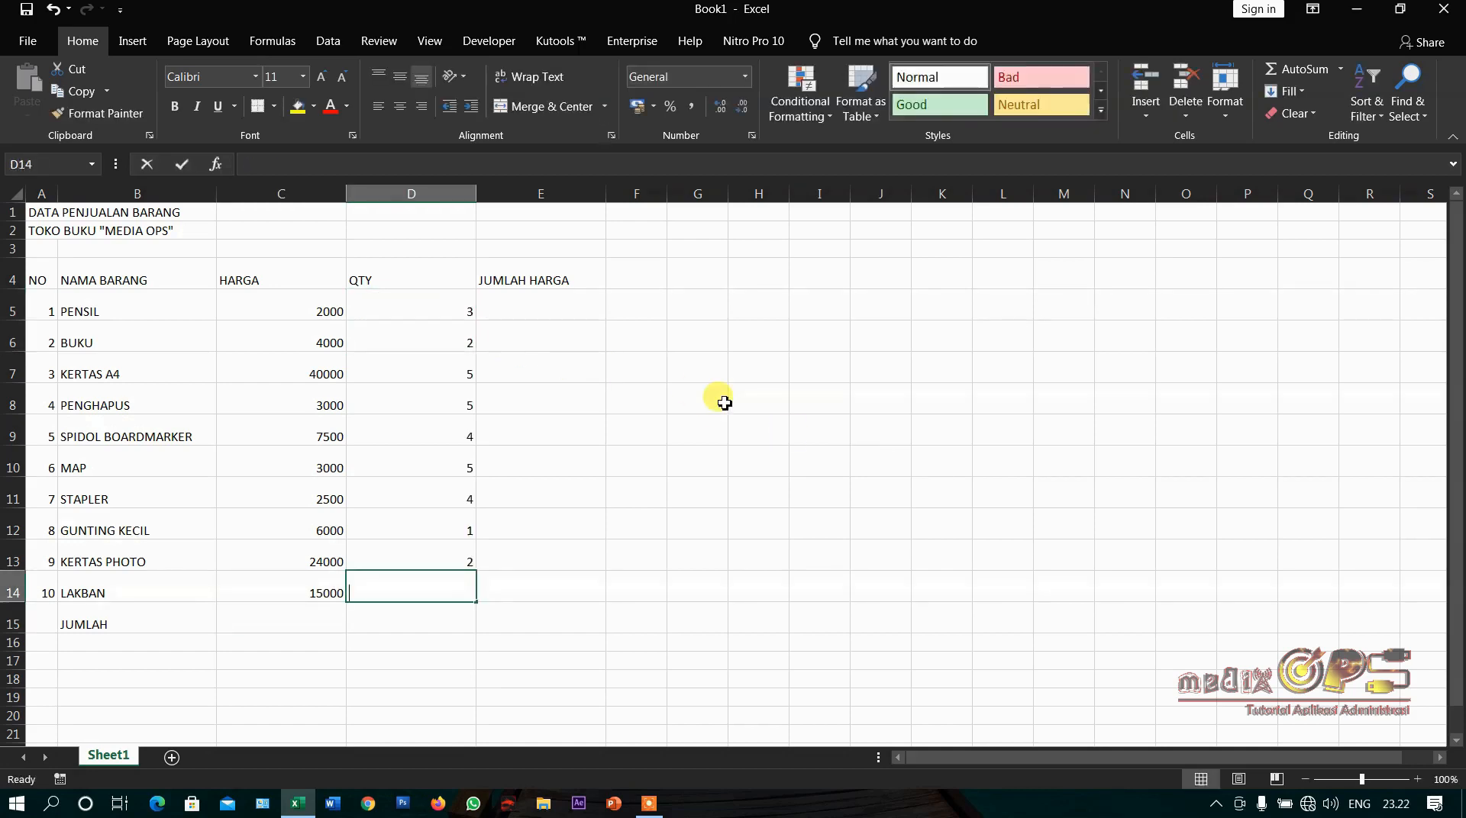
{"action": "type", "text": "7"}
{"action": "key", "text": "Return"}
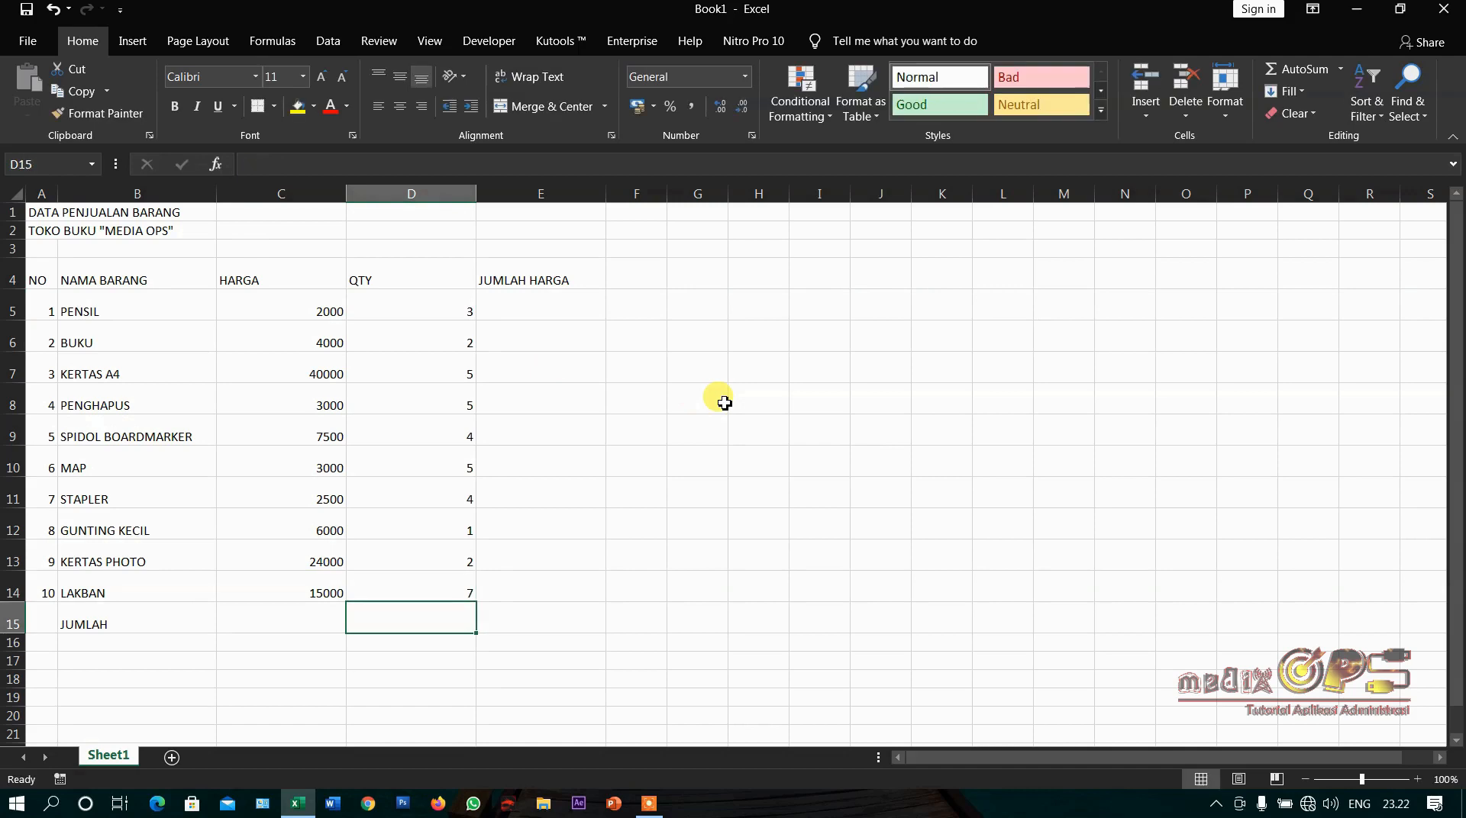
Examine how the unformatted sales table looks in the print preview, and return to the worksheet
{"action": "left_click", "coordinate": [374, 419]}
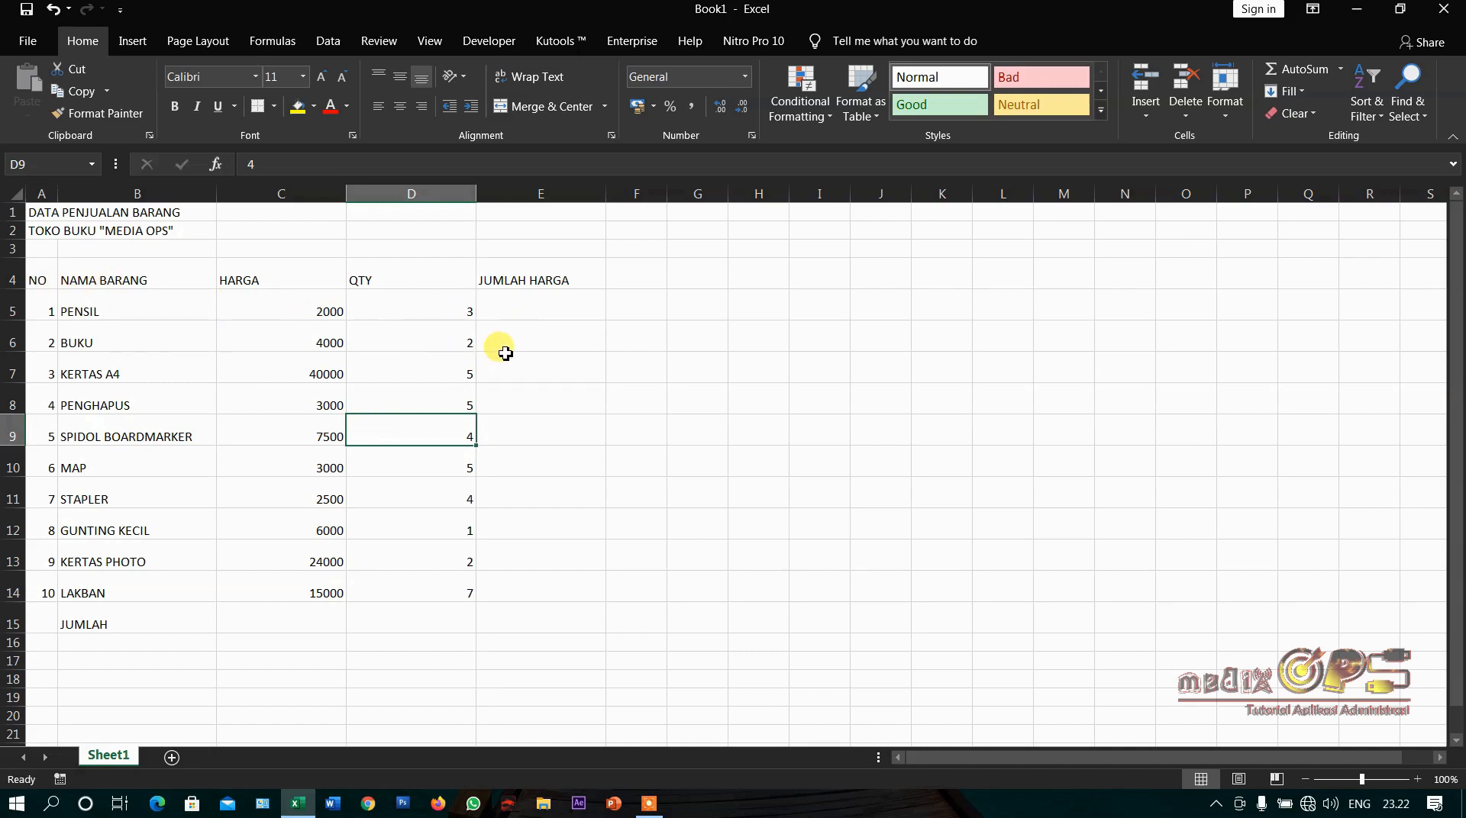
{"action": "key", "text": "ctrl+p"}
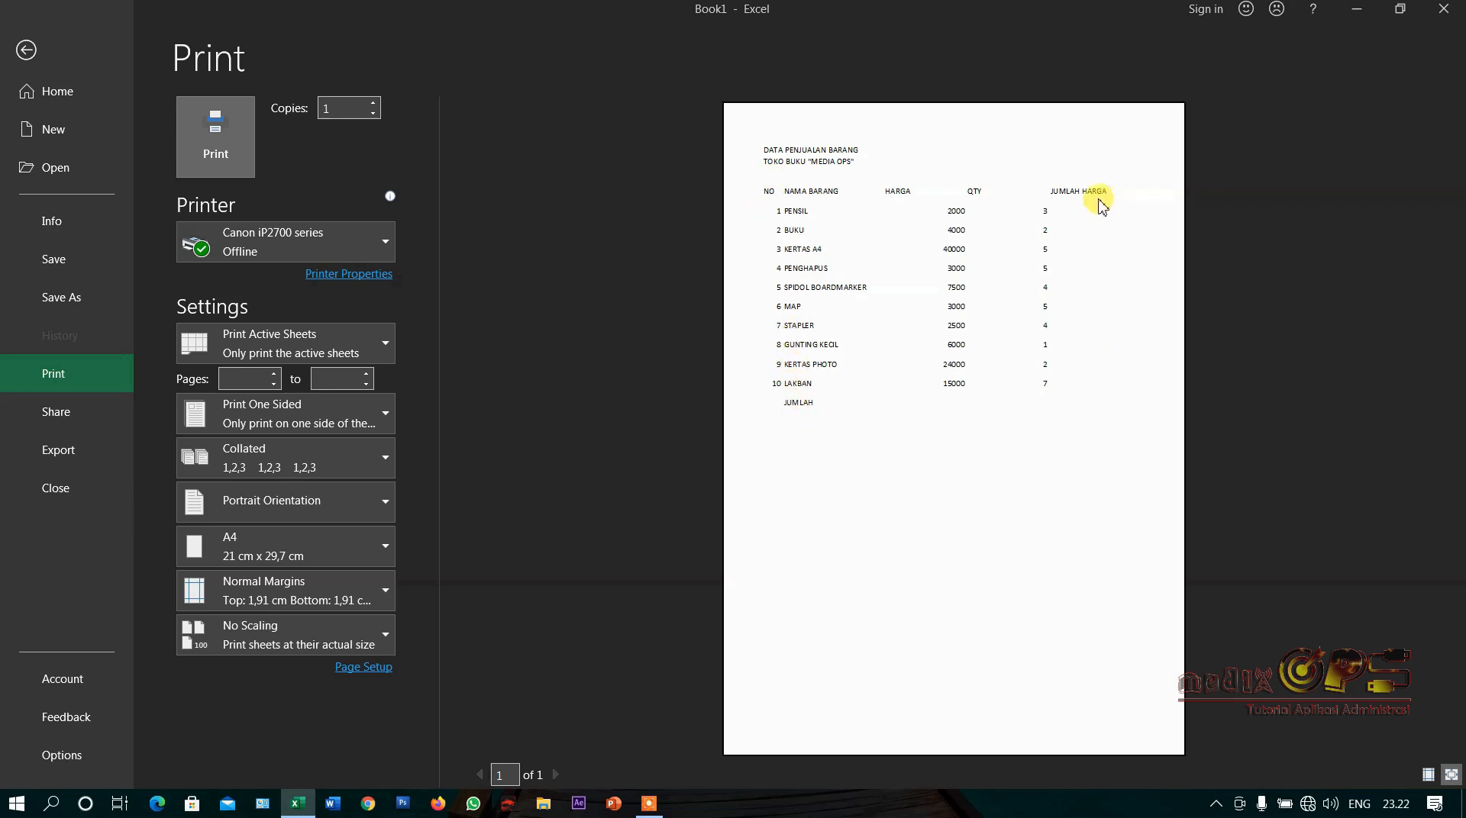
{"action": "left_click", "coordinate": [39, 52]}
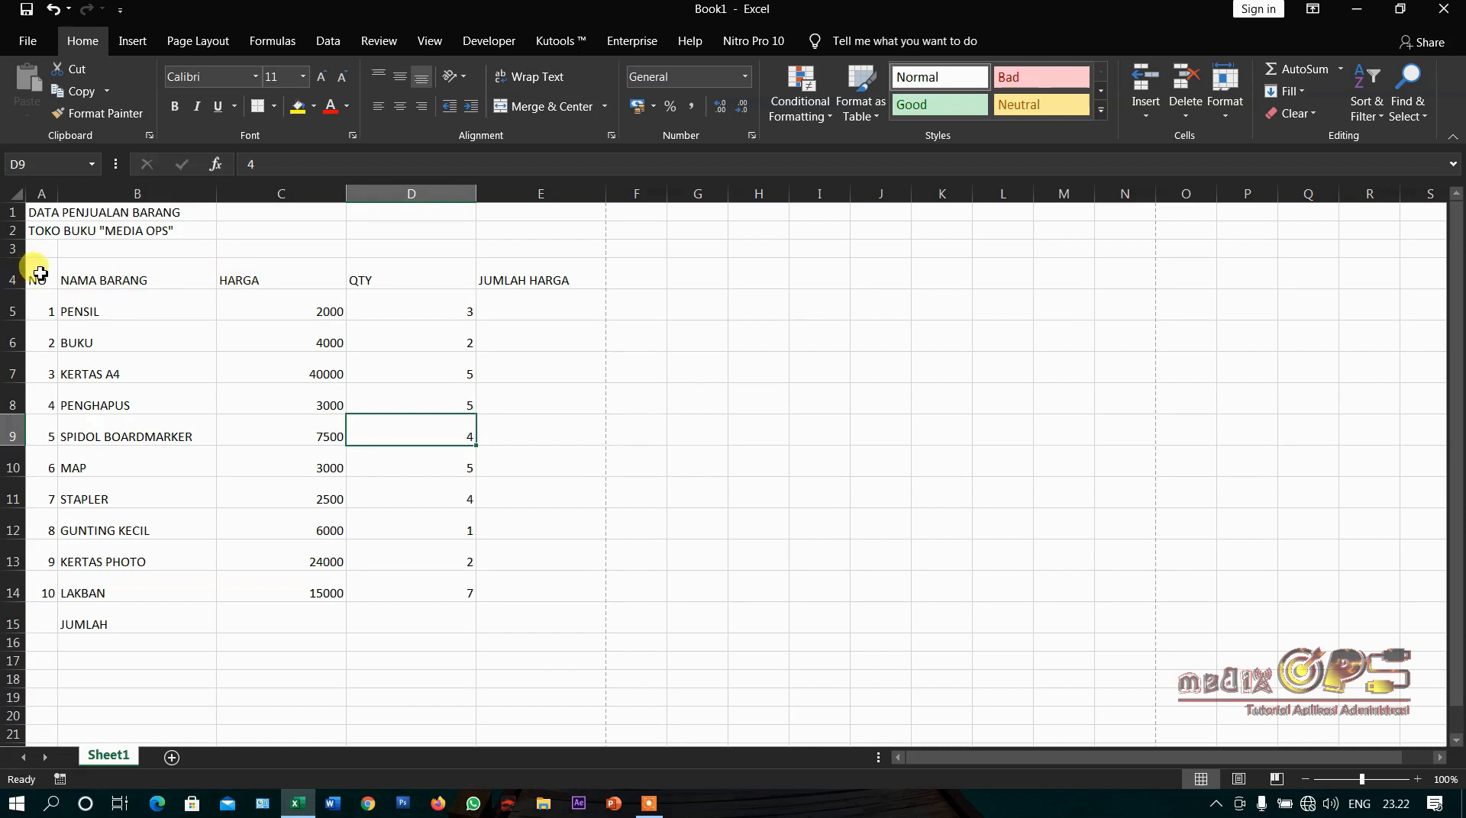
Apply all borders to the sales table from the NO header down to the JUMLAH row, A4:E15
{"action": "left_click_drag", "start_coordinate": [40, 273], "coordinate": [565, 624]}
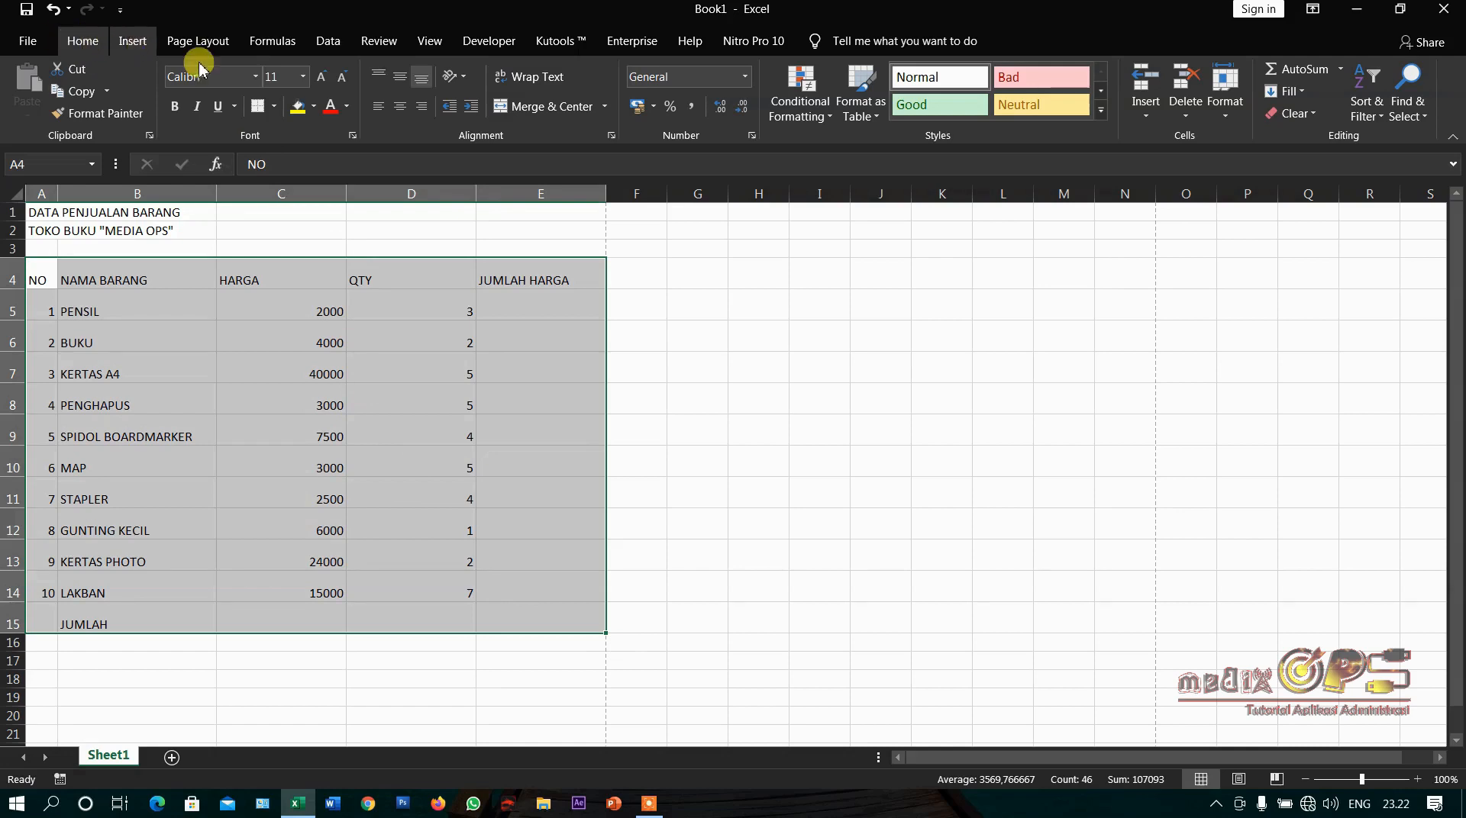
{"action": "left_click", "coordinate": [274, 108]}
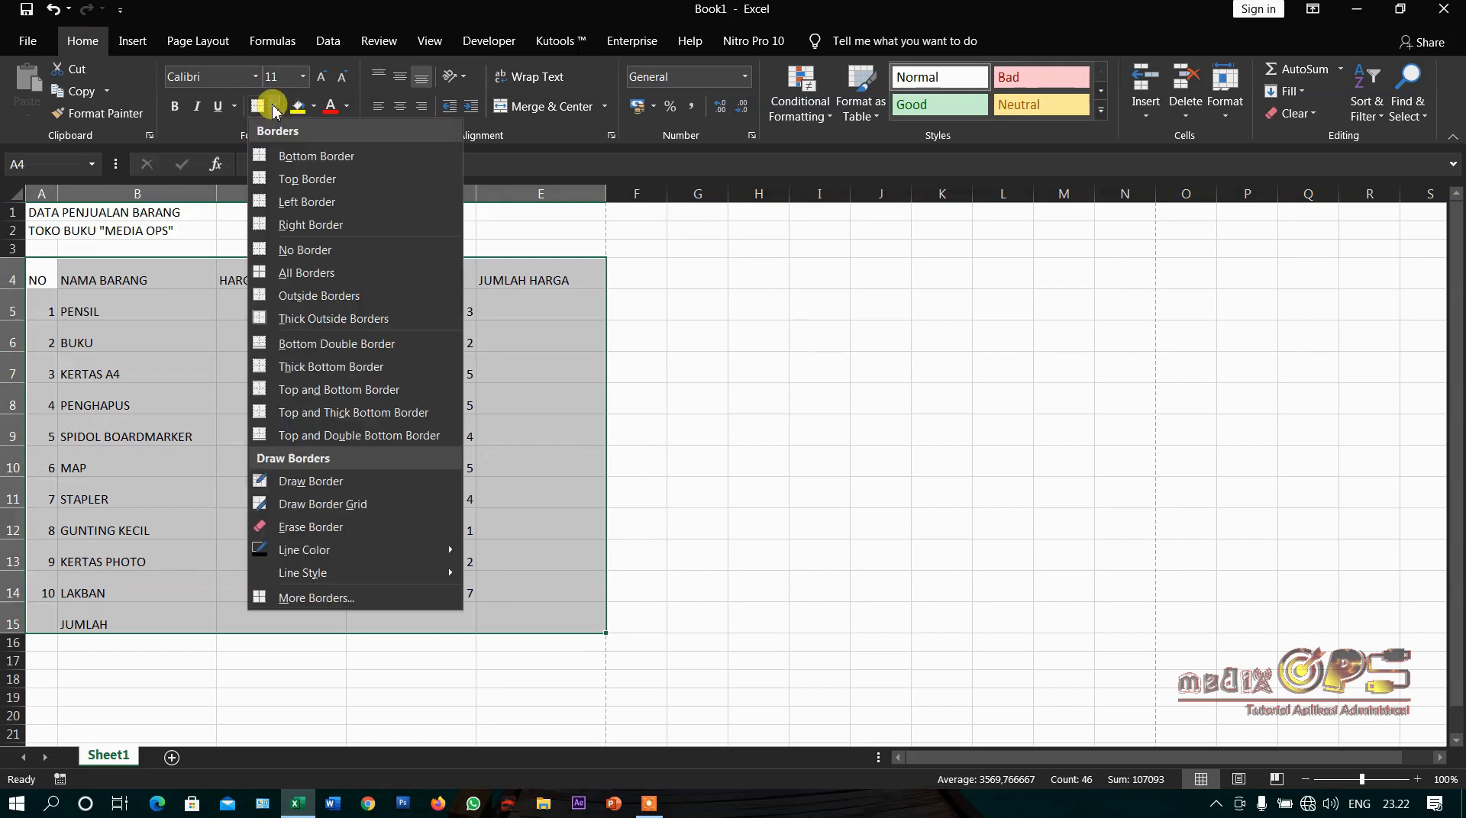
{"action": "left_click", "coordinate": [293, 273]}
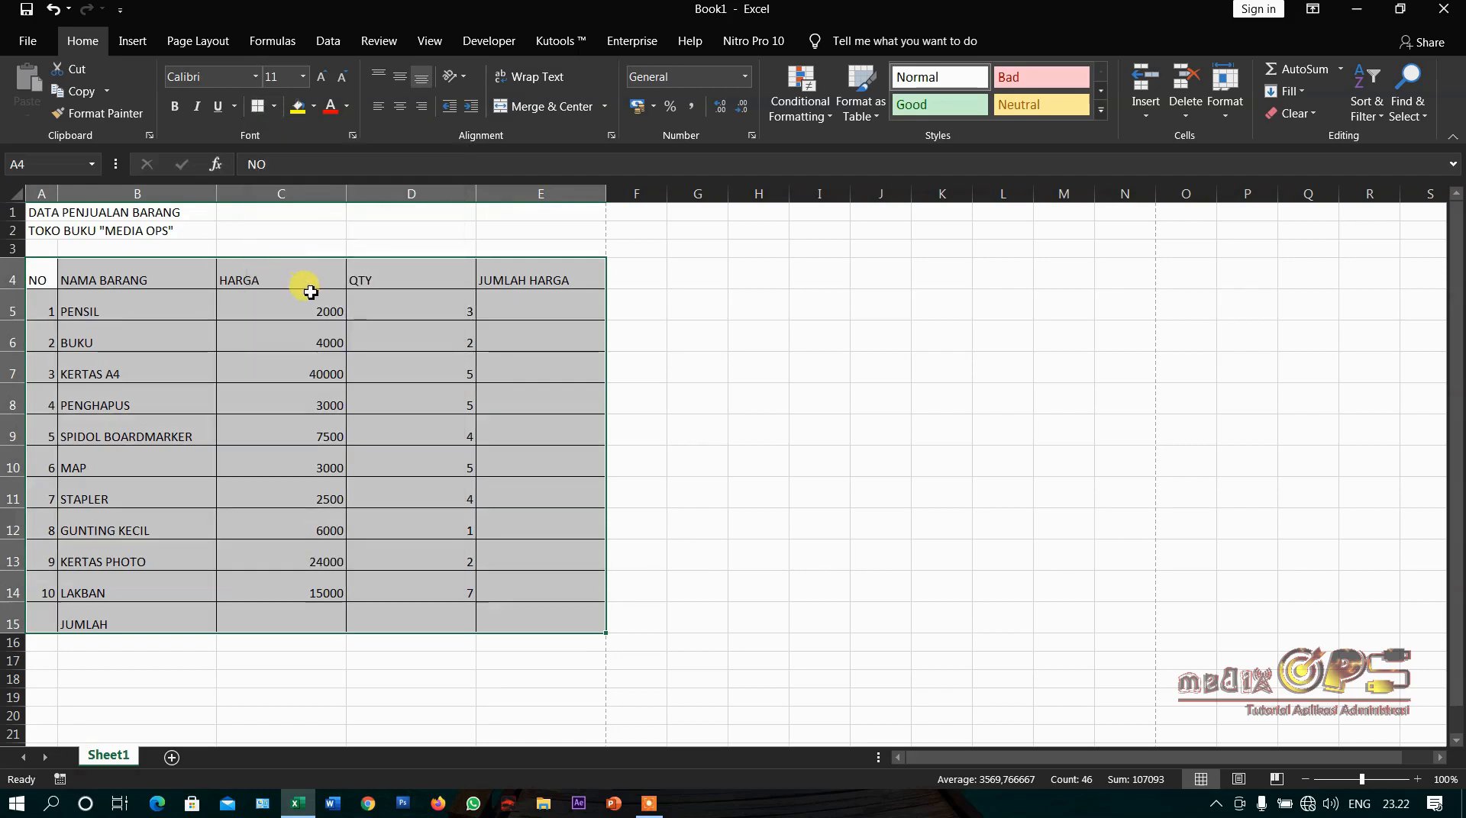
{"action": "left_click", "coordinate": [386, 337]}
{"action": "left_click", "coordinate": [190, 513]}
{"action": "left_click", "coordinate": [131, 387]}
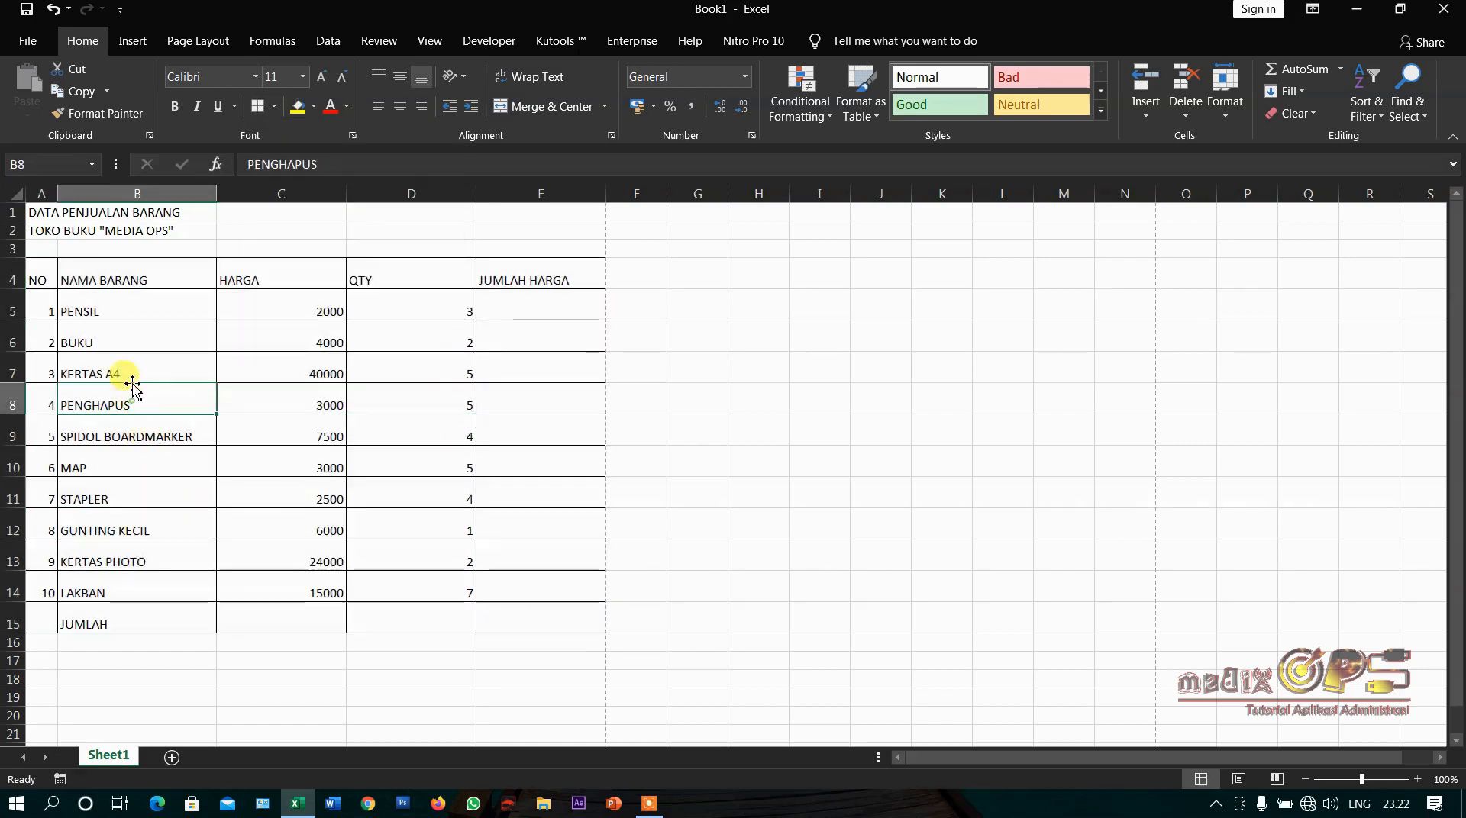
{"action": "left_click", "coordinate": [127, 297]}
{"action": "left_click", "coordinate": [127, 278]}
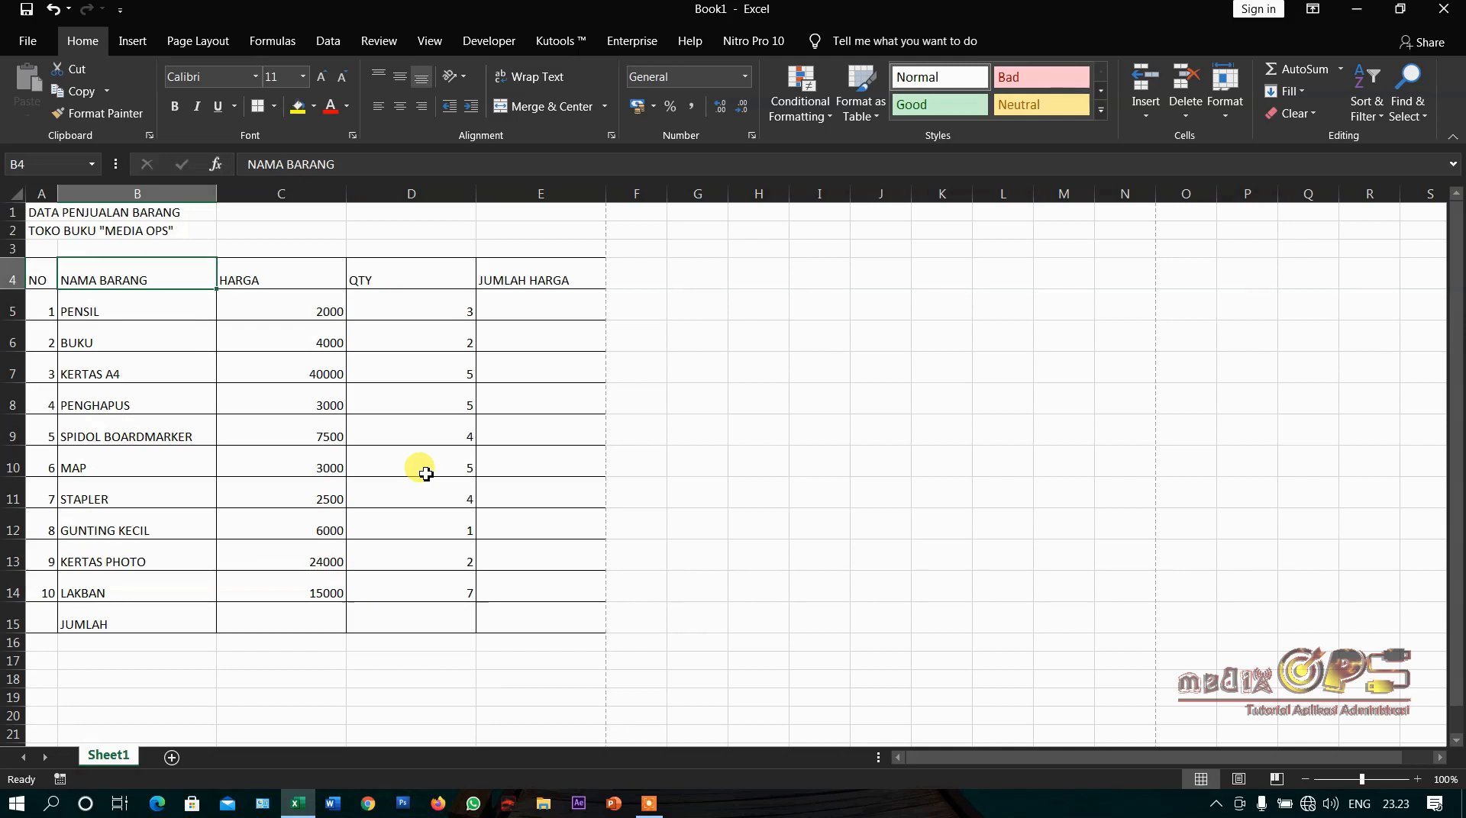
{"action": "left_click", "coordinate": [81, 313]}
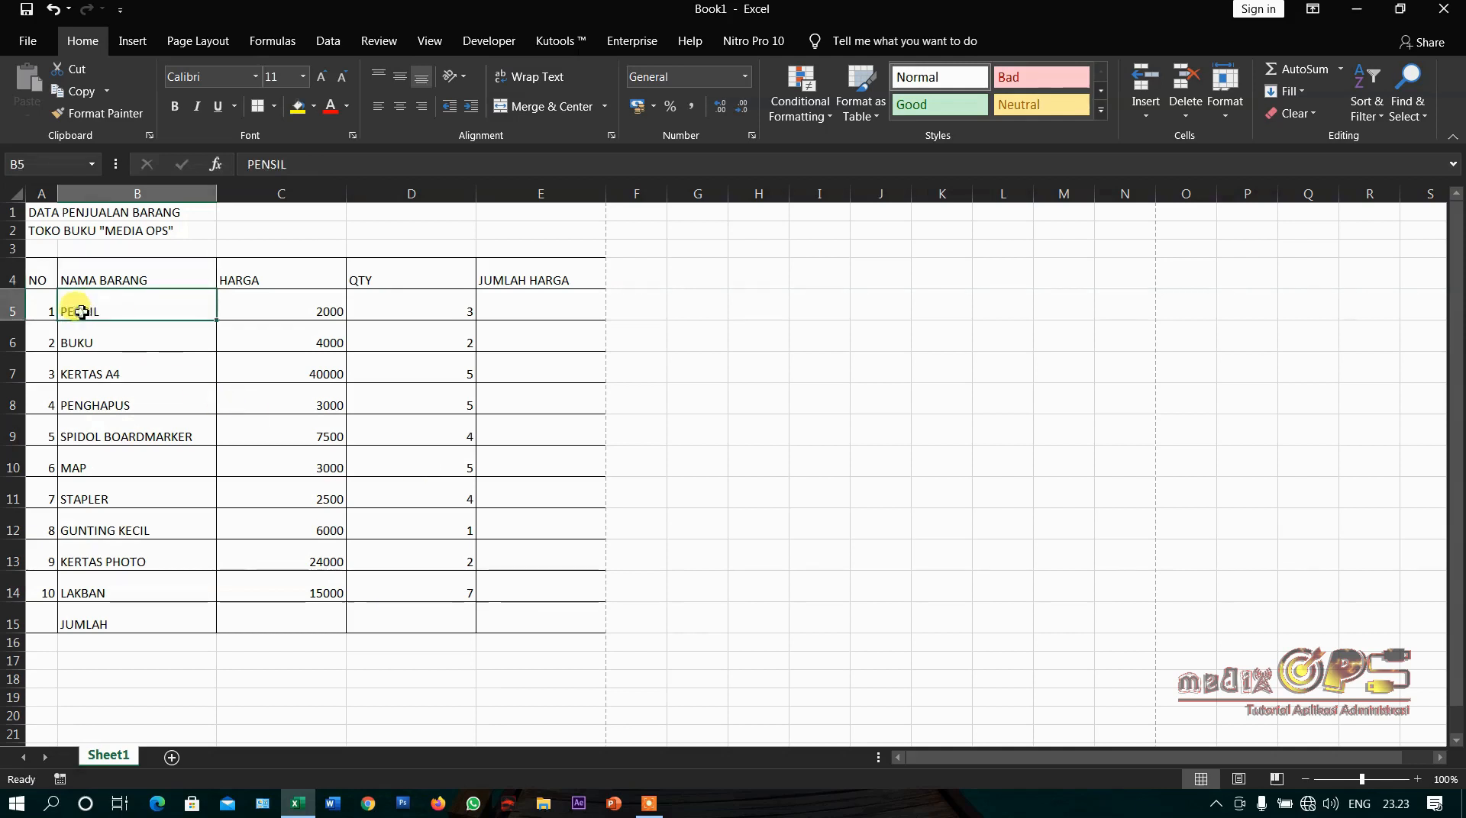
{"action": "left_click", "coordinate": [74, 280]}
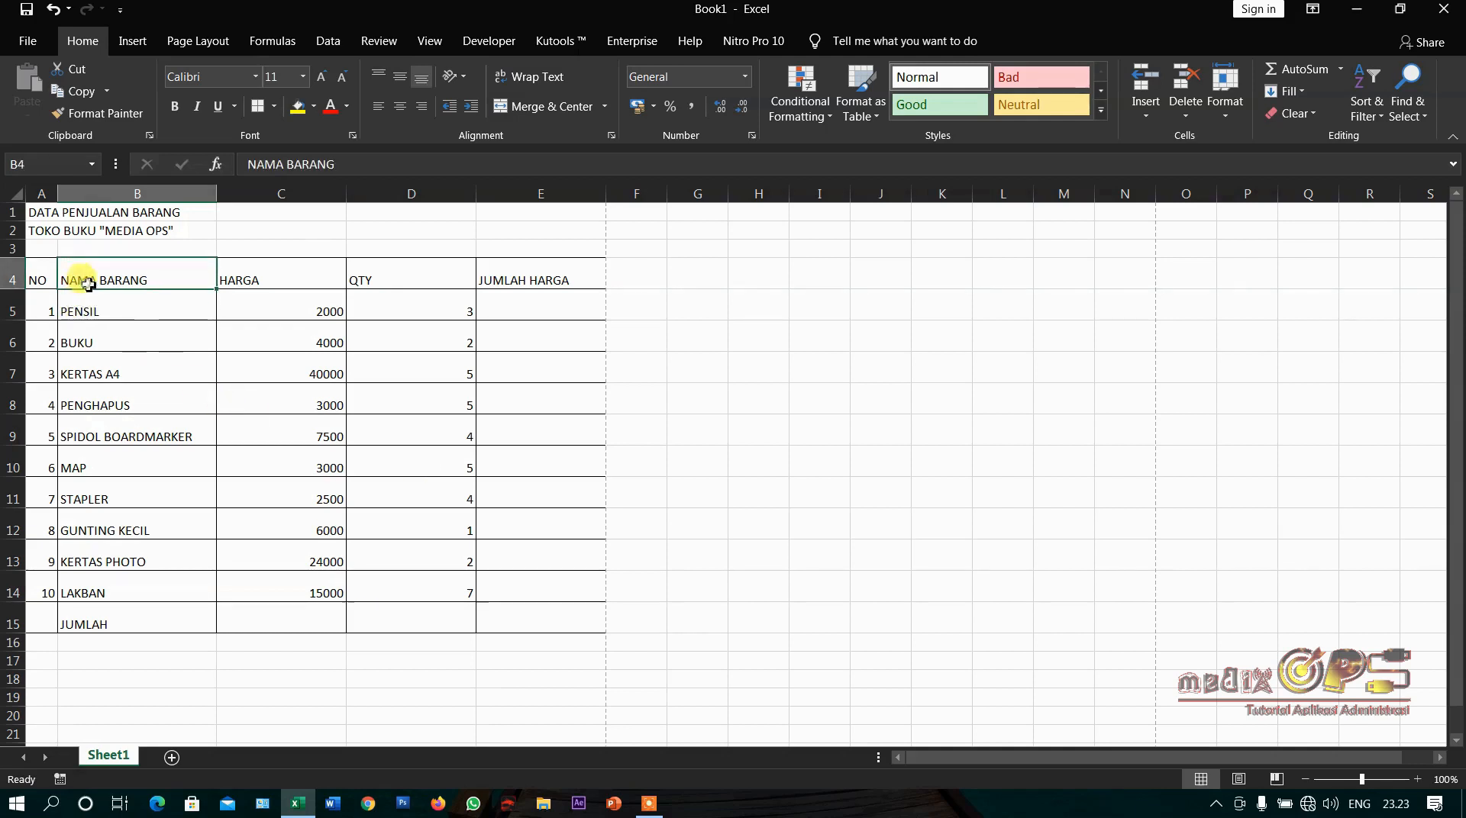
Fill the header row A4:E4 with the standard yellow colour
{"action": "left_click", "coordinate": [40, 277]}
{"action": "left_click_drag", "start_coordinate": [41, 277], "coordinate": [542, 269]}
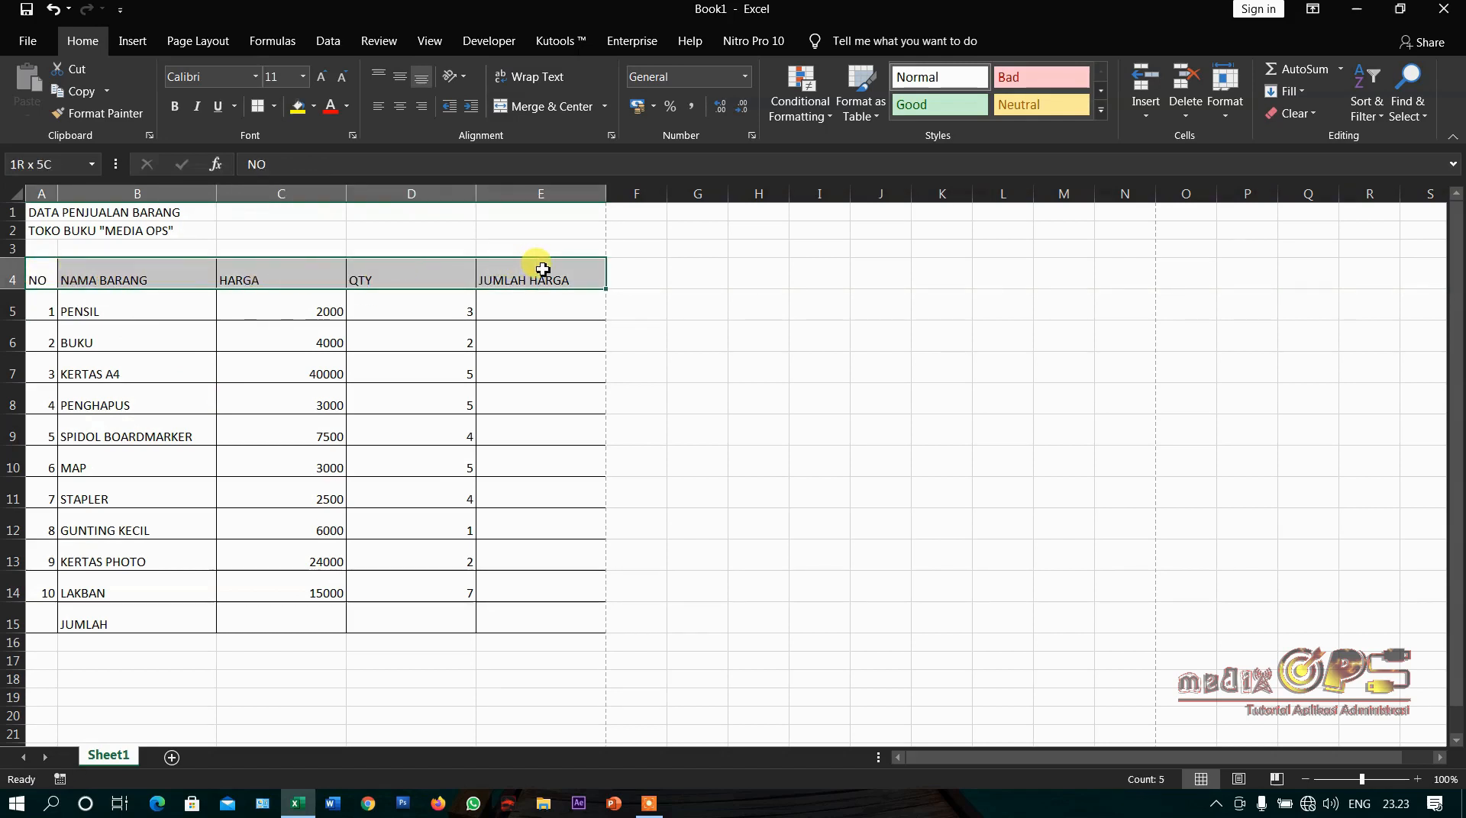
{"action": "left_click", "coordinate": [315, 108]}
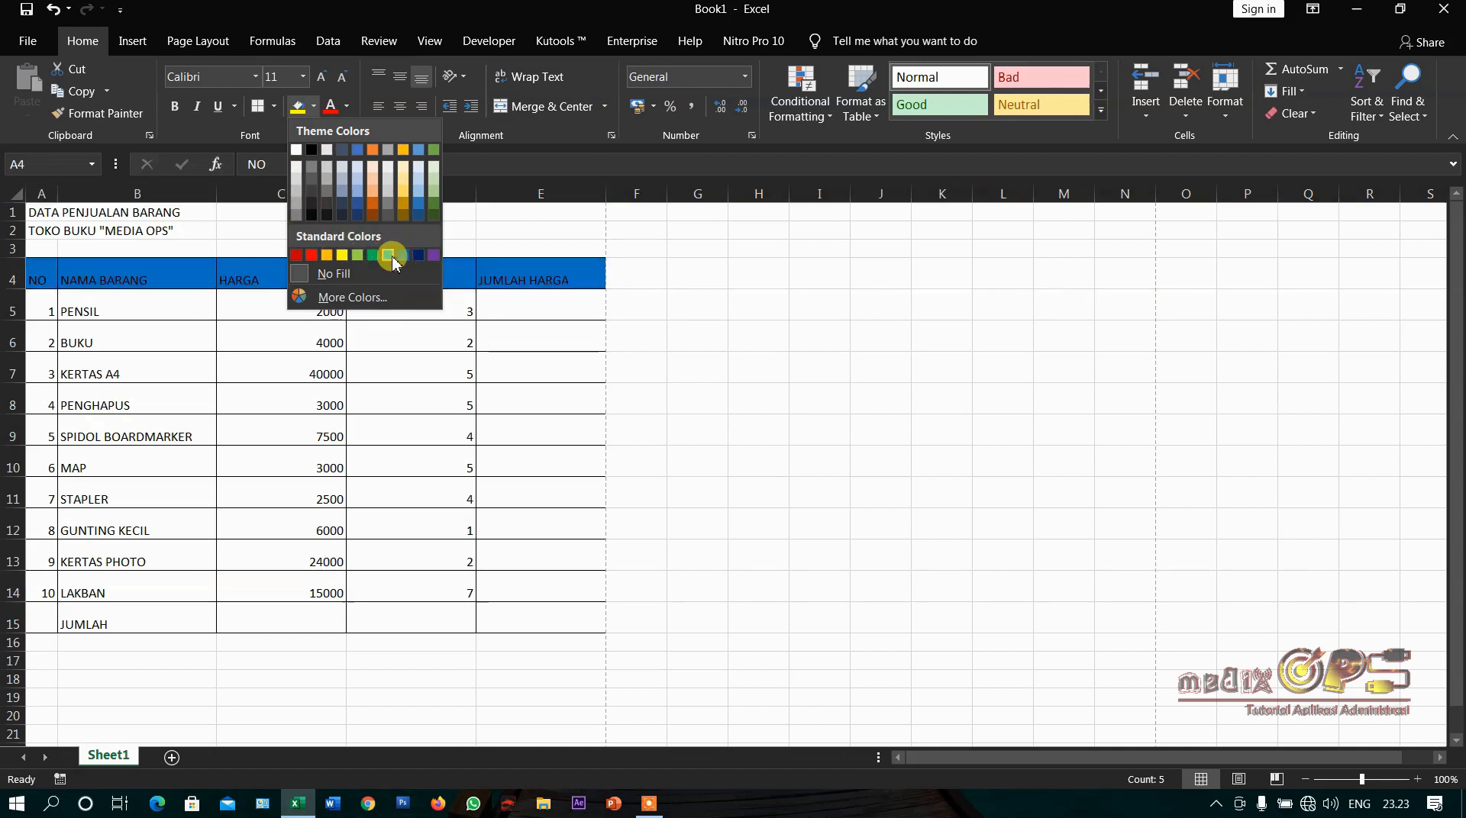
{"action": "left_click", "coordinate": [342, 255]}
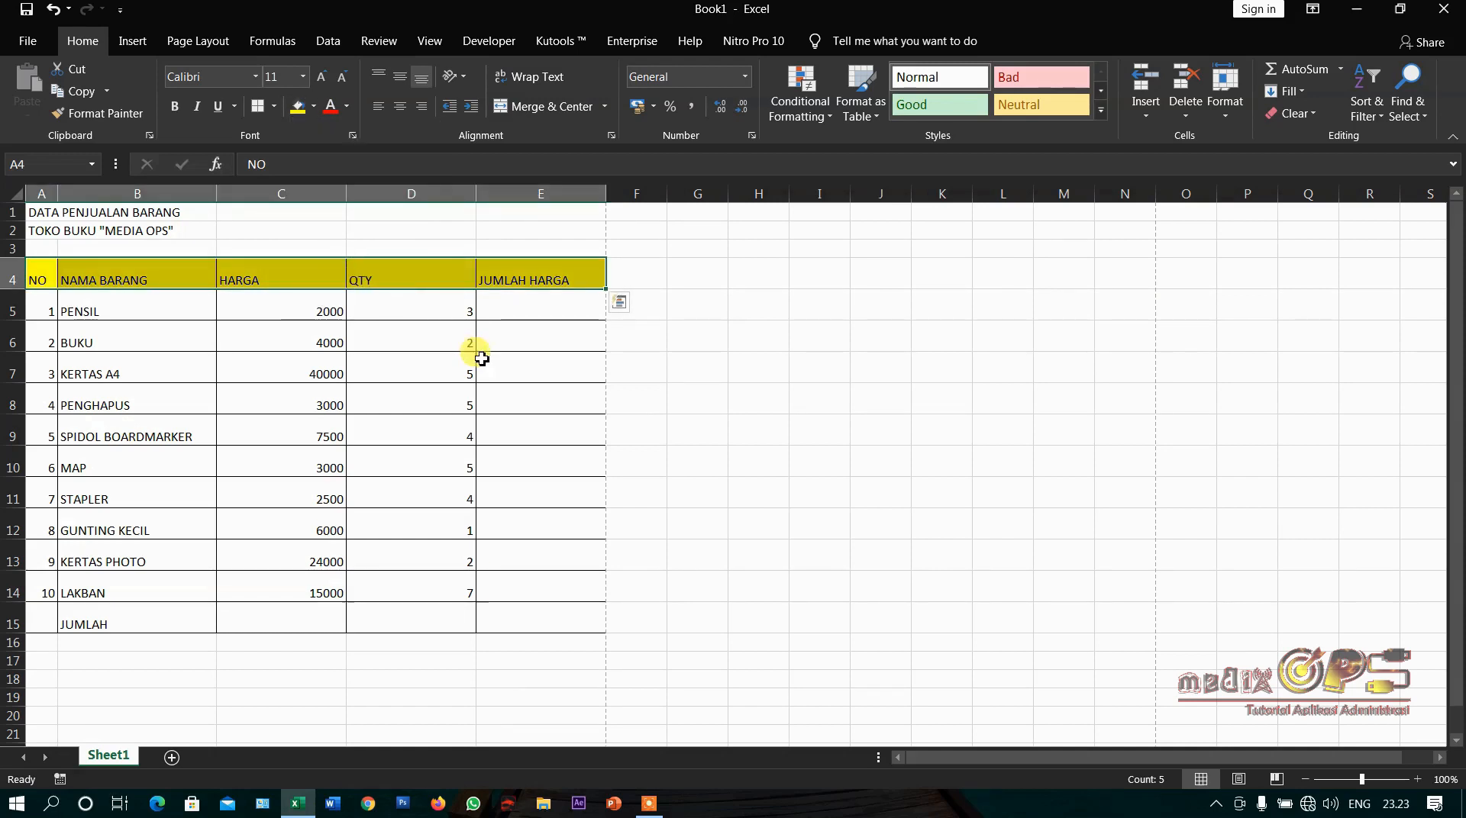
{"action": "left_click", "coordinate": [482, 359]}
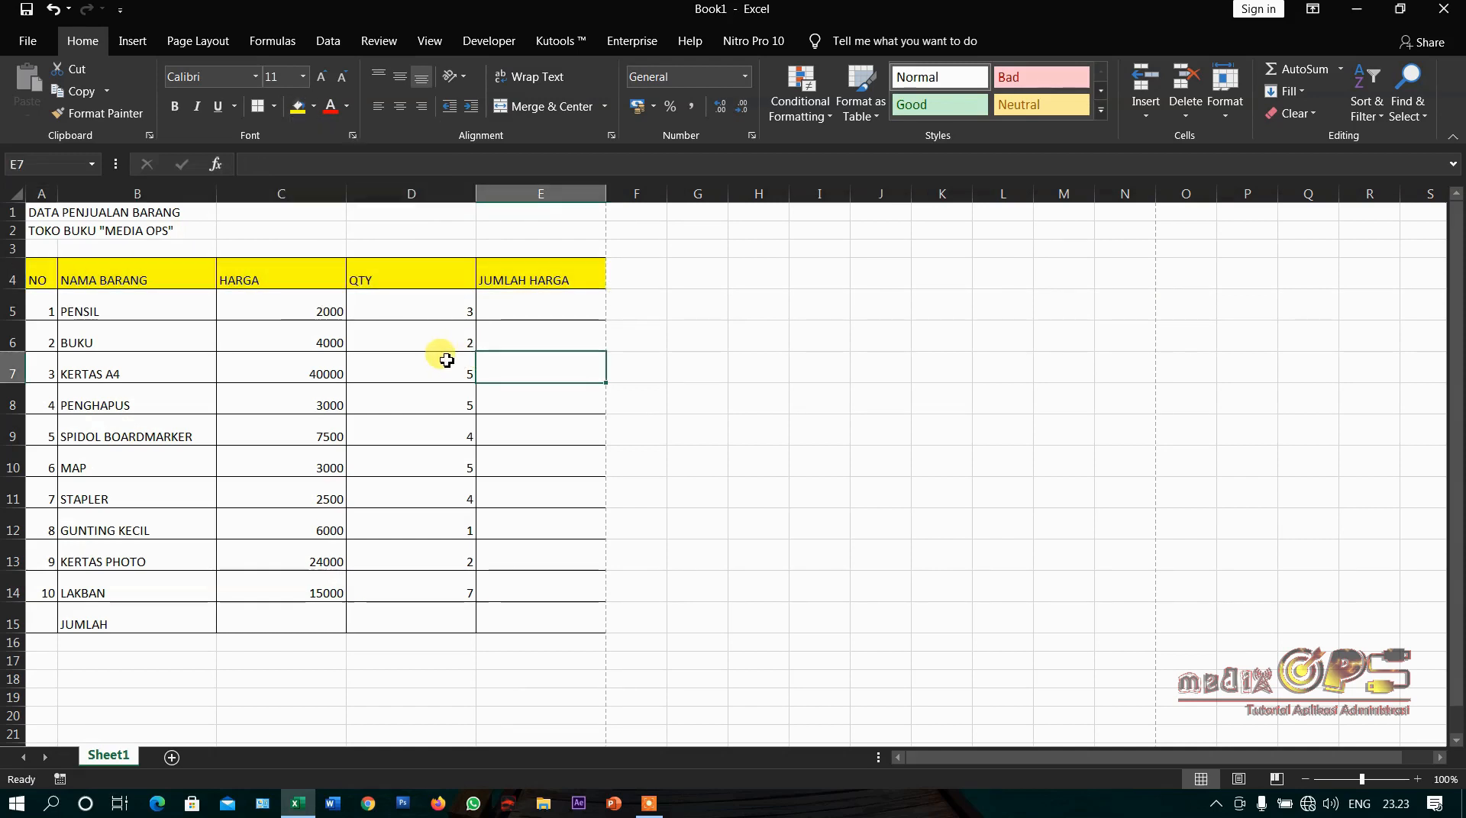
Fill the header row A4:E4 with black and set its text colour to white
{"action": "left_click", "coordinate": [35, 279]}
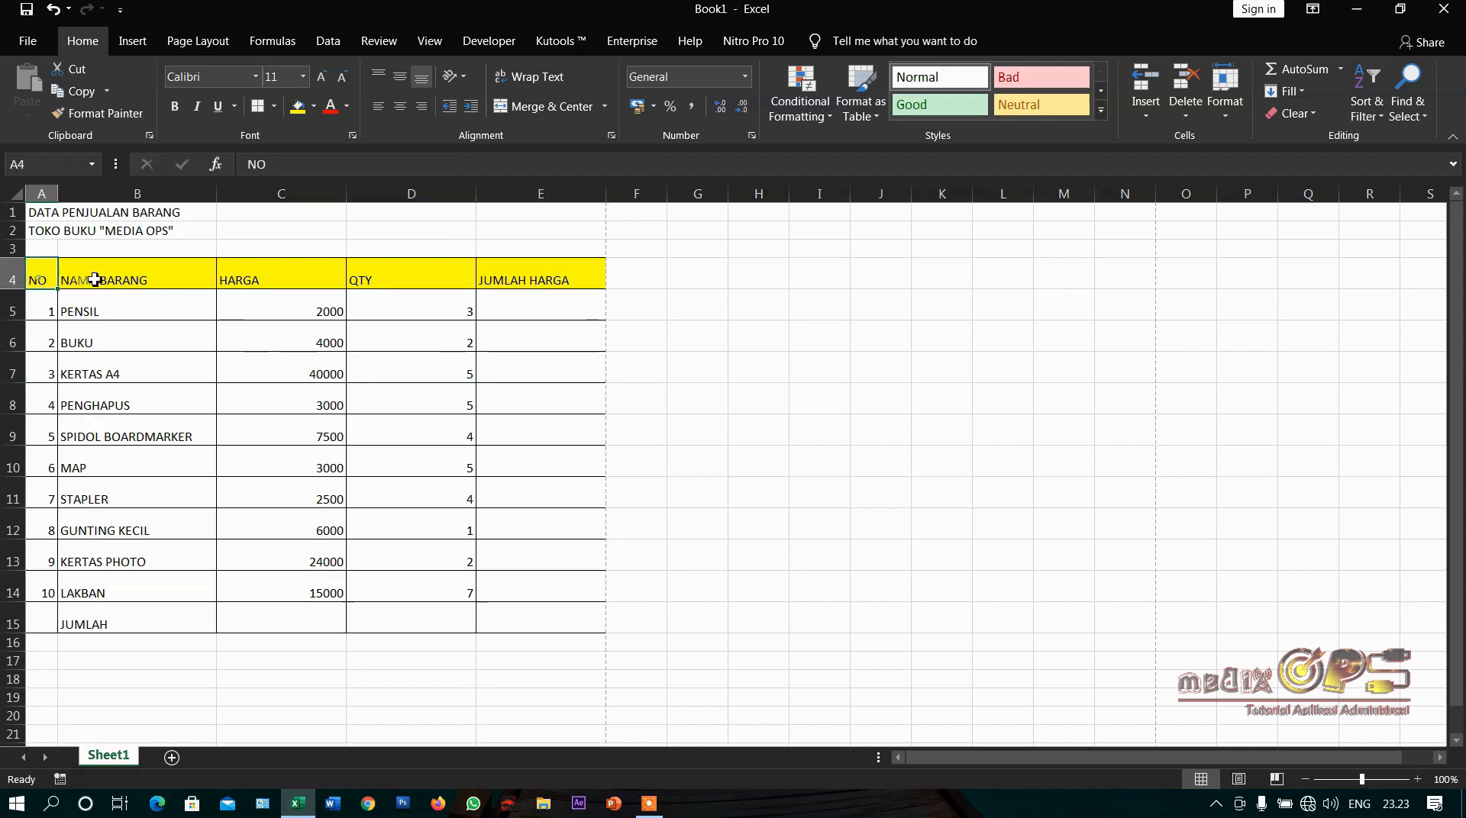
{"action": "left_click_drag", "start_coordinate": [94, 279], "coordinate": [566, 277]}
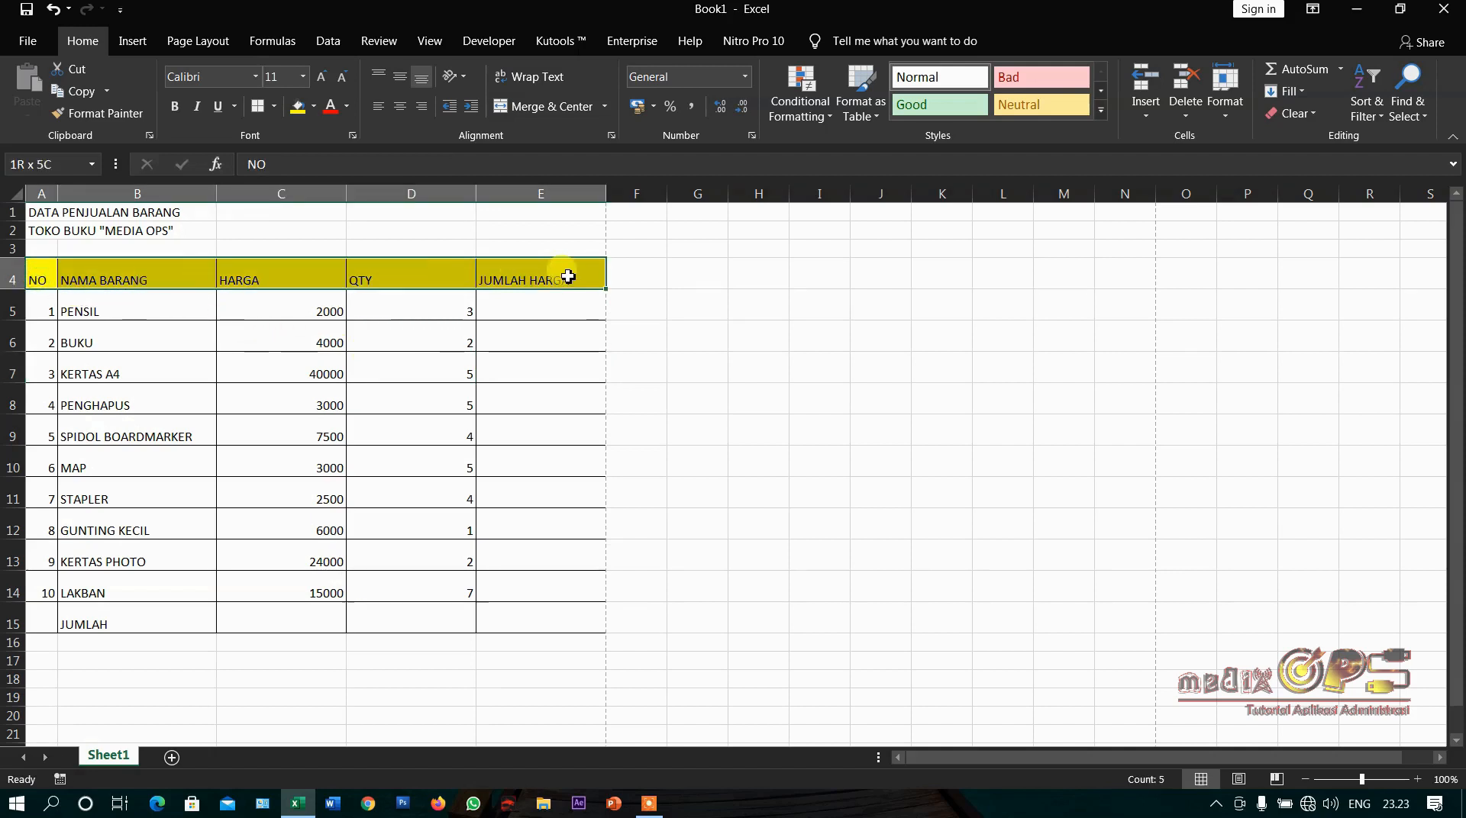
{"action": "left_click", "coordinate": [314, 112]}
{"action": "left_click", "coordinate": [311, 144]}
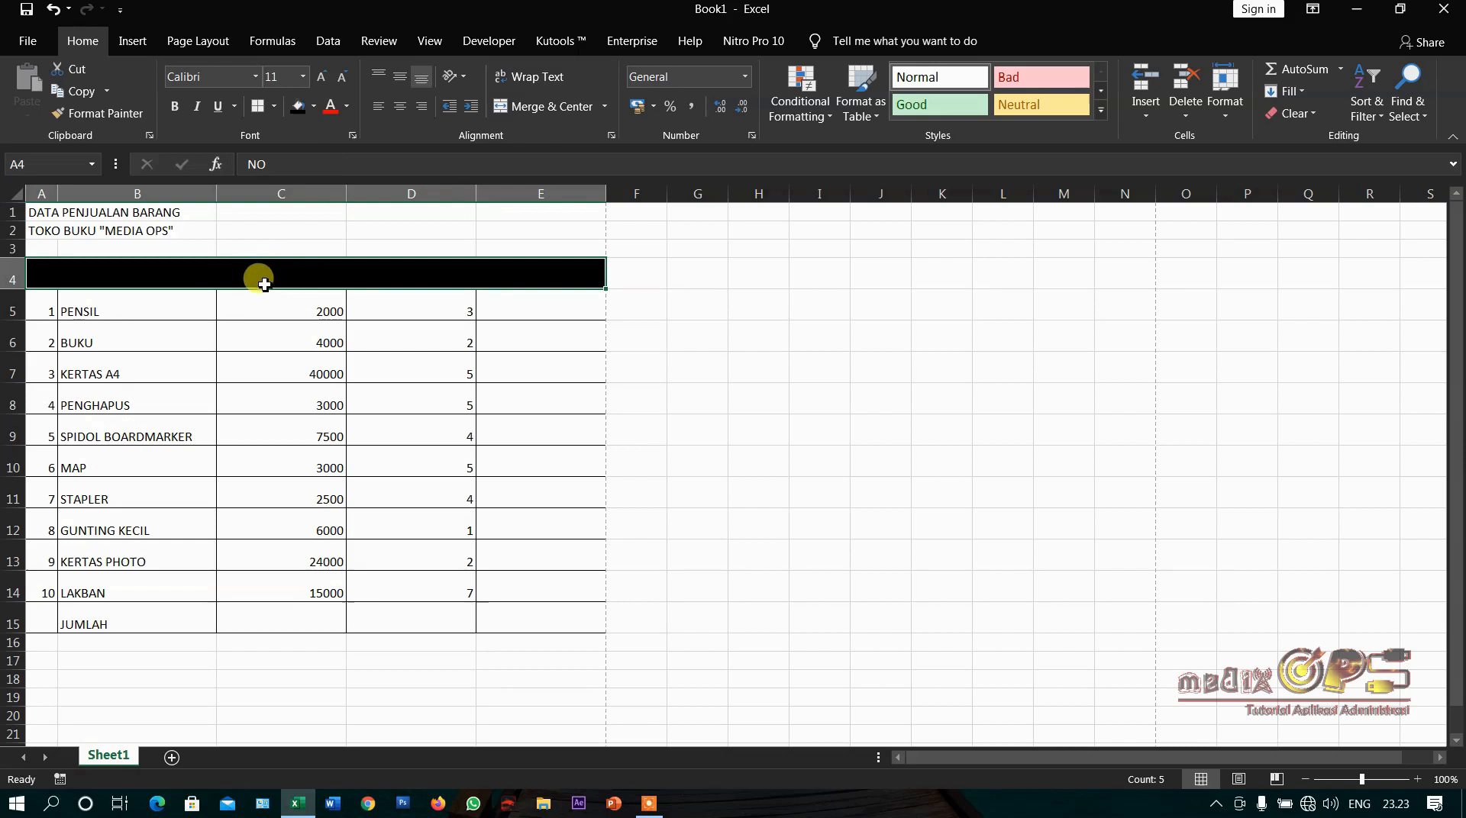
{"action": "left_click", "coordinate": [347, 107]}
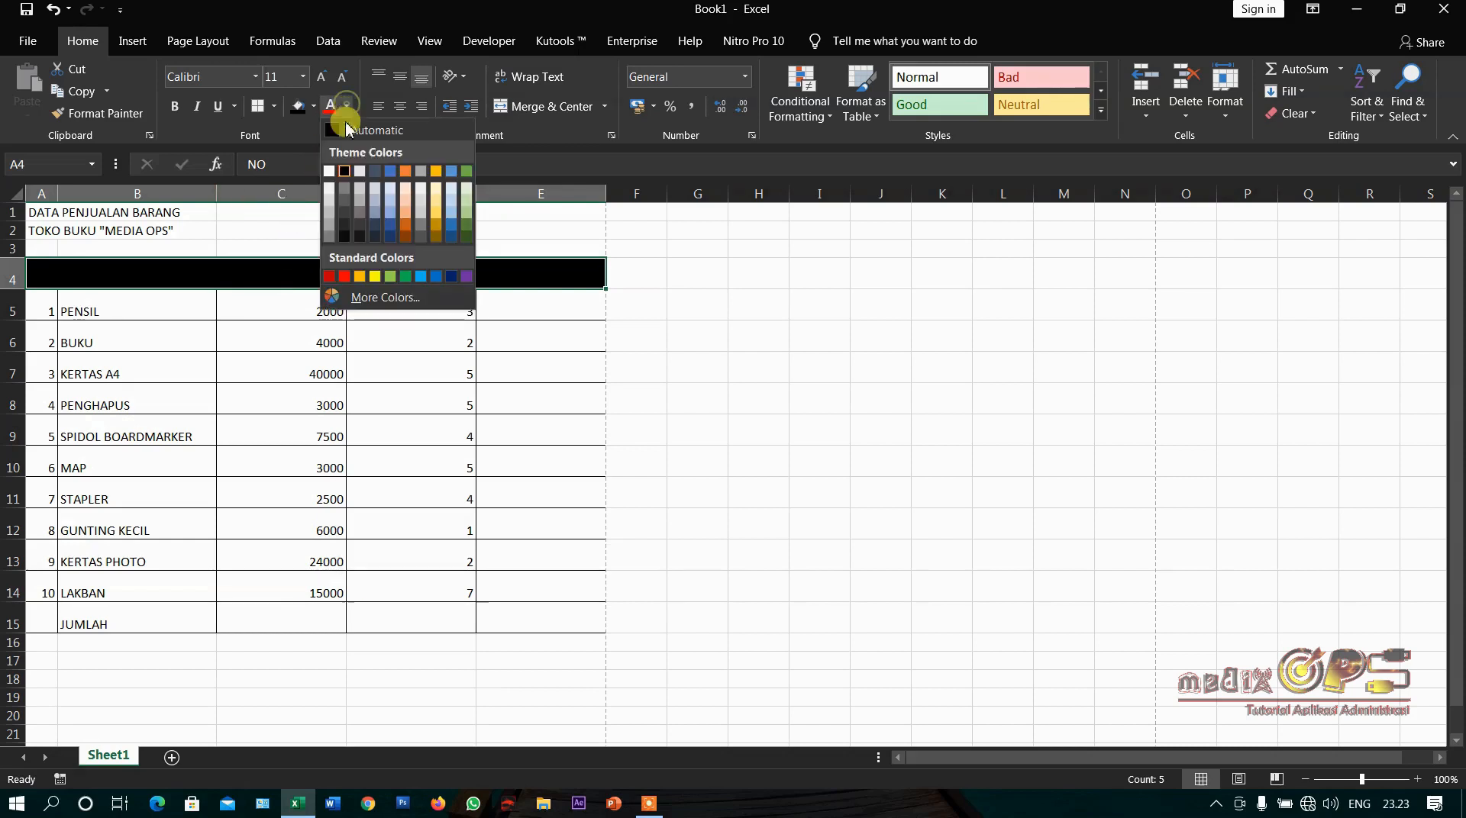
{"action": "left_click", "coordinate": [329, 170]}
{"action": "left_click", "coordinate": [184, 334]}
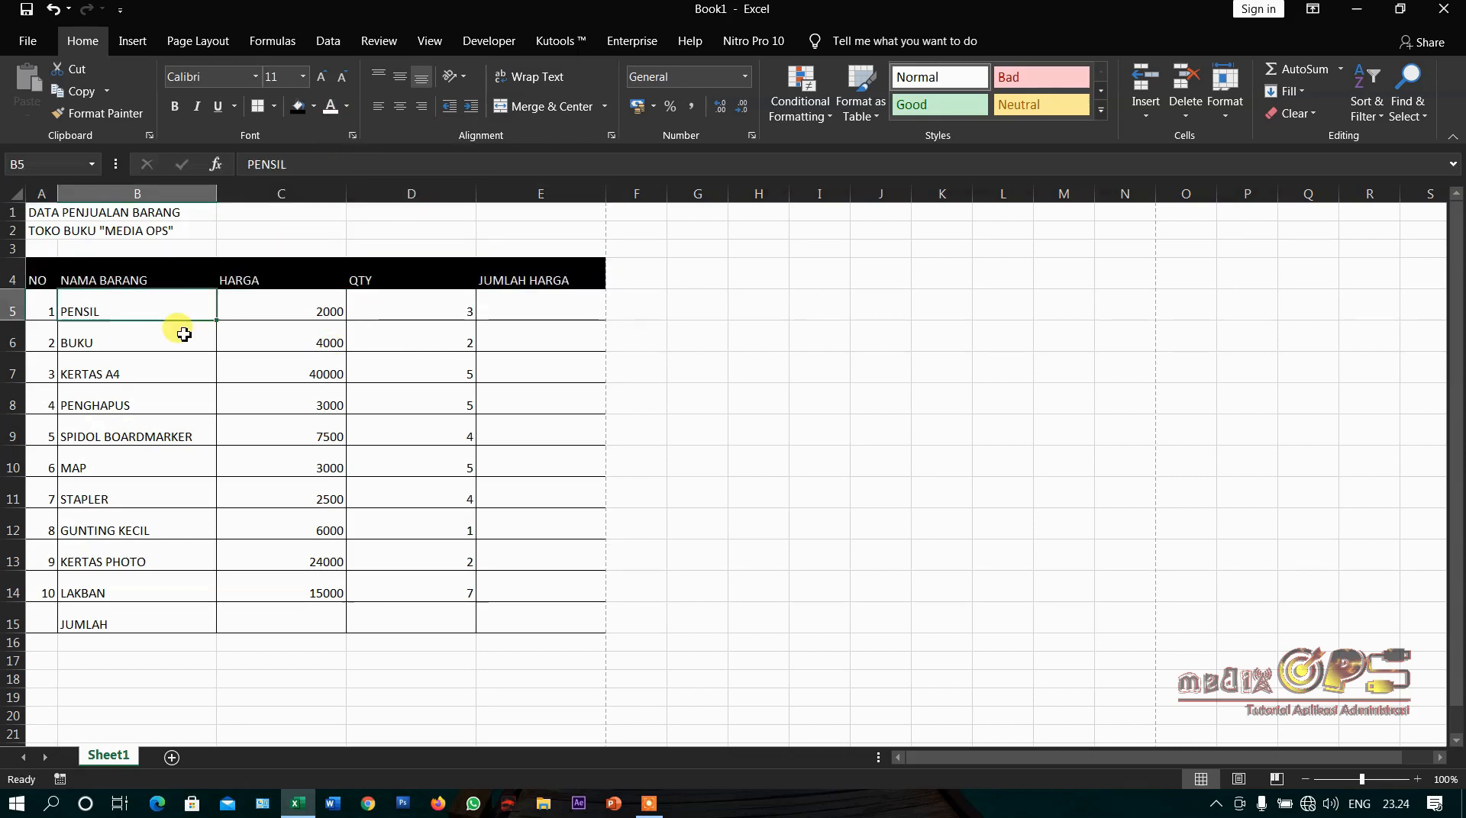
{"action": "left_click", "coordinate": [173, 347]}
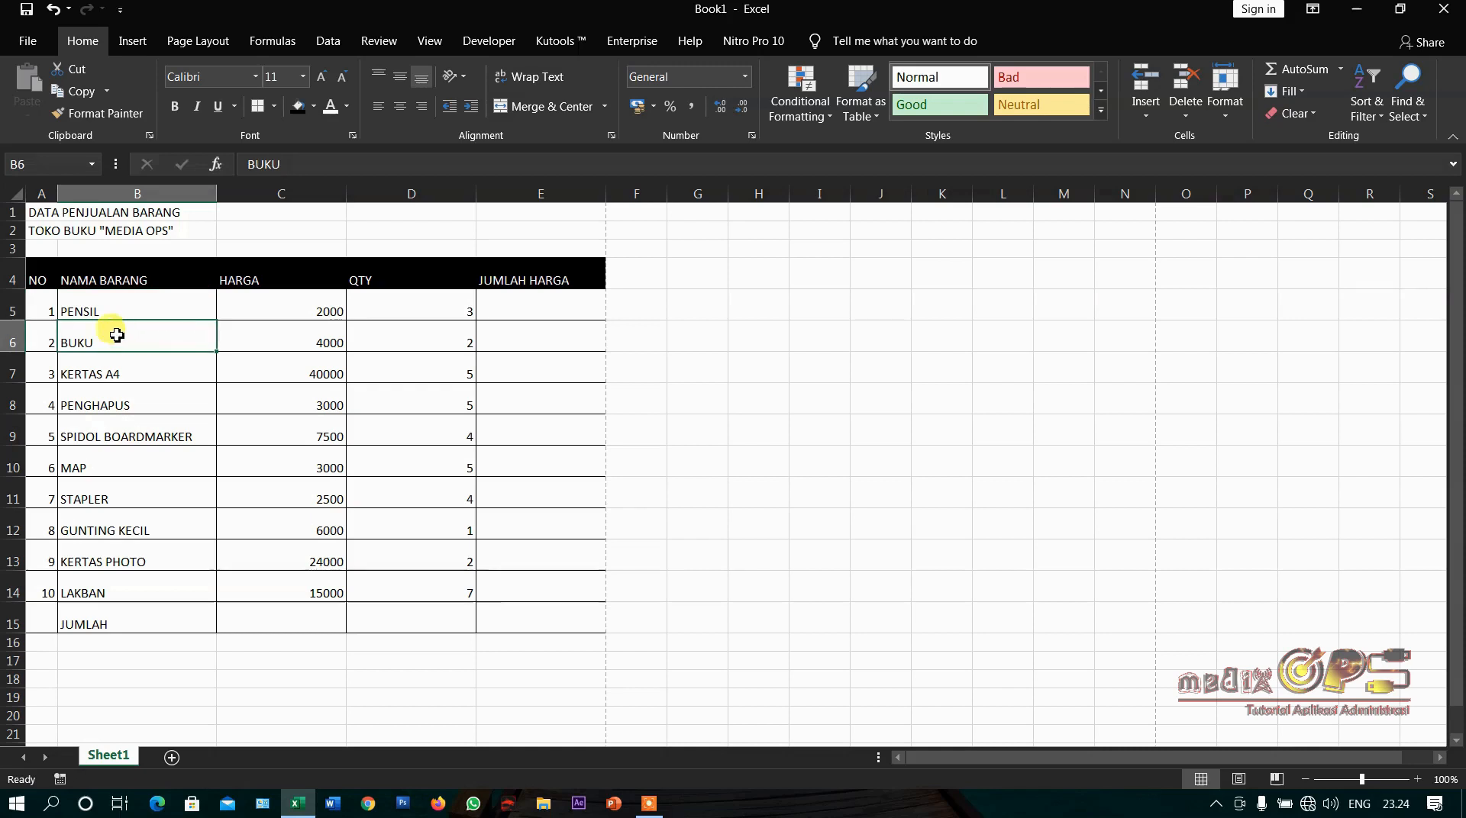
{"action": "left_click", "coordinate": [80, 305]}
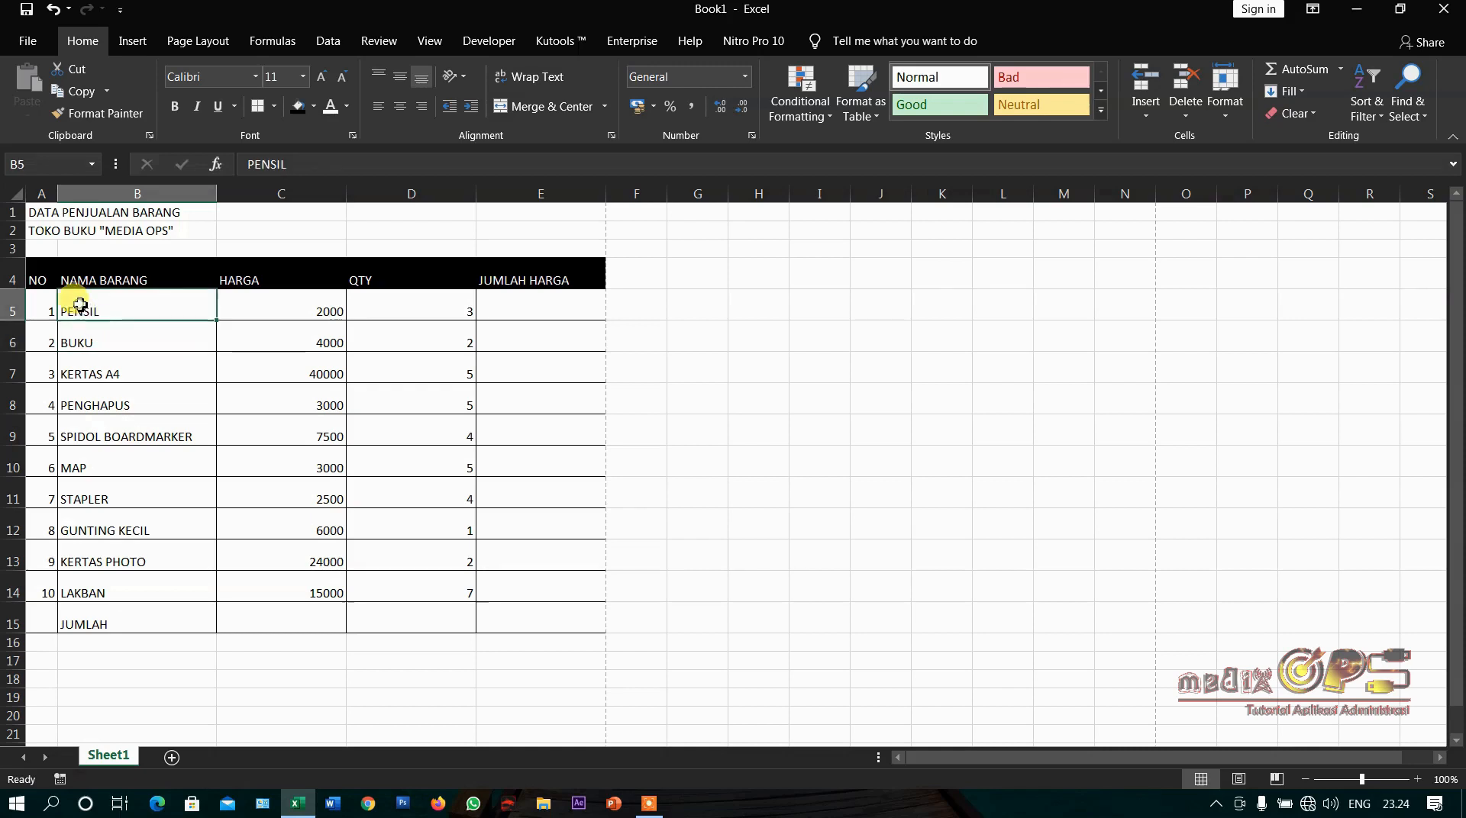
{"action": "left_click", "coordinate": [118, 334]}
{"action": "left_click", "coordinate": [125, 377]}
{"action": "left_click", "coordinate": [99, 311]}
{"action": "left_click", "coordinate": [143, 371]}
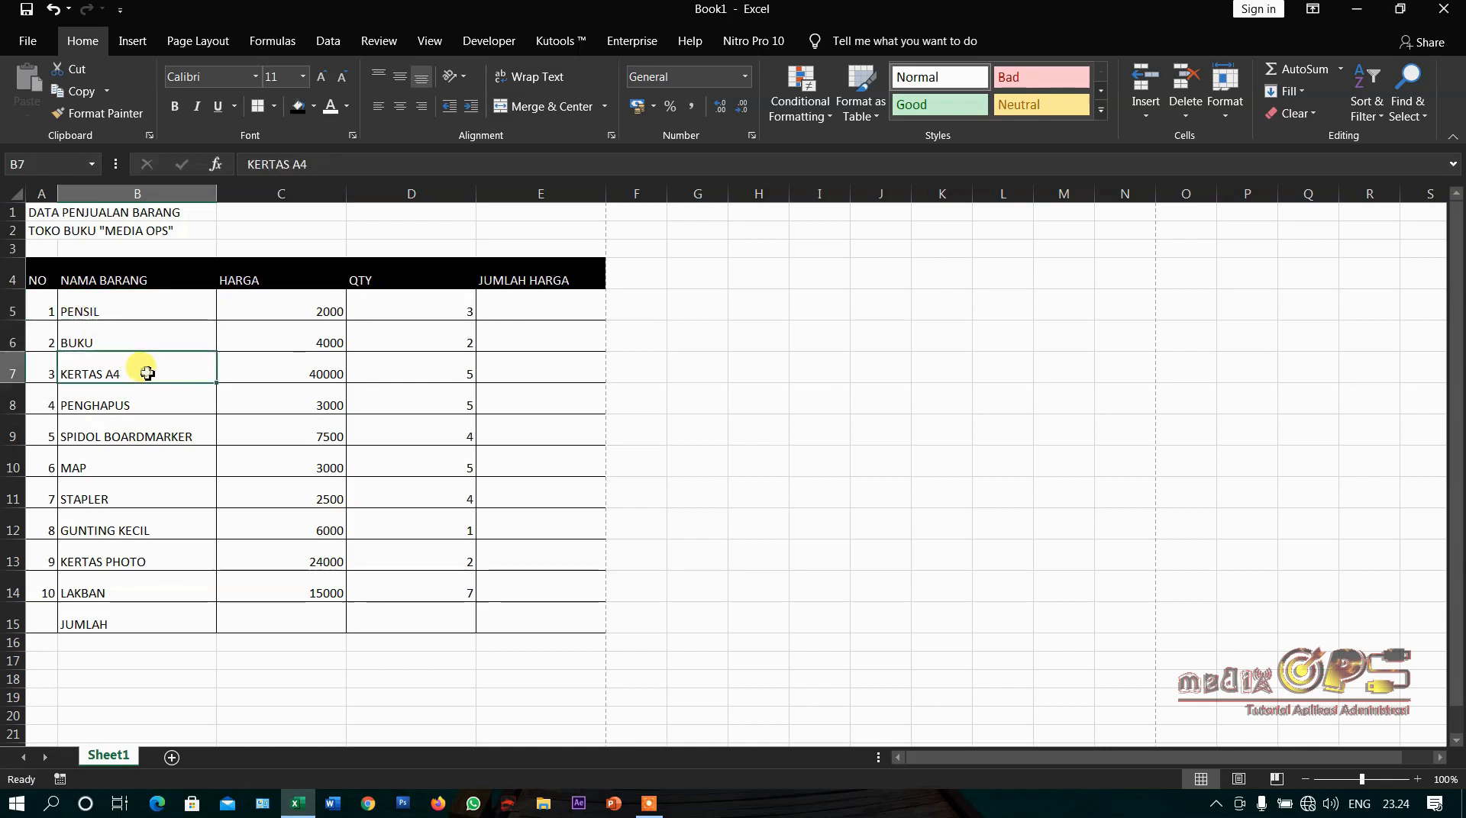
{"action": "left_click", "coordinate": [111, 313]}
Set the font of the whole table A4:E15 to Agency FB at size 14
{"action": "left_click_drag", "start_coordinate": [48, 284], "coordinate": [562, 612]}
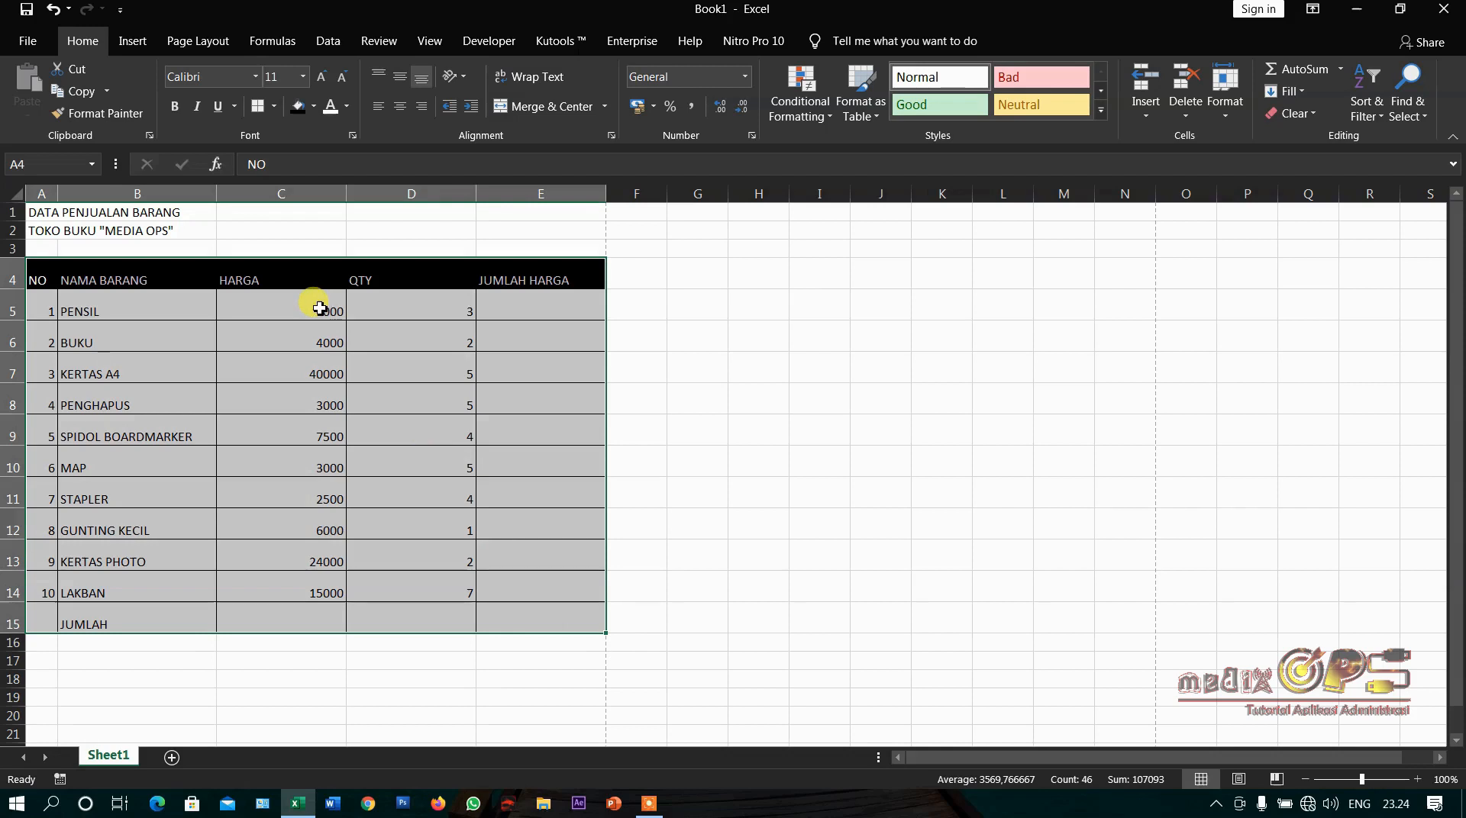
{"action": "left_click", "coordinate": [255, 77]}
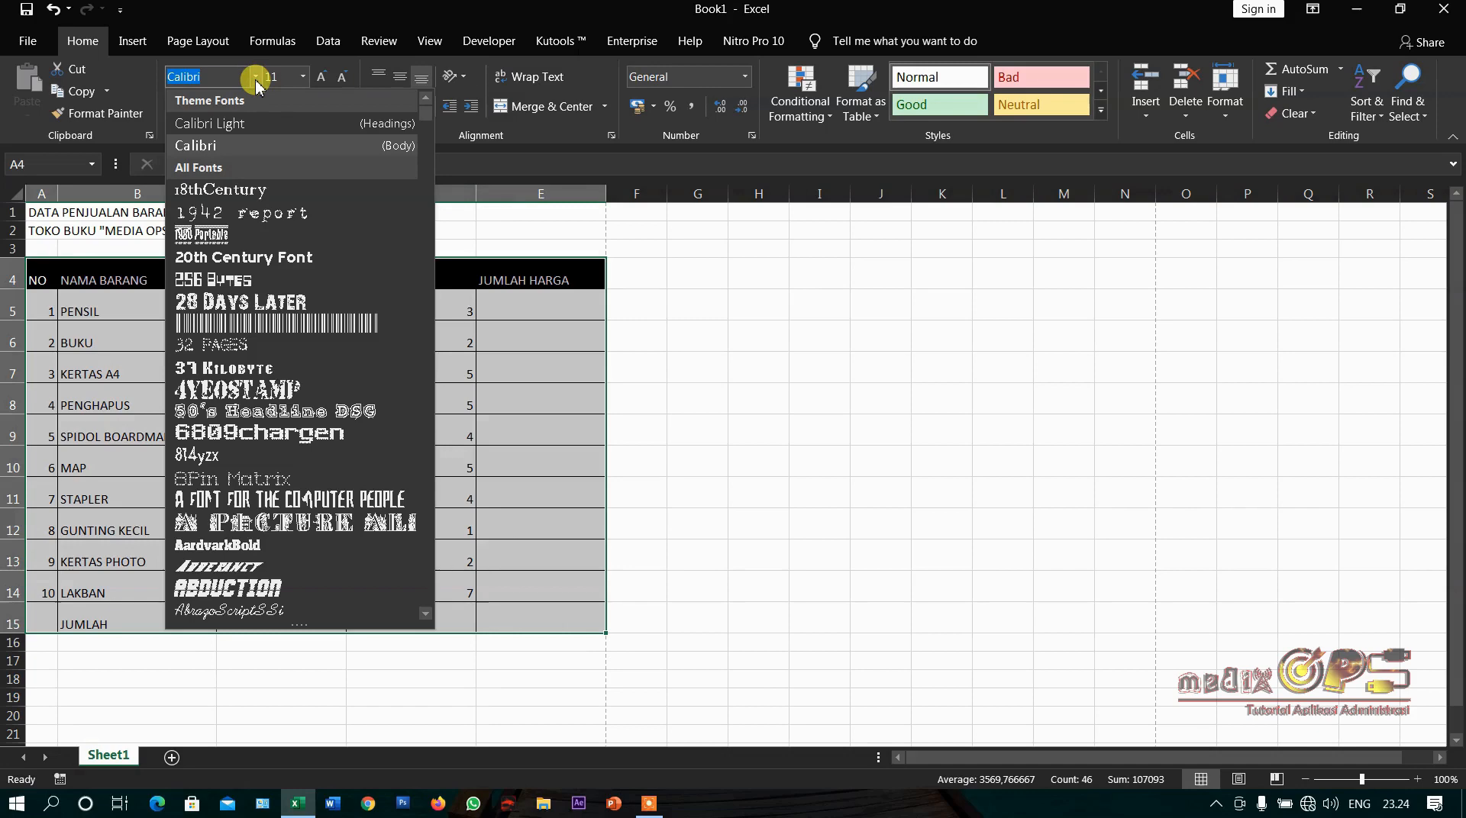
{"action": "scroll", "coordinate": [284, 413], "scroll_direction": "down", "scroll_amount": 5}
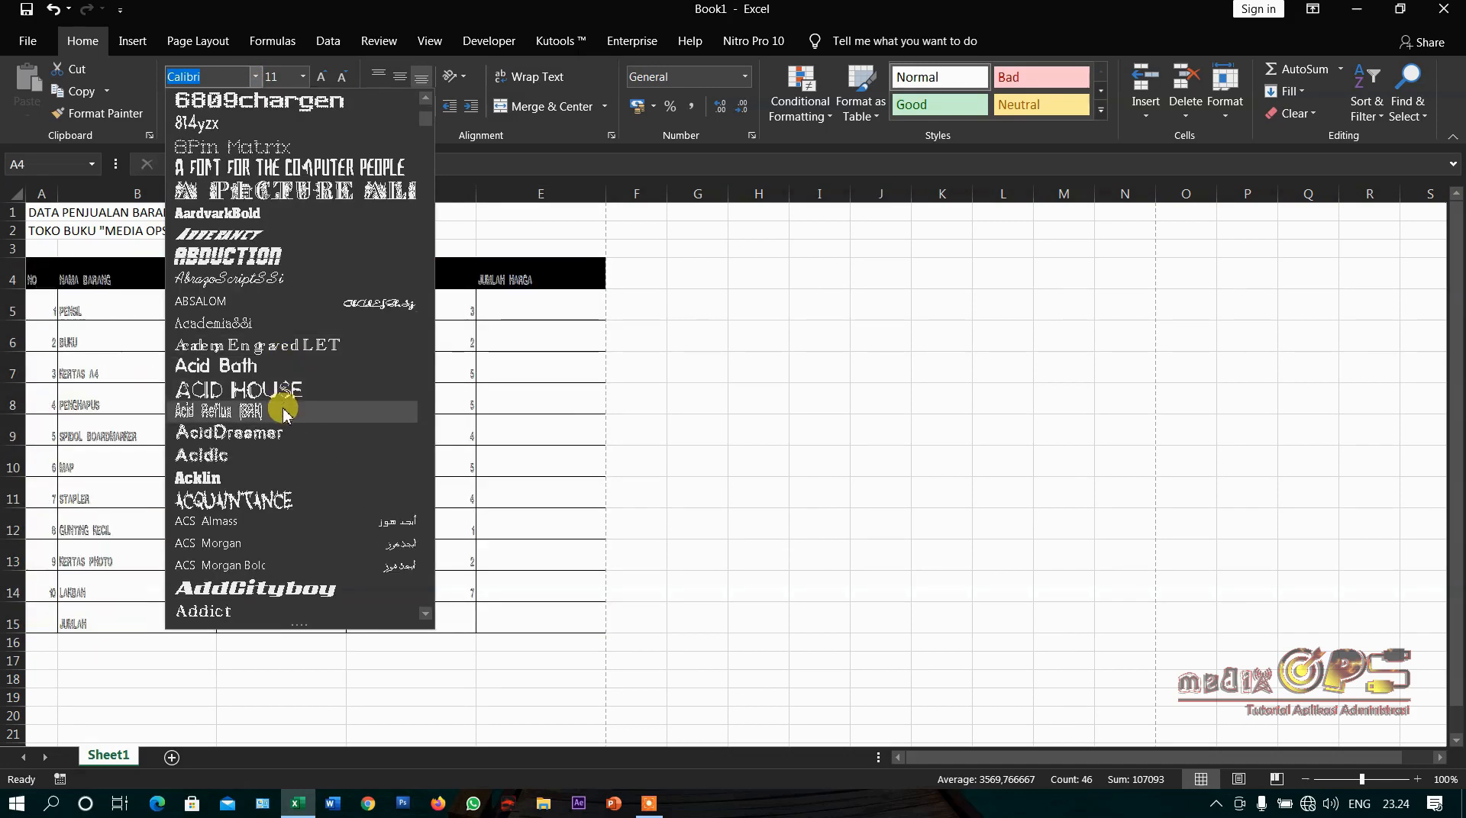
{"action": "scroll", "coordinate": [304, 517], "scroll_direction": "down", "scroll_amount": 8}
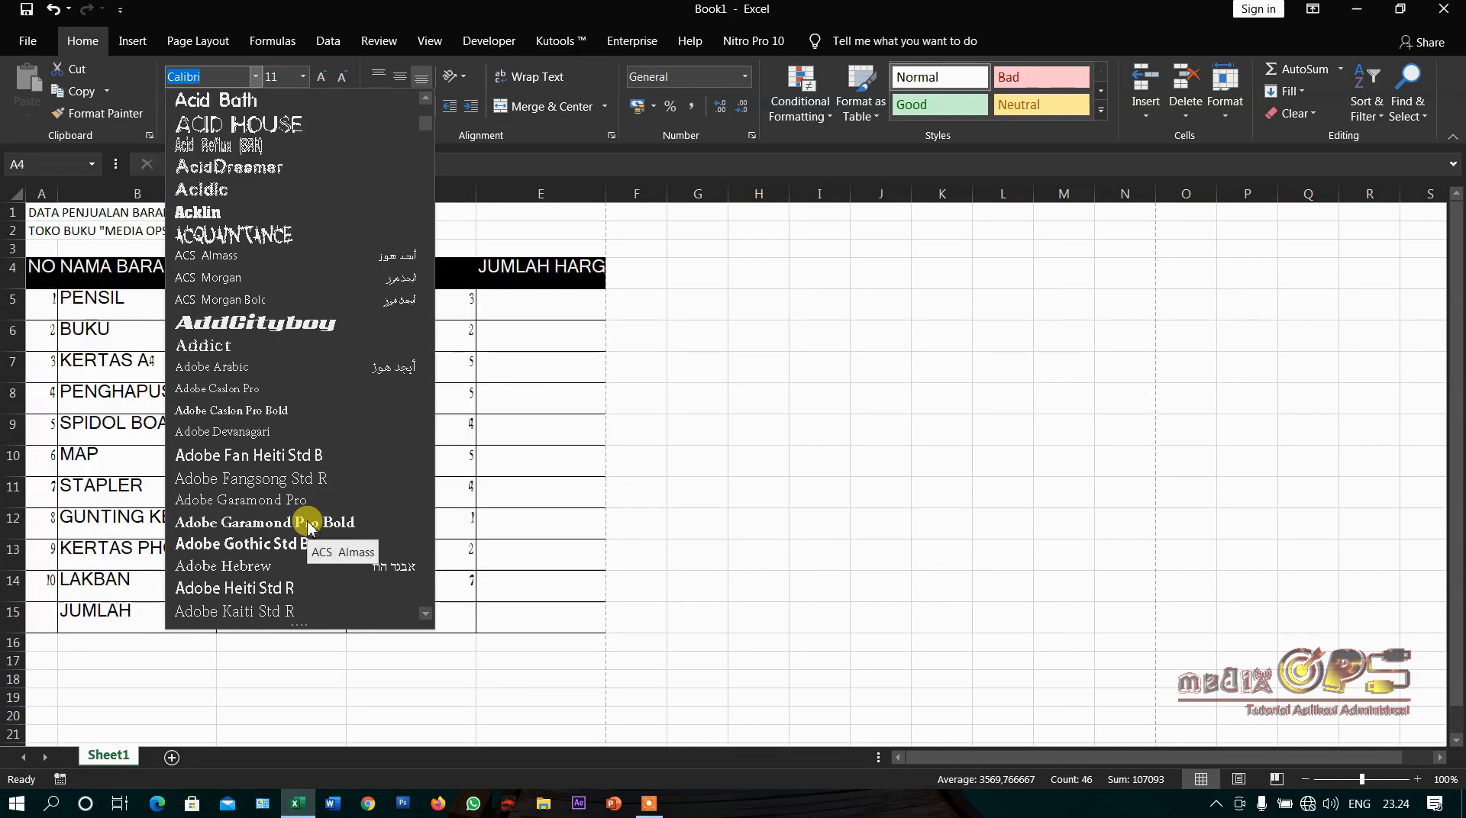
{"action": "scroll", "coordinate": [309, 527], "scroll_direction": "down", "scroll_amount": 3}
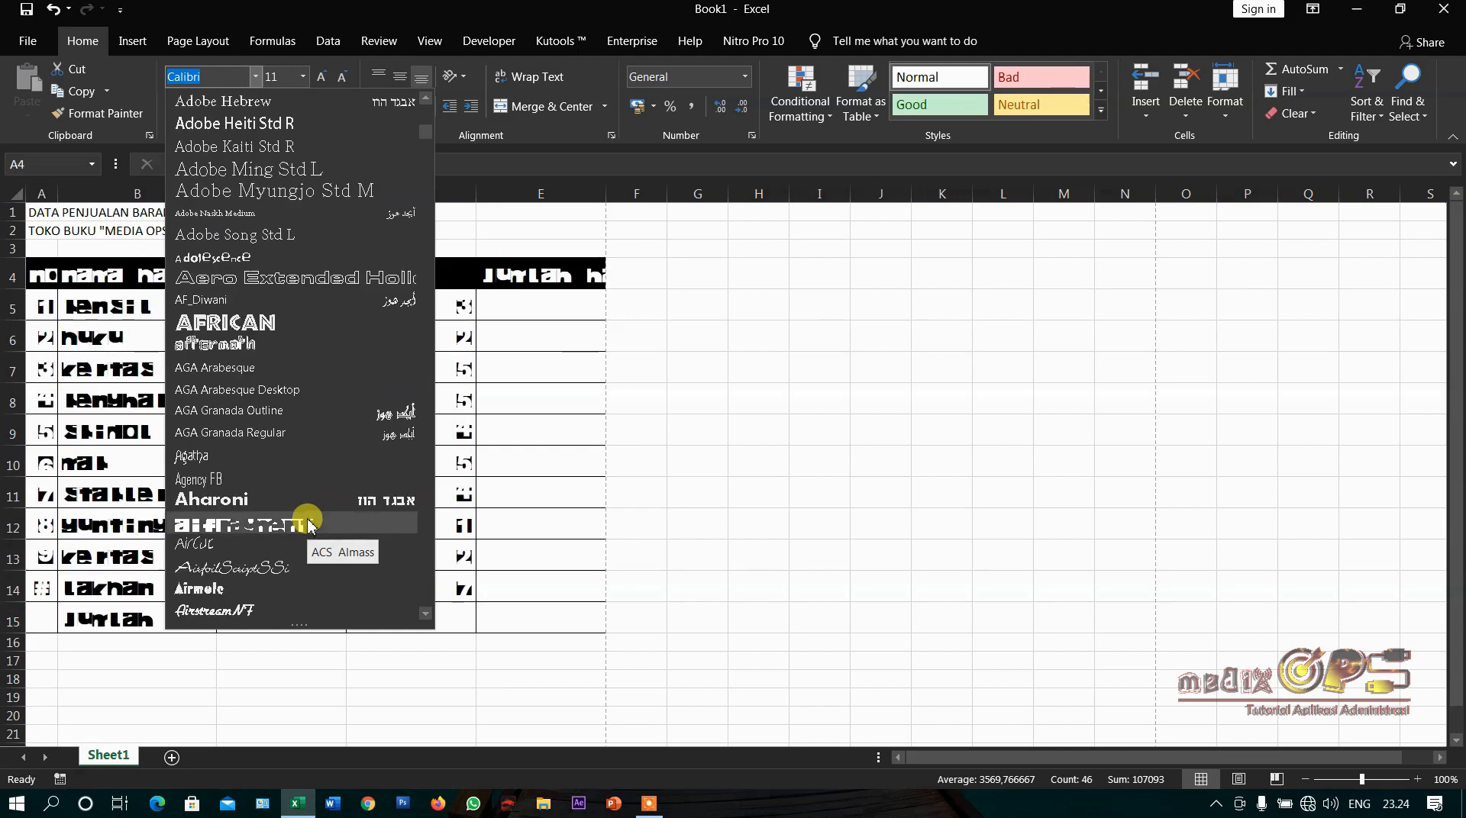
{"action": "left_click", "coordinate": [274, 480]}
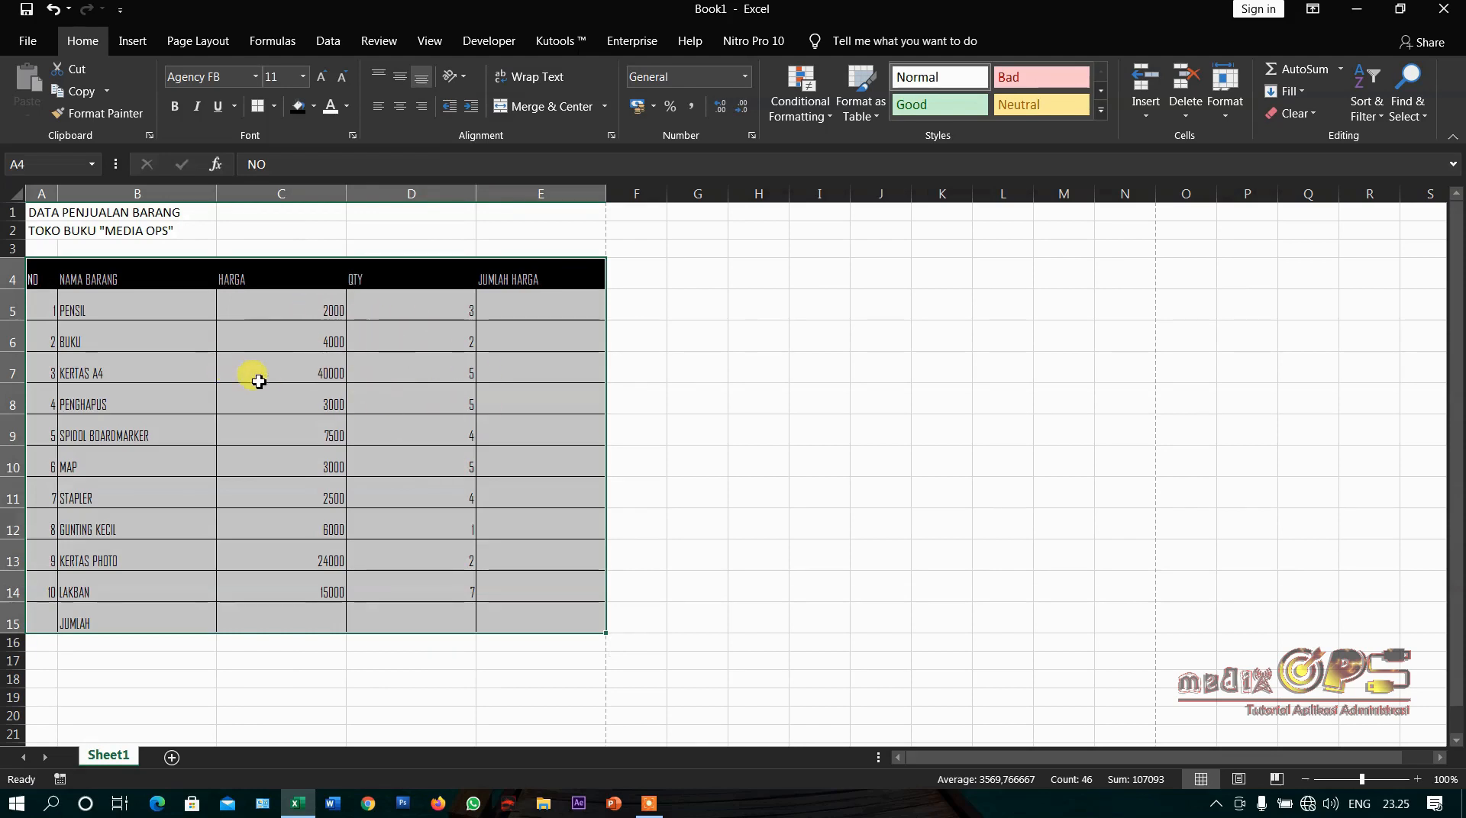
{"action": "left_click", "coordinate": [303, 76]}
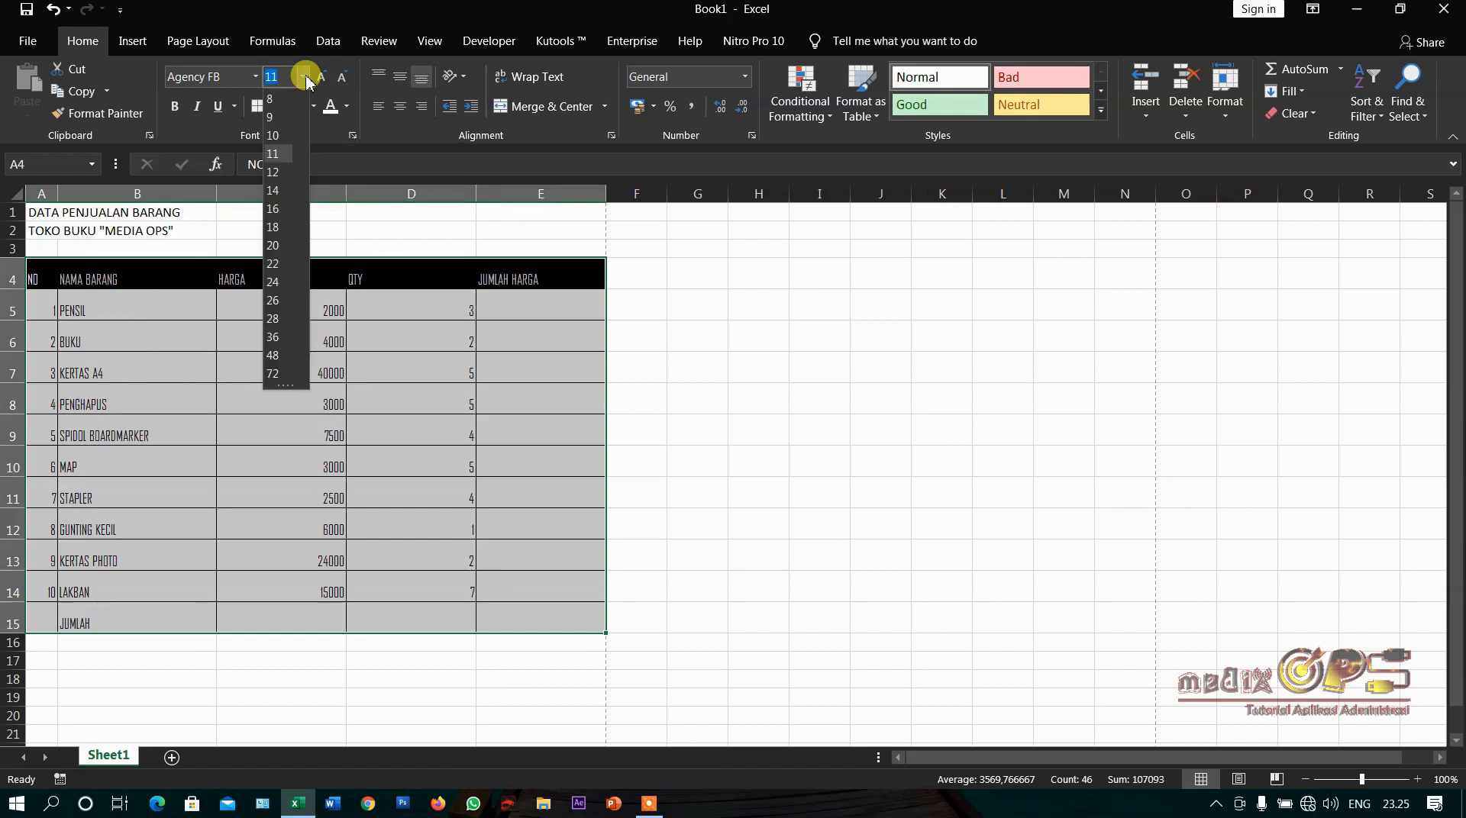
{"action": "left_click", "coordinate": [275, 191]}
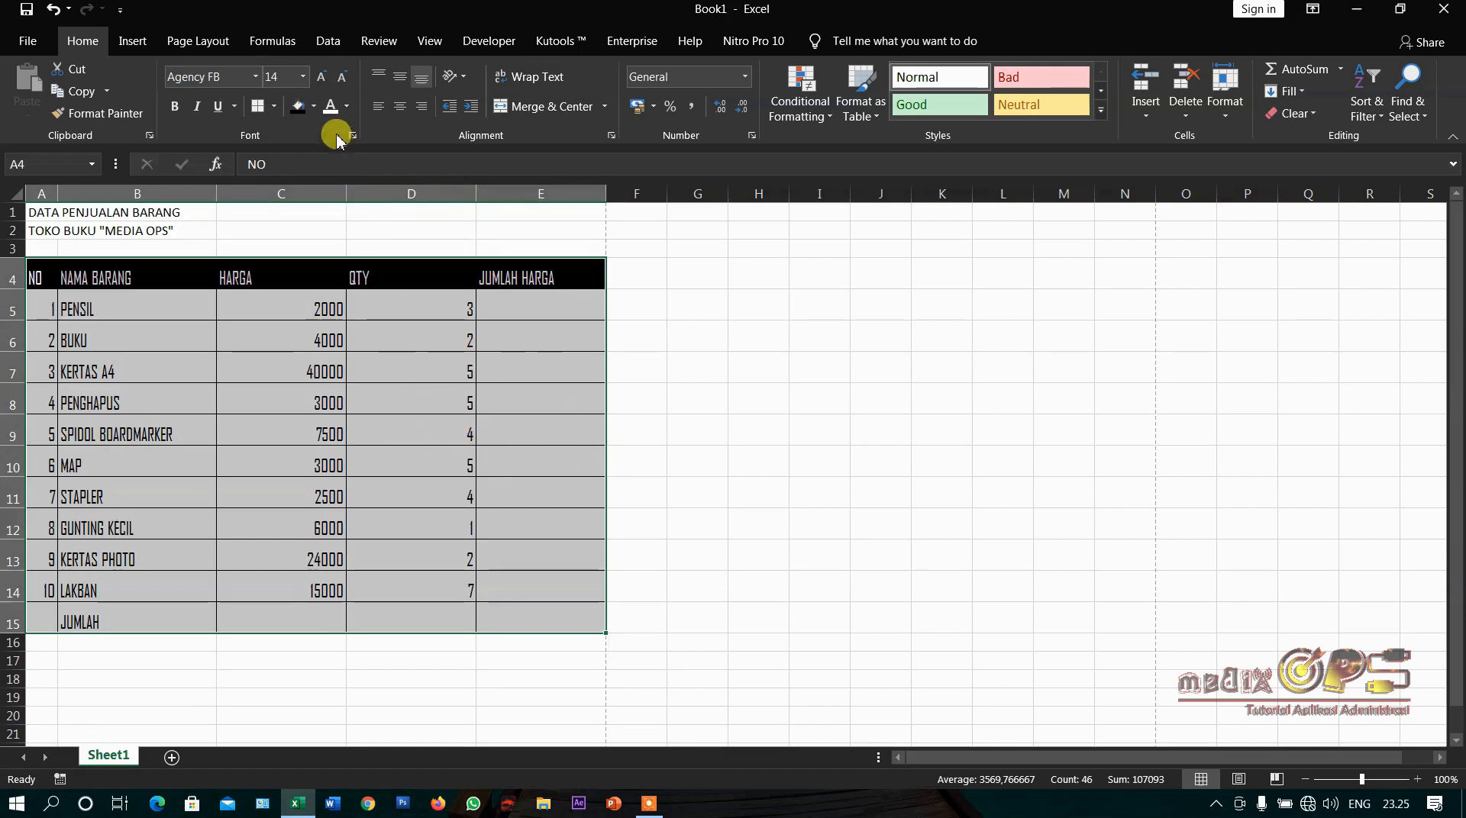
Try enlarging the table text to size 18, and reduce it back to 14
{"action": "left_click", "coordinate": [324, 84]}
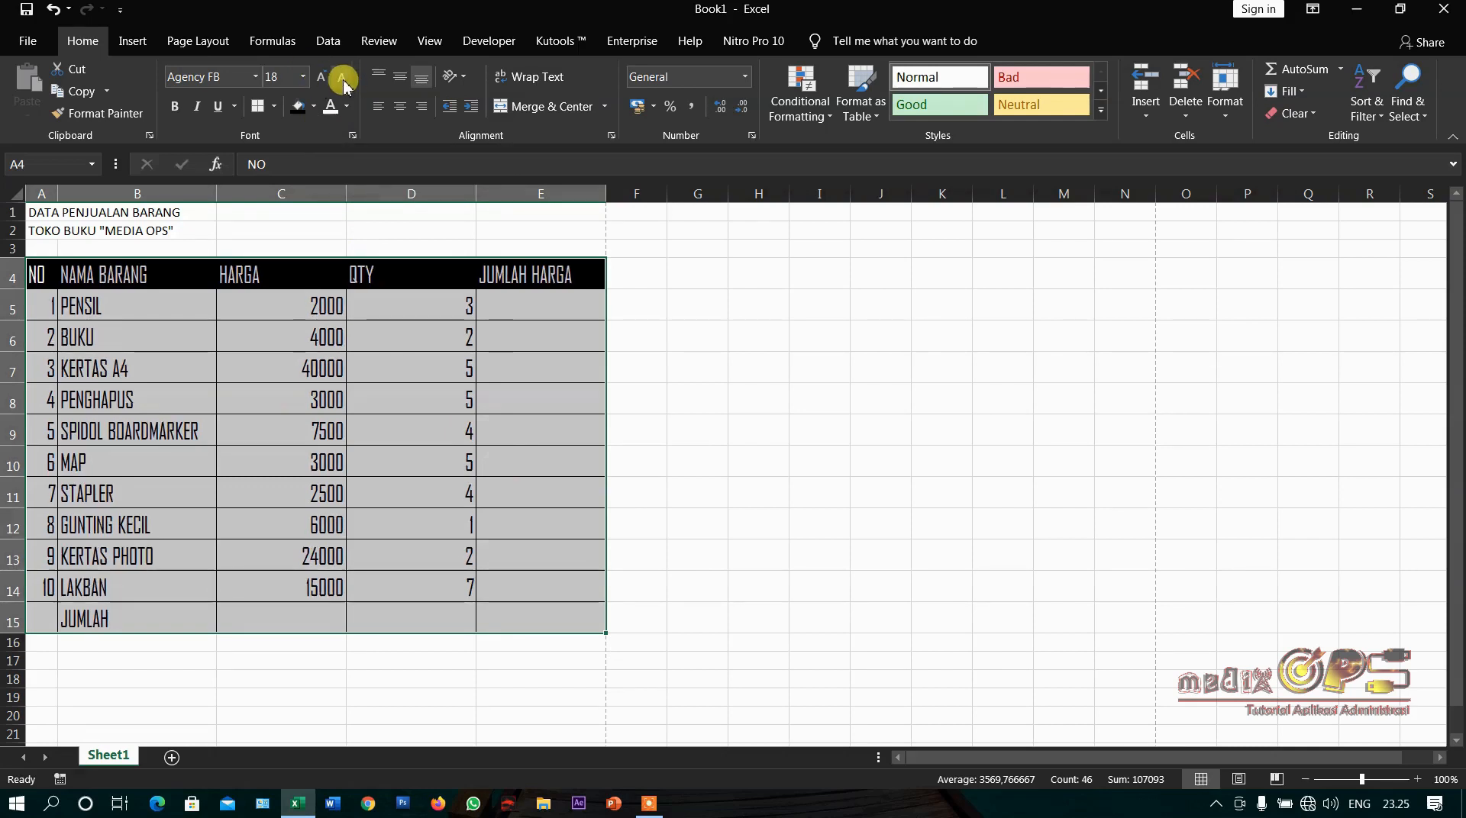
{"action": "left_click", "coordinate": [343, 79]}
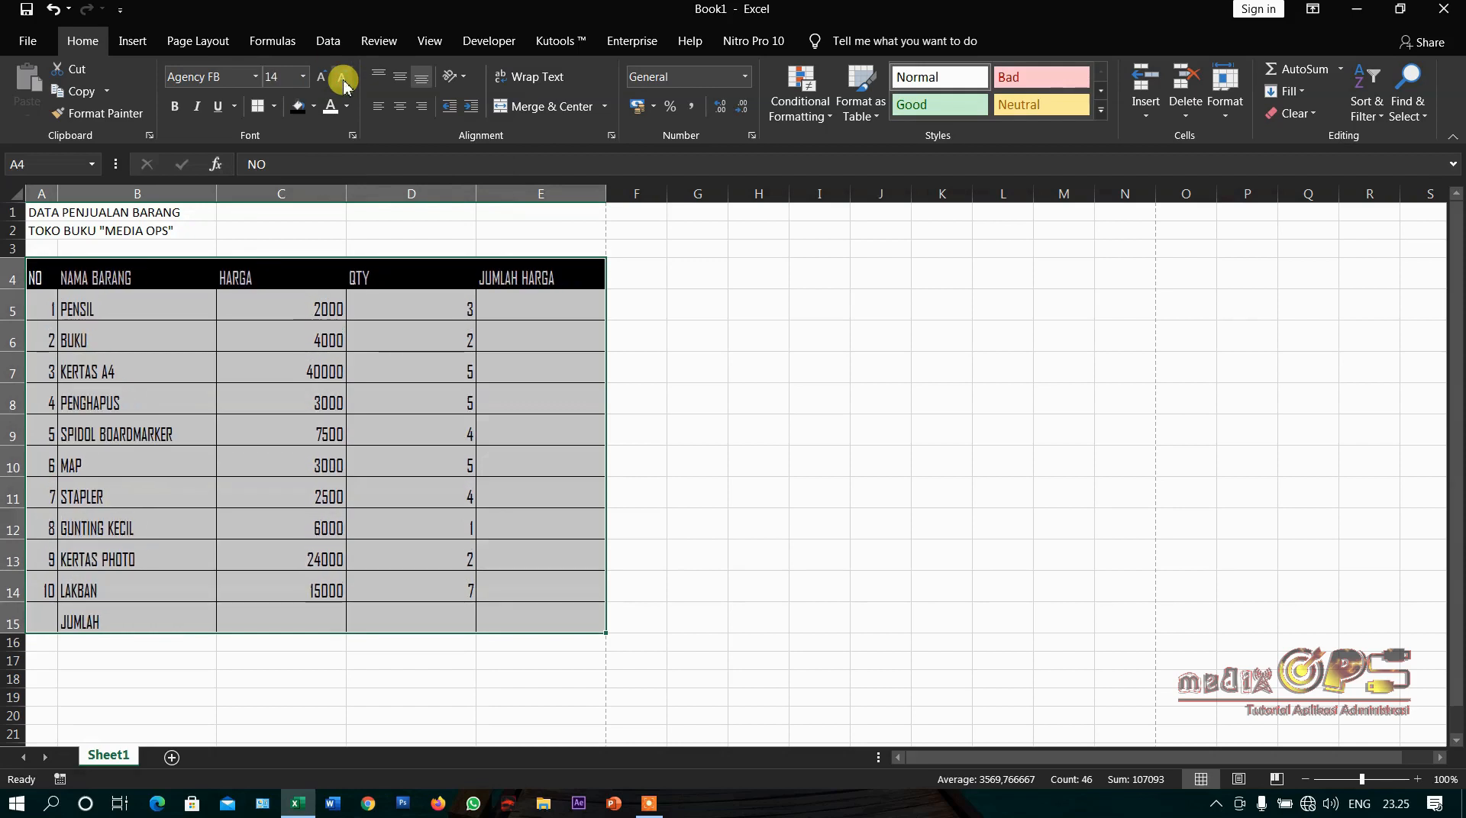
{"action": "left_click", "coordinate": [337, 439]}
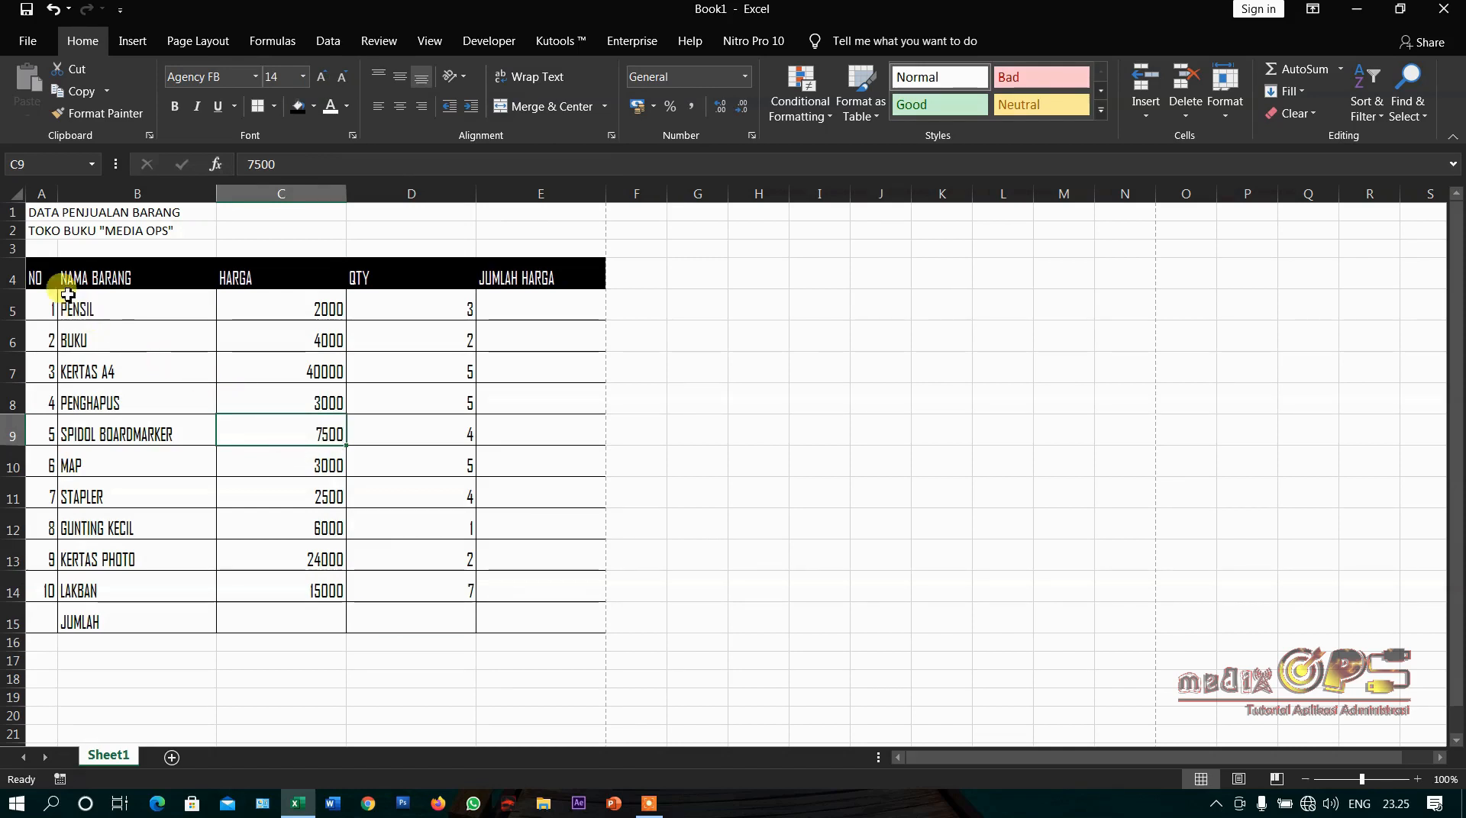
Fill the header row A4:E4 with the standard orange colour and set its text colour to black
{"action": "left_click_drag", "start_coordinate": [31, 275], "coordinate": [556, 275]}
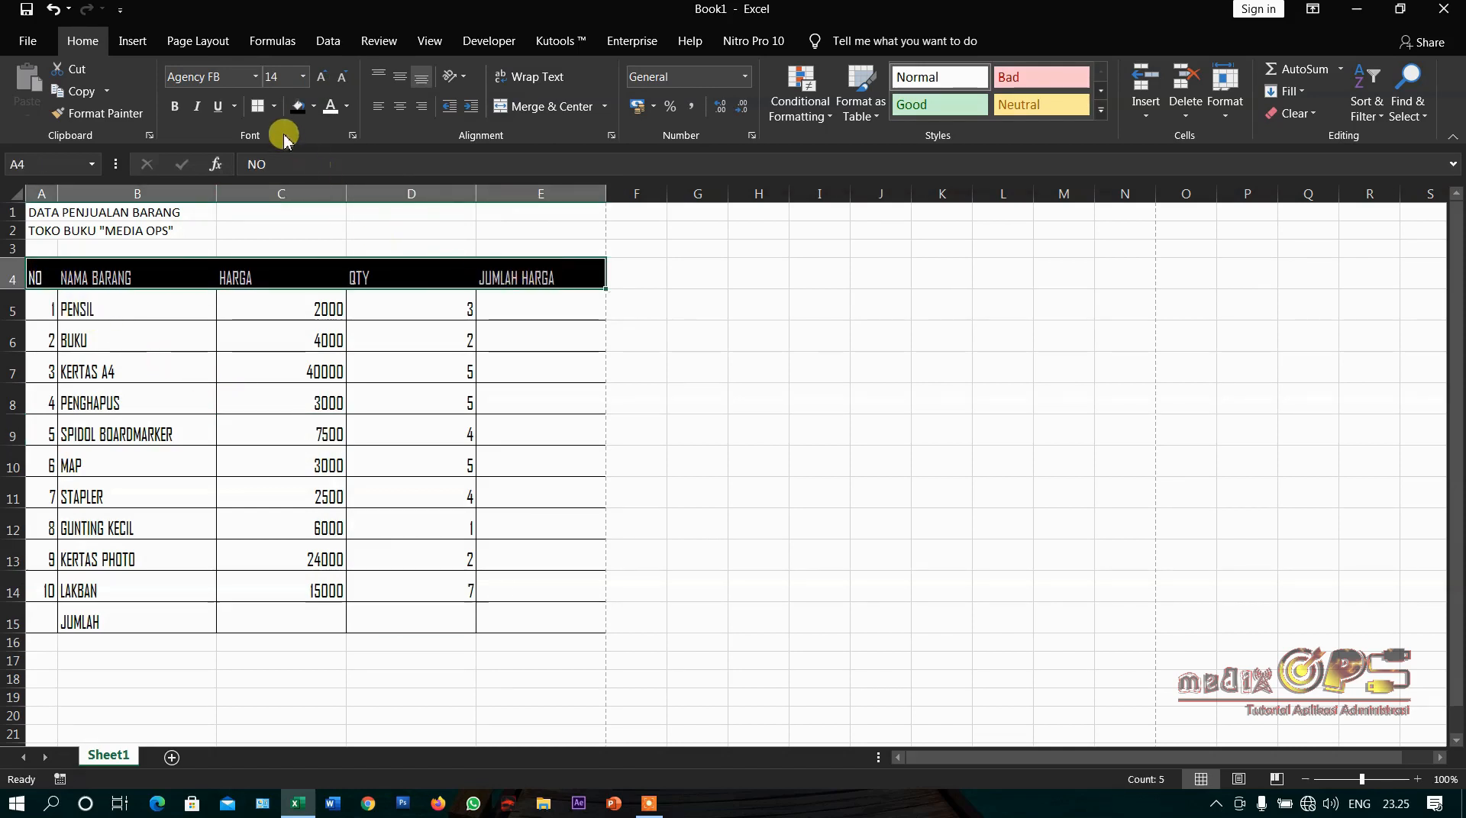
{"action": "left_click", "coordinate": [313, 106]}
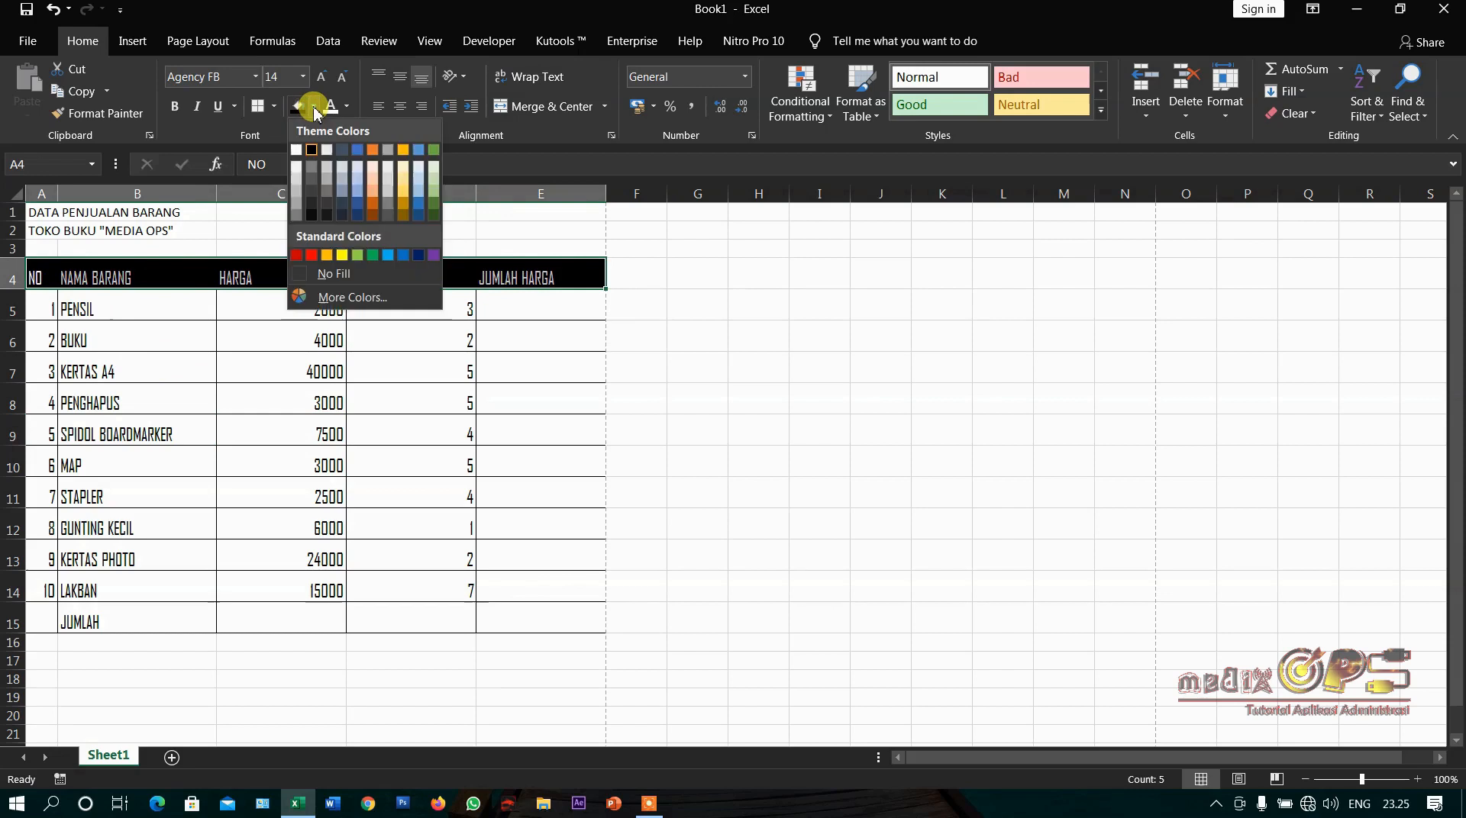
{"action": "left_click", "coordinate": [330, 255]}
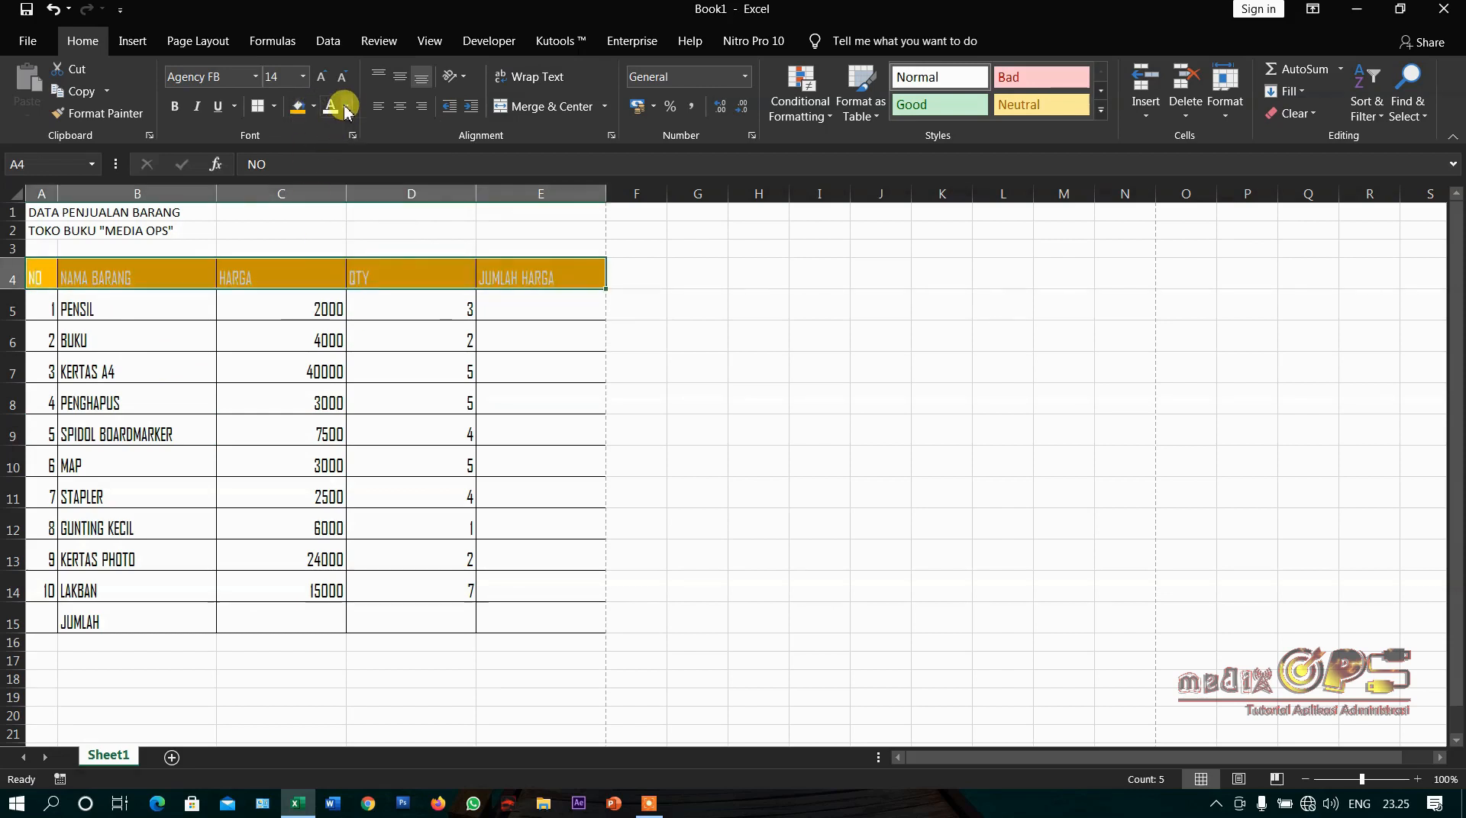
{"action": "left_click", "coordinate": [346, 107]}
{"action": "left_click", "coordinate": [346, 172]}
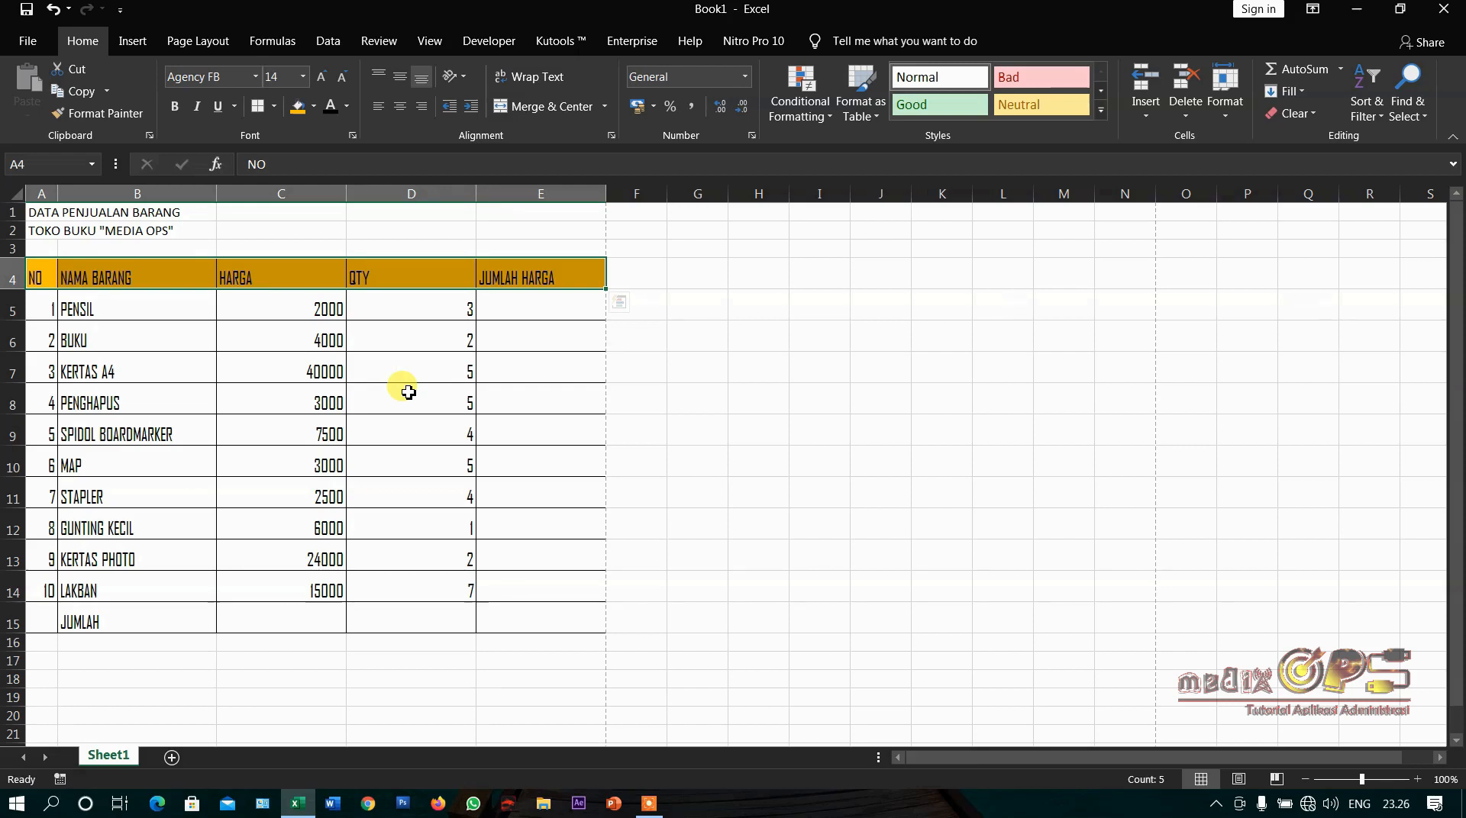
{"action": "left_click", "coordinate": [306, 390]}
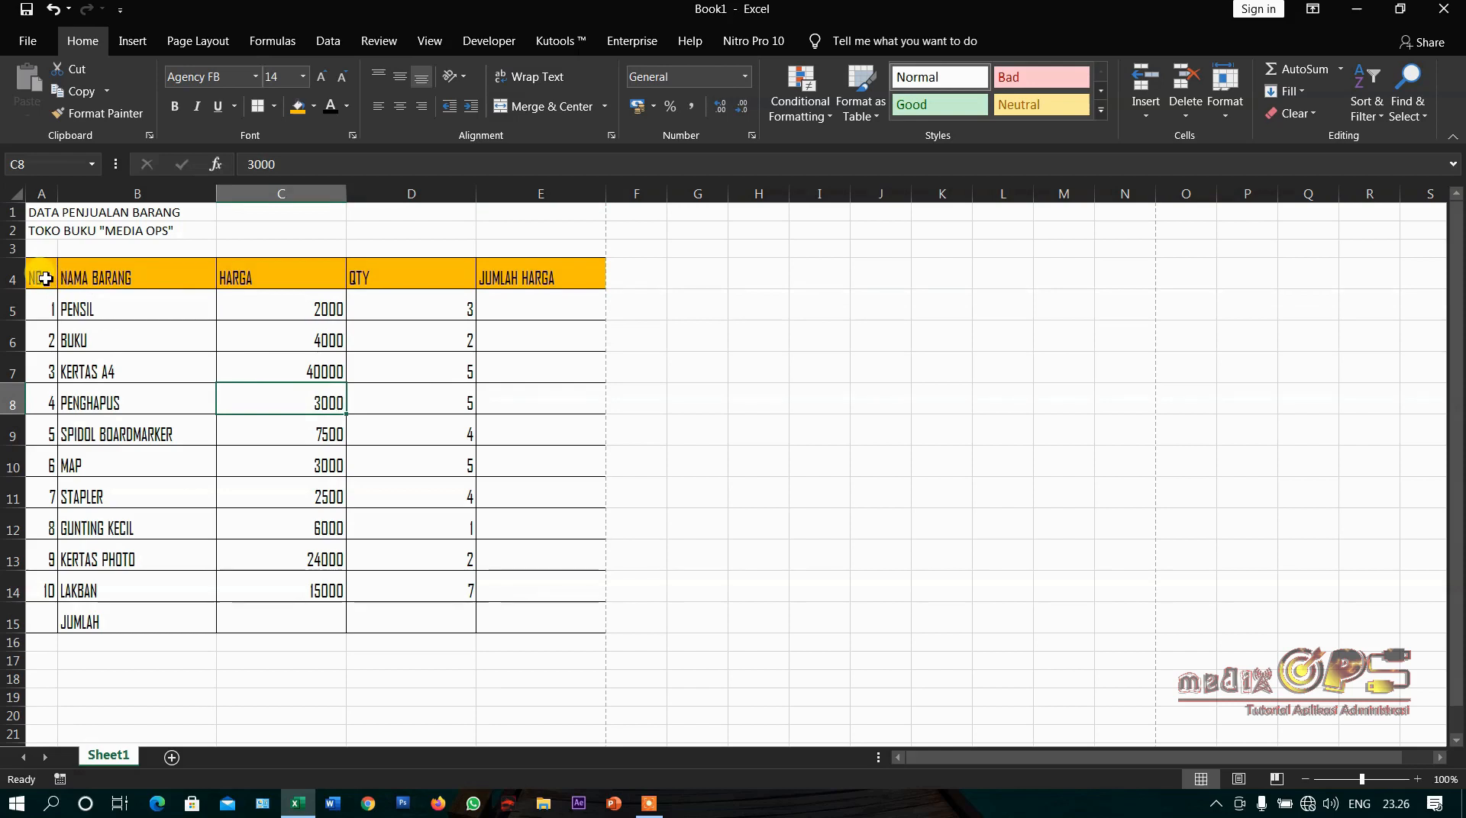
Make the text of the header row A4:E4 bold
{"action": "left_click_drag", "start_coordinate": [39, 278], "coordinate": [535, 284]}
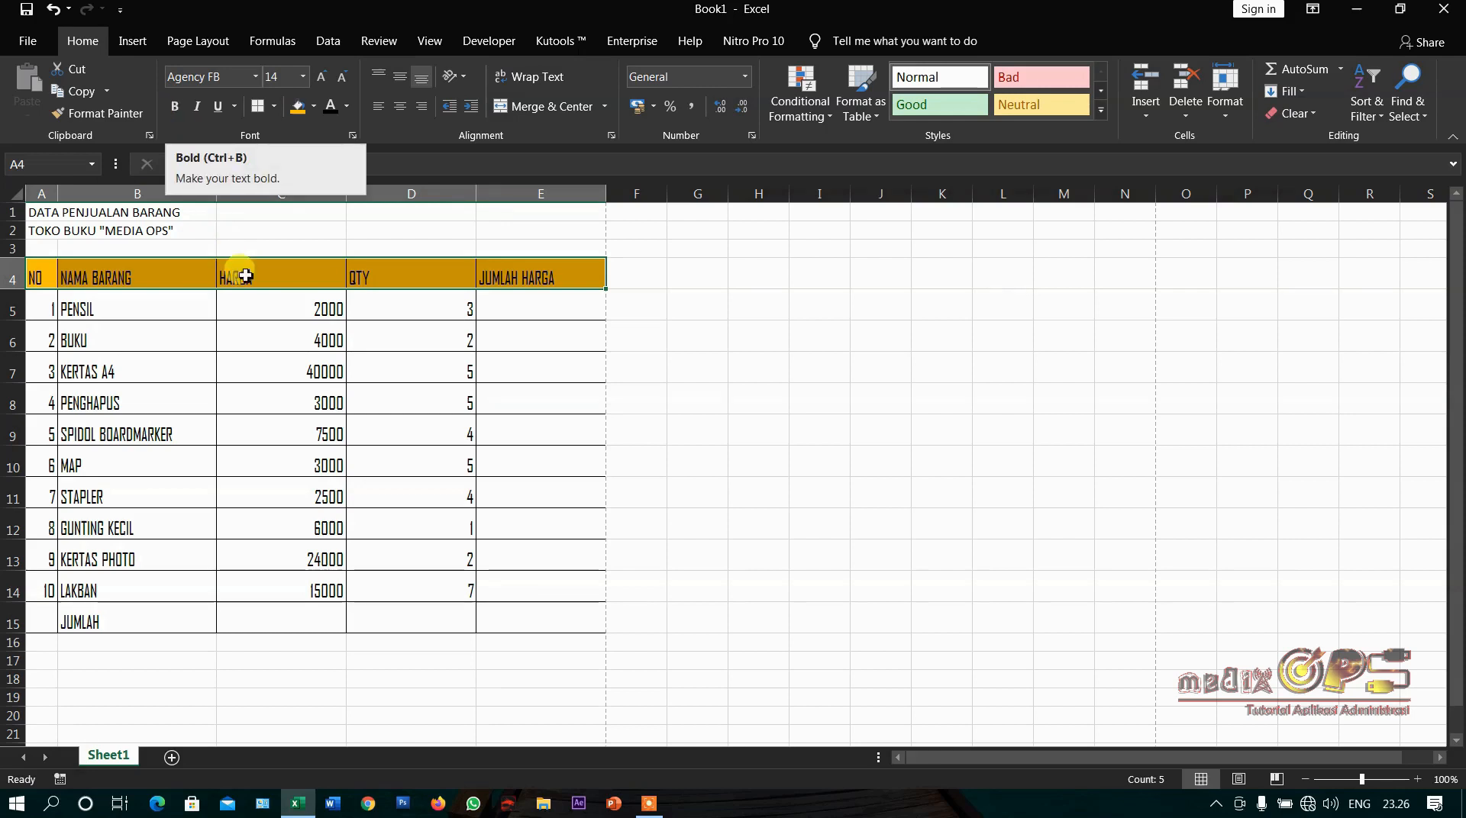
{"action": "left_click", "coordinate": [176, 108]}
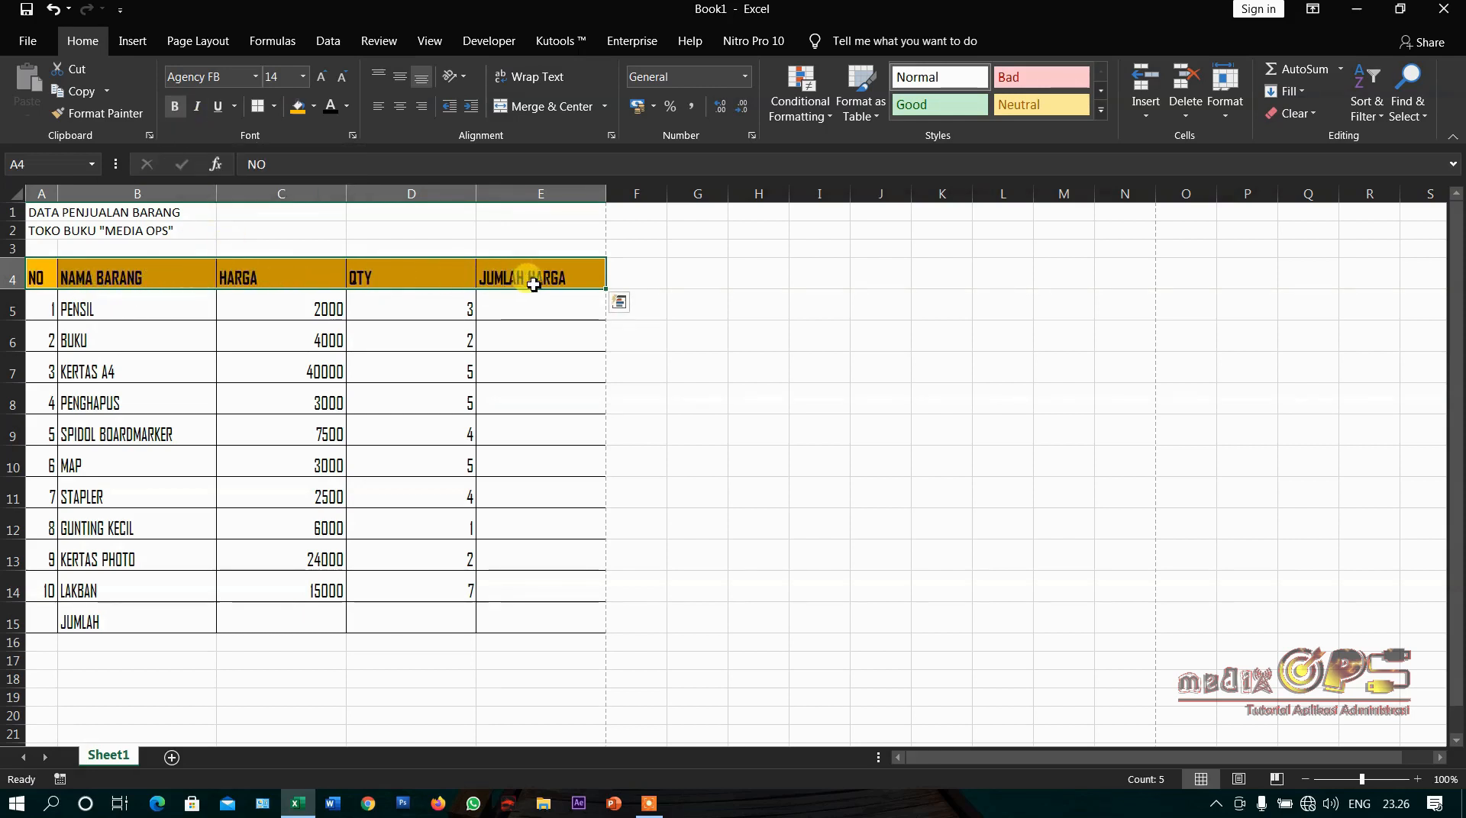
Try italic styling on the header row A4:E4, and remove it again
{"action": "left_click", "coordinate": [197, 108]}
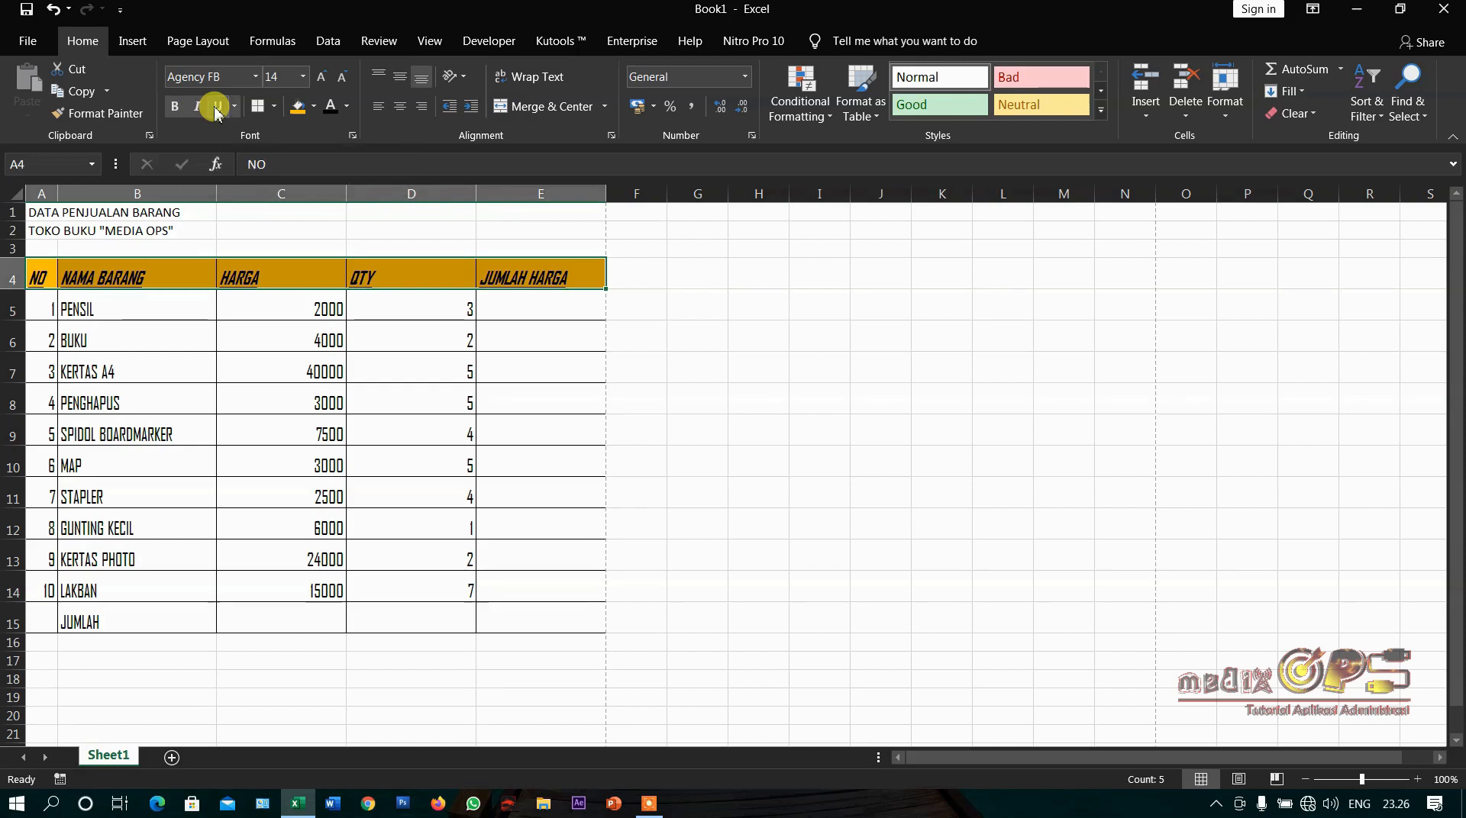
{"action": "left_click", "coordinate": [386, 334]}
{"action": "left_click_drag", "start_coordinate": [529, 276], "coordinate": [39, 278]}
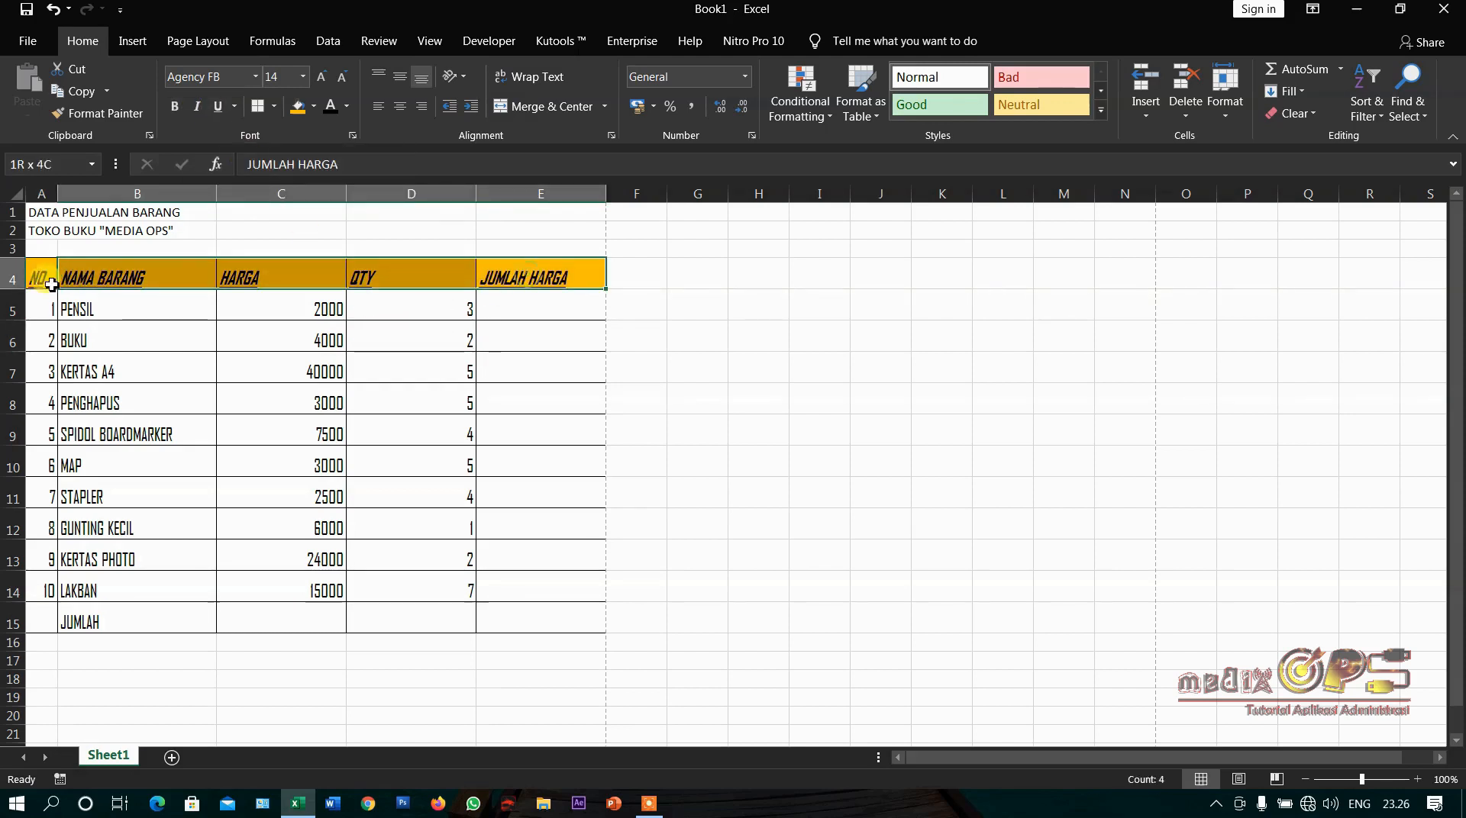
{"action": "left_click", "coordinate": [197, 106]}
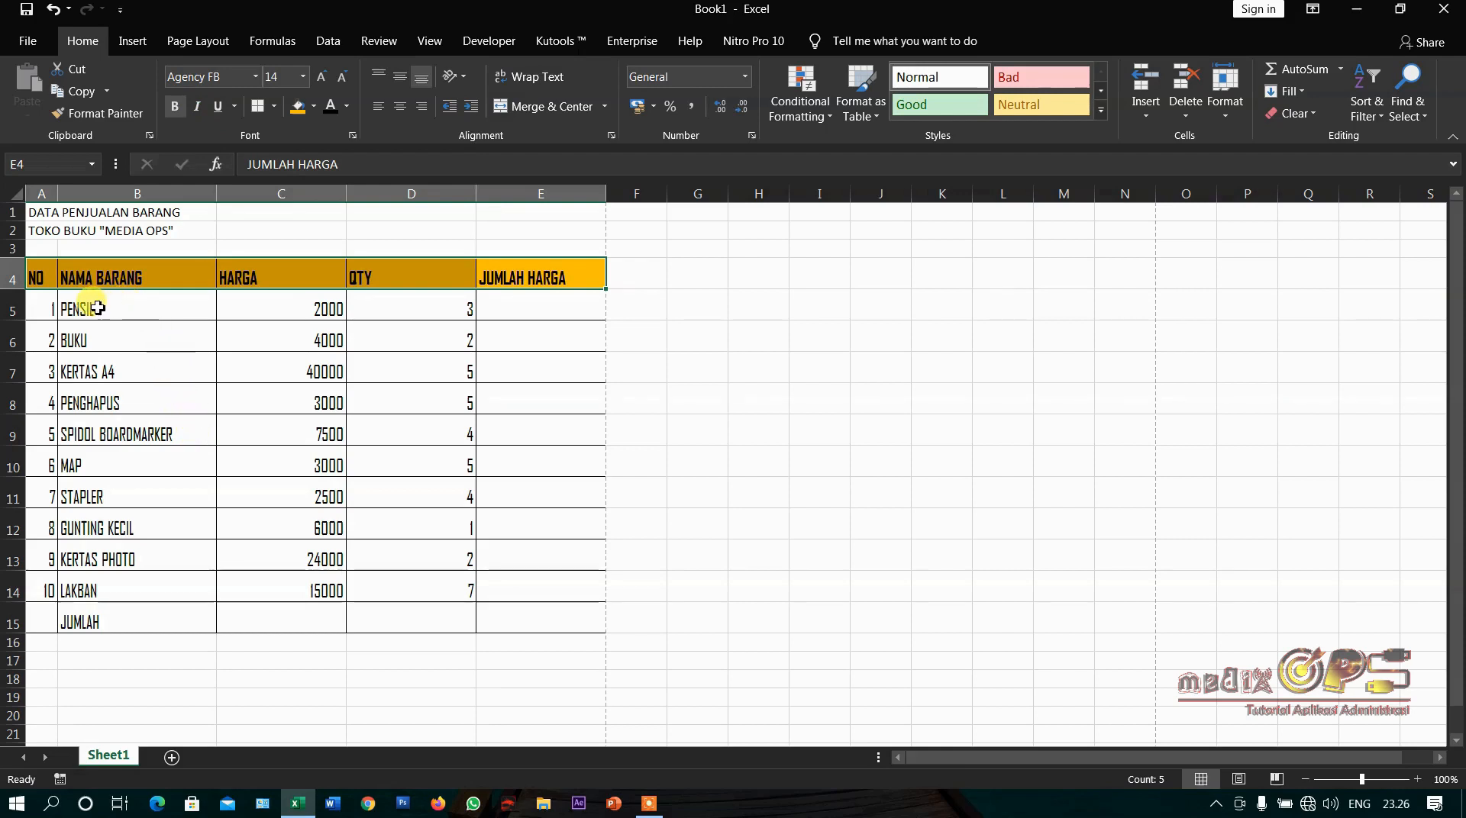
Indent the item names in B5:B14 by one level
{"action": "left_click_drag", "start_coordinate": [98, 309], "coordinate": [113, 578]}
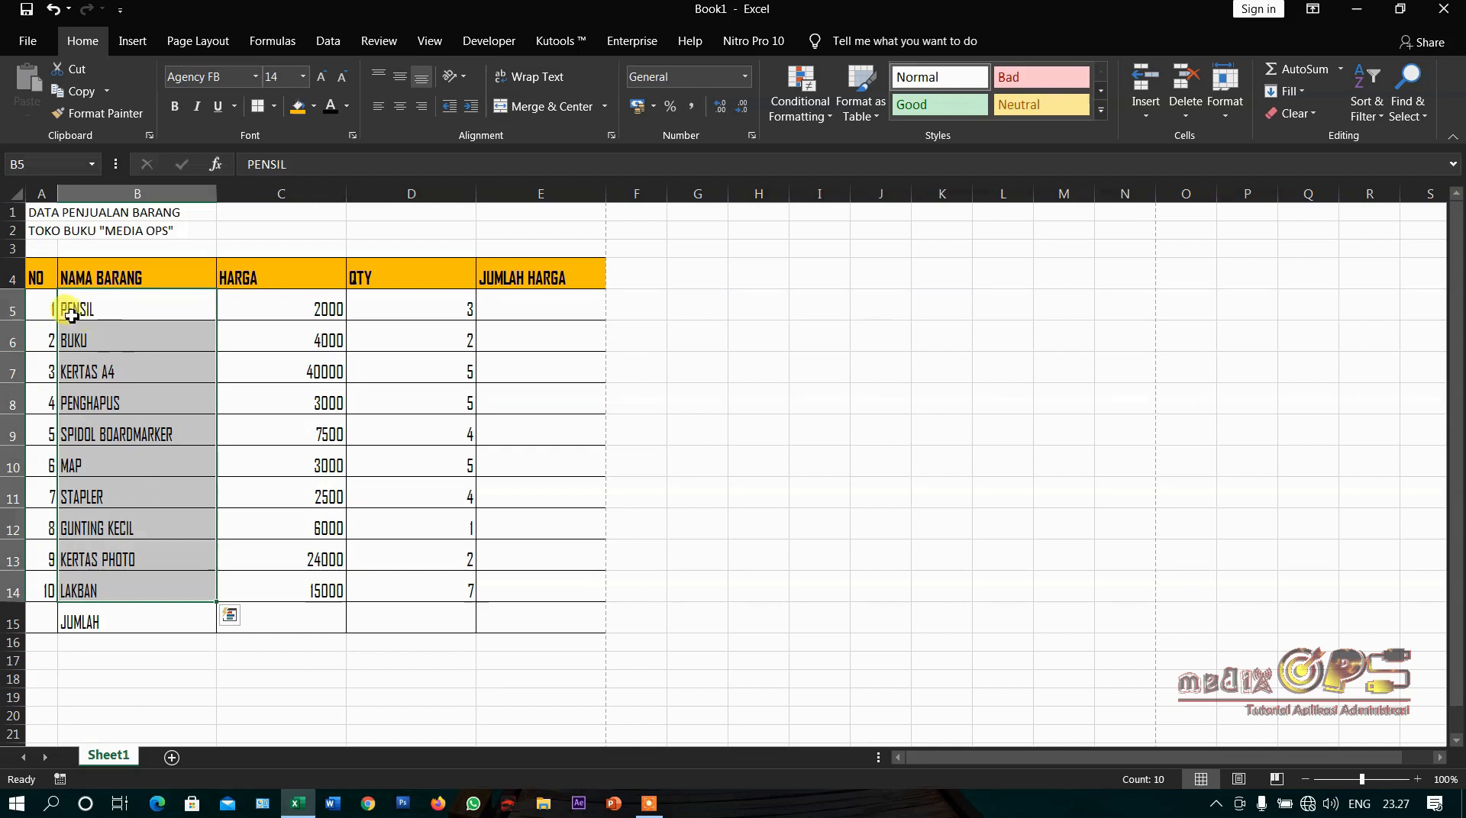
{"action": "left_click", "coordinate": [474, 115]}
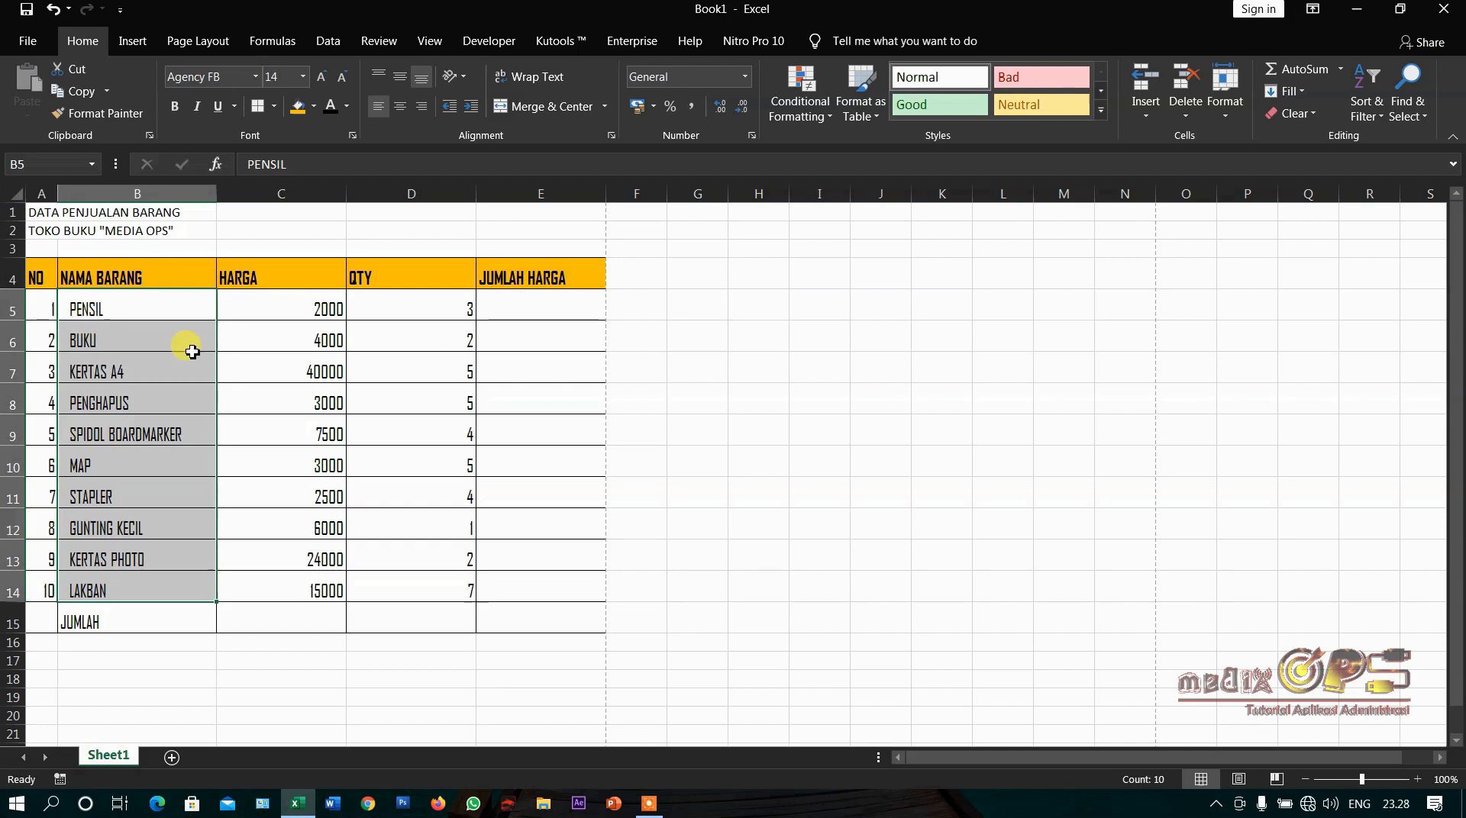
{"action": "left_click", "coordinate": [169, 311]}
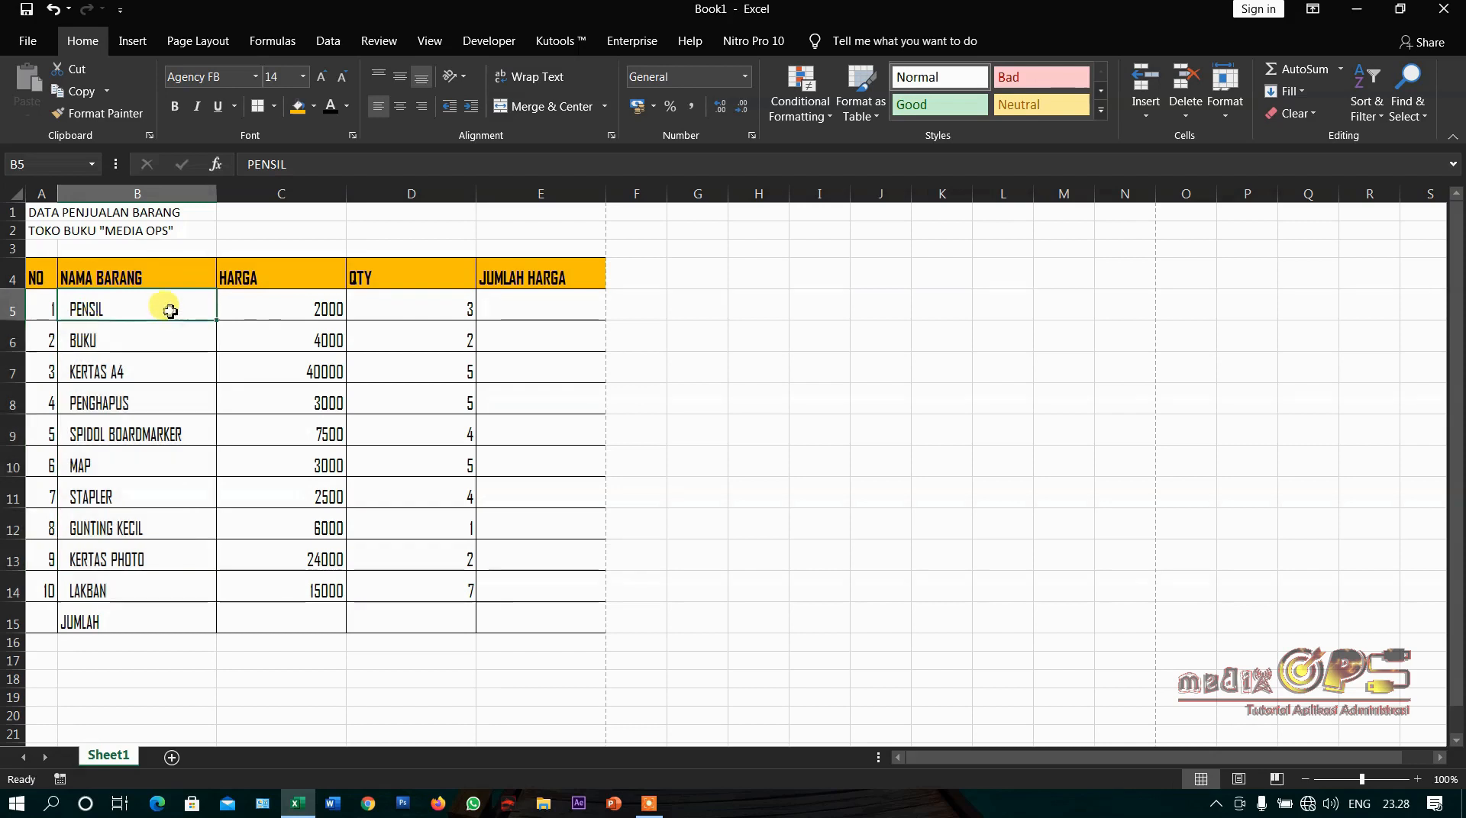
Apply the comma style to the prices in C5:C14 and reduce them to no decimal places
{"action": "left_click", "coordinate": [273, 312]}
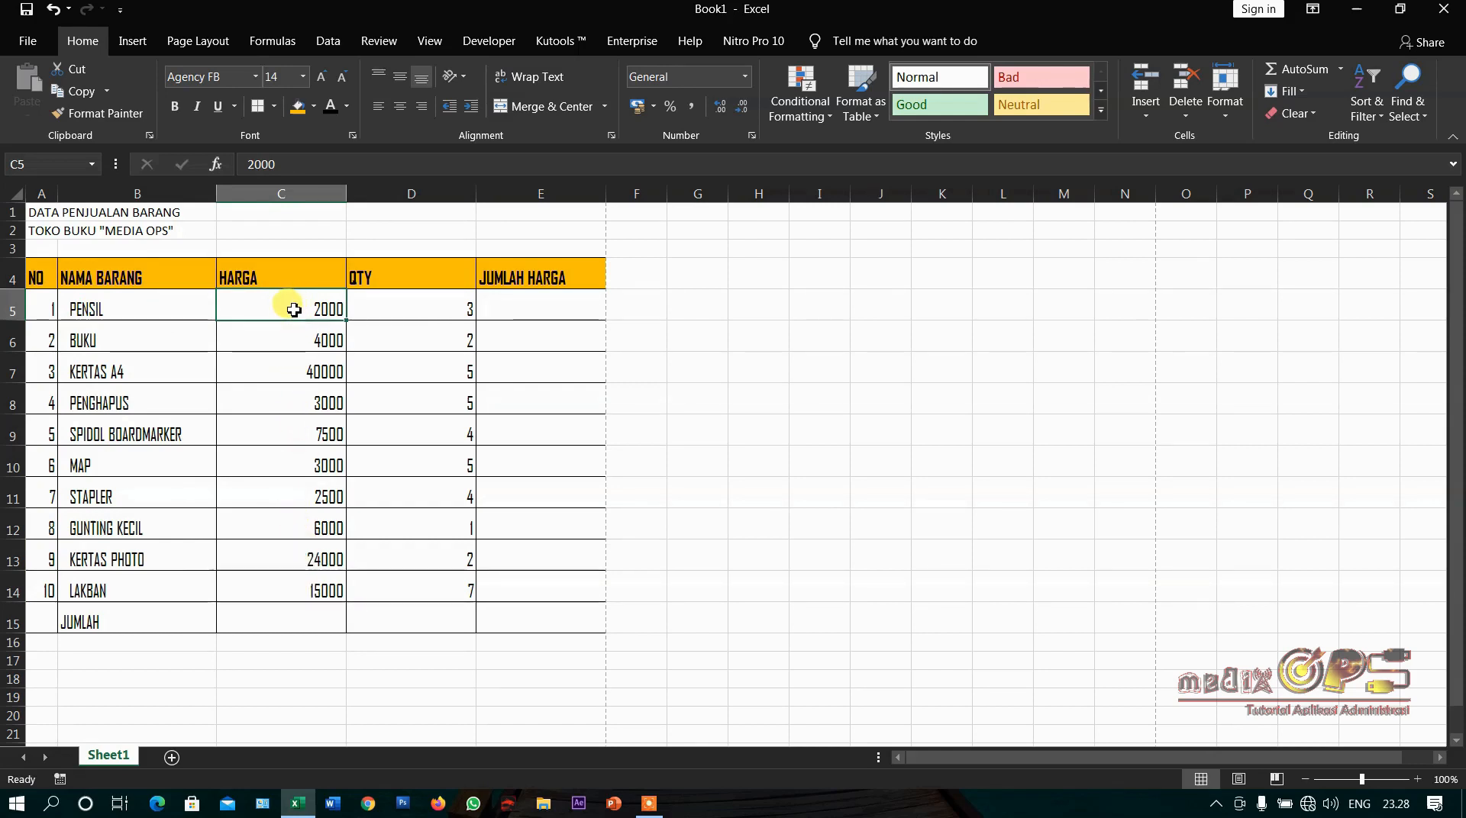
{"action": "left_click_drag", "start_coordinate": [293, 309], "coordinate": [315, 587]}
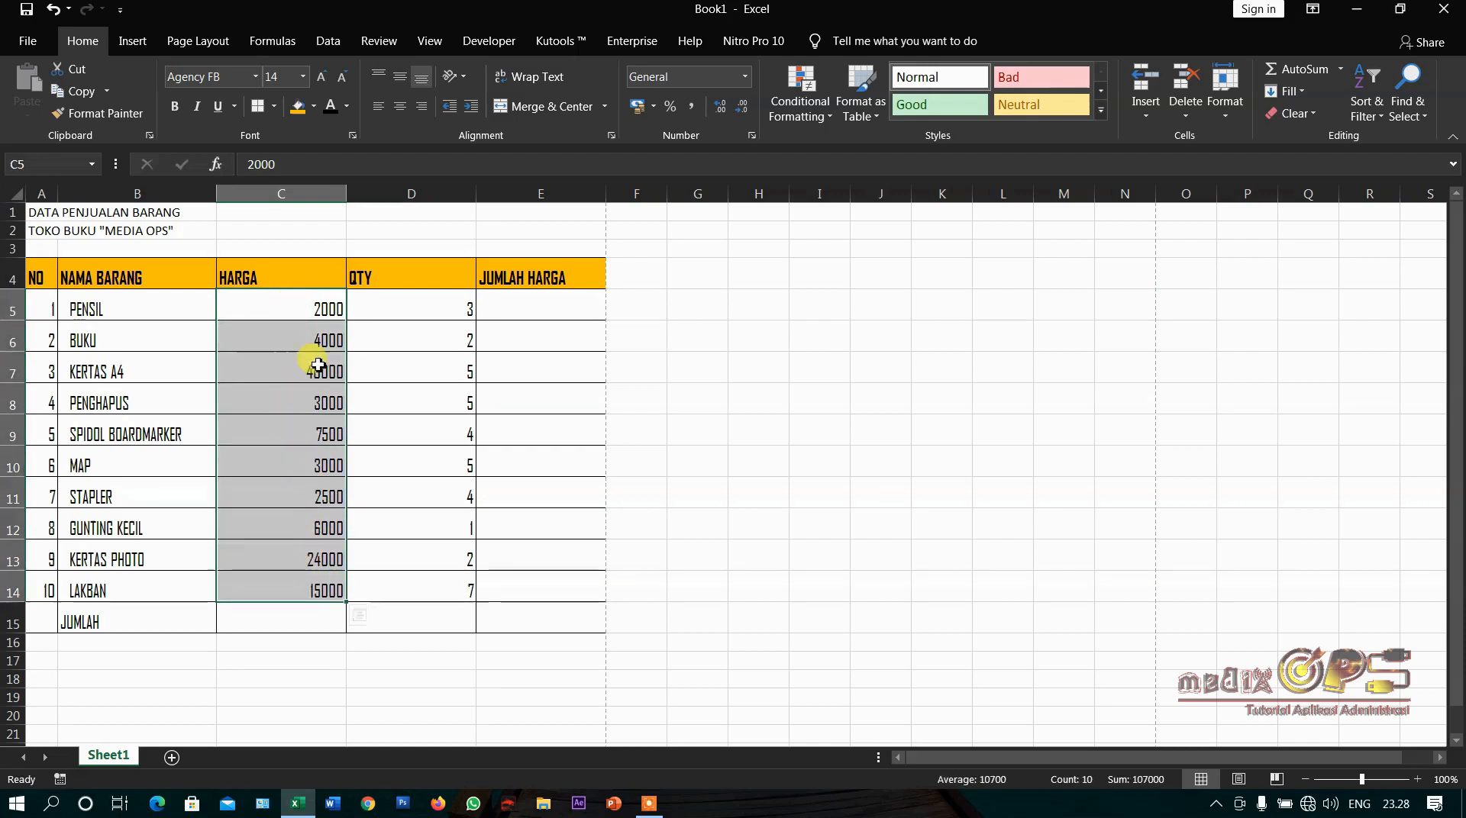
{"action": "left_click", "coordinate": [692, 106]}
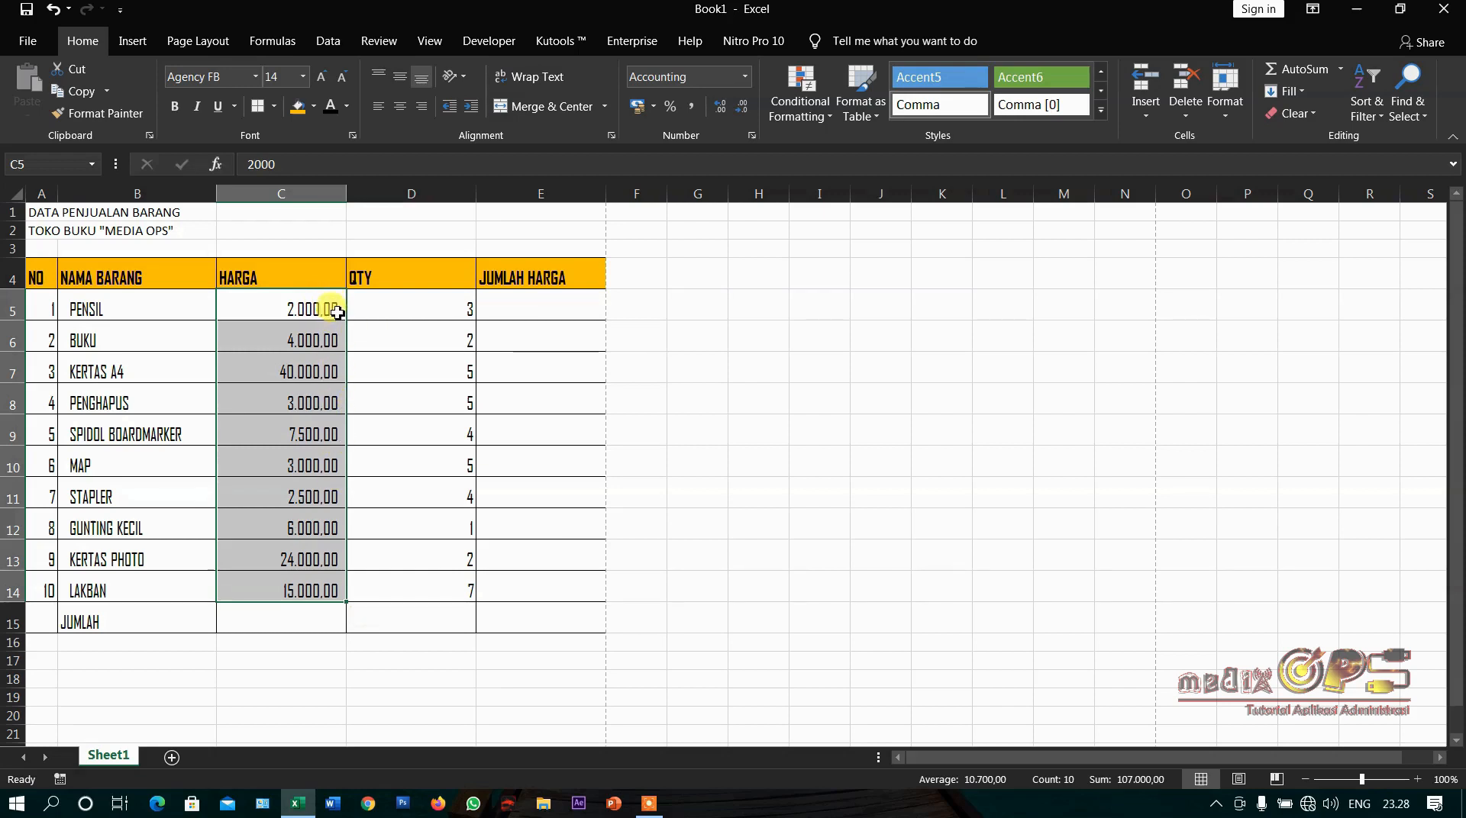
{"action": "left_click", "coordinate": [743, 122]}
{"action": "left_click", "coordinate": [743, 121]}
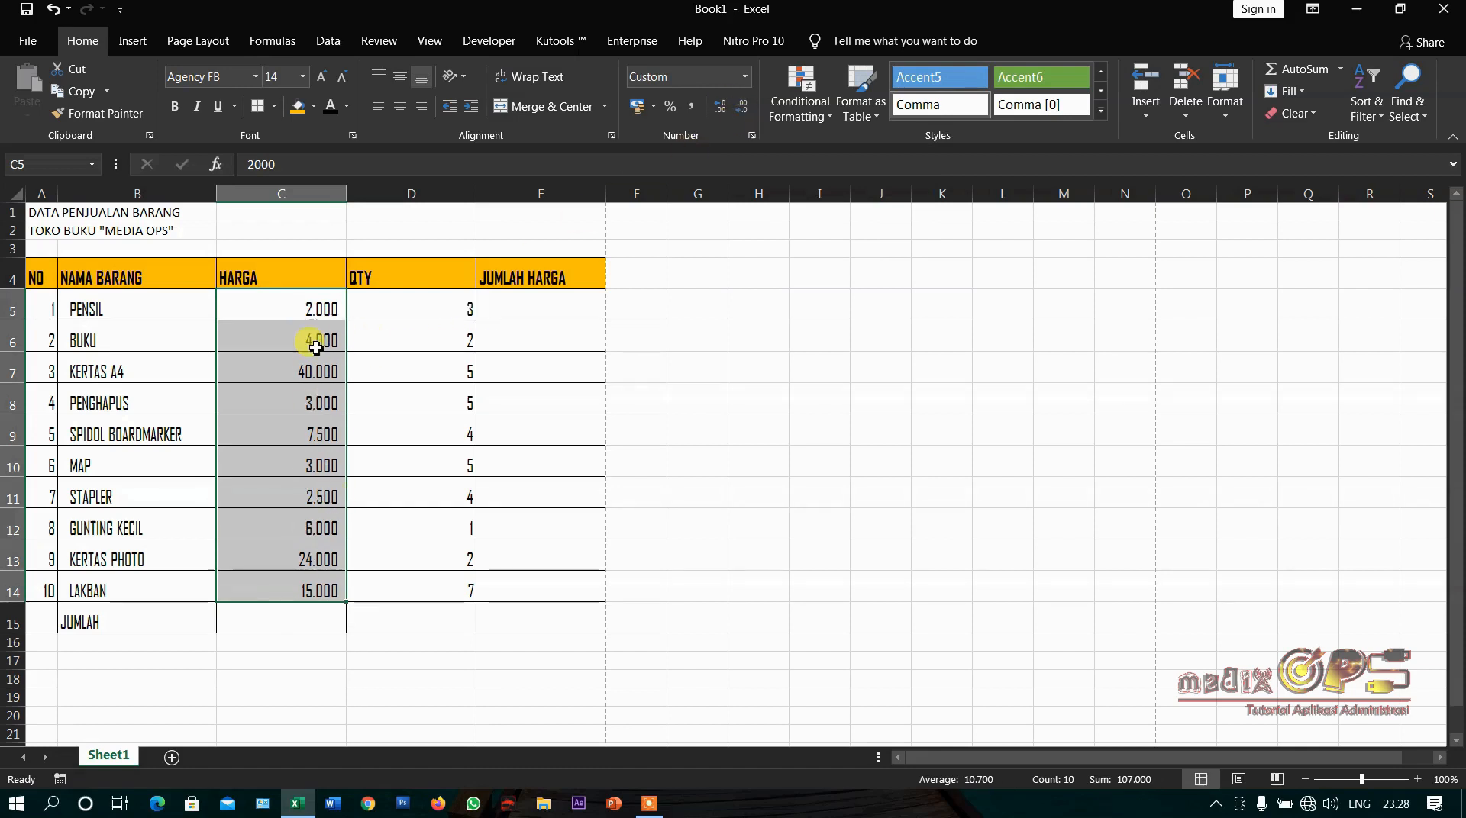
Try showing two decimal places on the prices in C5:C14, and remove them again
{"action": "left_click", "coordinate": [725, 114]}
{"action": "left_click", "coordinate": [725, 114]}
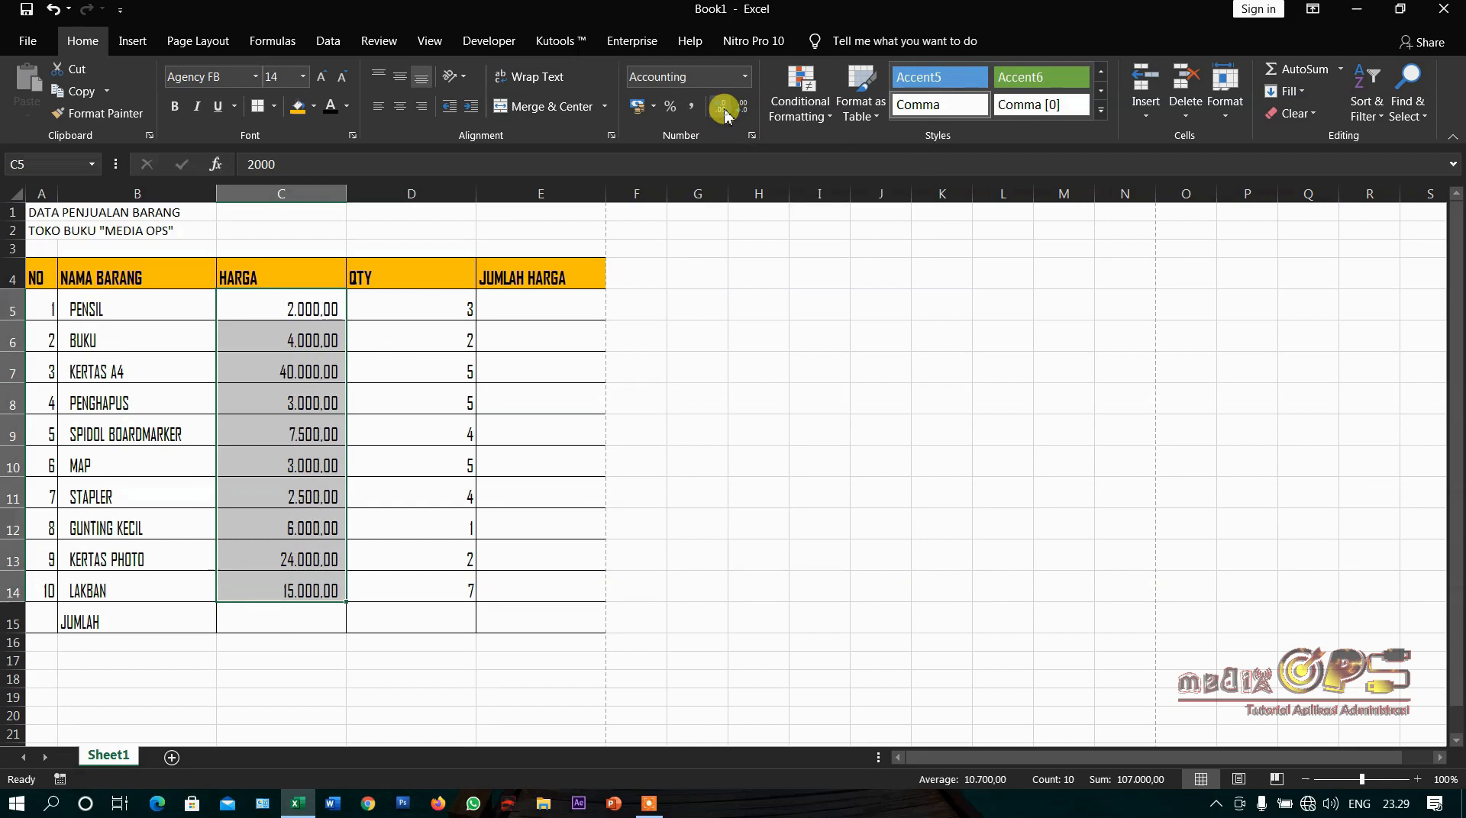
{"action": "left_click", "coordinate": [744, 112]}
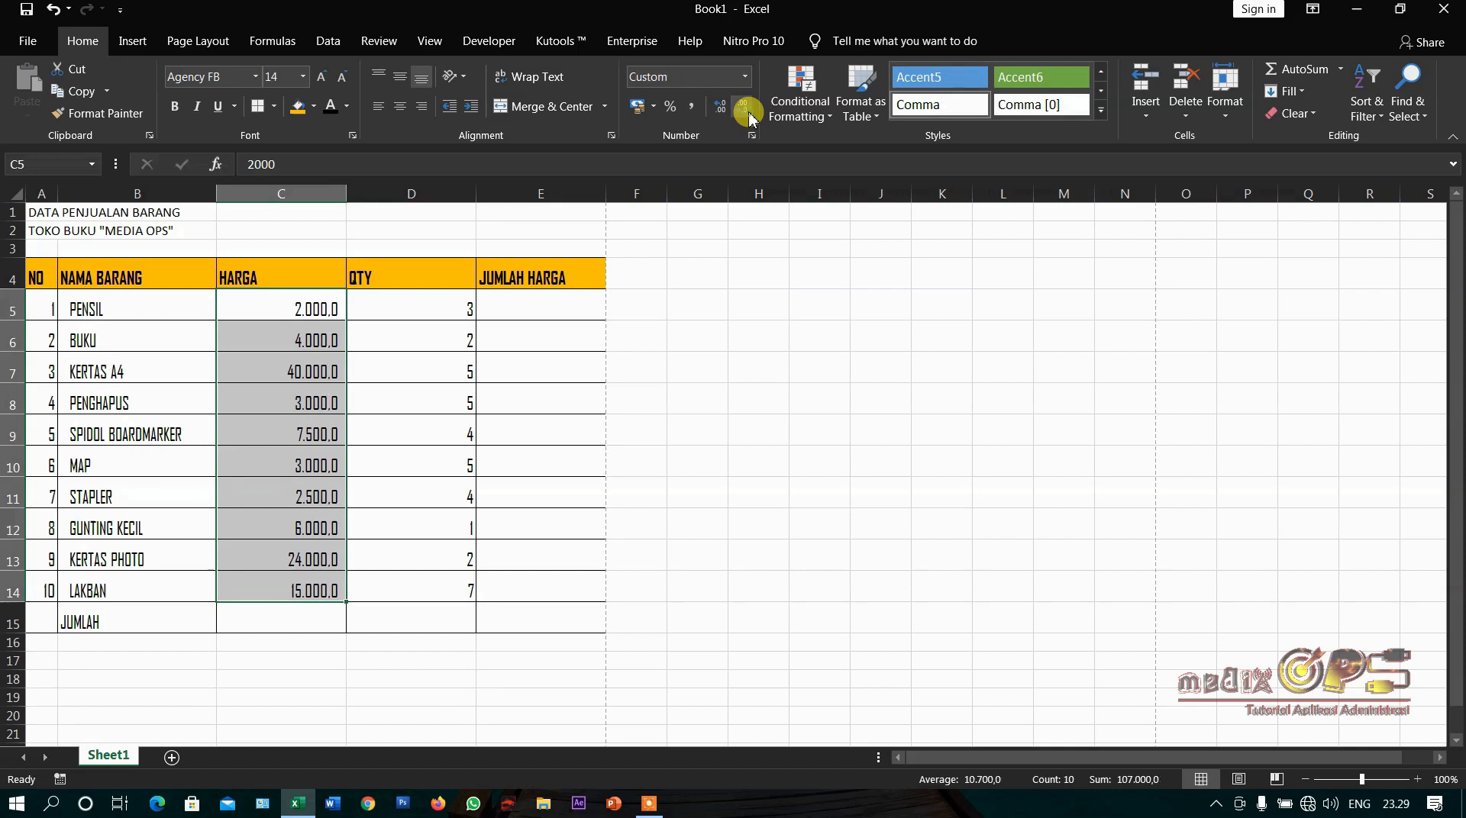
{"action": "left_click", "coordinate": [745, 112]}
{"action": "left_click", "coordinate": [399, 396]}
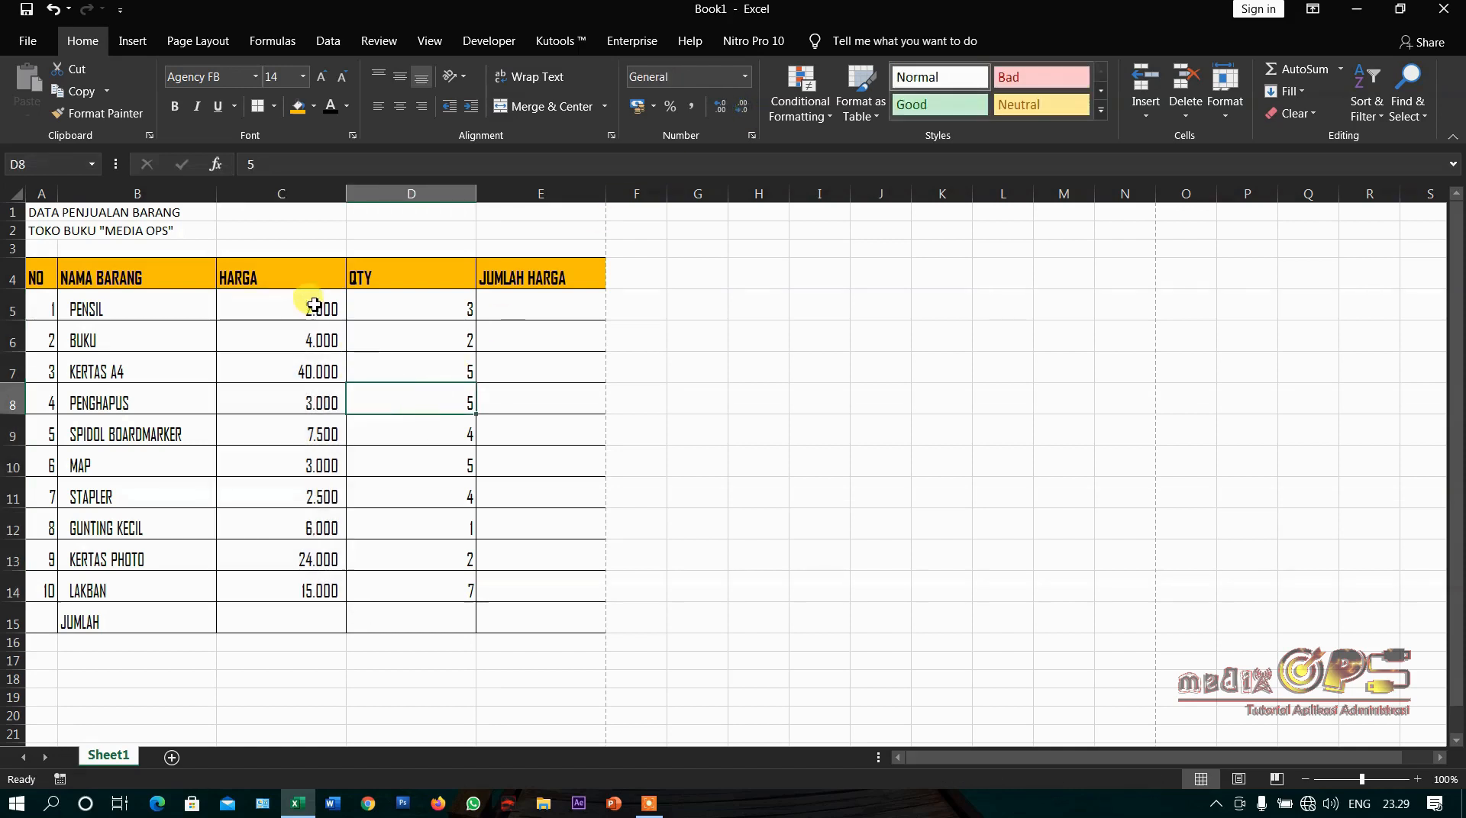
Apply the Rp accounting format to the prices in C5:C14 with no decimal places
{"action": "left_click_drag", "start_coordinate": [313, 305], "coordinate": [267, 590]}
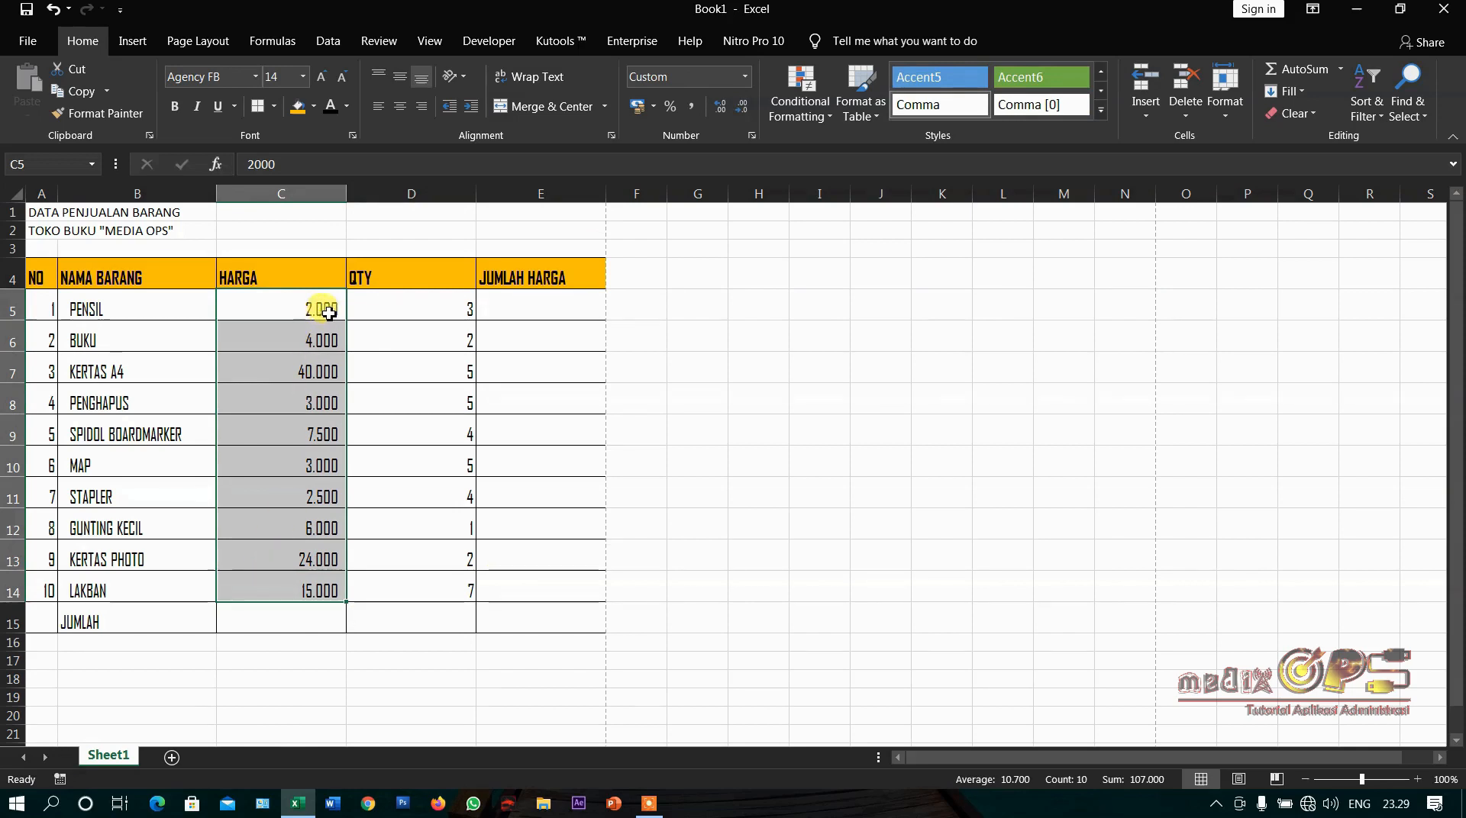
{"action": "left_click", "coordinate": [640, 108]}
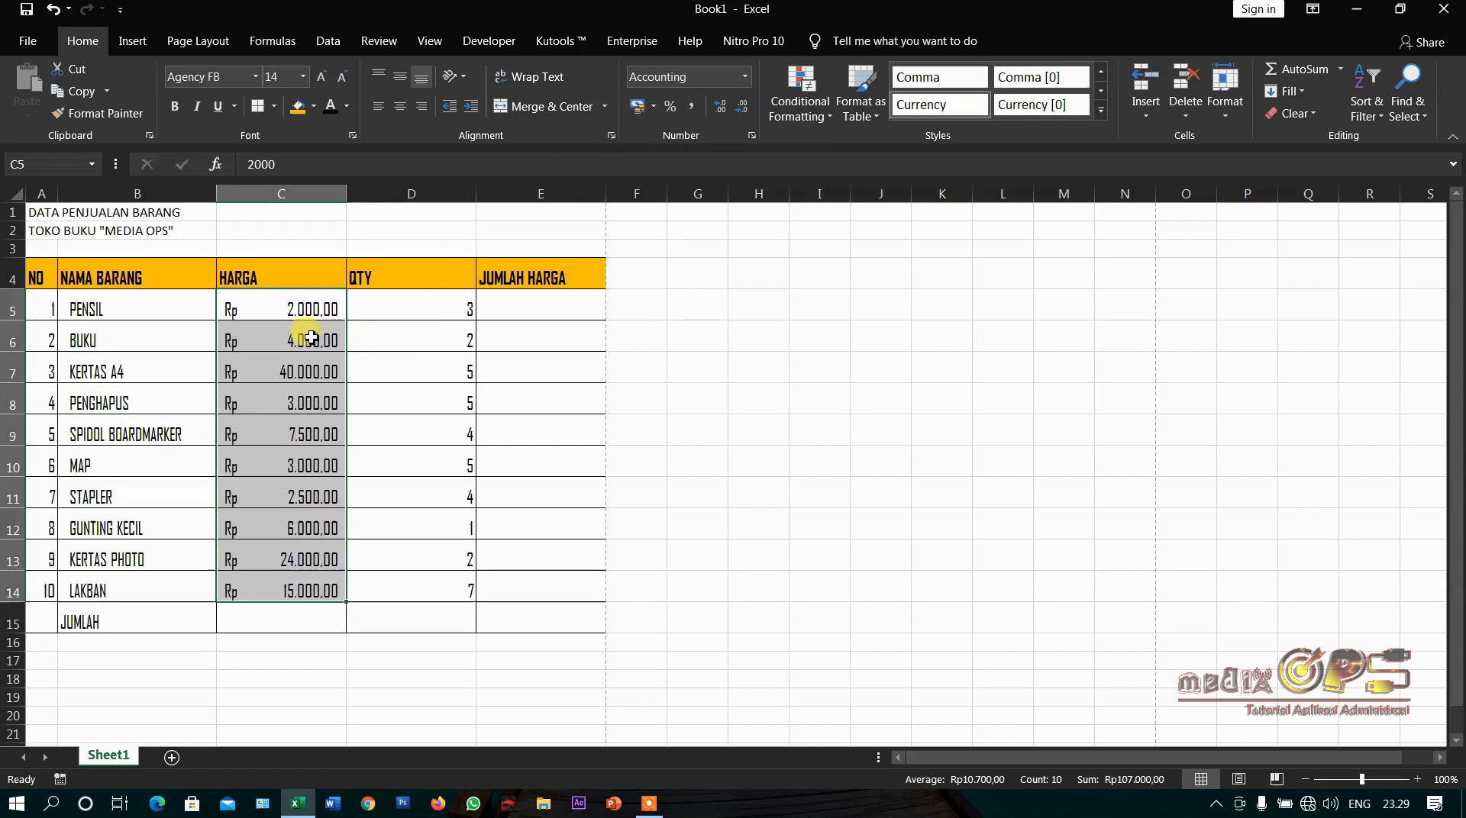
{"action": "left_click", "coordinate": [739, 111]}
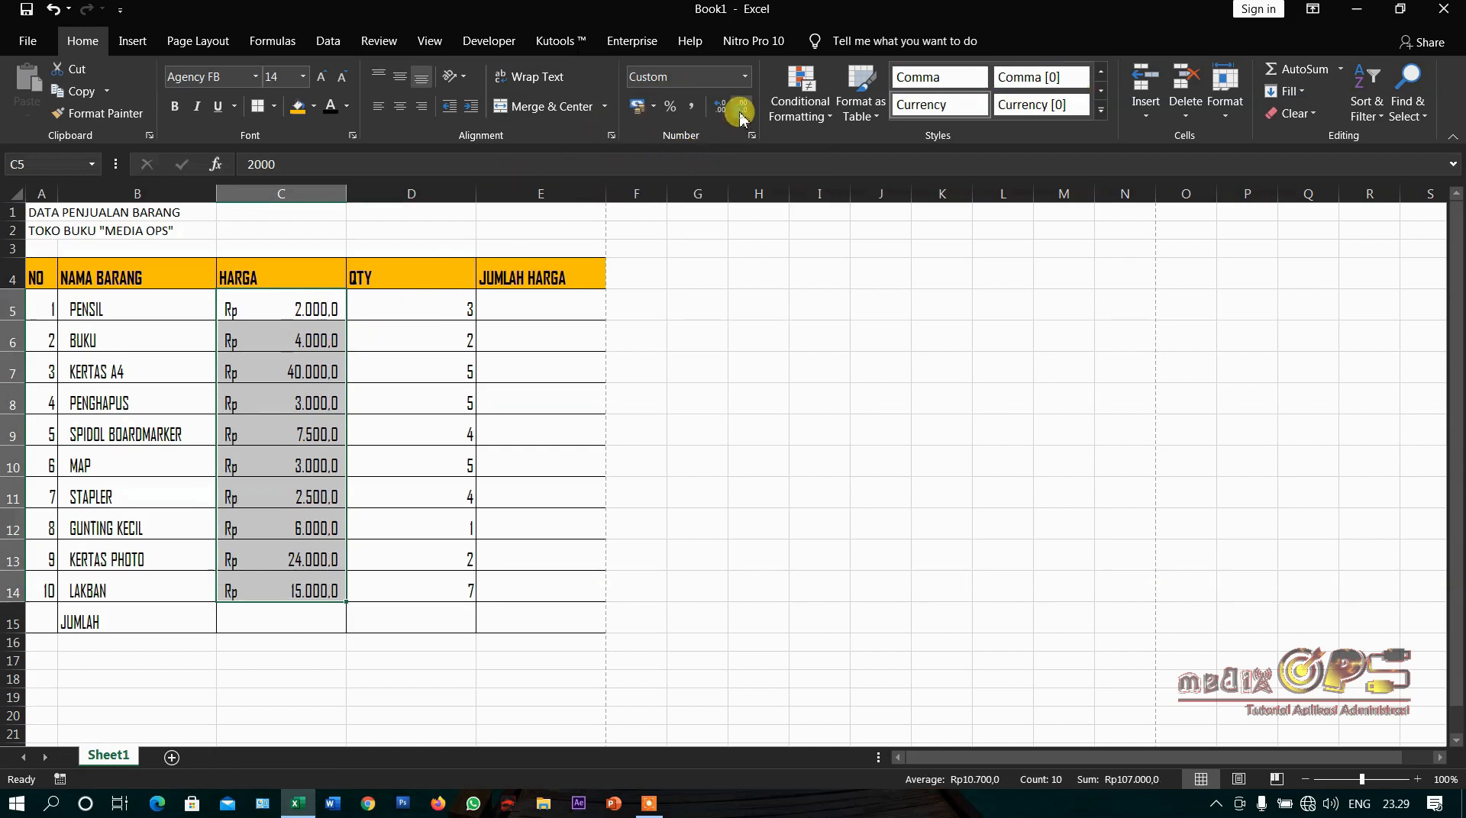
{"action": "left_click", "coordinate": [739, 113]}
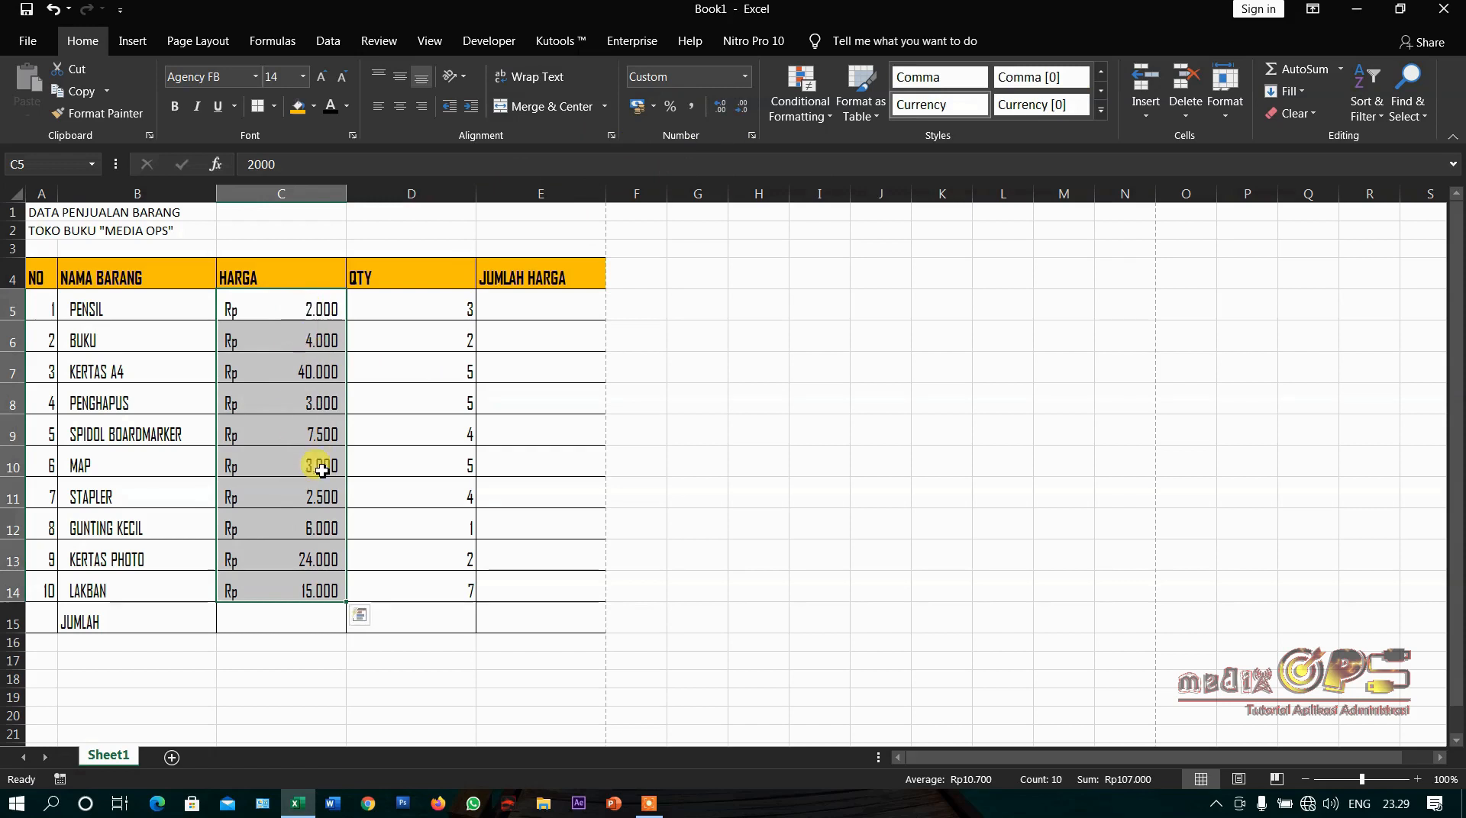
{"action": "left_click", "coordinate": [655, 108]}
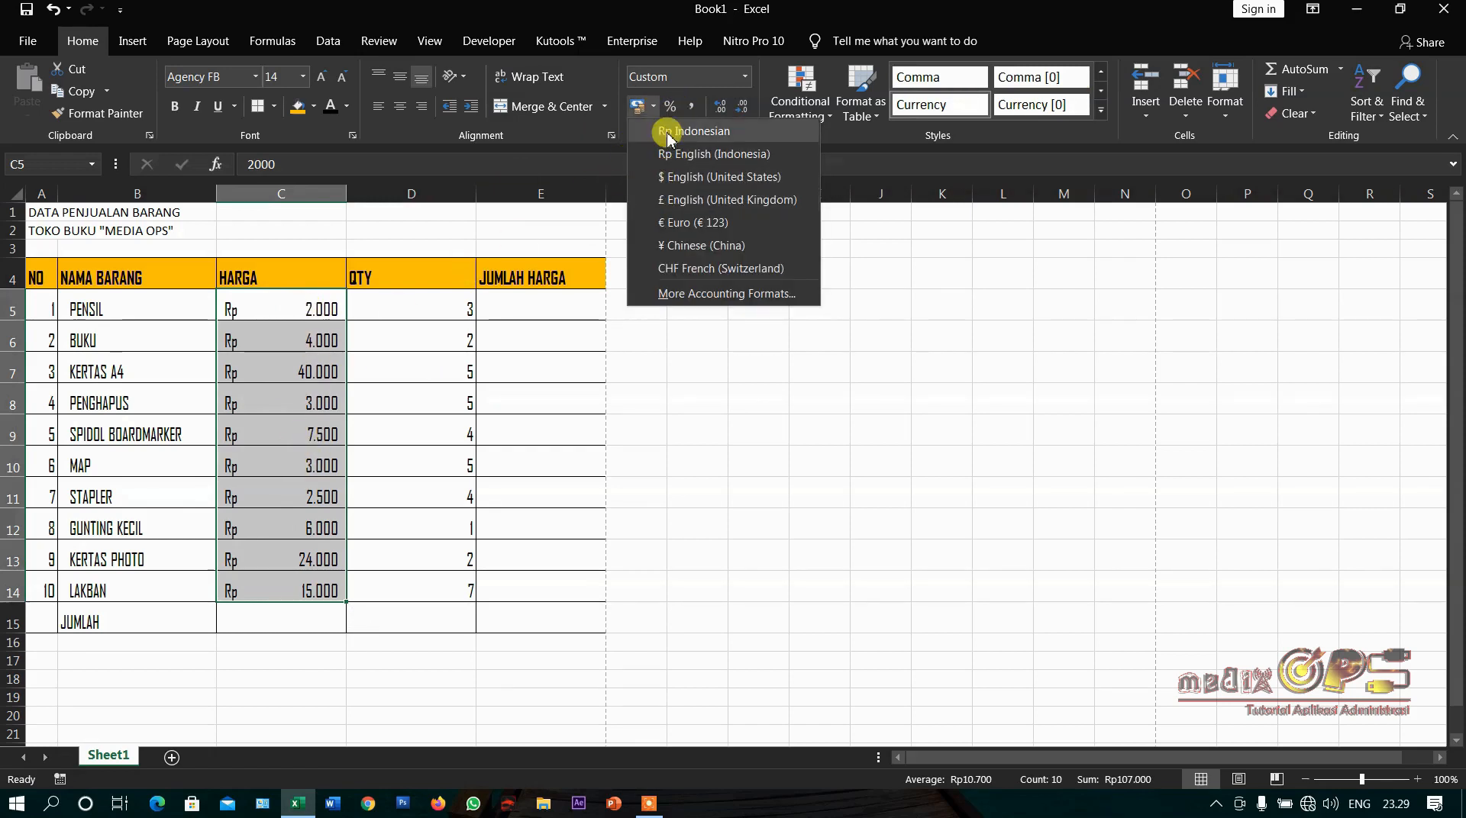
{"action": "left_click", "coordinate": [405, 314]}
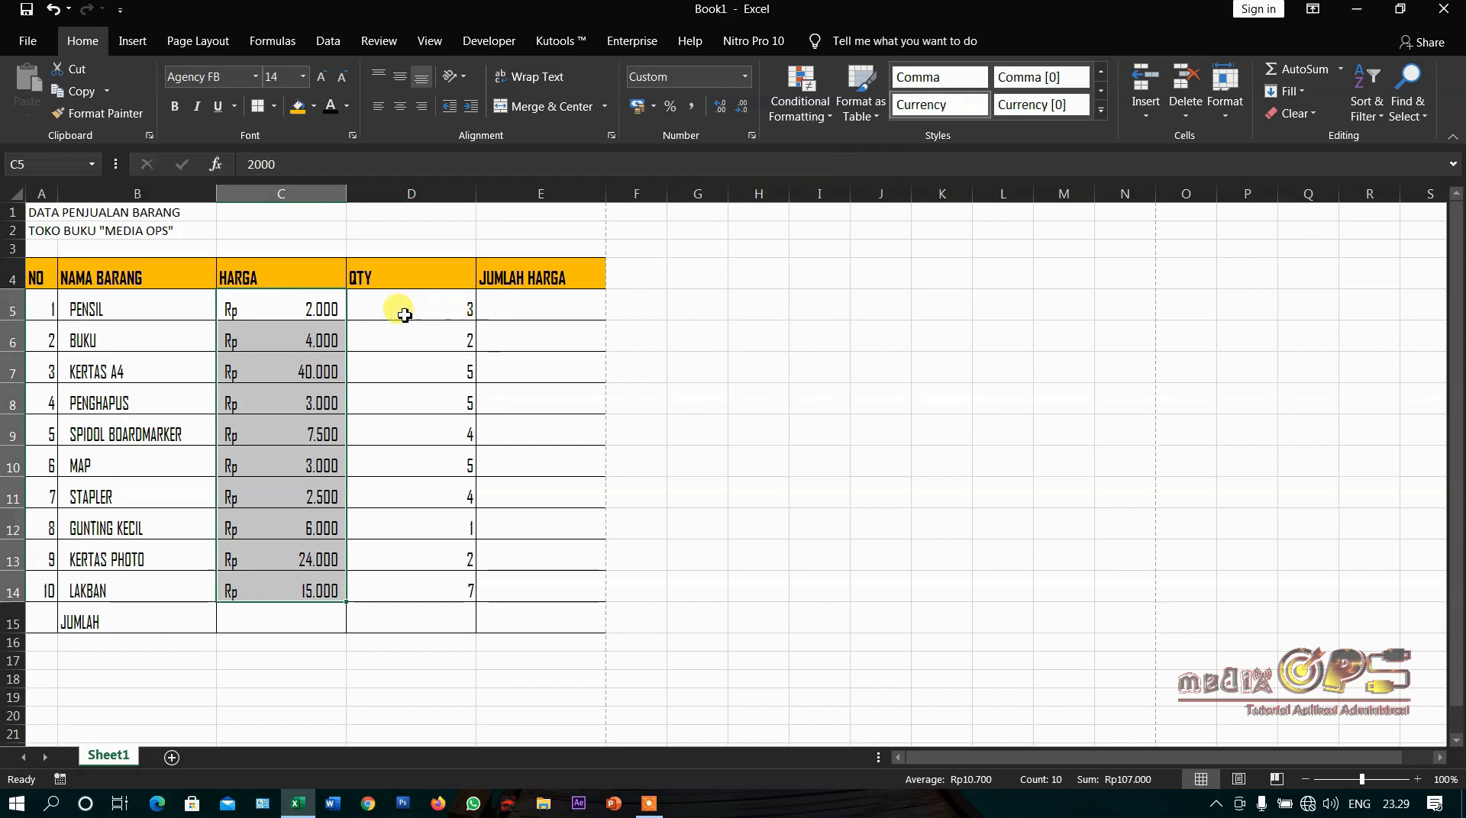
{"action": "left_click", "coordinate": [394, 390]}
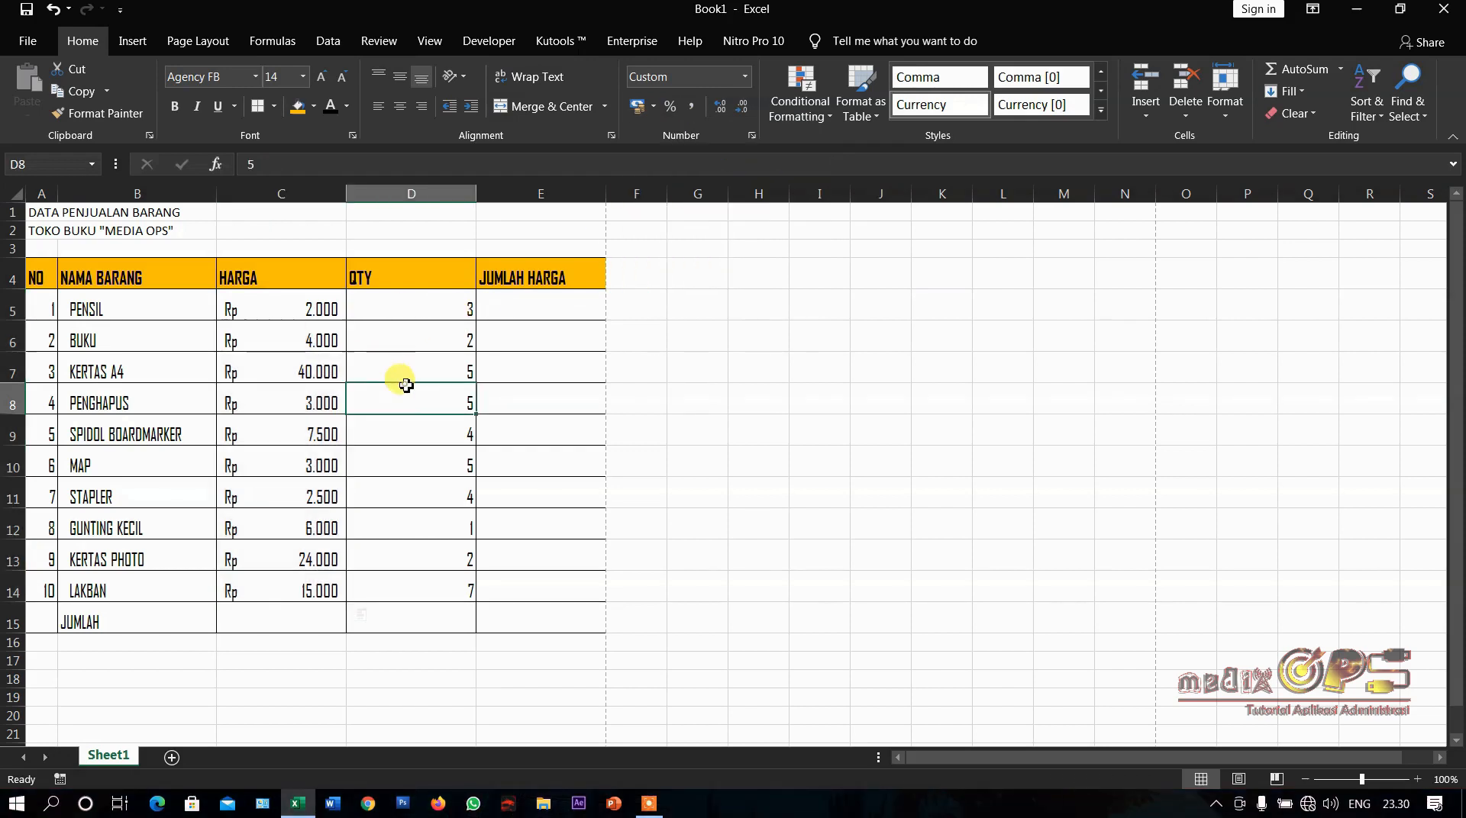
Centre the quantities in D5:D14 horizontally
{"action": "left_click_drag", "start_coordinate": [422, 302], "coordinate": [426, 578]}
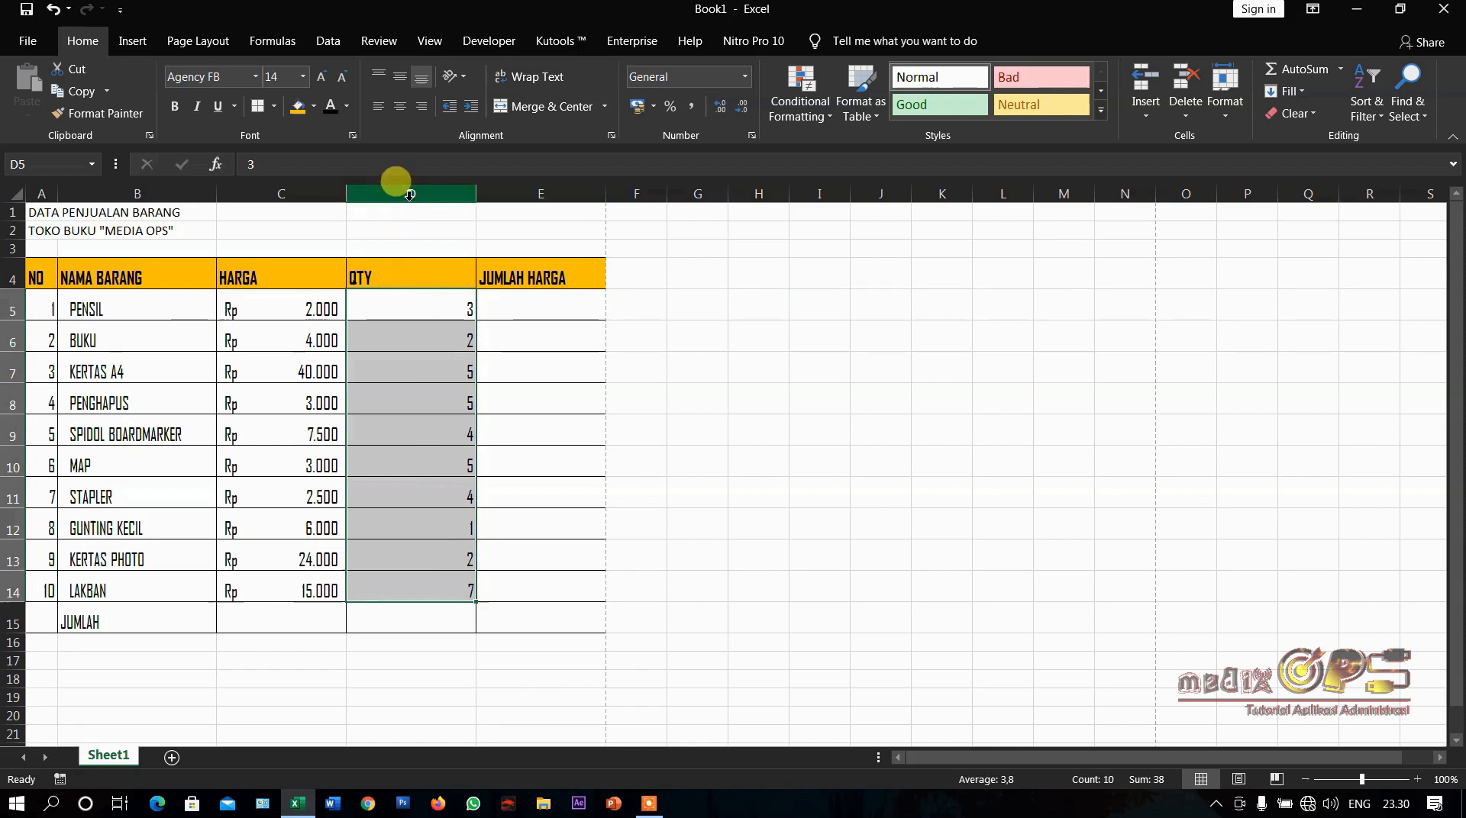
{"action": "left_click", "coordinate": [400, 107]}
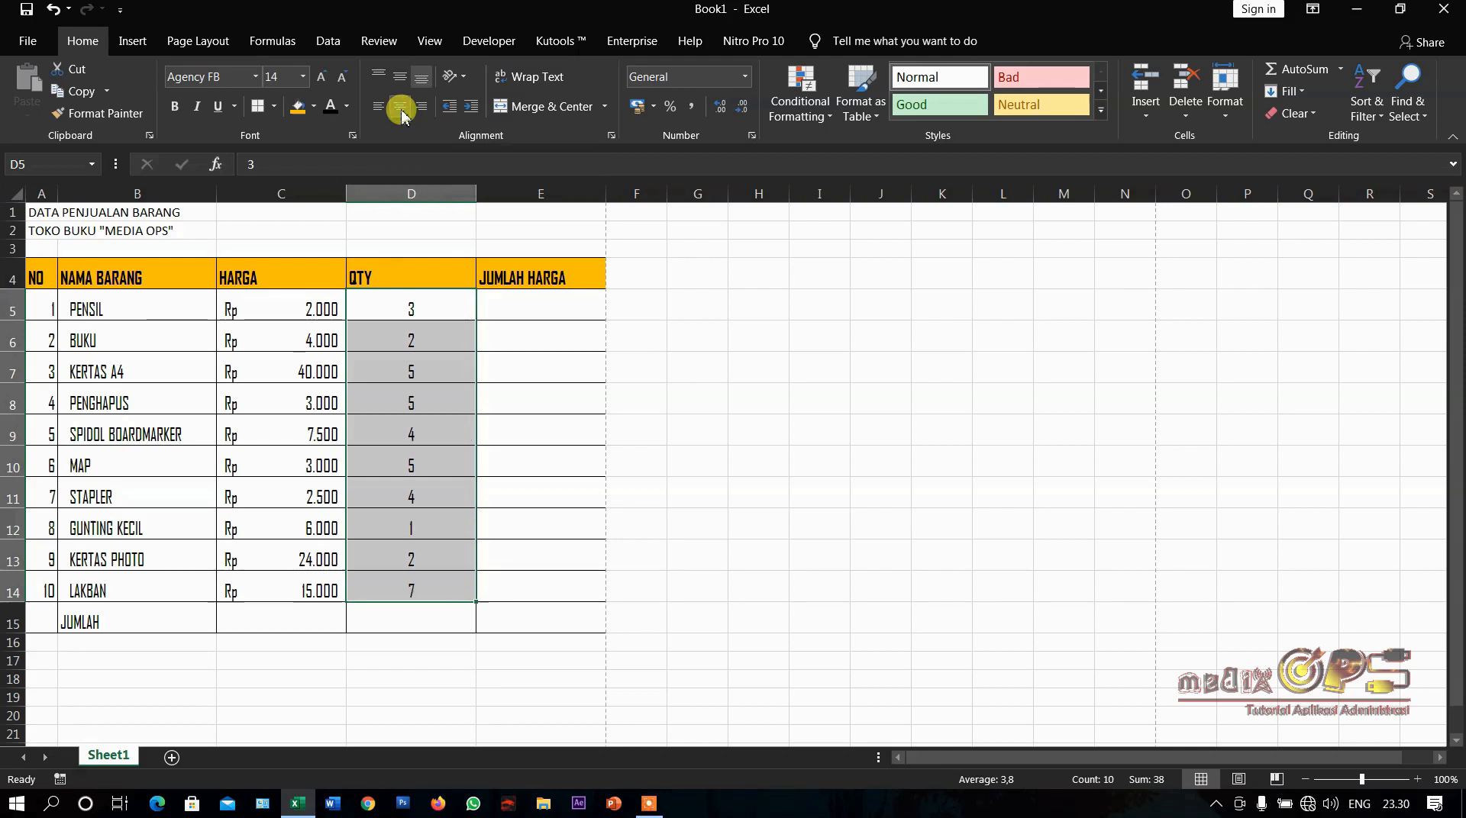
{"action": "left_click", "coordinate": [406, 309]}
{"action": "left_click", "coordinate": [410, 334]}
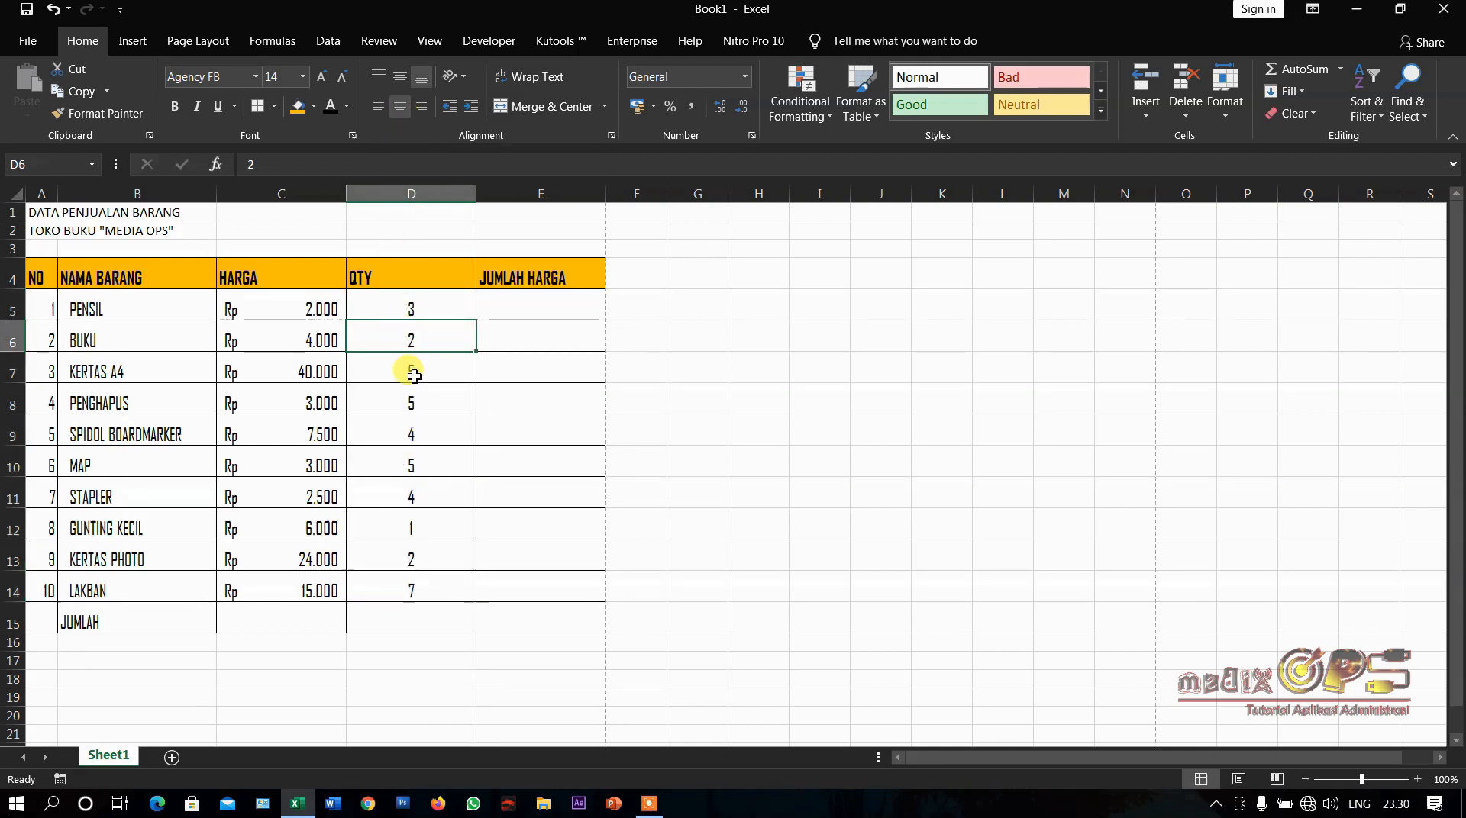
{"action": "left_click", "coordinate": [416, 374]}
{"action": "left_click", "coordinate": [416, 405]}
{"action": "left_click", "coordinate": [423, 454]}
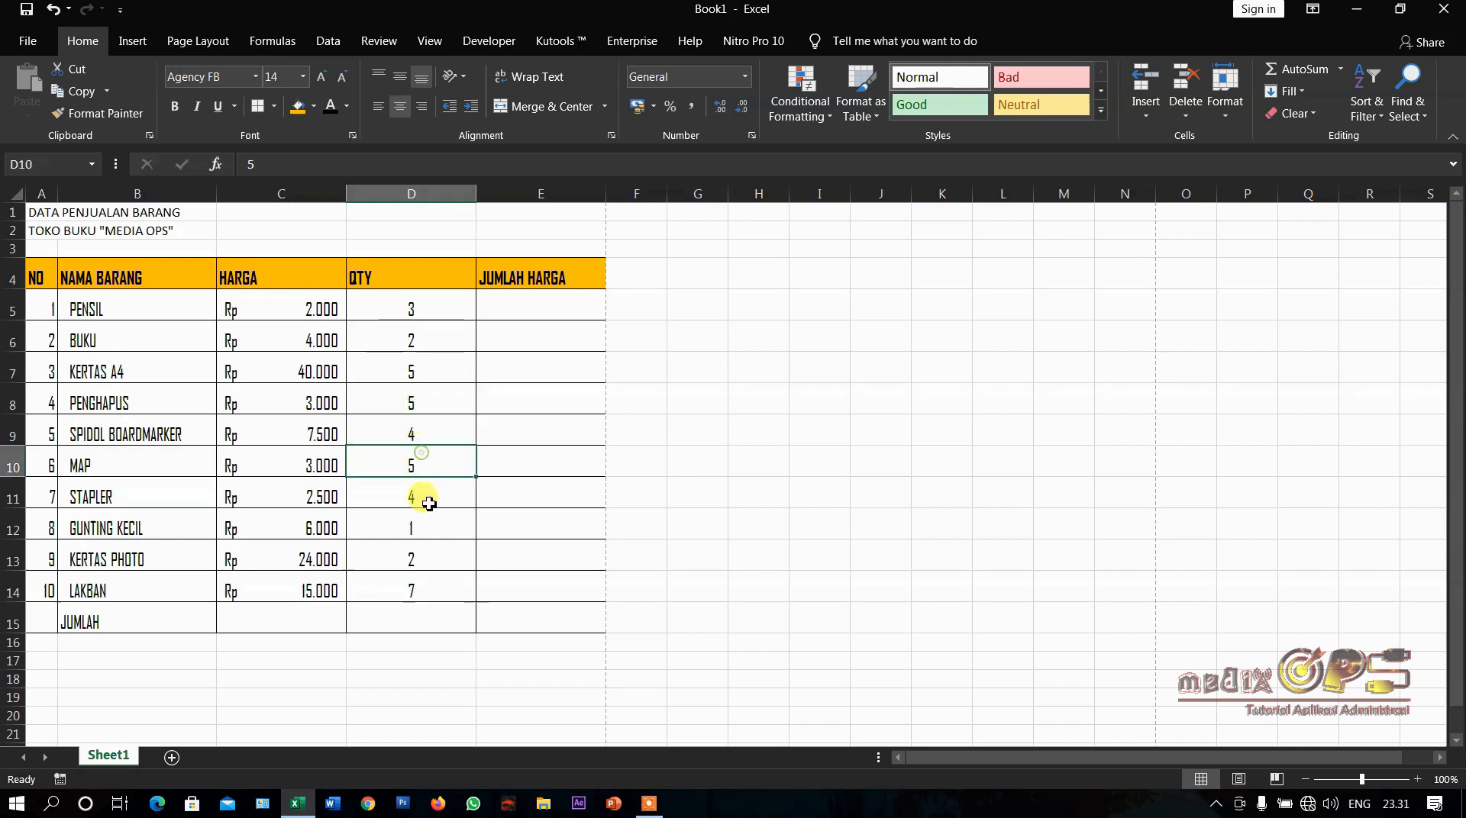
{"action": "left_click", "coordinate": [428, 503]}
{"action": "left_click", "coordinate": [431, 543]}
{"action": "left_click", "coordinate": [416, 493]}
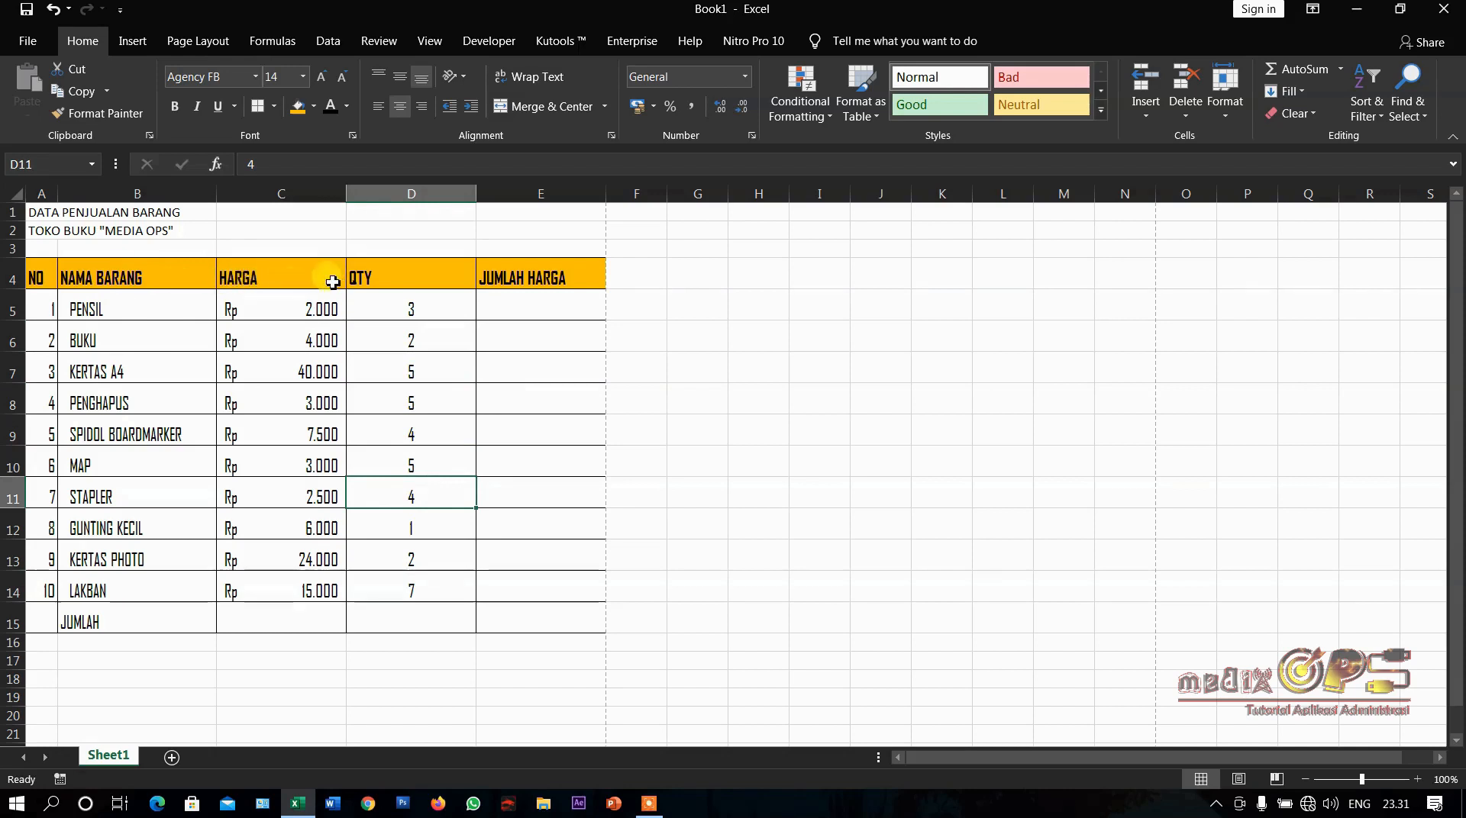
Make the header row 4 slightly taller
{"action": "left_click", "coordinate": [38, 282]}
{"action": "left_click", "coordinate": [89, 275]}
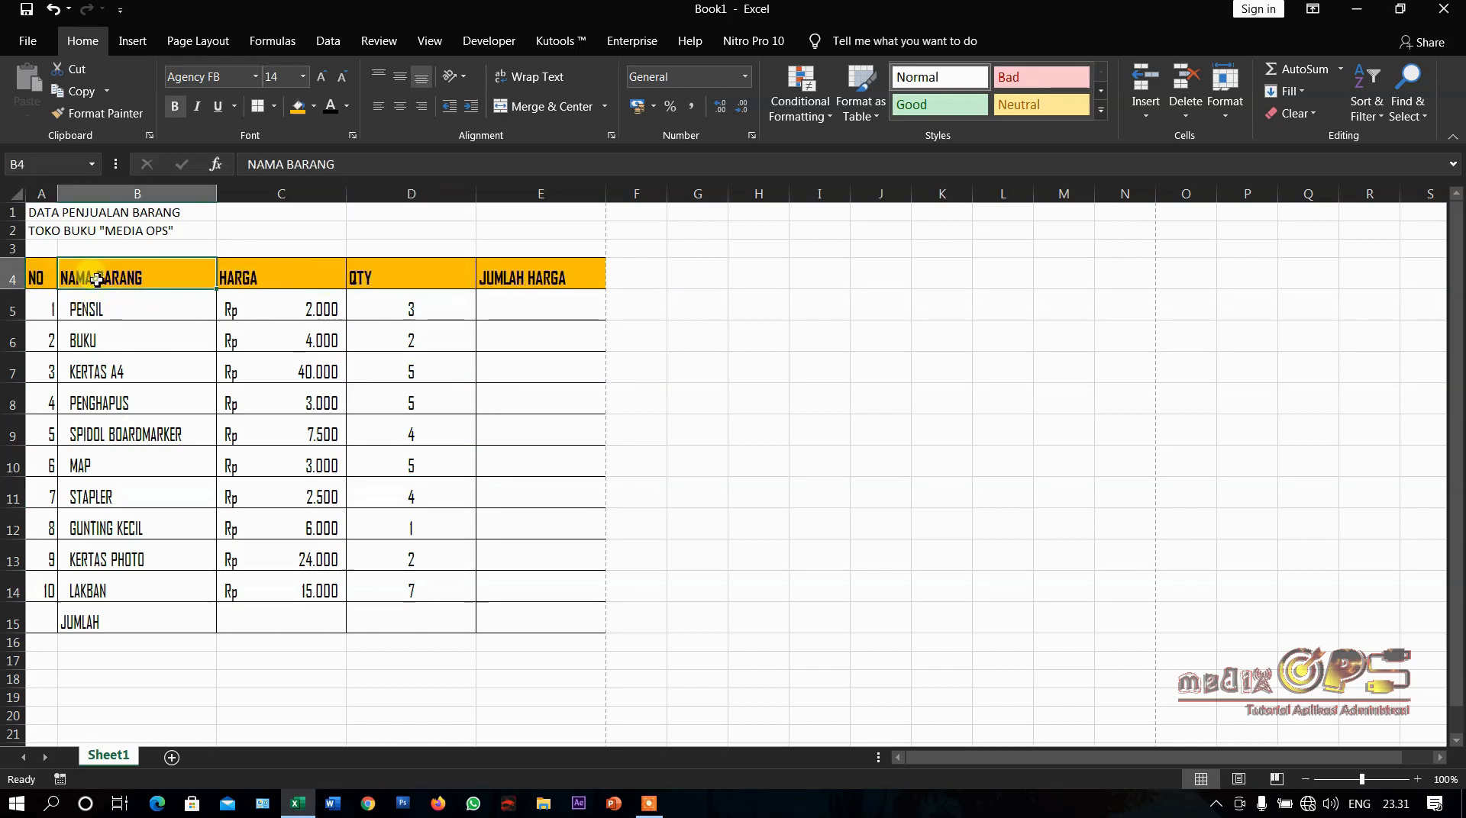
{"action": "left_click", "coordinate": [276, 277]}
{"action": "left_click_drag", "start_coordinate": [17, 289], "coordinate": [17, 298]}
{"action": "left_click", "coordinate": [104, 284]}
{"action": "left_click", "coordinate": [259, 285]}
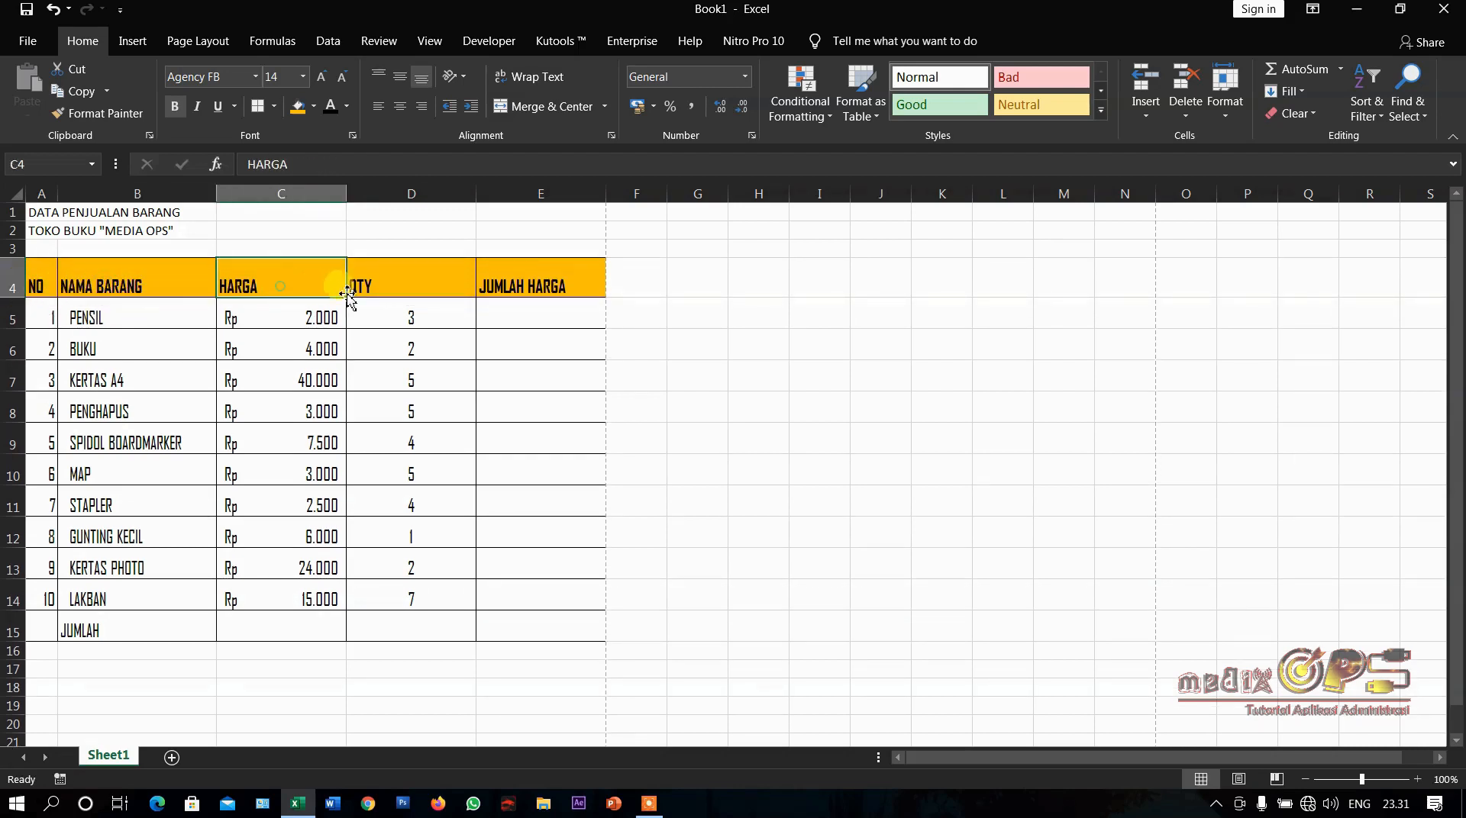
{"action": "left_click", "coordinate": [427, 284]}
{"action": "left_click", "coordinate": [532, 291]}
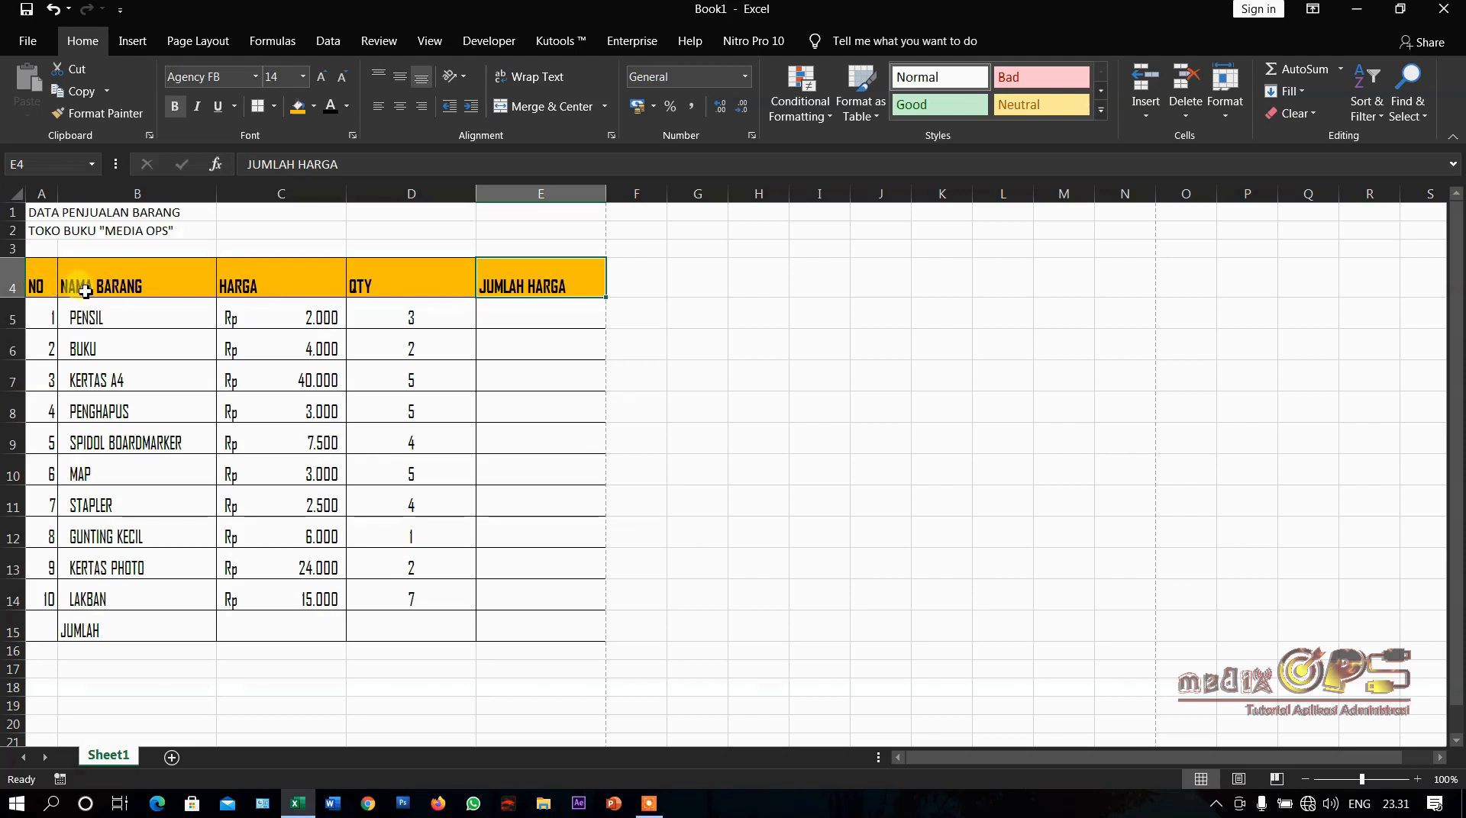
Align the contents of the whole table A4:E15 vertically to the middle of their cells
{"action": "left_click_drag", "start_coordinate": [33, 284], "coordinate": [547, 626]}
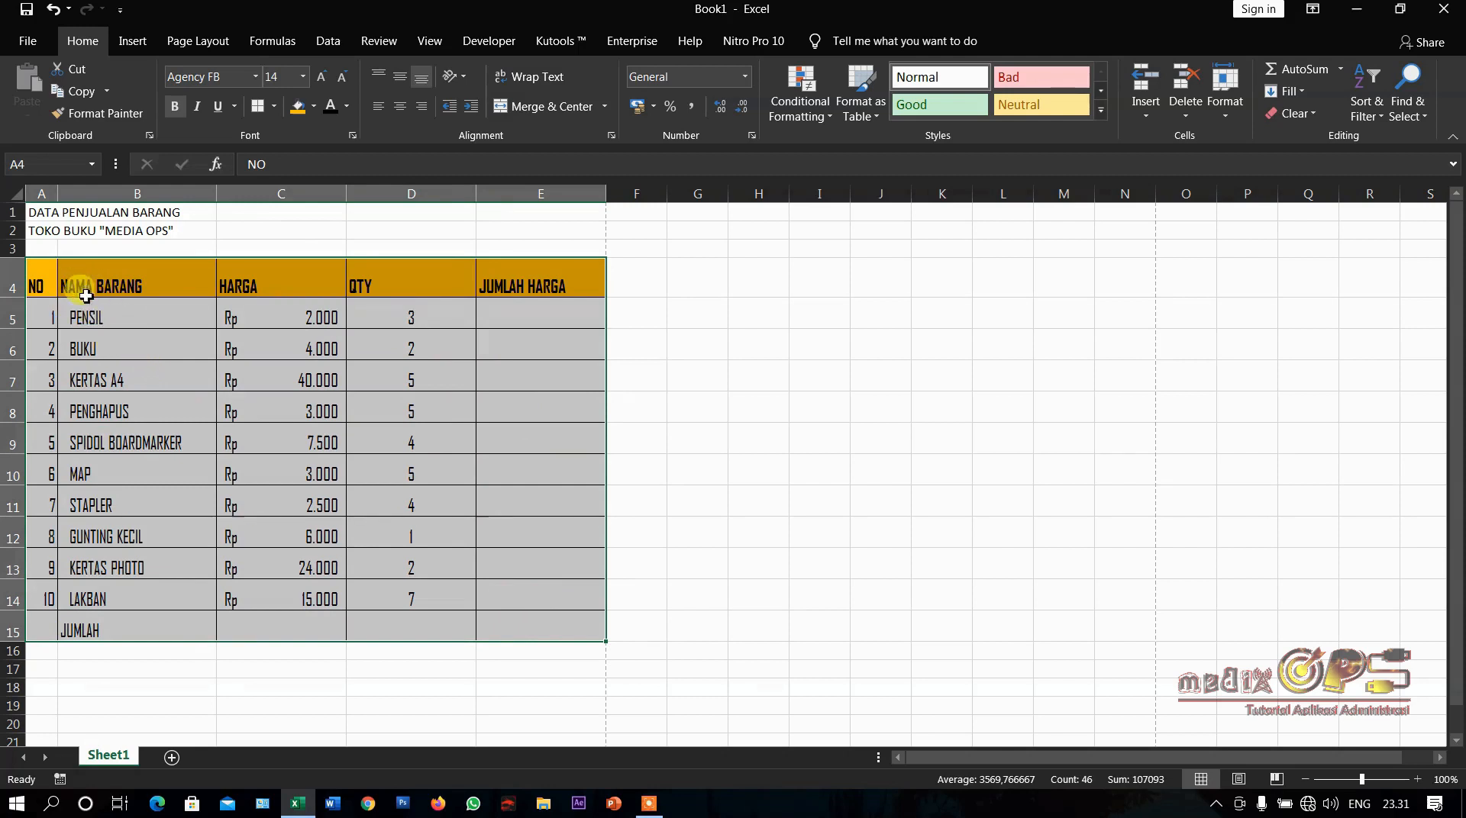
{"action": "left_click", "coordinate": [403, 85]}
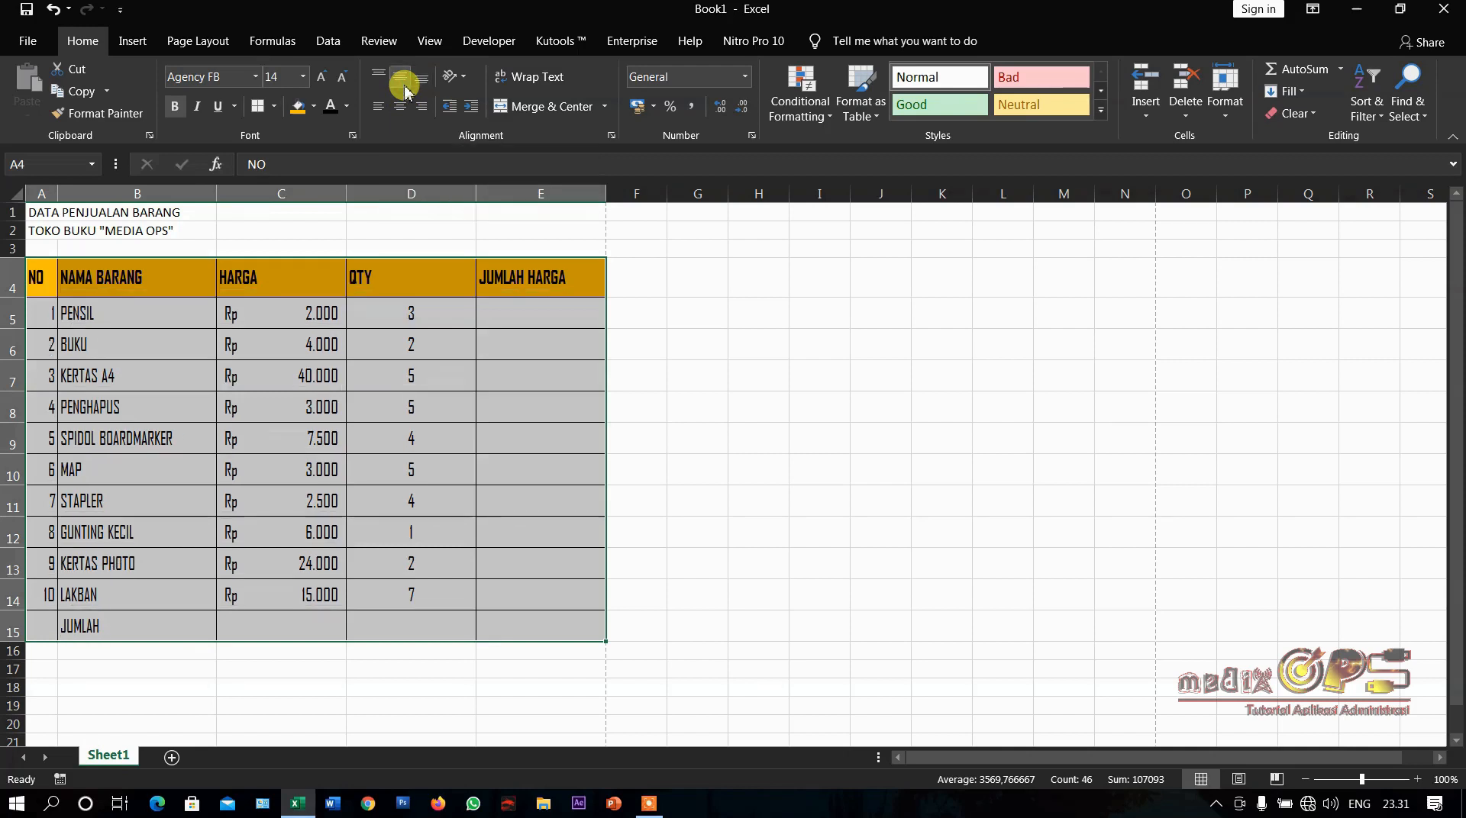
{"action": "left_click", "coordinate": [139, 316]}
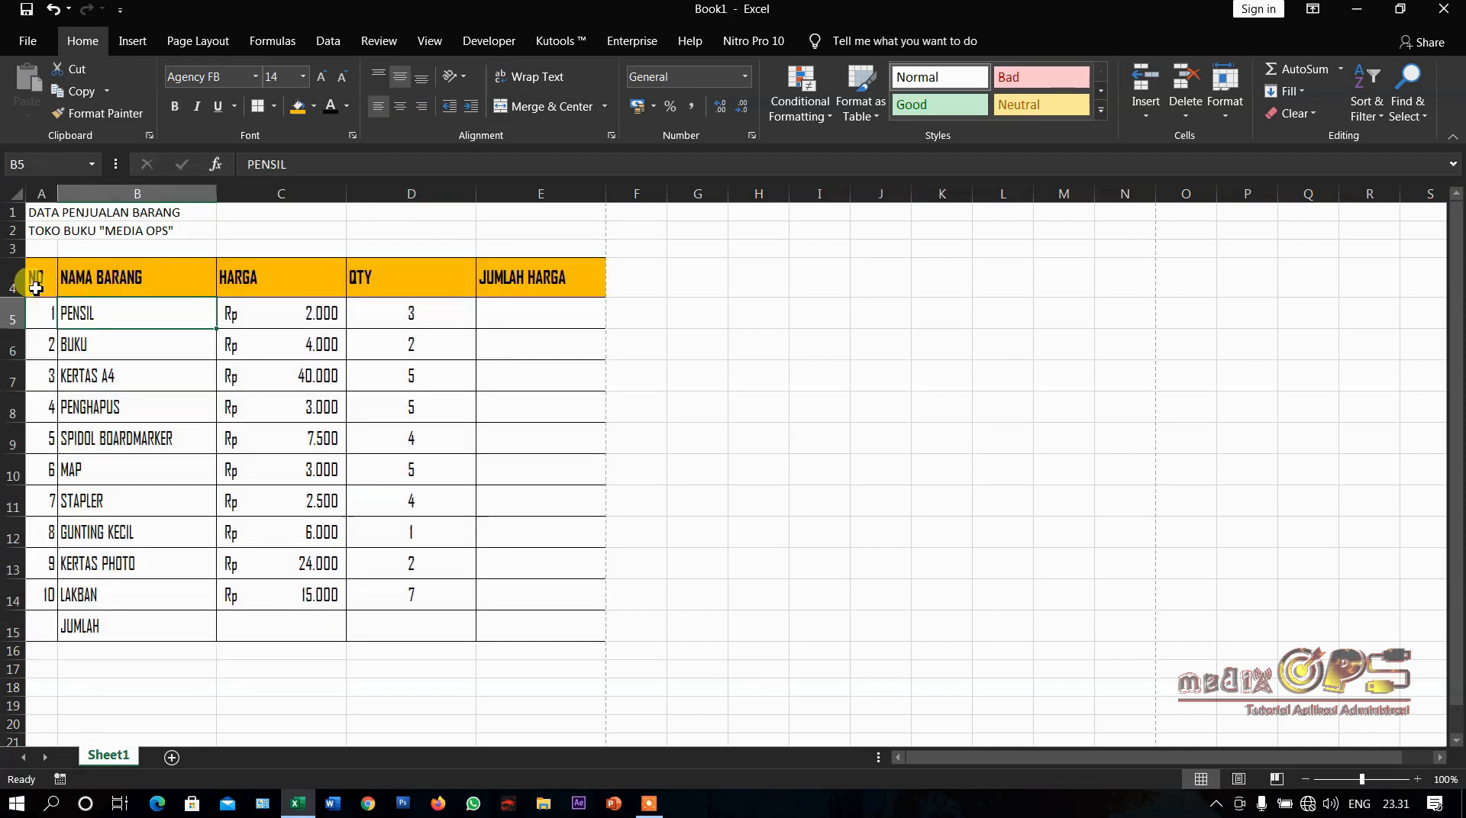
Centre the header texts in A4:E4 horizontally
{"action": "left_click_drag", "start_coordinate": [36, 288], "coordinate": [527, 284]}
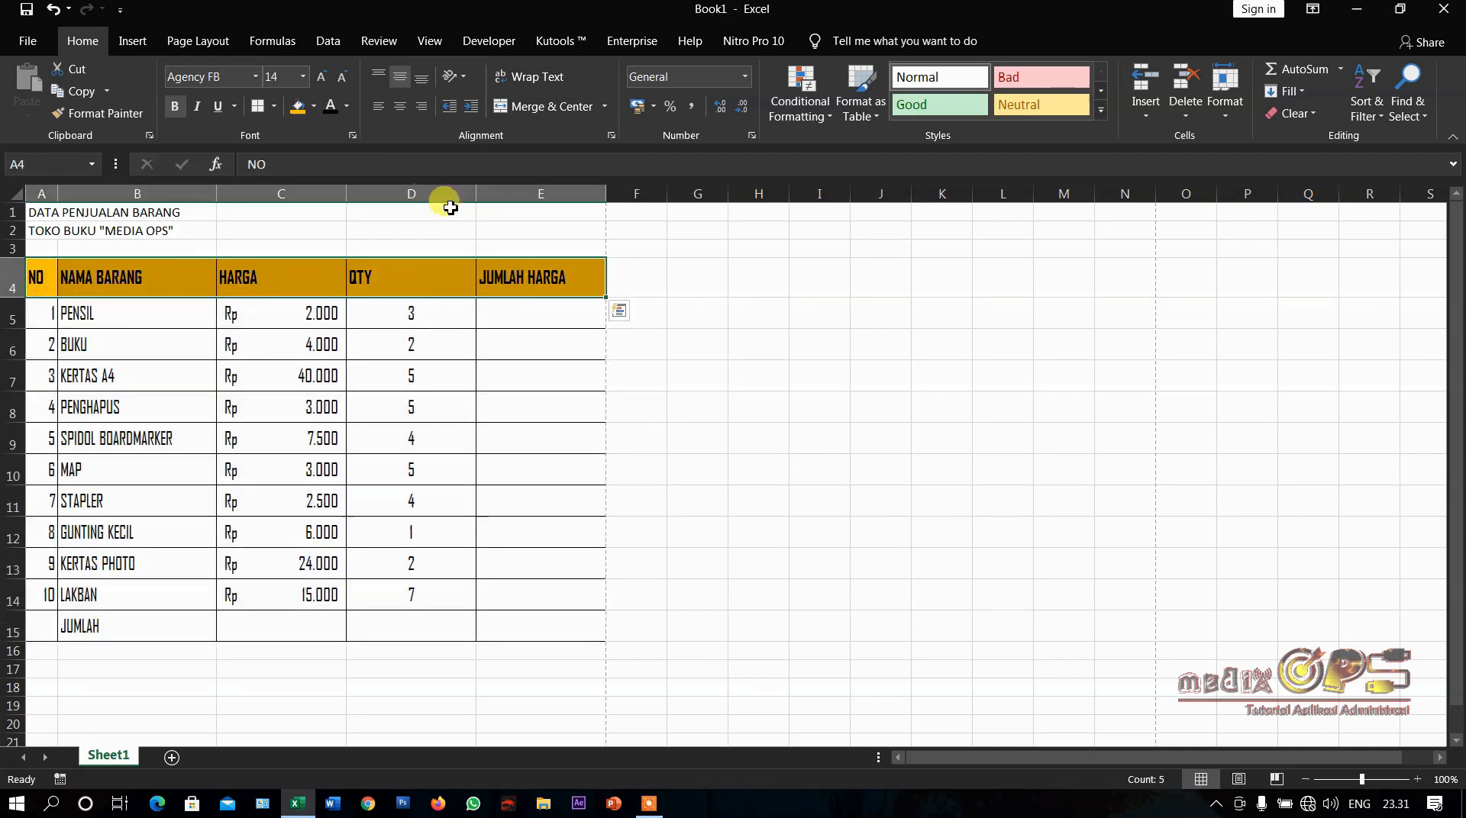
{"action": "left_click", "coordinate": [400, 109]}
{"action": "left_click", "coordinate": [313, 313]}
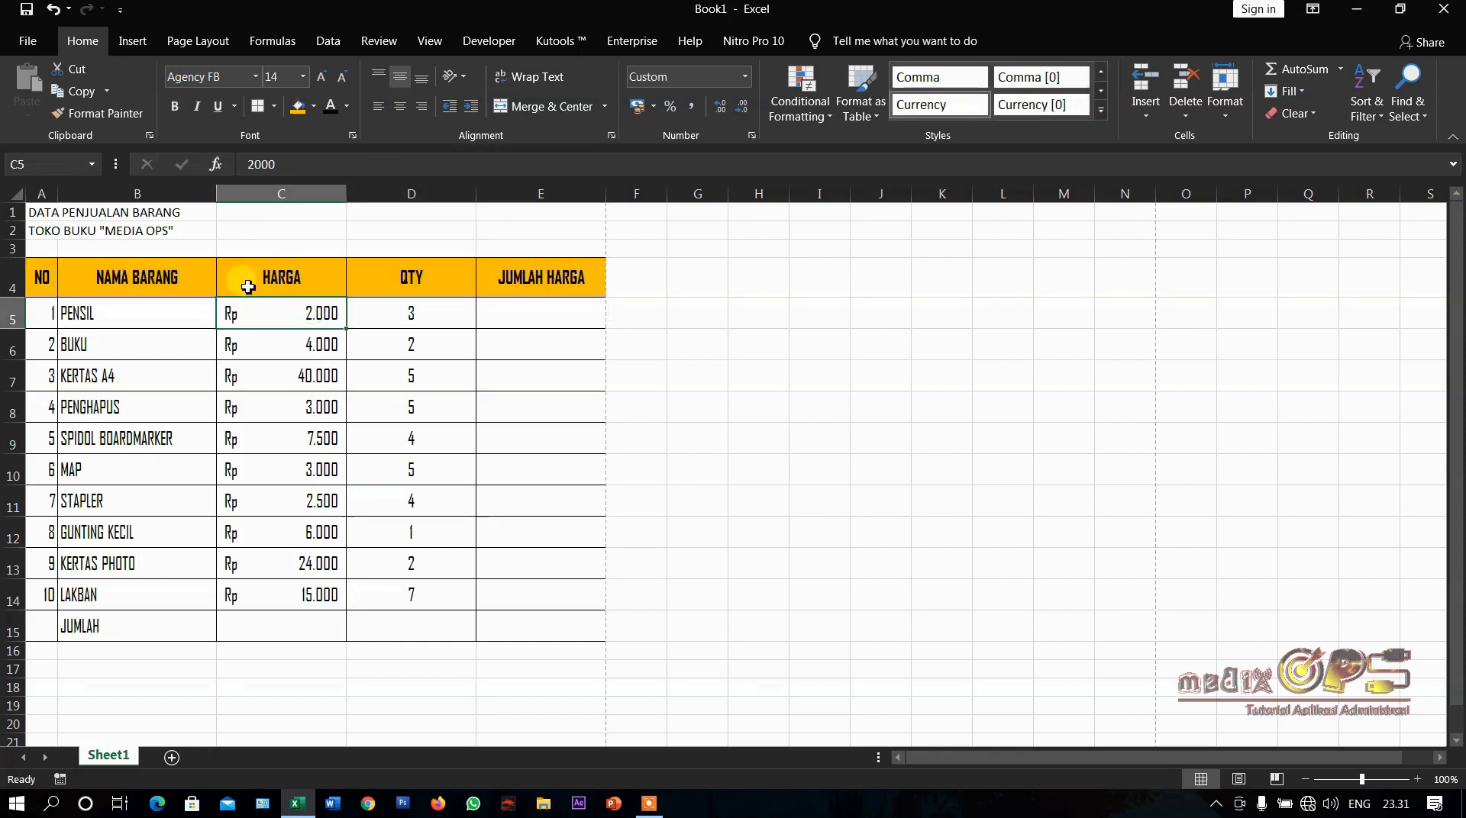
{"action": "left_click", "coordinate": [248, 287]}
{"action": "left_click", "coordinate": [153, 281]}
{"action": "left_click", "coordinate": [256, 281]}
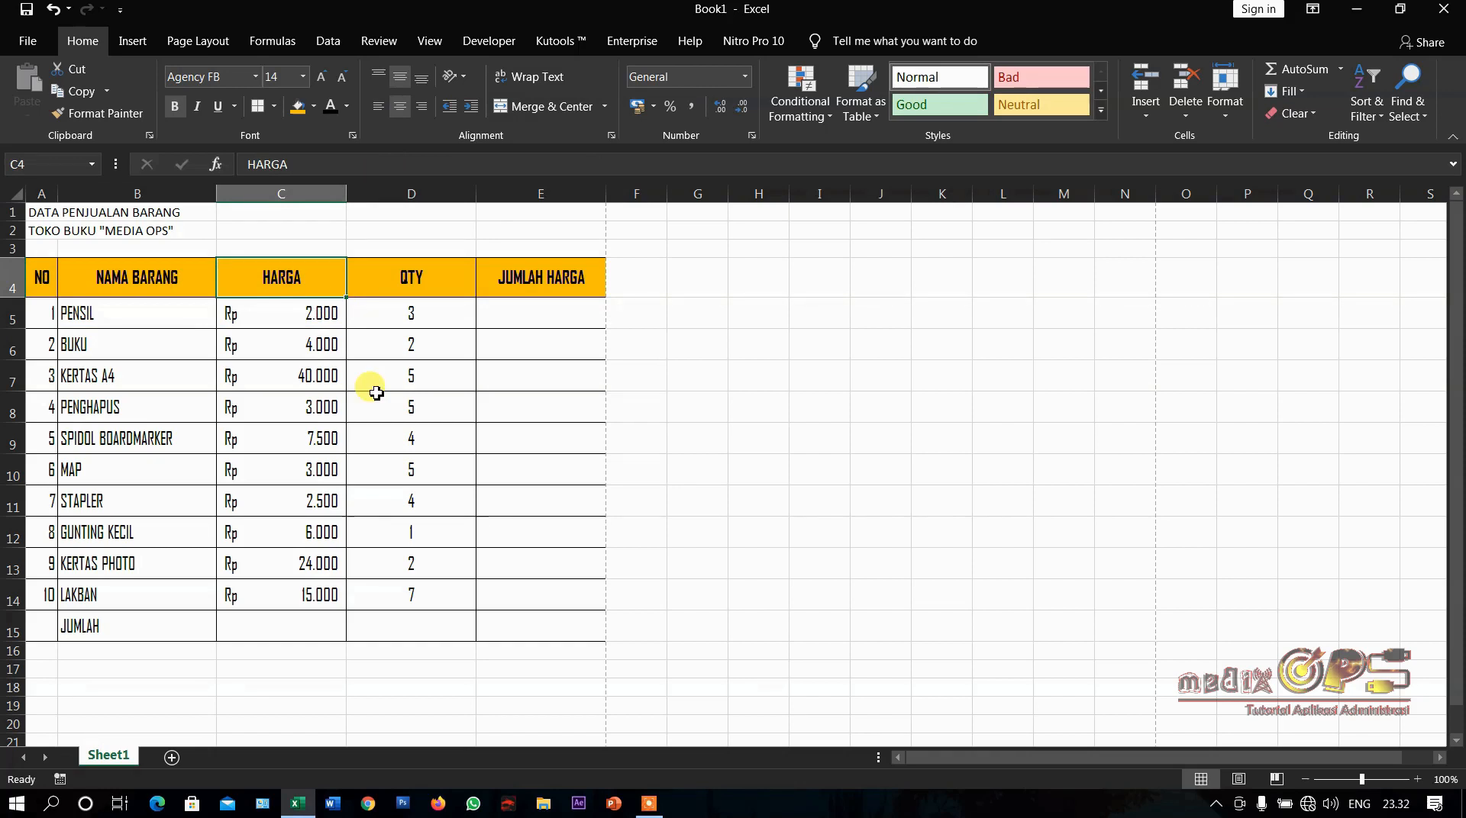
{"action": "left_click", "coordinate": [274, 375]}
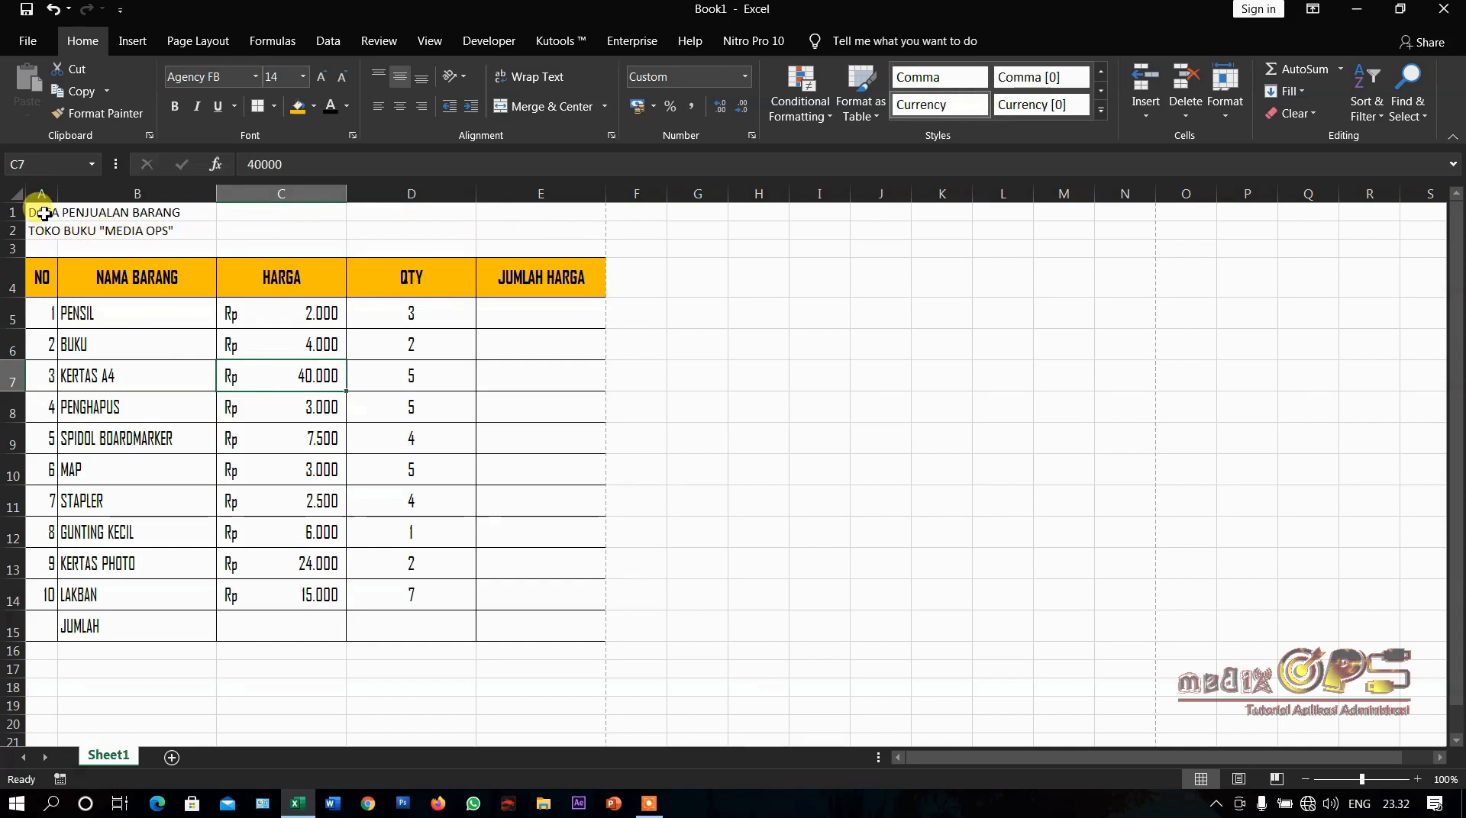
Merge and centre the title lines separately across A1:E1 and A2:E2
{"action": "left_click_drag", "start_coordinate": [44, 214], "coordinate": [503, 217]}
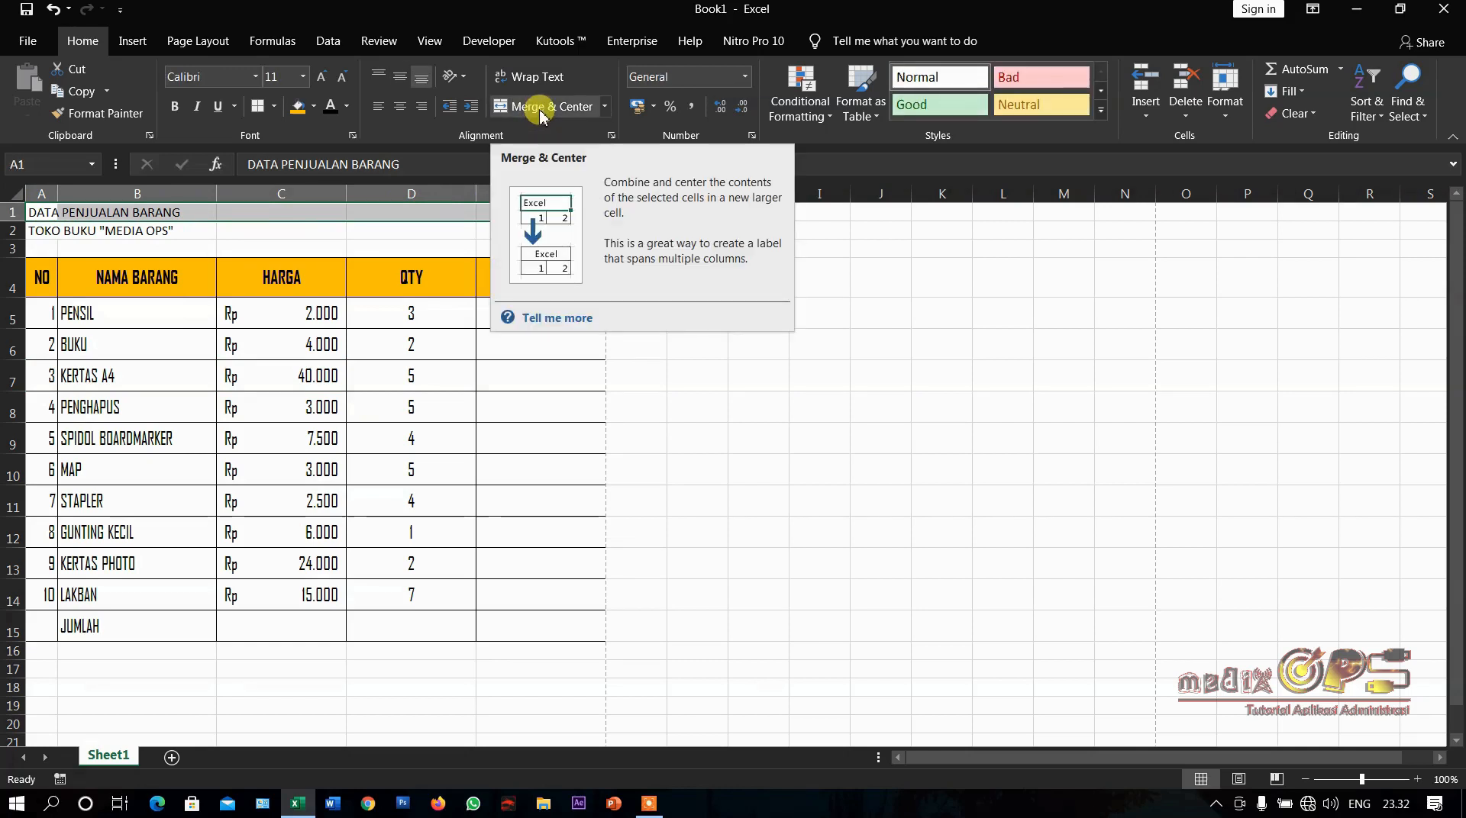
{"action": "left_click", "coordinate": [540, 108]}
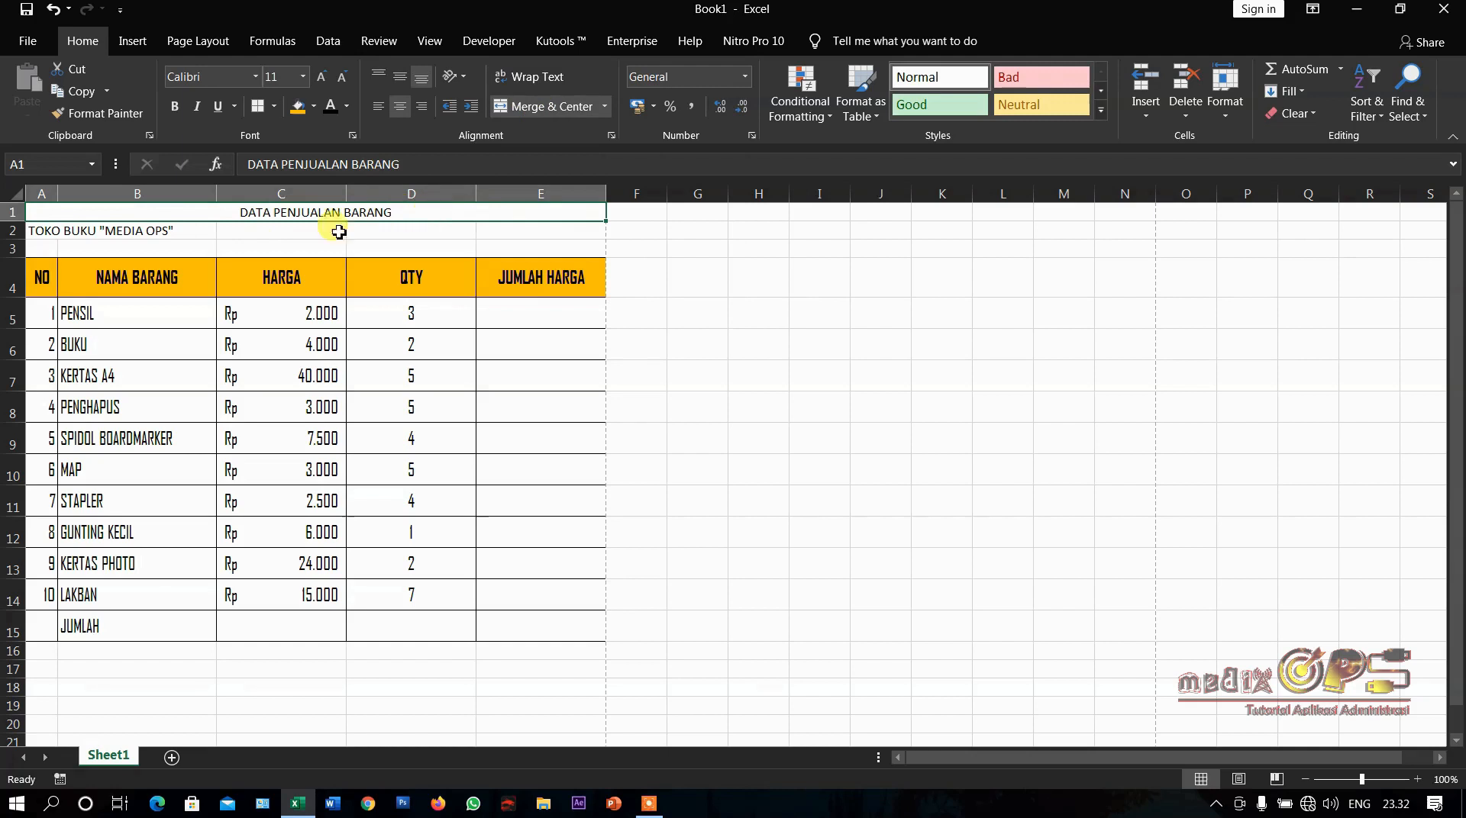
{"action": "left_click_drag", "start_coordinate": [40, 235], "coordinate": [557, 233]}
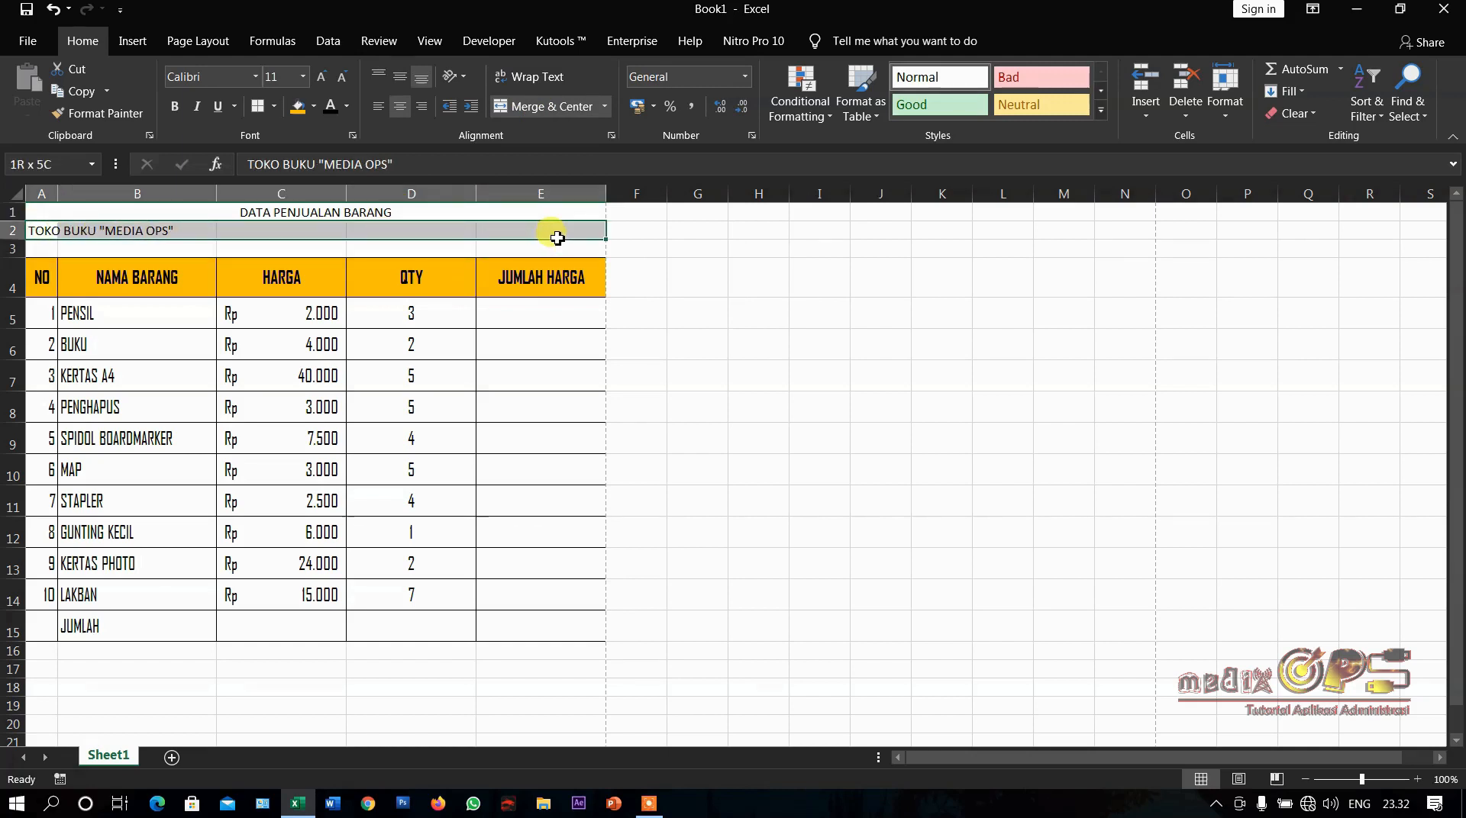
{"action": "left_click", "coordinate": [538, 111]}
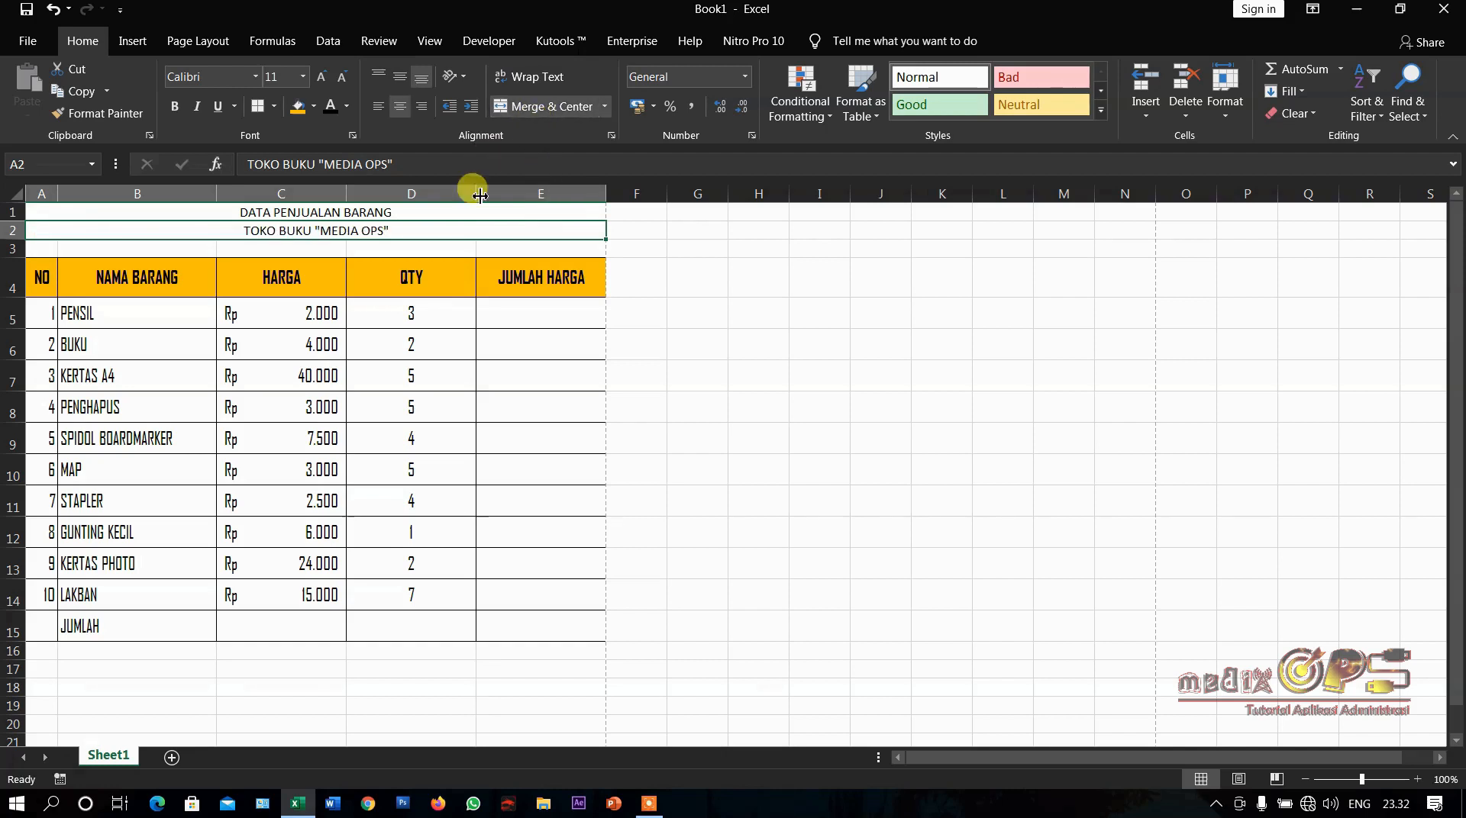
{"action": "left_click", "coordinate": [433, 314]}
Make both title lines in rows 1 and 2 bold with font size 14
{"action": "left_click_drag", "start_coordinate": [400, 211], "coordinate": [405, 229]}
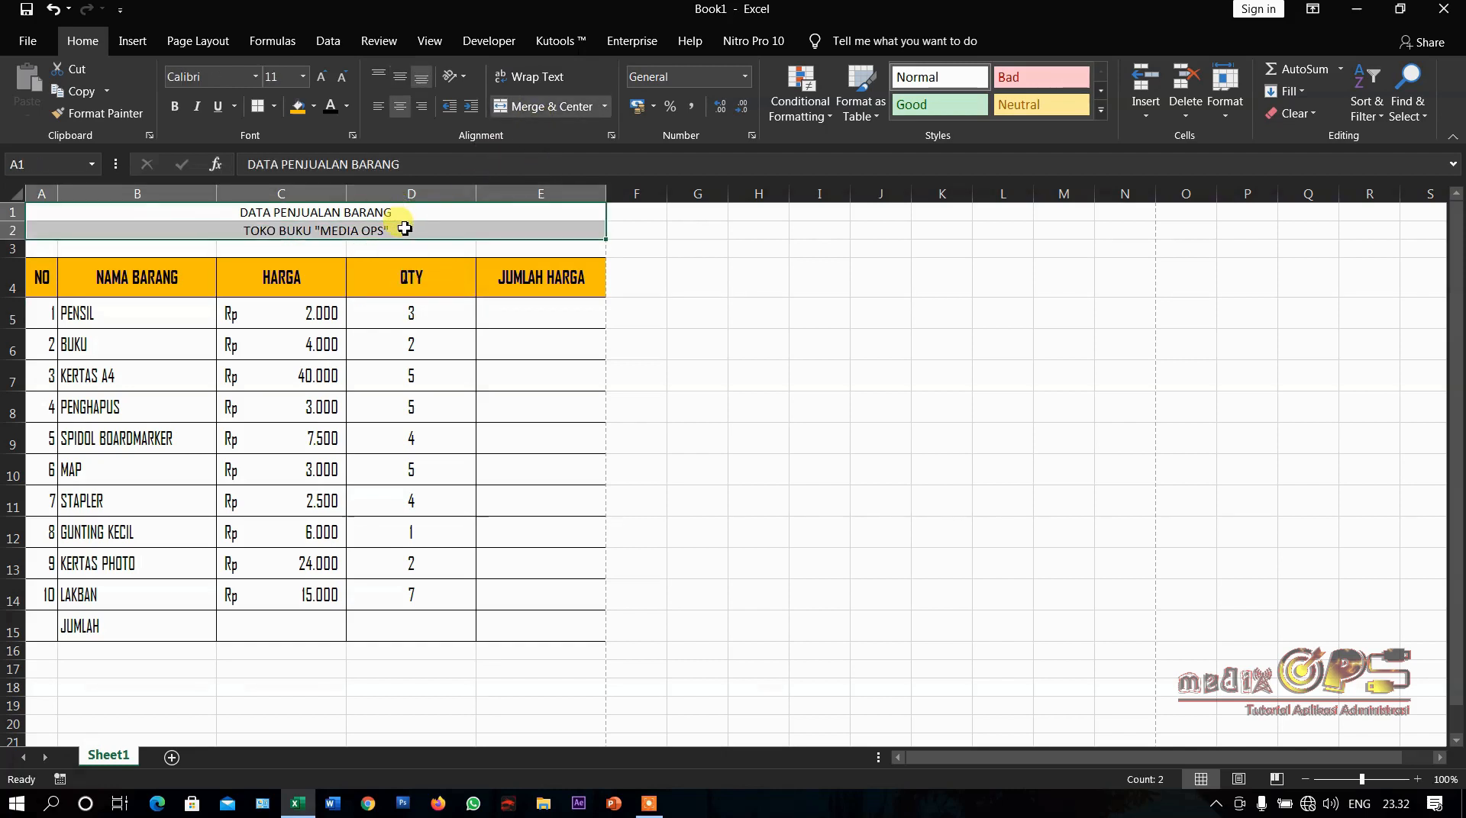
{"action": "left_click", "coordinate": [173, 115]}
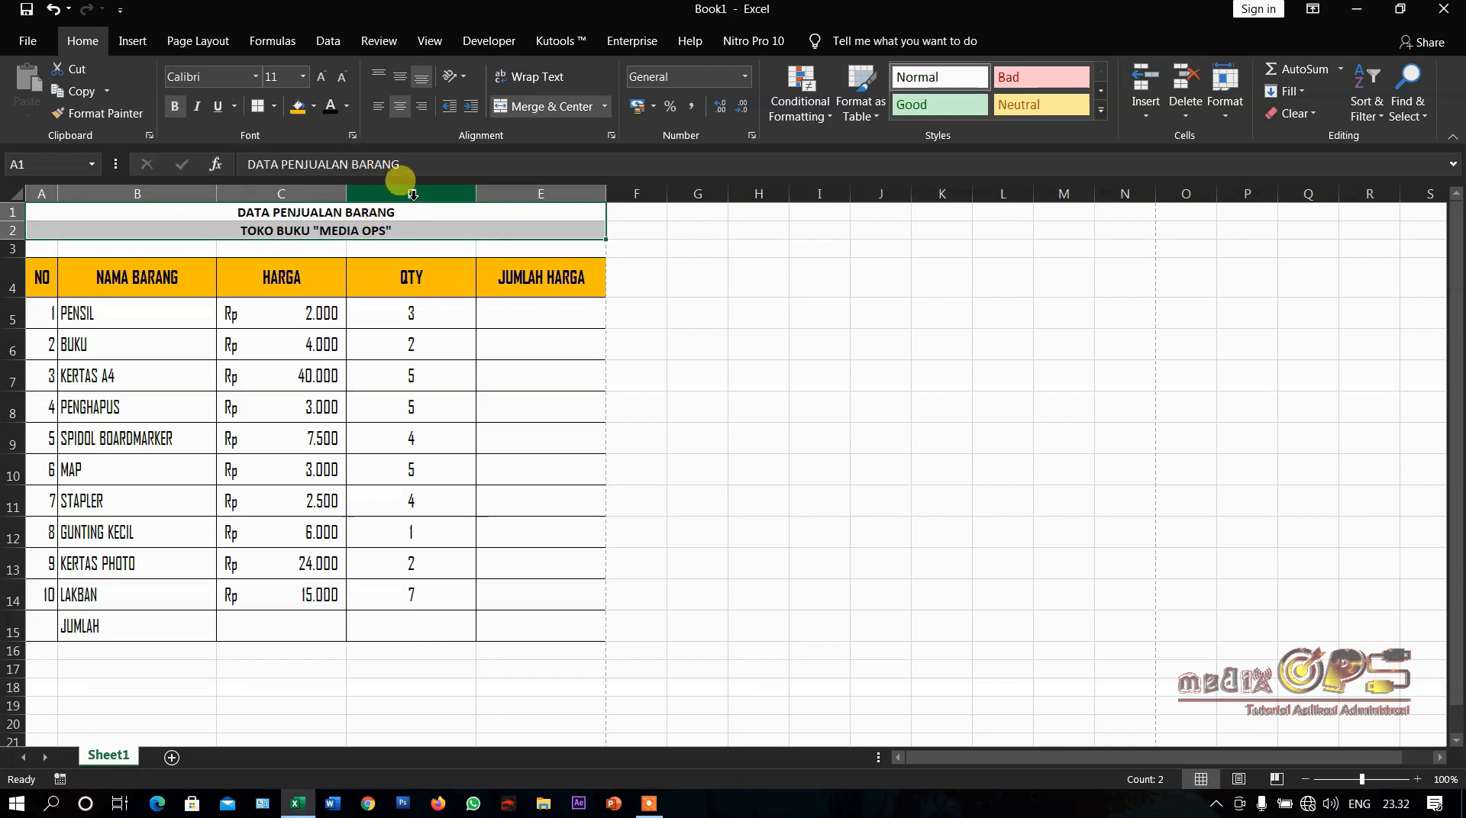
{"action": "left_click", "coordinate": [303, 76]}
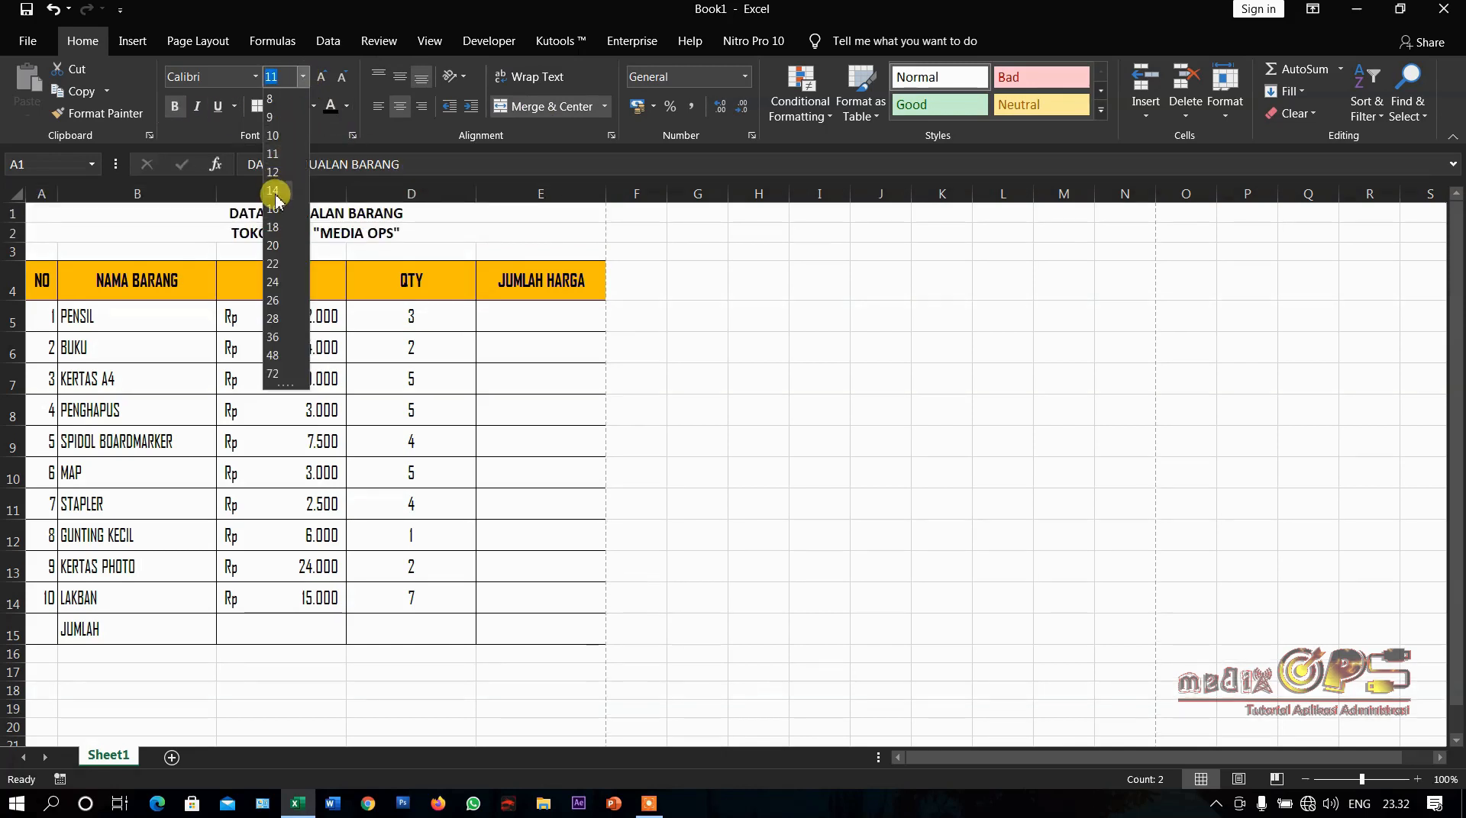
{"action": "left_click", "coordinate": [273, 191]}
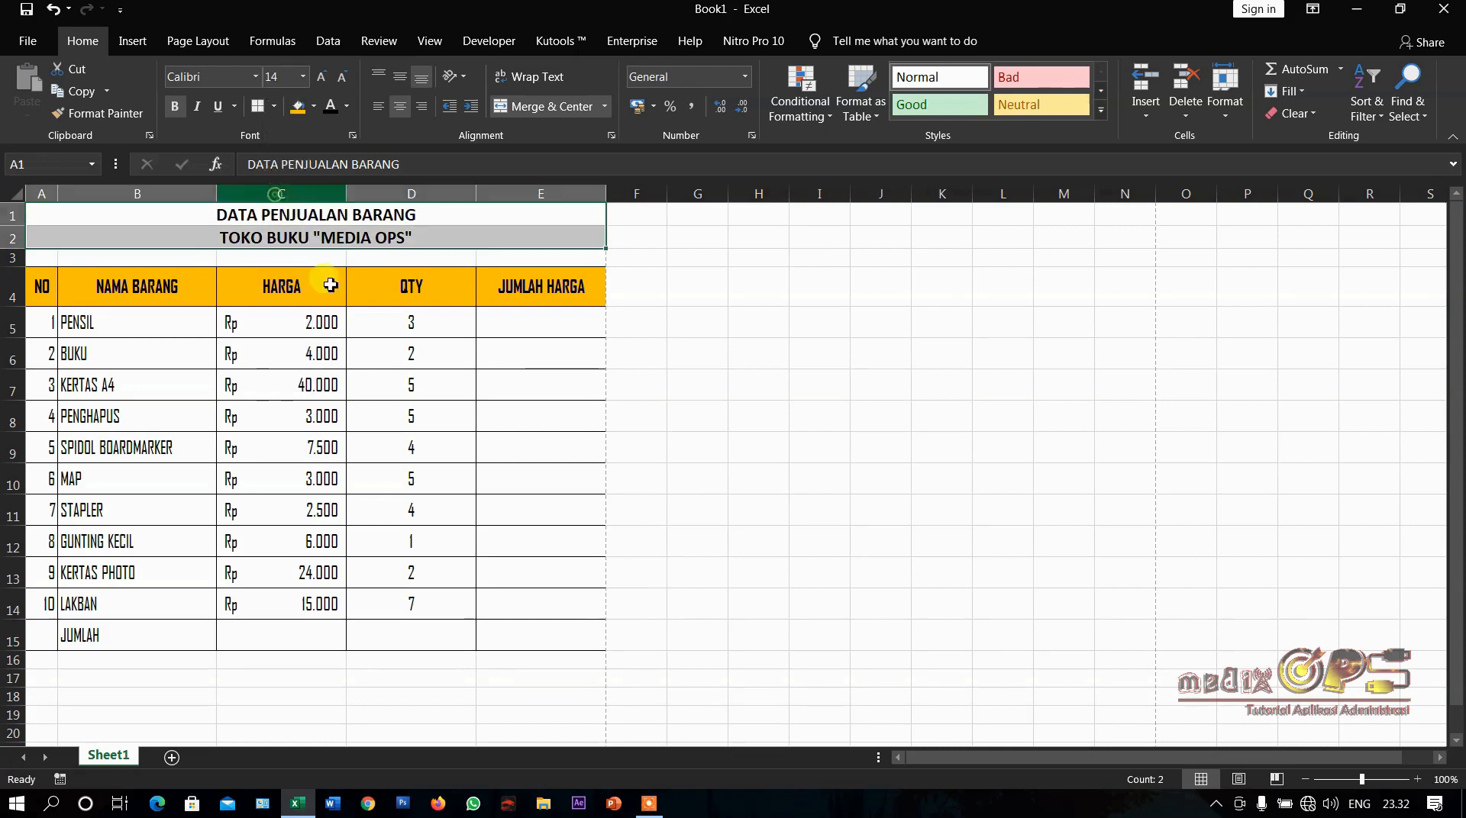
{"action": "left_click", "coordinate": [357, 352]}
Unmerge the two title rows above the table
{"action": "left_click_drag", "start_coordinate": [335, 217], "coordinate": [288, 233]}
{"action": "left_click", "coordinate": [362, 396]}
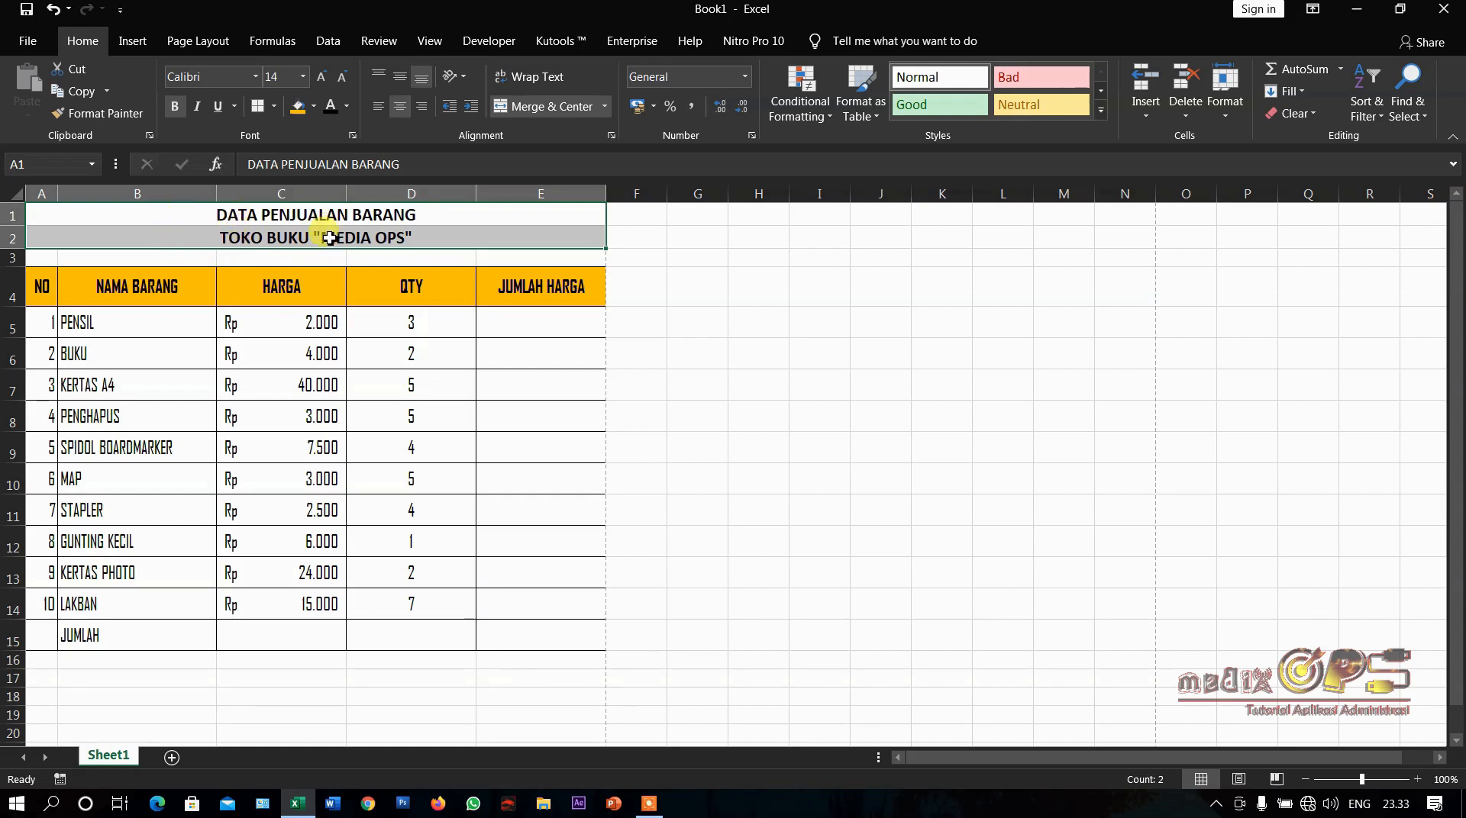
{"action": "left_click", "coordinate": [333, 220]}
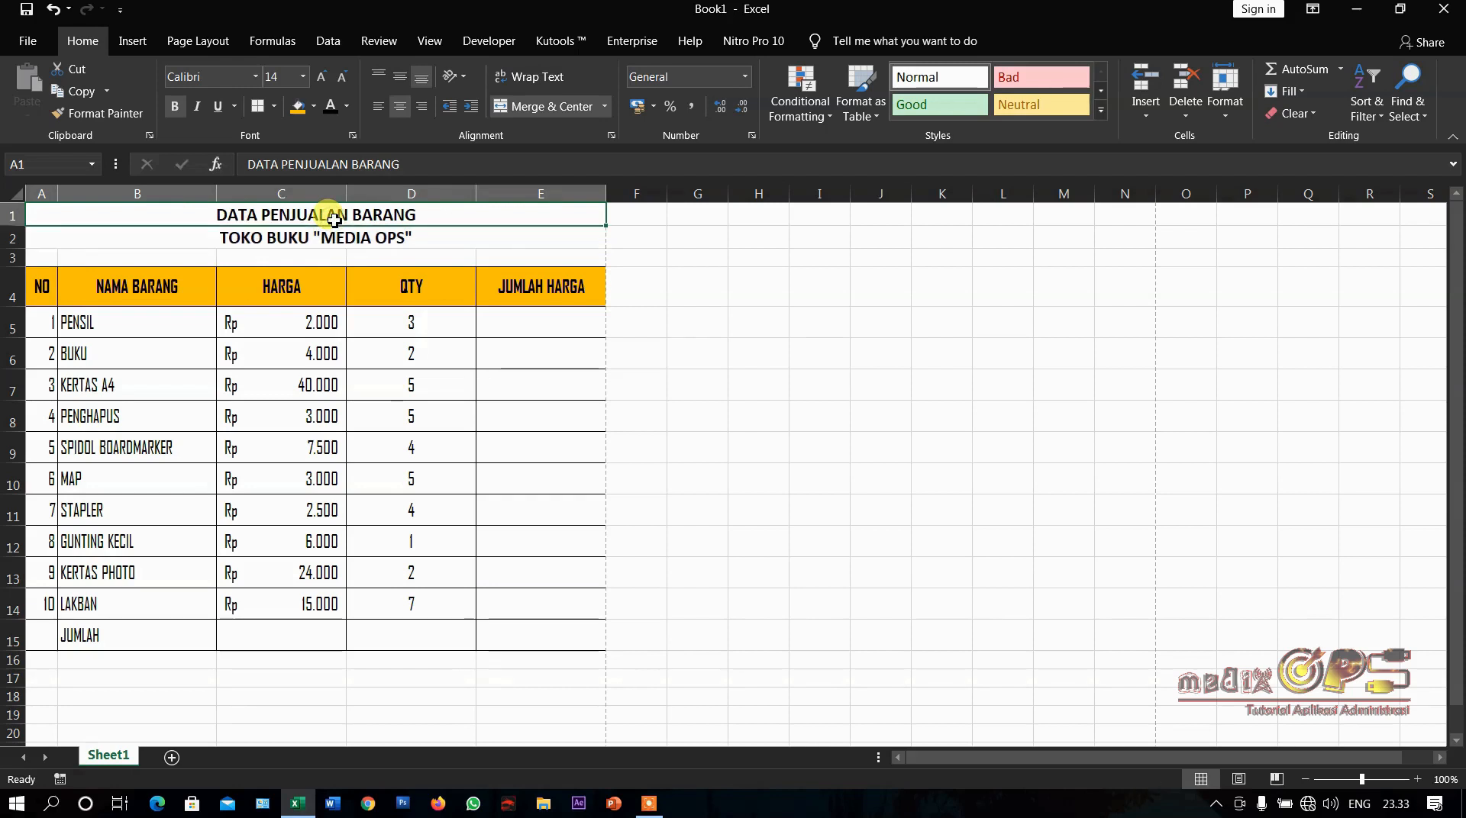
{"action": "left_click_drag", "start_coordinate": [333, 220], "coordinate": [334, 229]}
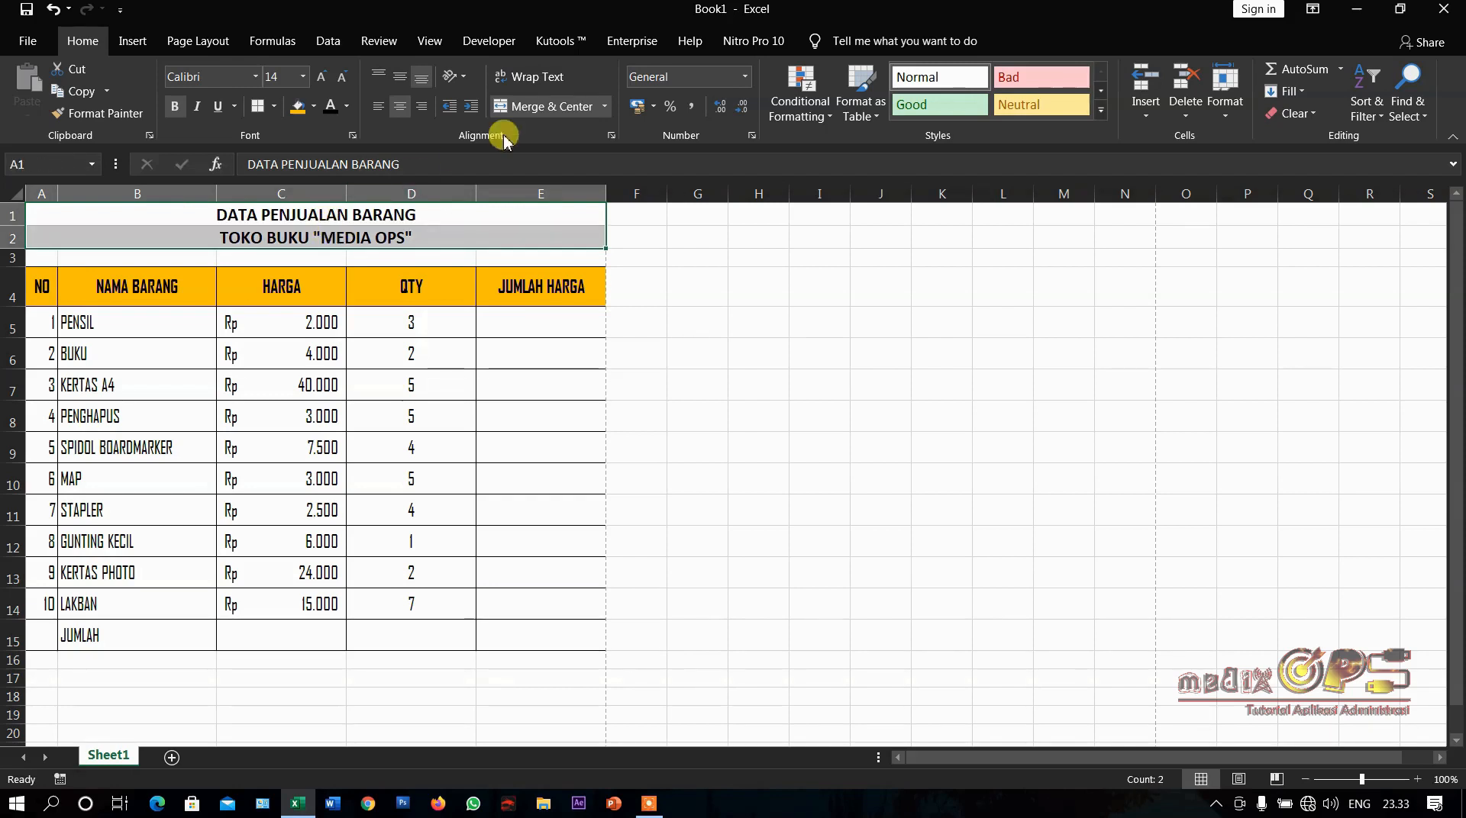
{"action": "left_click", "coordinate": [508, 106]}
{"action": "left_click", "coordinate": [274, 357]}
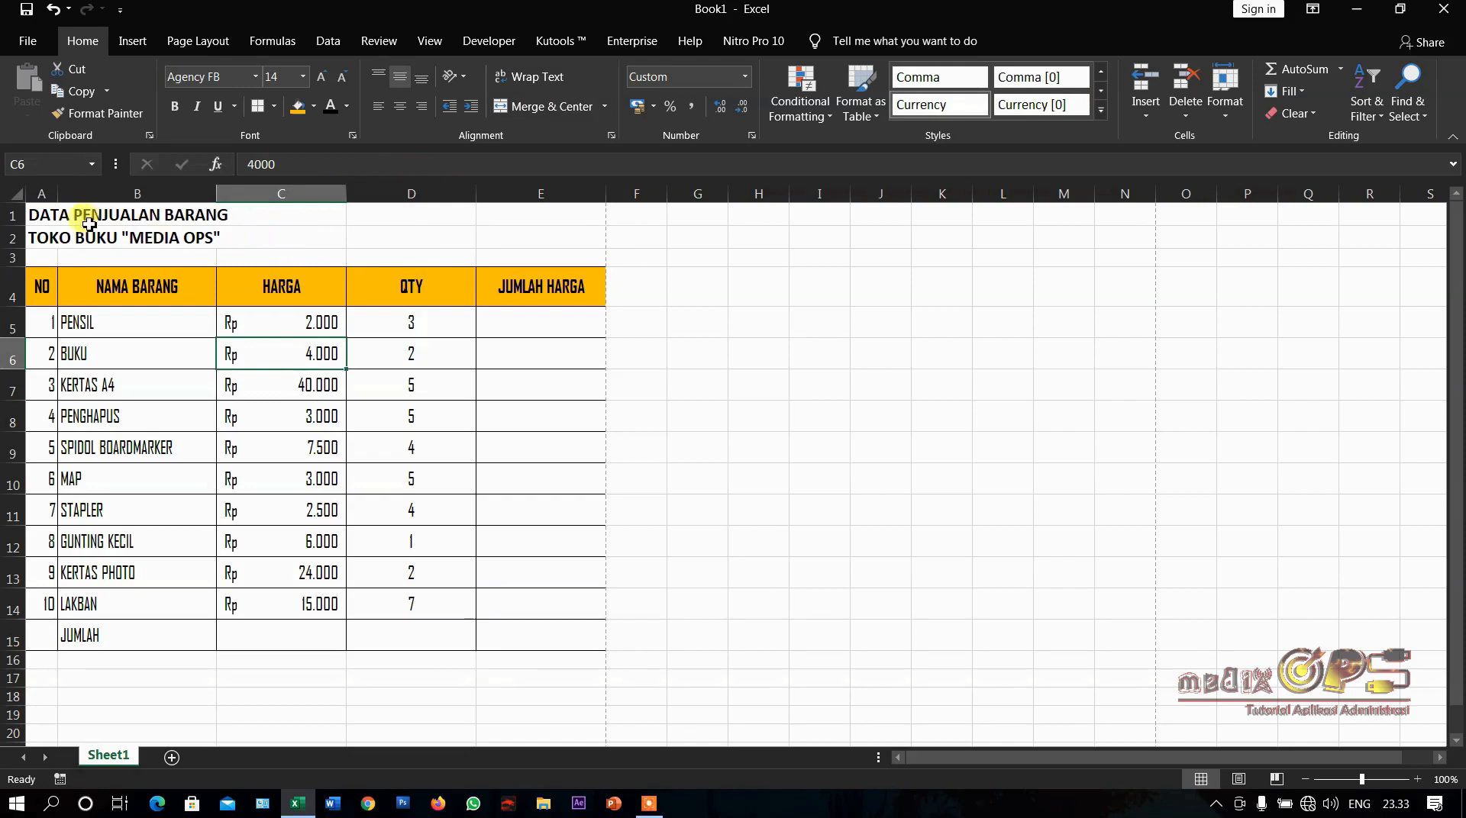
Set the horizontal text alignment of A1:E2 to Center Across Selection without merging the cells
{"action": "left_click_drag", "start_coordinate": [34, 218], "coordinate": [558, 240]}
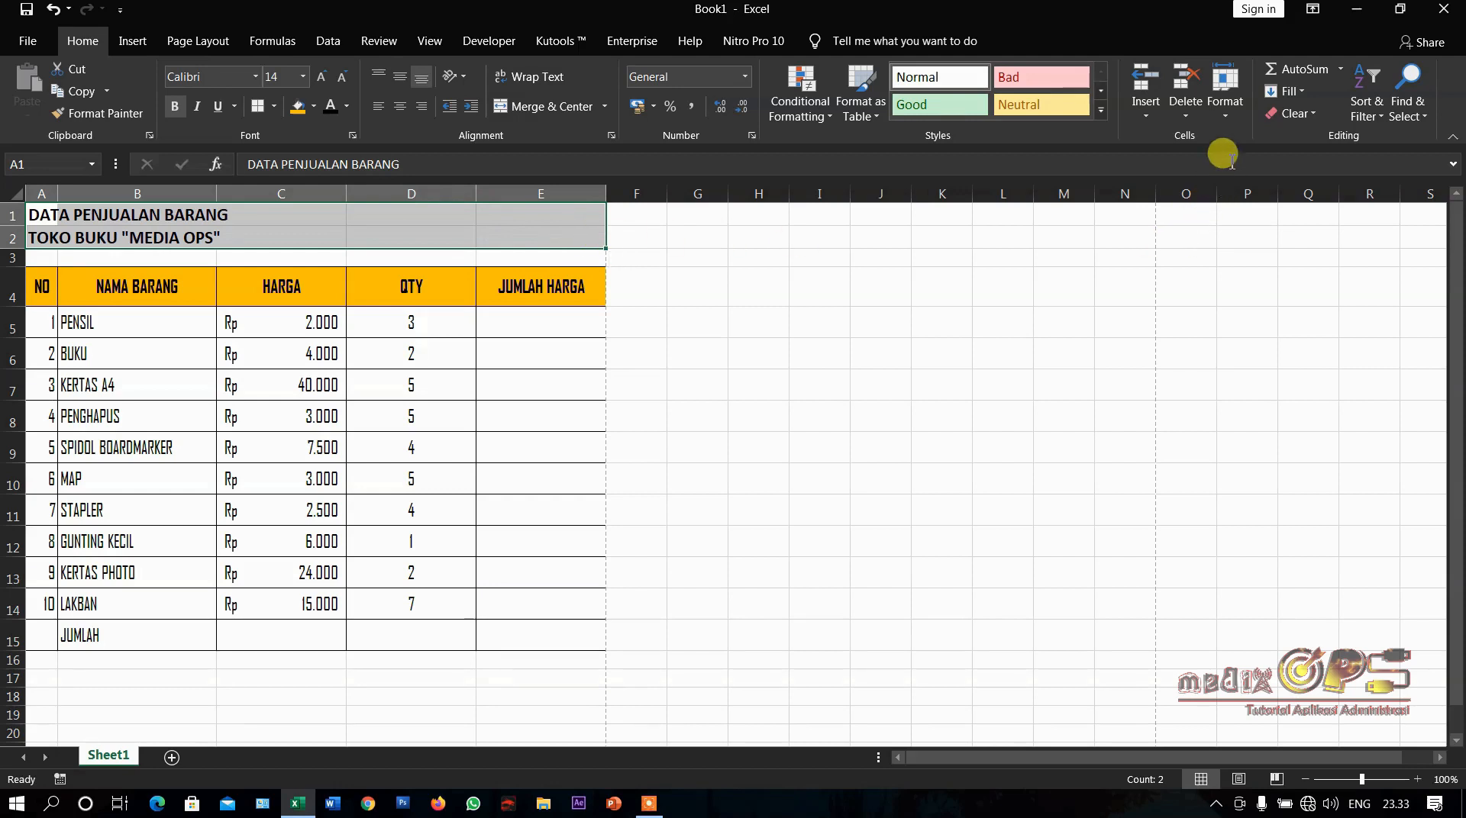
{"action": "left_click", "coordinate": [1225, 98]}
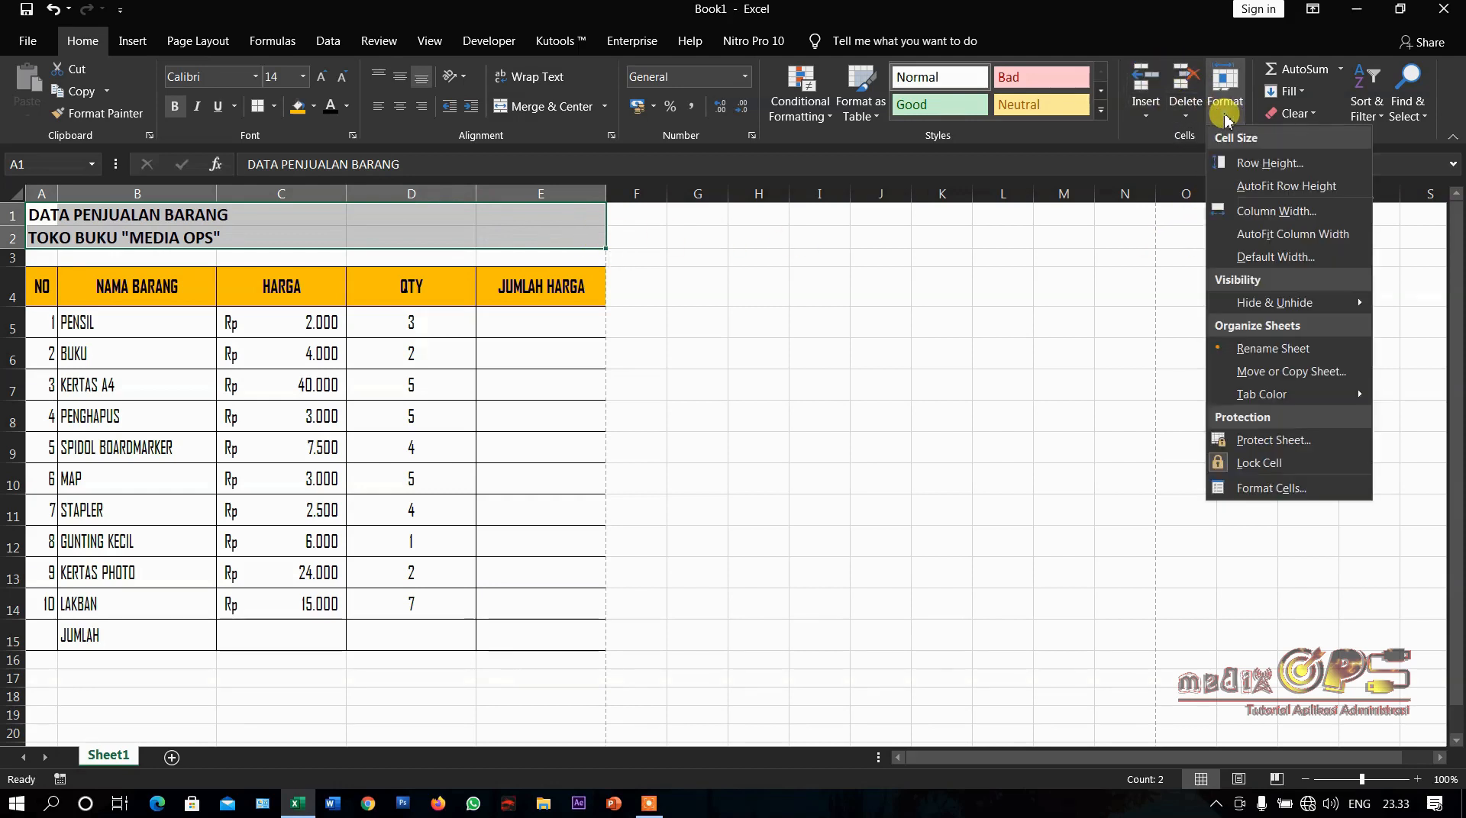
{"action": "left_click", "coordinate": [1271, 489]}
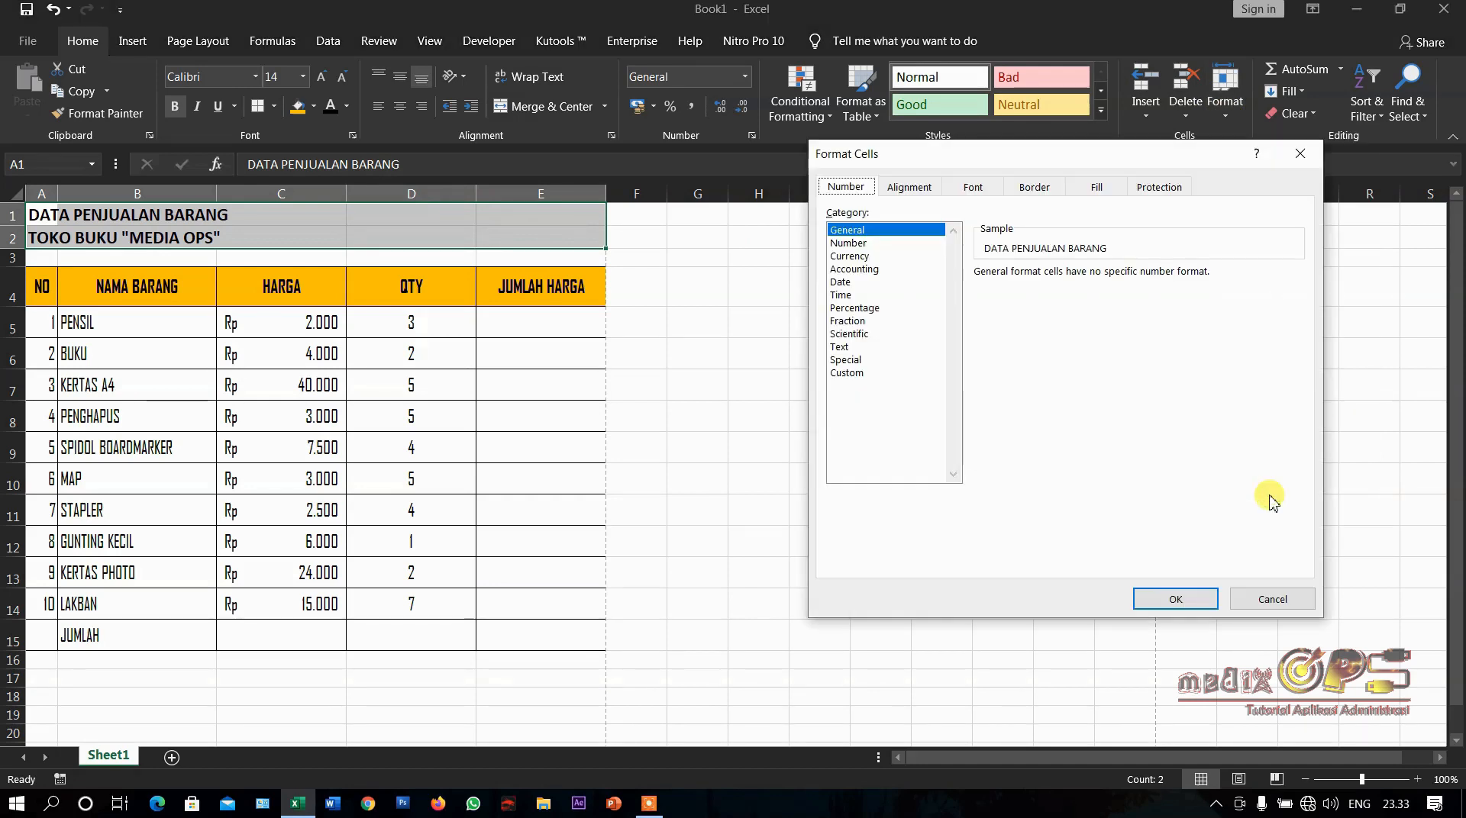
{"action": "left_click", "coordinate": [920, 191]}
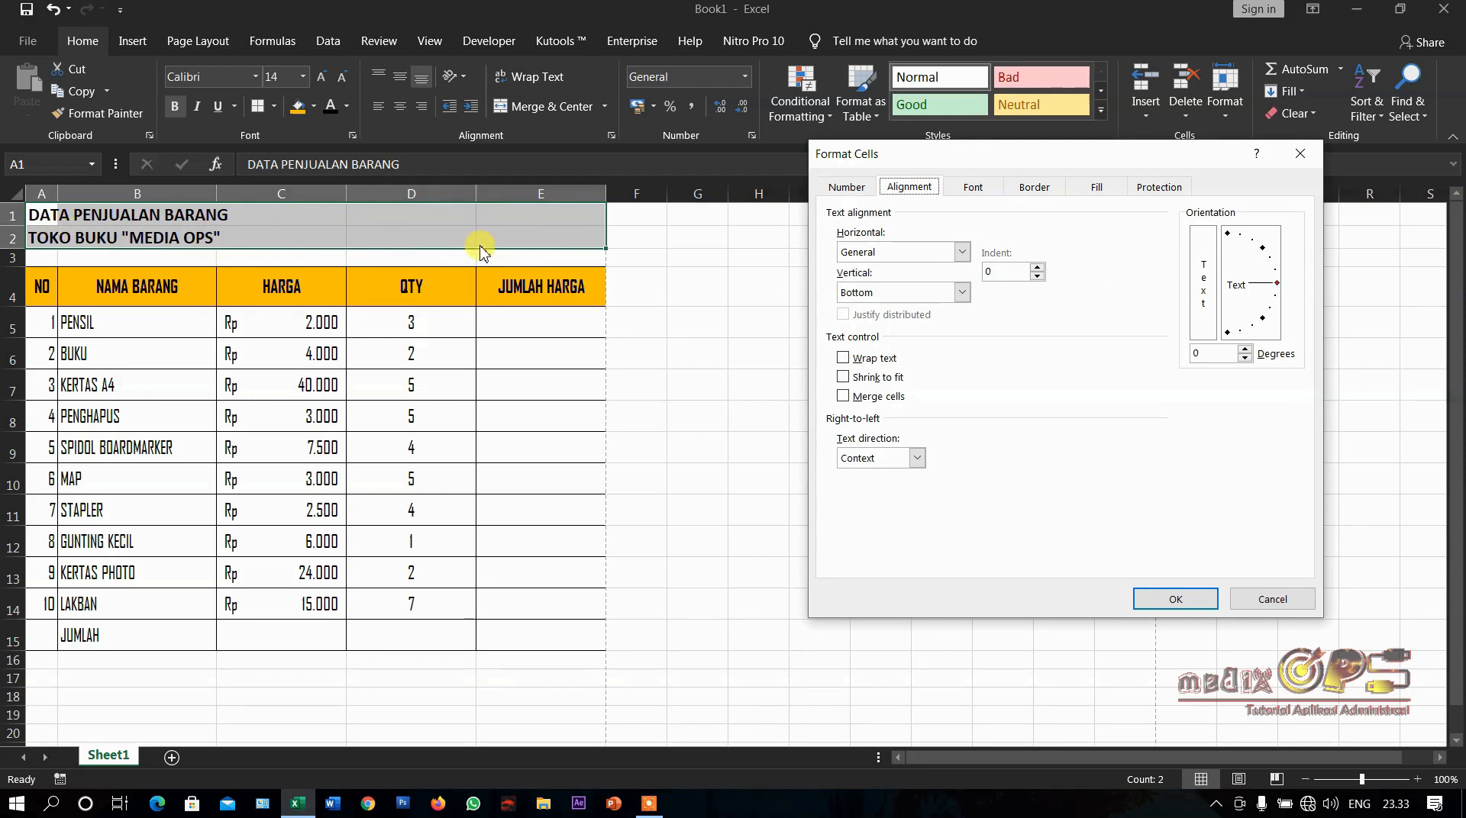
{"action": "left_click", "coordinate": [962, 252]}
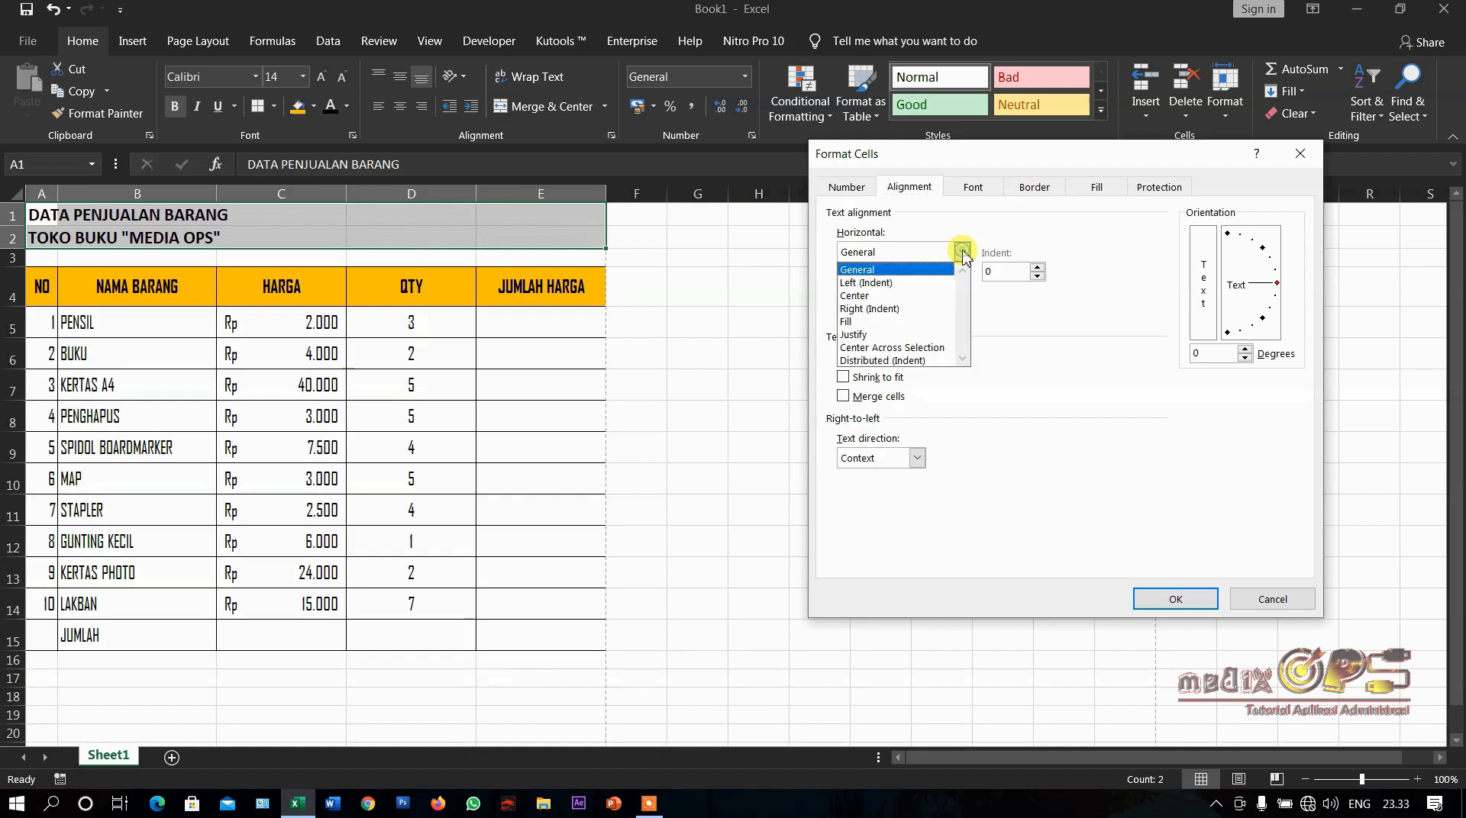
{"action": "left_click", "coordinate": [944, 349]}
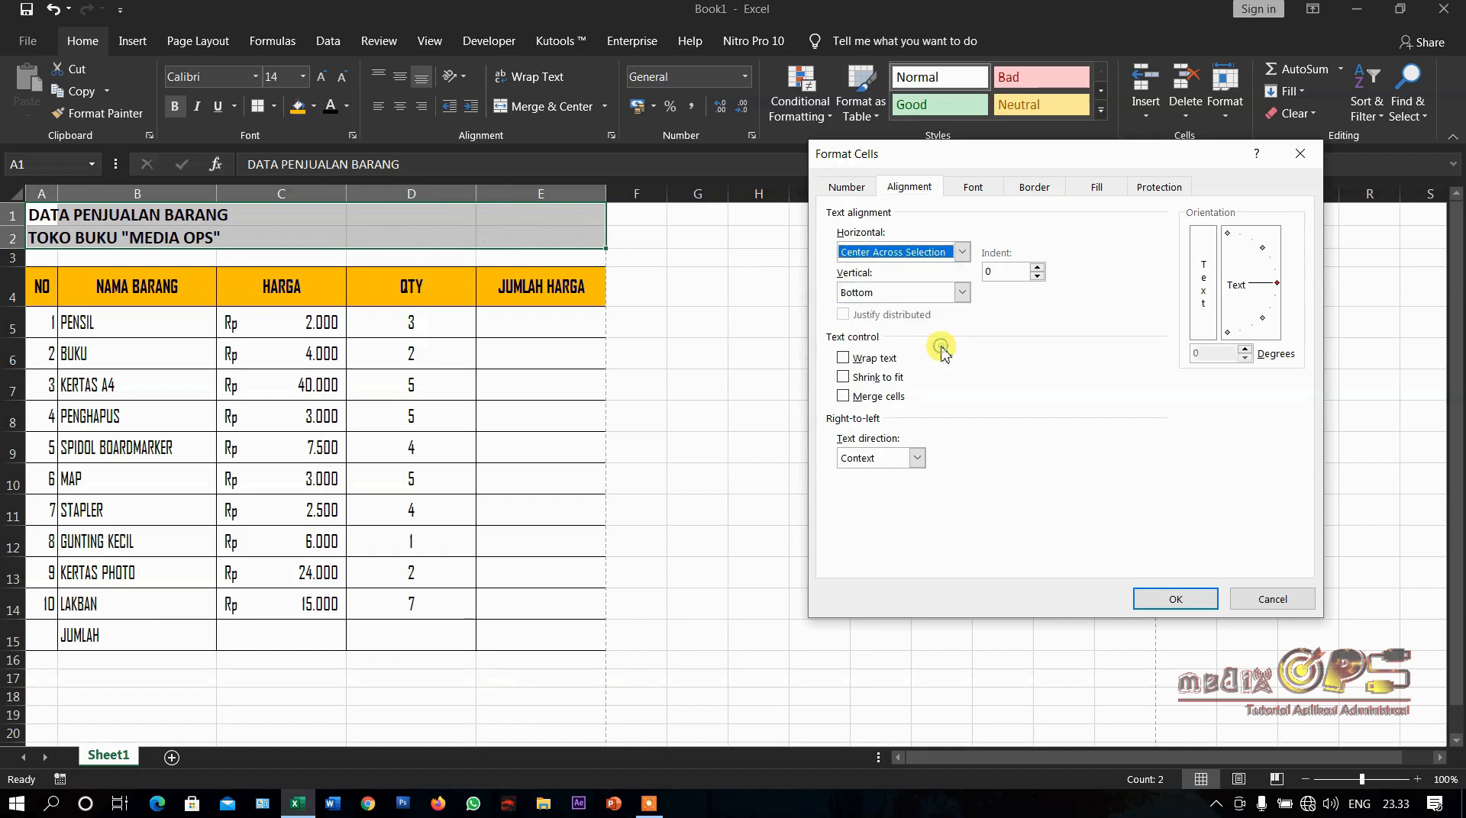
{"action": "left_click", "coordinate": [1173, 602]}
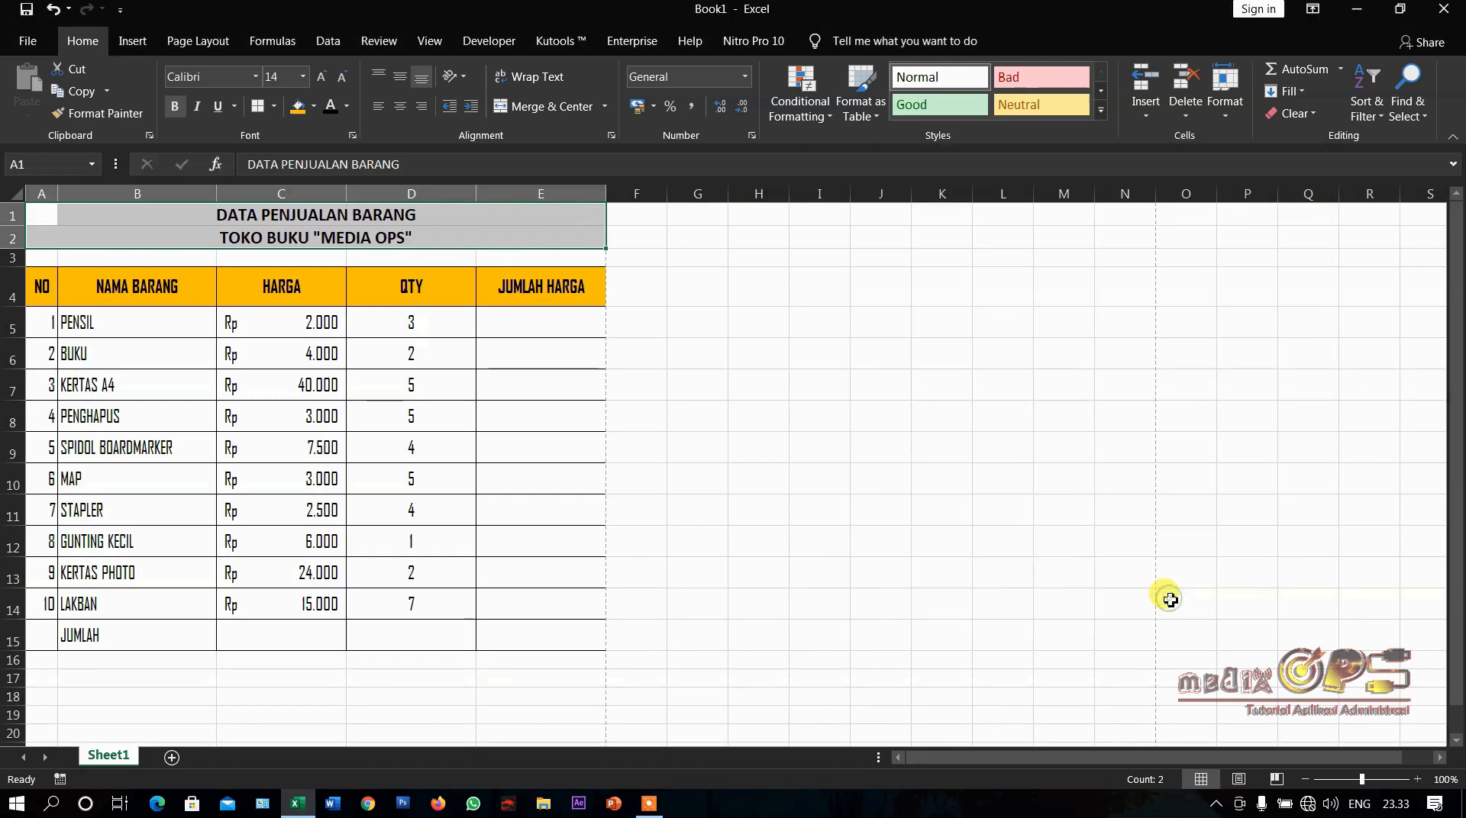
{"action": "left_click", "coordinate": [367, 336]}
{"action": "left_click", "coordinate": [34, 218]}
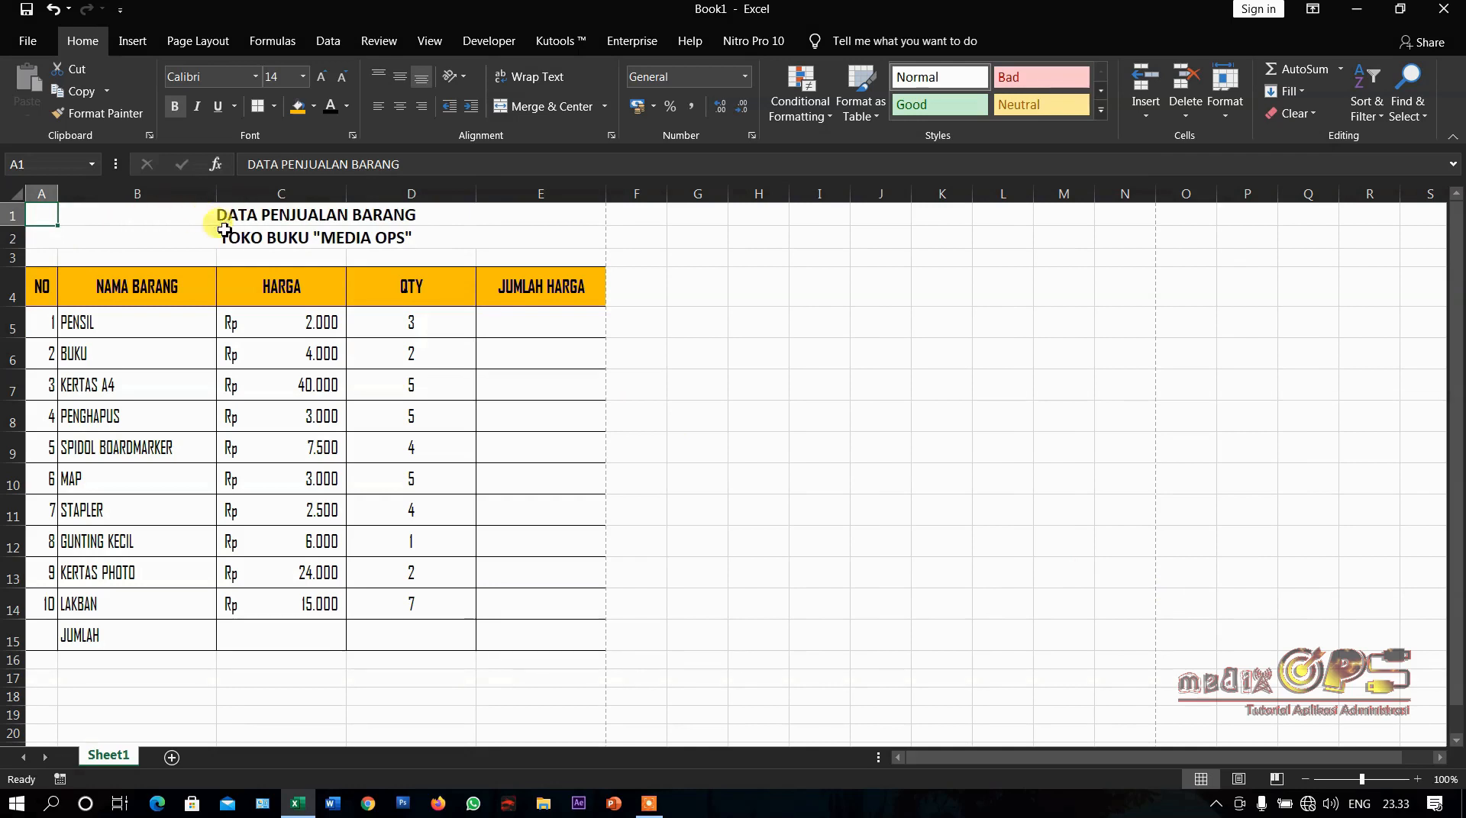
{"action": "left_click_drag", "start_coordinate": [43, 218], "coordinate": [560, 206]}
{"action": "left_click", "coordinate": [361, 237]}
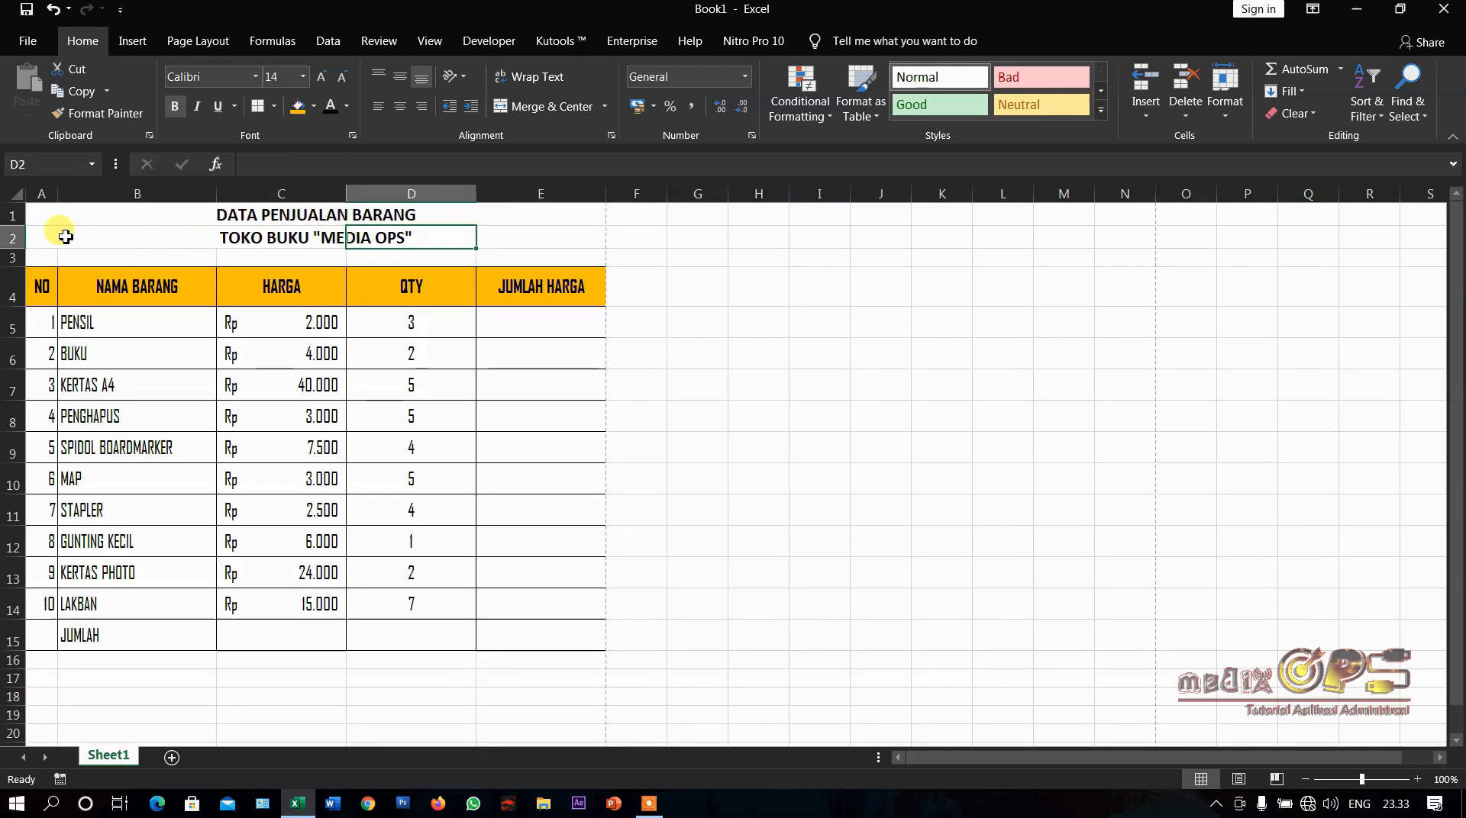
{"action": "left_click", "coordinate": [44, 222]}
{"action": "left_click_drag", "start_coordinate": [42, 223], "coordinate": [575, 246]}
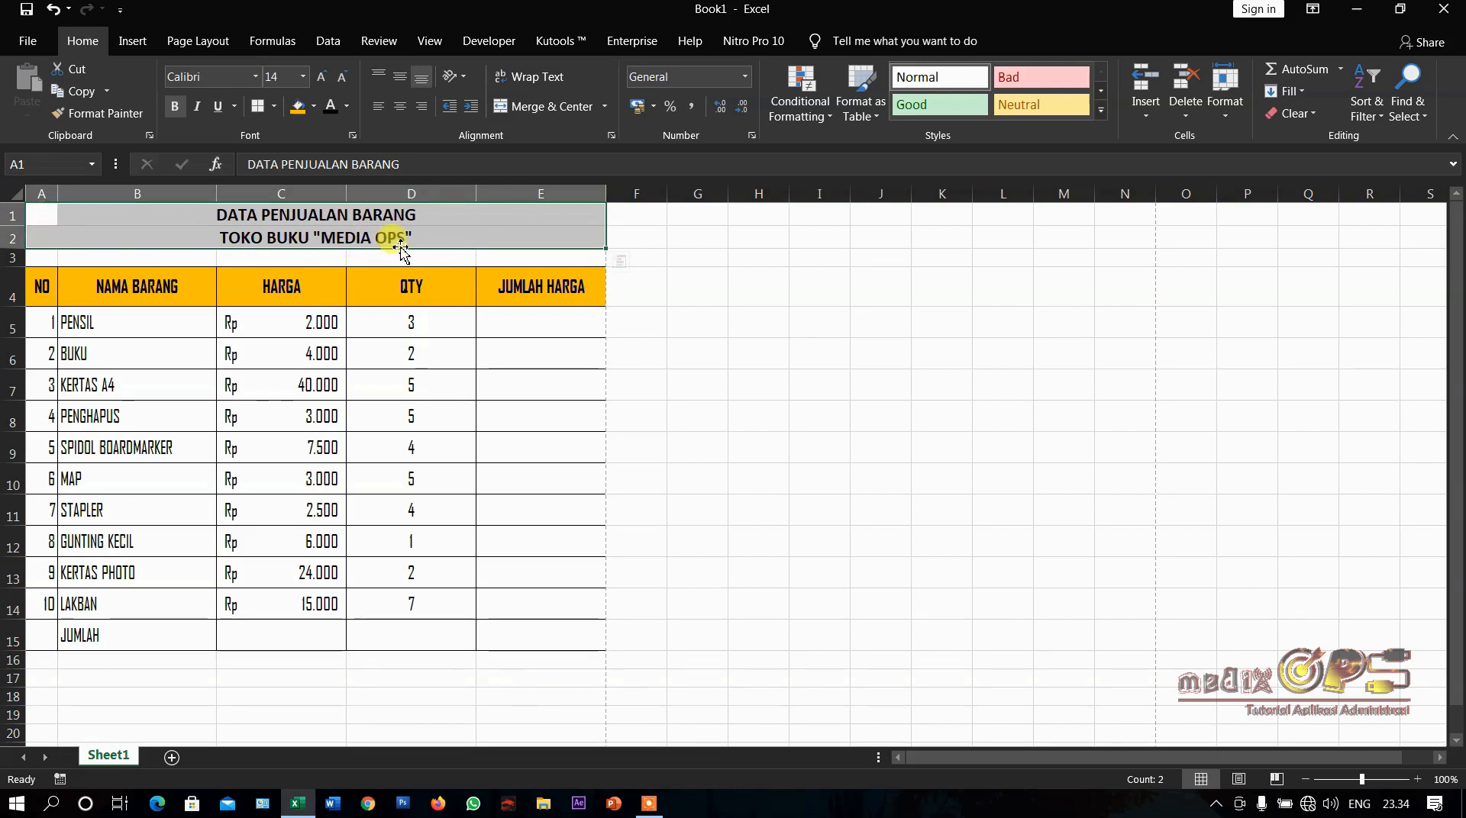
{"action": "left_click", "coordinate": [503, 327]}
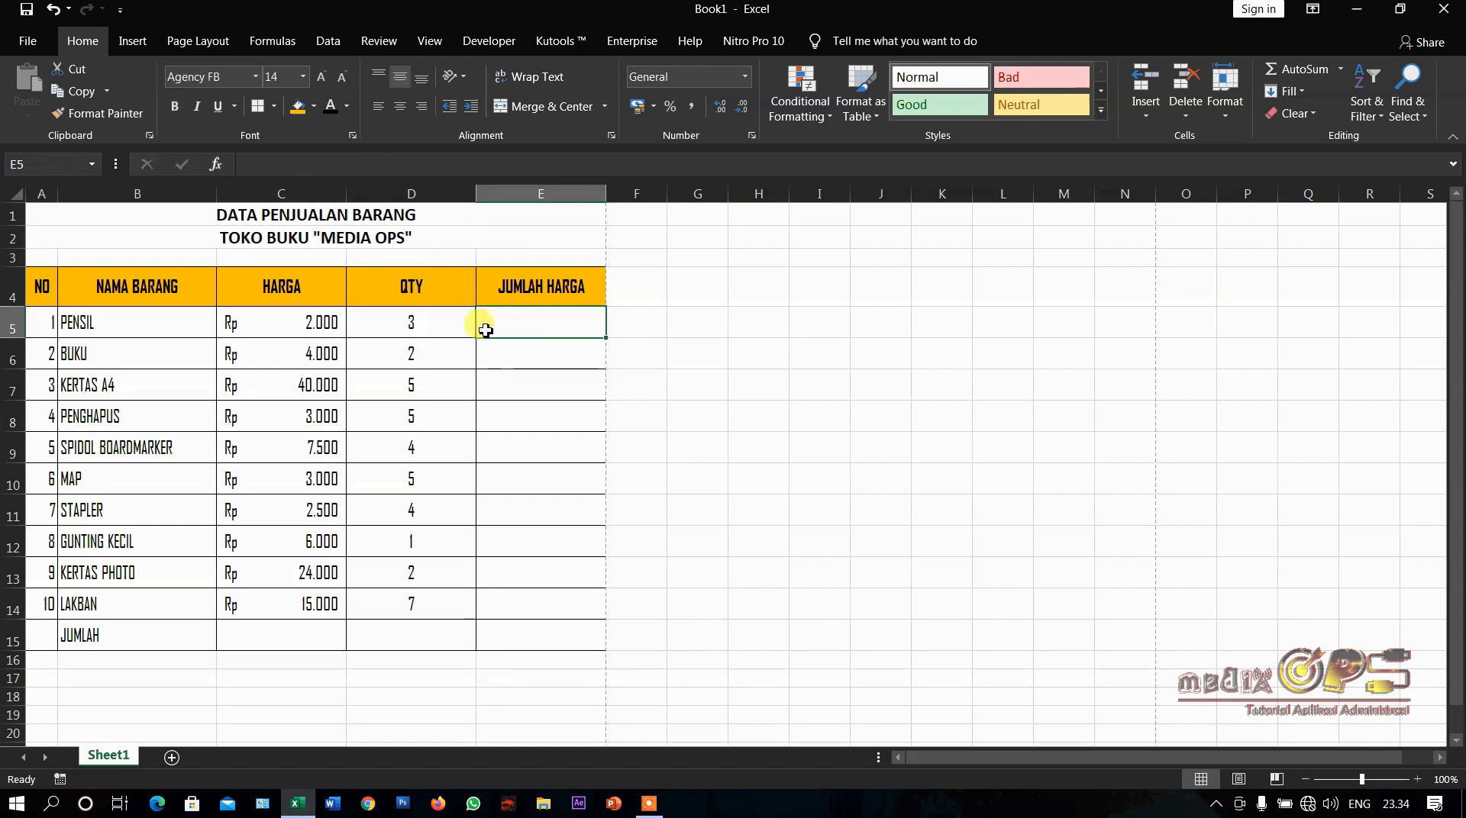
Shrink the QTY column D to fit its contents and widen it slightly for some spacing
{"action": "left_click", "coordinate": [420, 290]}
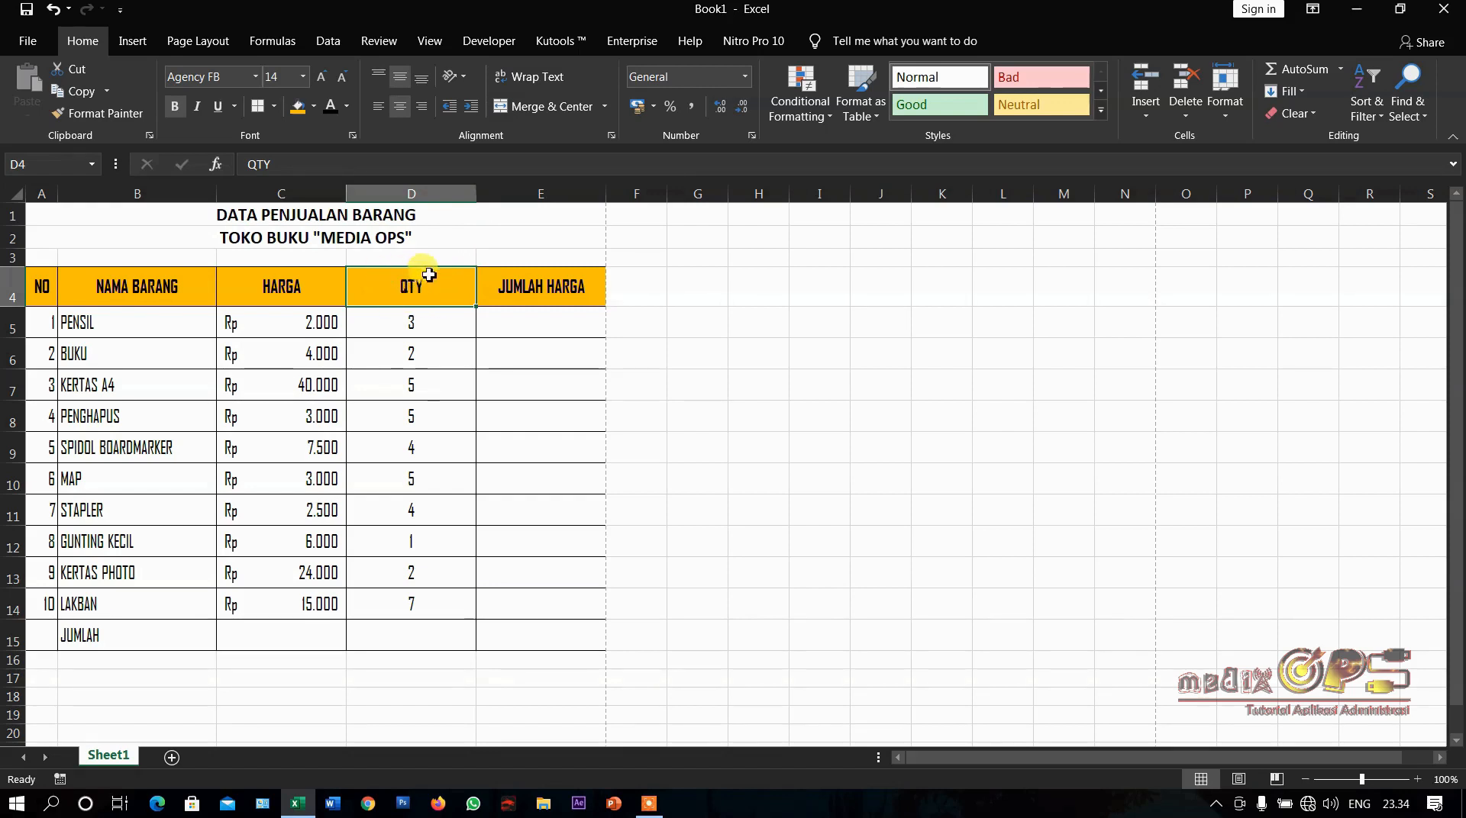
{"action": "double_click", "coordinate": [476, 193]}
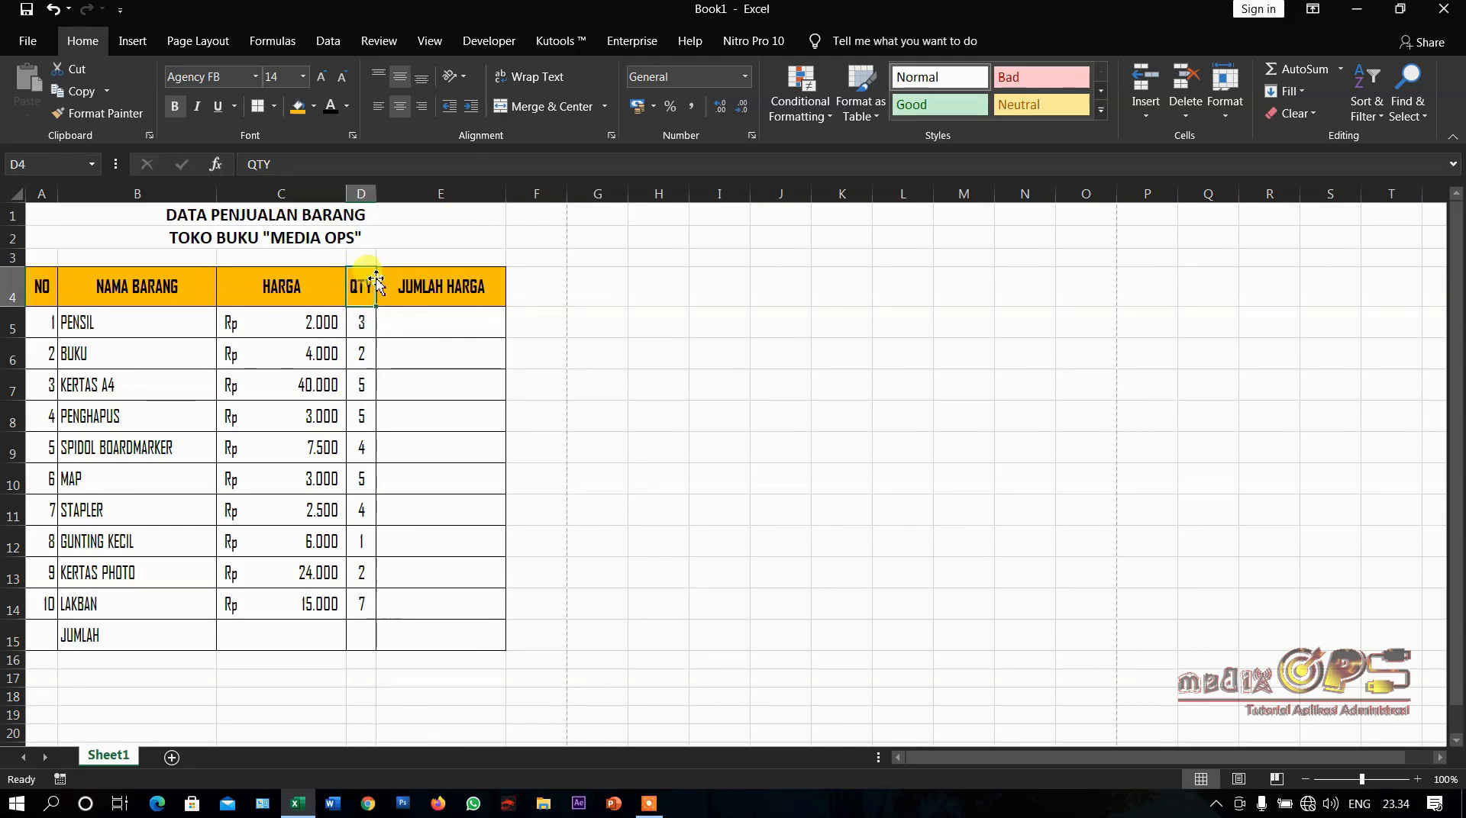
{"action": "left_click_drag", "start_coordinate": [374, 197], "coordinate": [394, 197]}
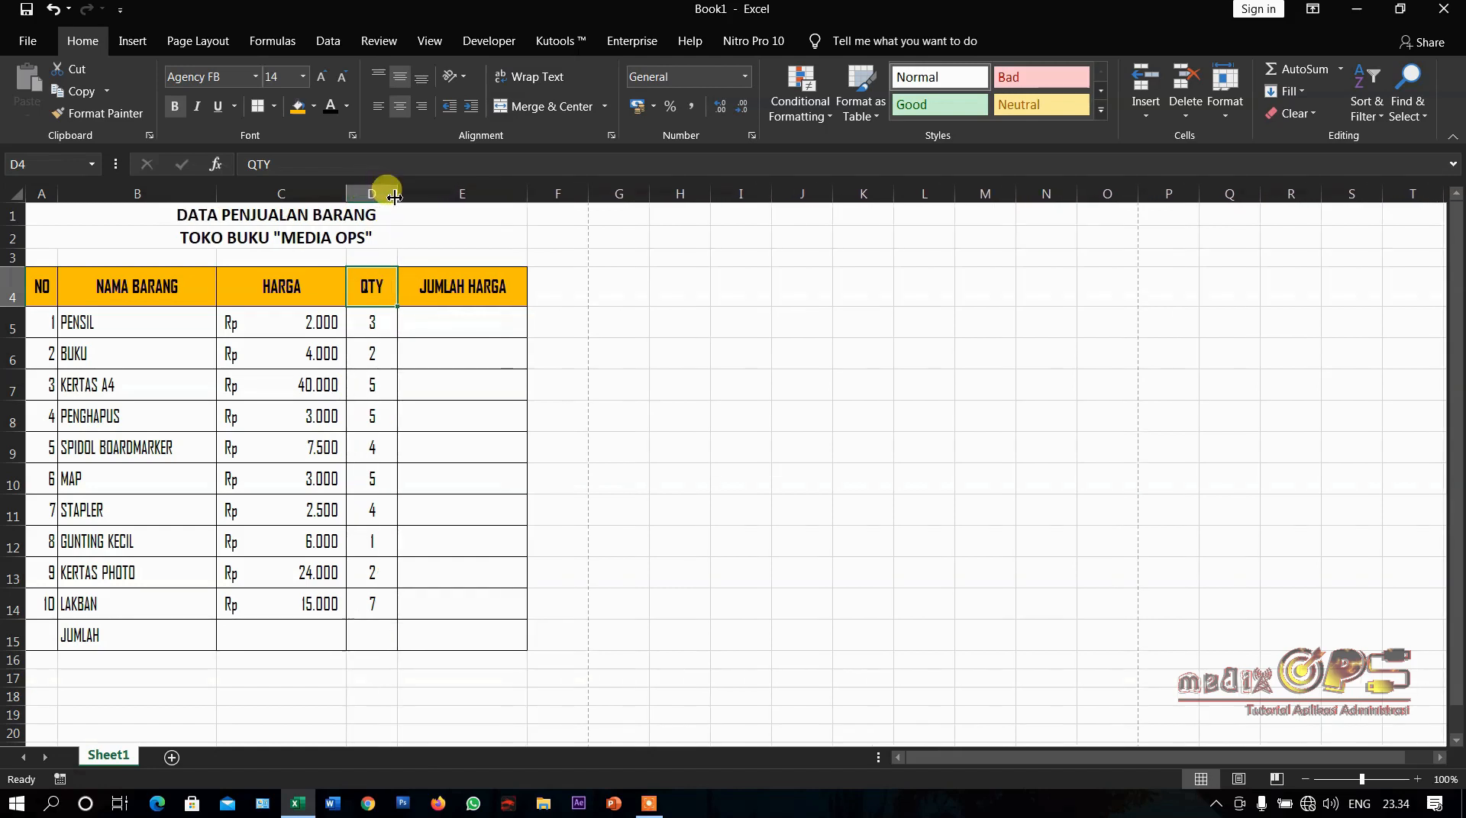
Wrap the JUMLAH HARGA header text in E4 and narrow column E so the header breaks onto two lines
{"action": "left_click", "coordinate": [462, 291]}
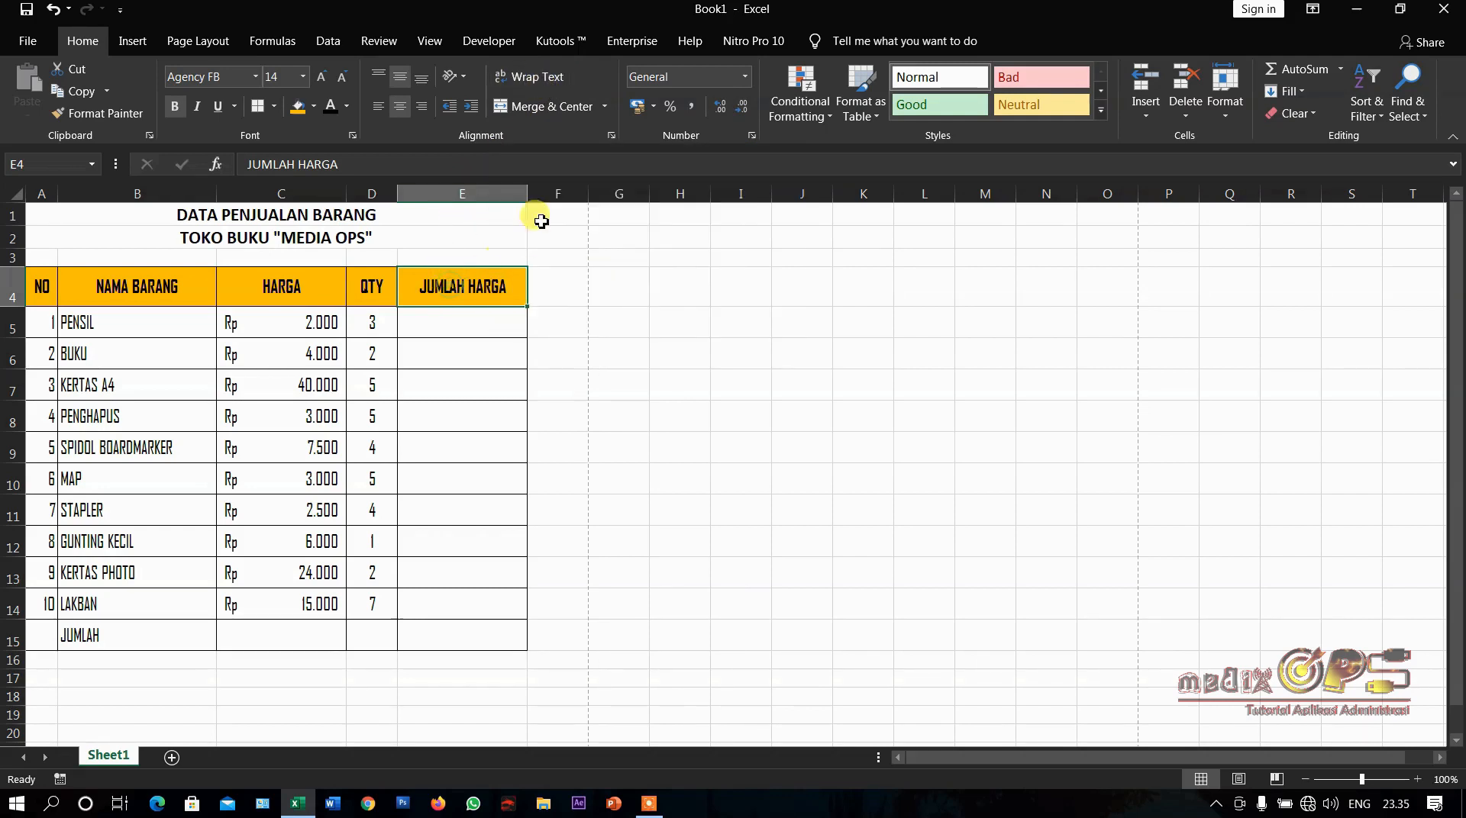
{"action": "left_click", "coordinate": [537, 79]}
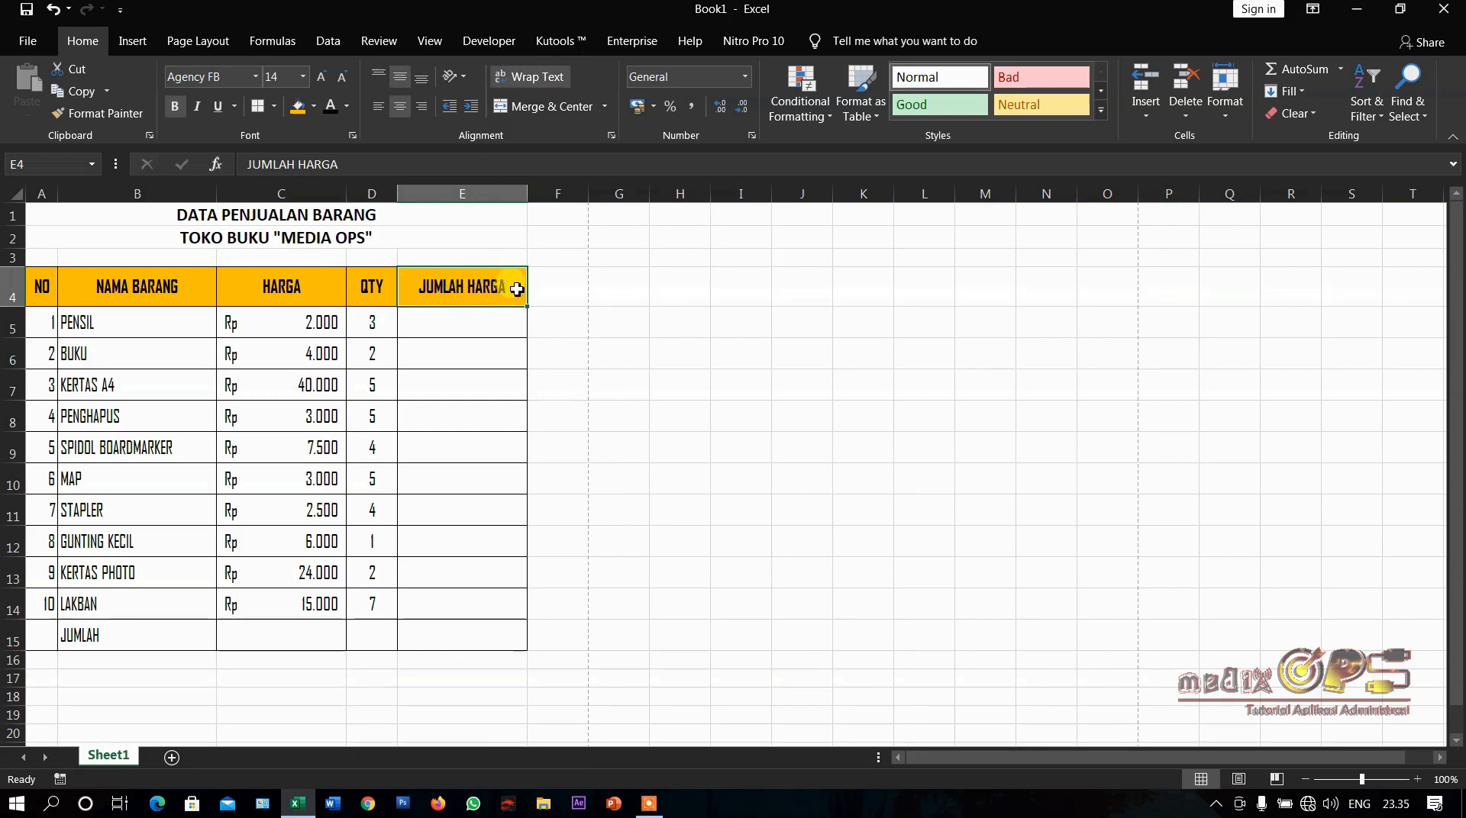
{"action": "left_click_drag", "start_coordinate": [524, 197], "coordinate": [484, 206]}
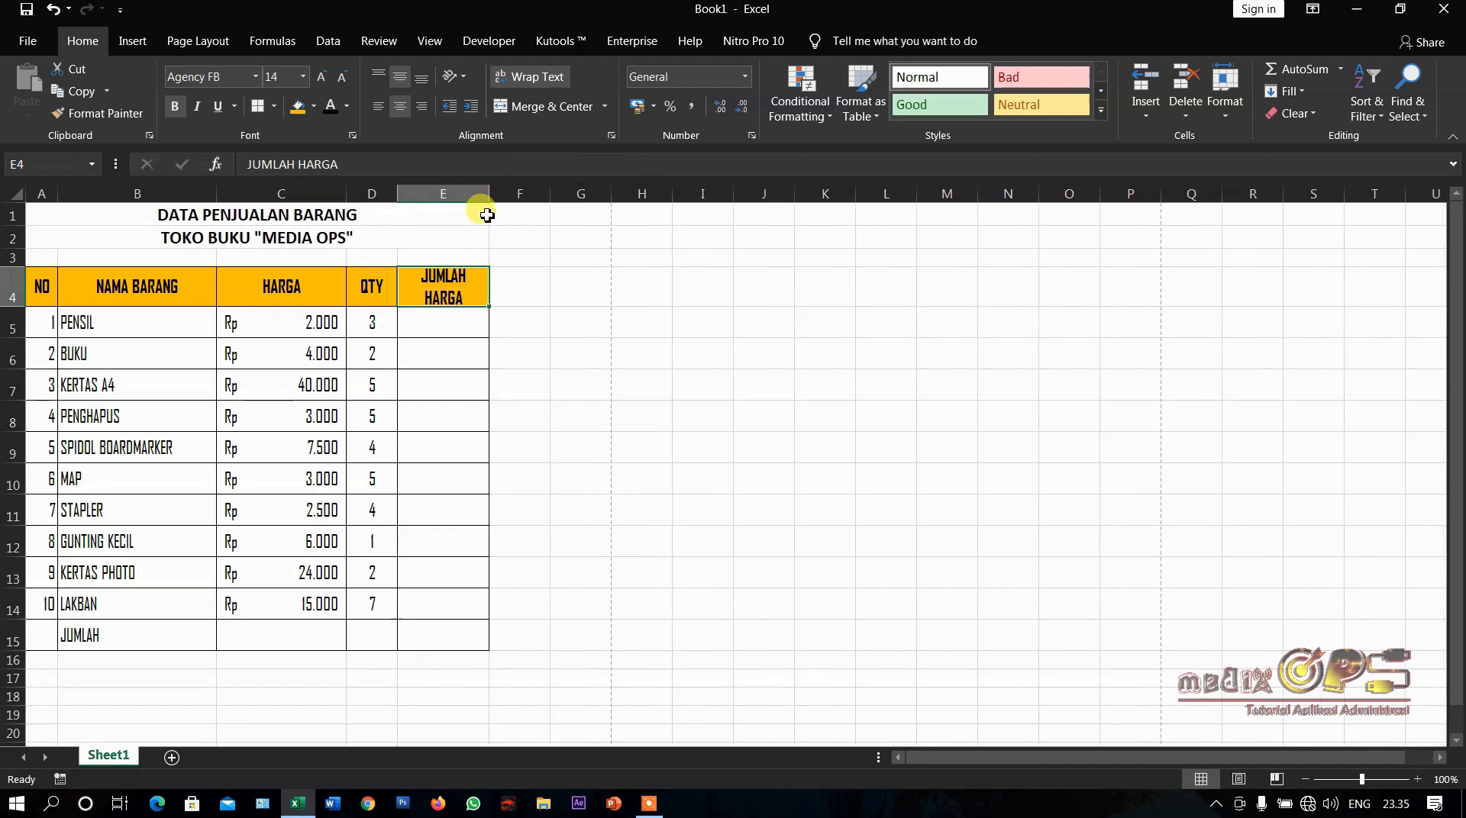
{"action": "left_click", "coordinate": [446, 330]}
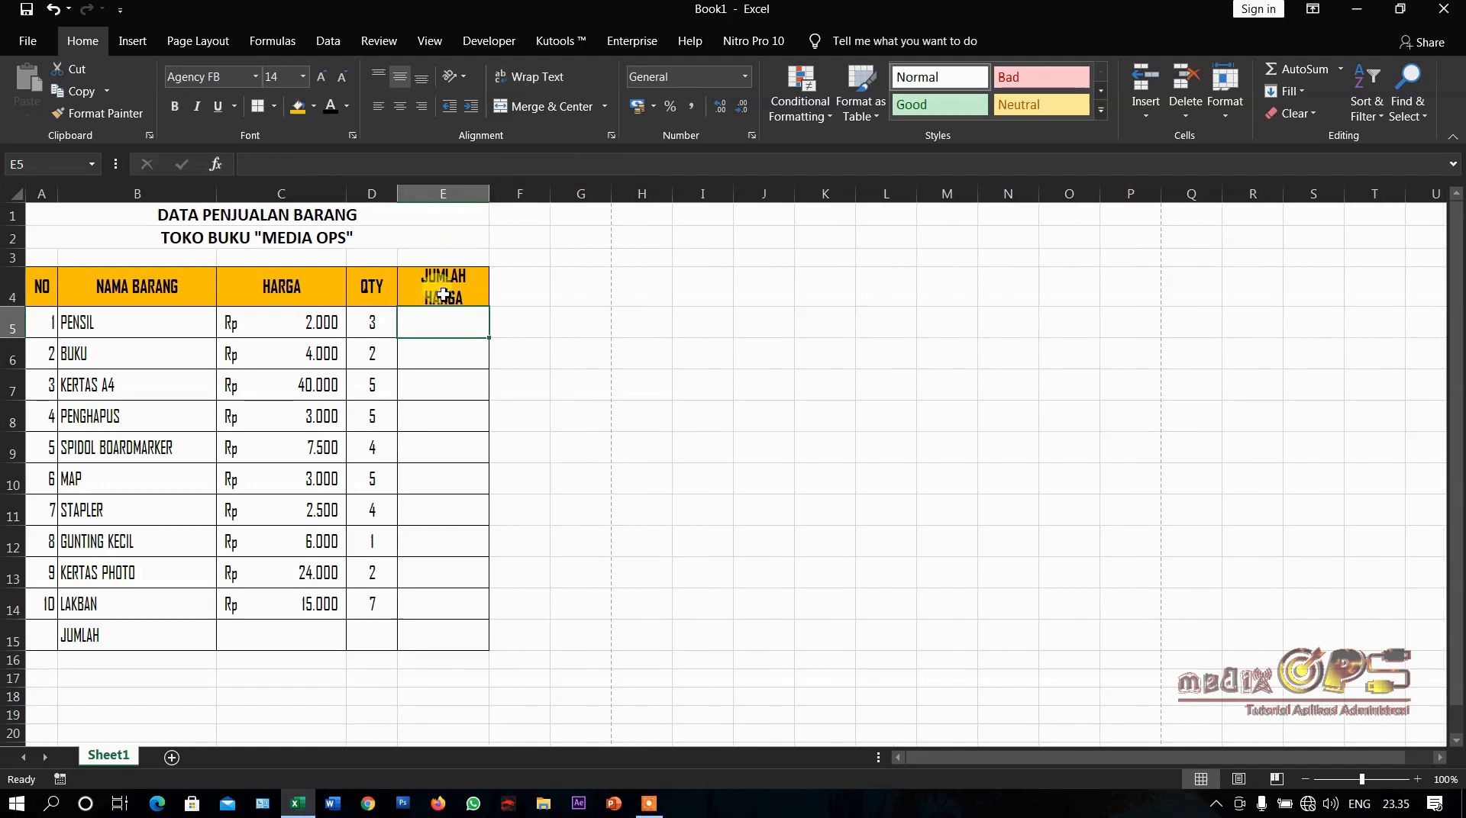
Increase the height of header row 4 so the two-line JUMLAH HARGA header fits with some space
{"action": "left_click", "coordinate": [437, 290]}
{"action": "left_click_drag", "start_coordinate": [16, 306], "coordinate": [20, 321]}
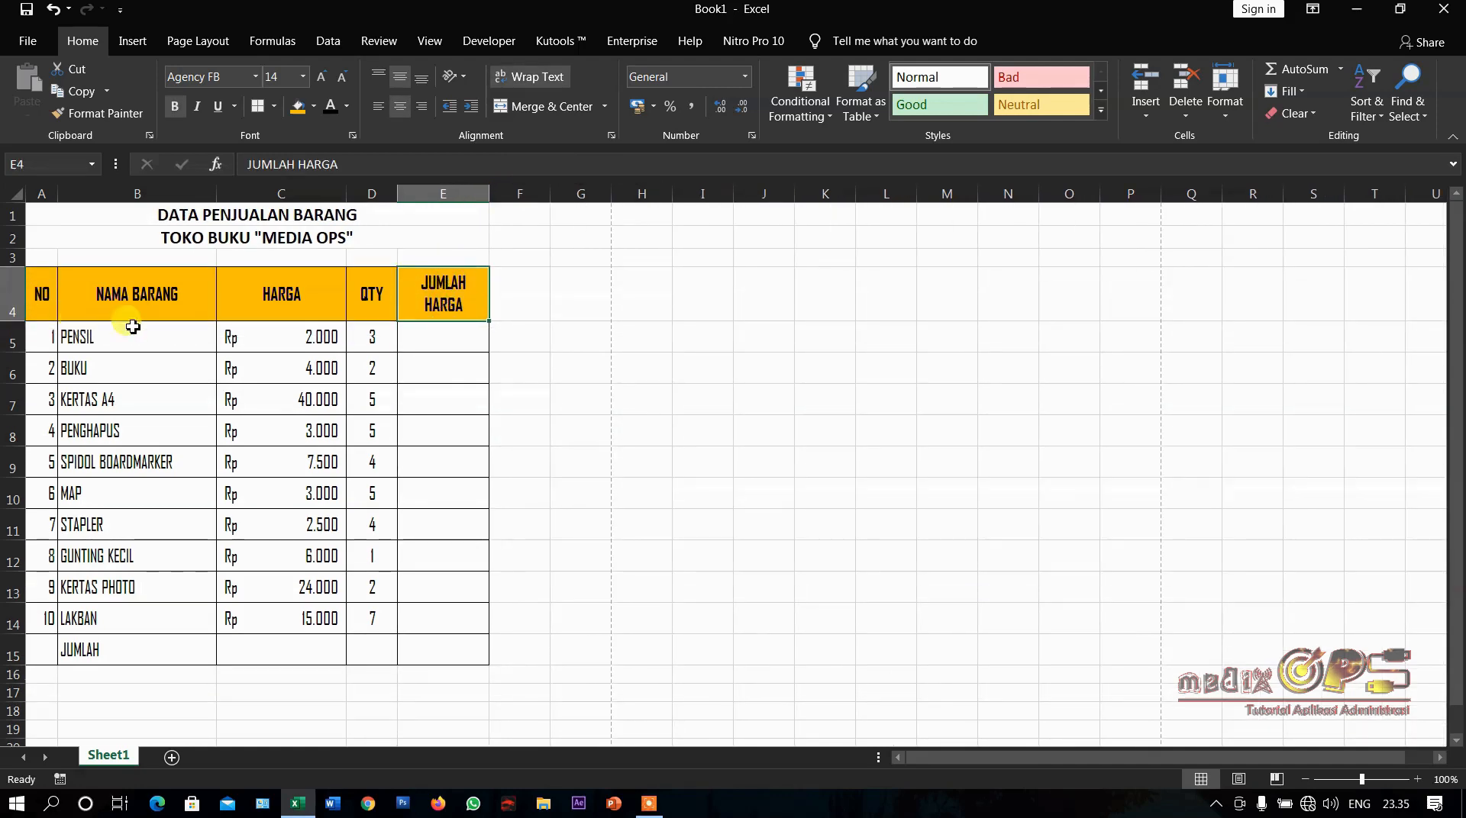
{"action": "left_click", "coordinate": [440, 348]}
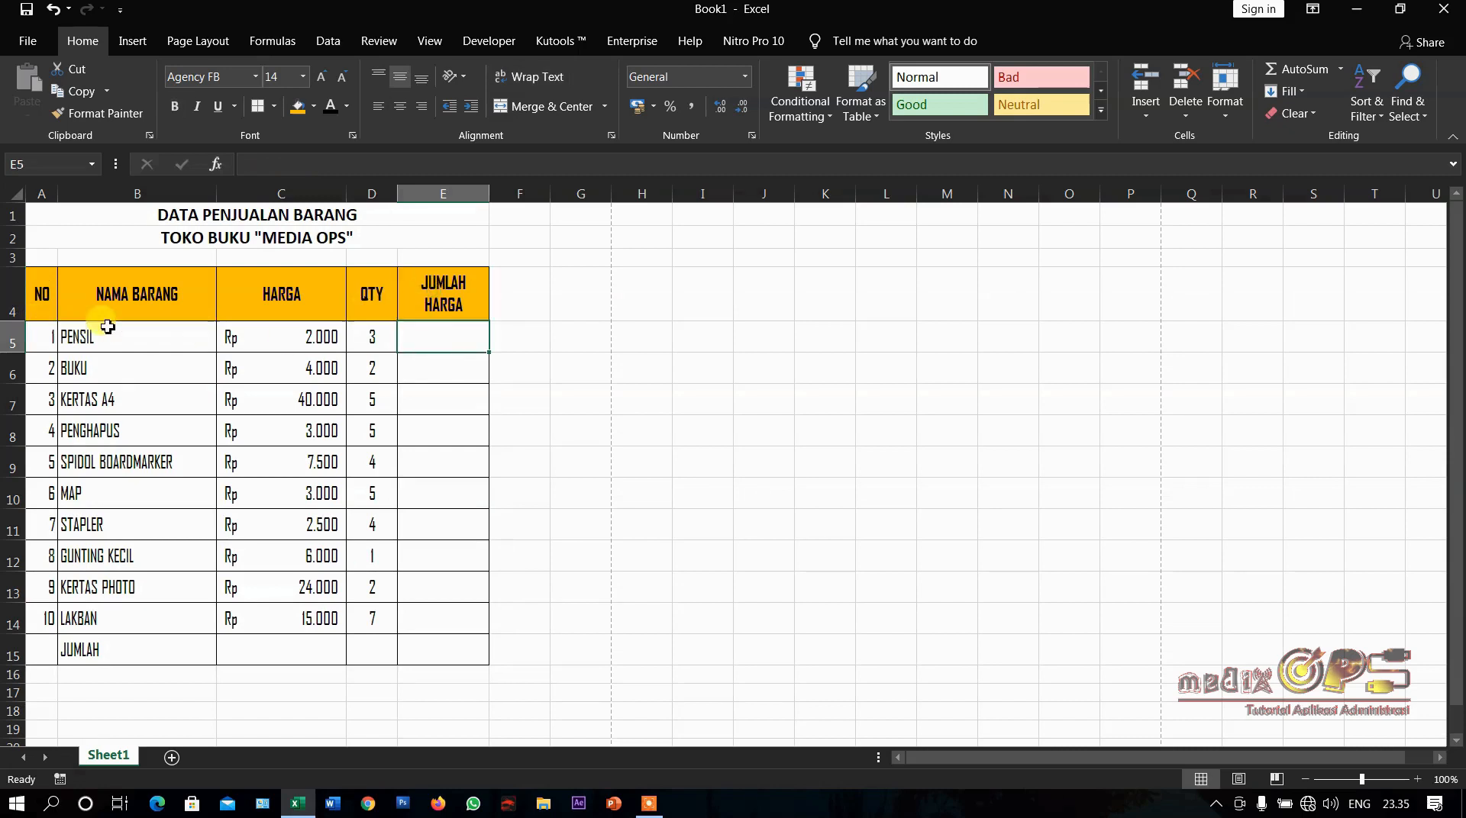
{"action": "left_click", "coordinate": [424, 295]}
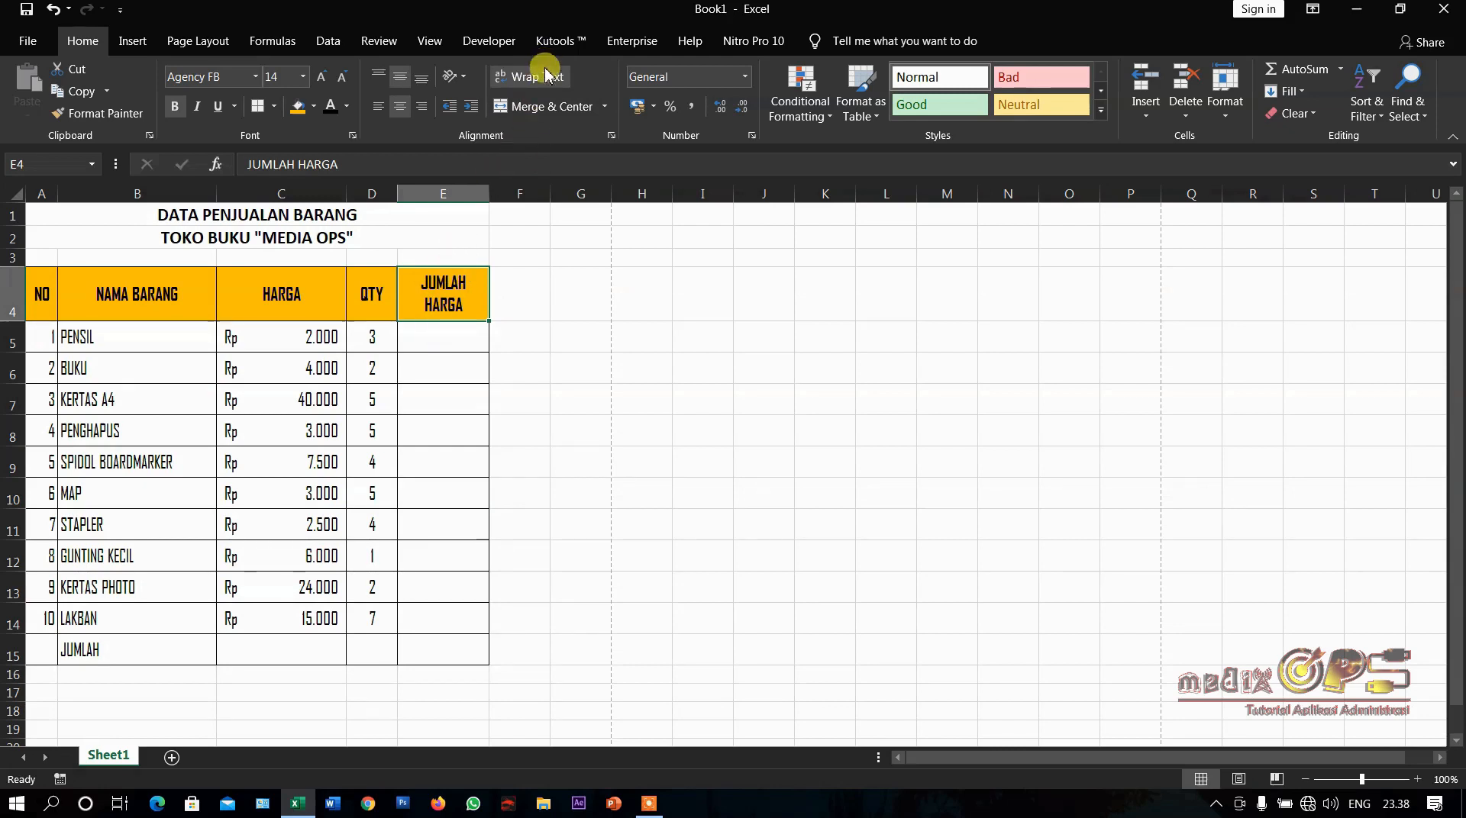
Turn off text wrapping for the JUMLAH HARGA header in E4 and widen column E to give the single-line header some space
{"action": "left_click", "coordinate": [544, 78]}
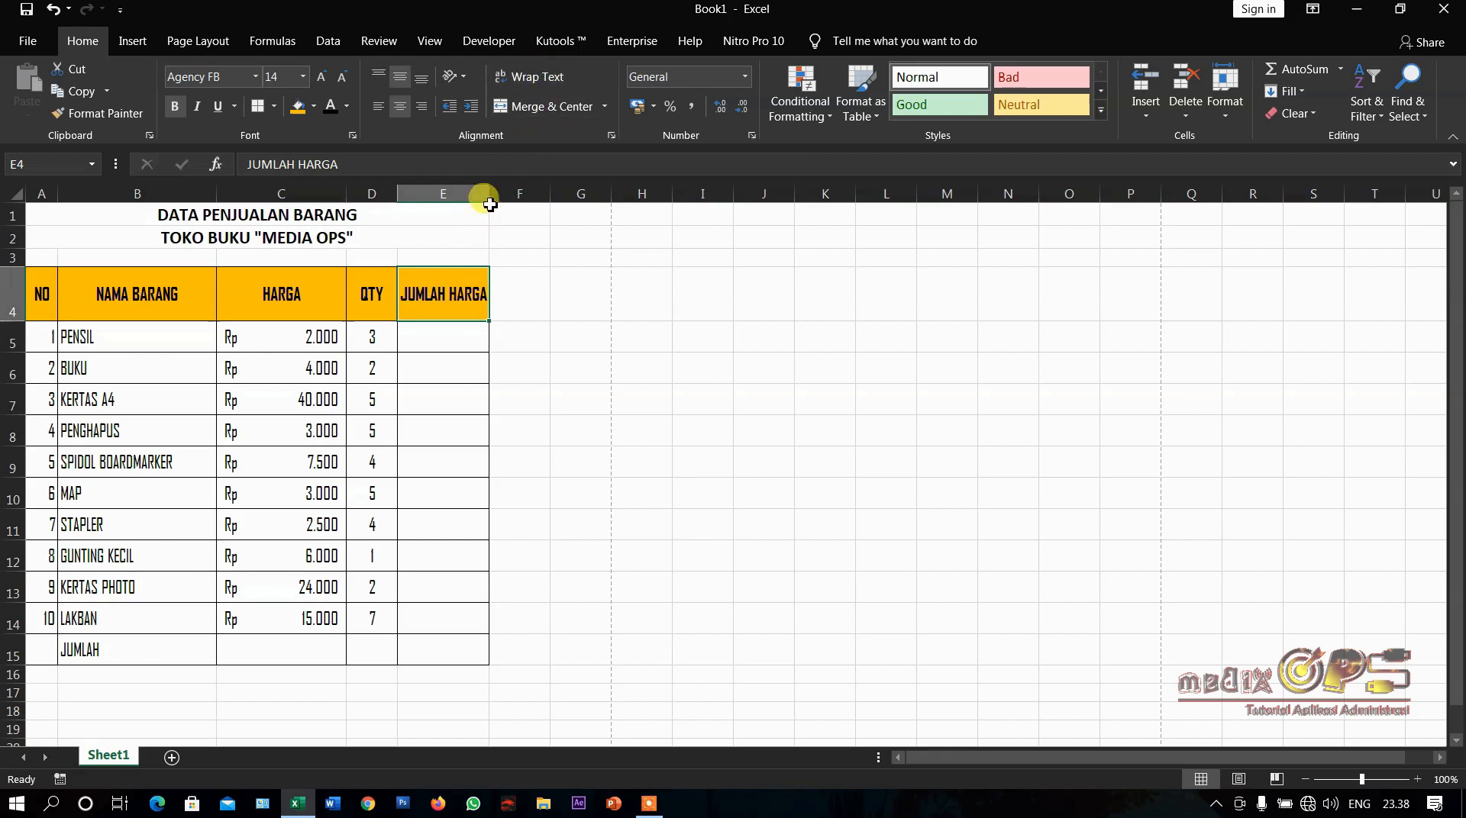
{"action": "left_click_drag", "start_coordinate": [489, 197], "coordinate": [547, 197]}
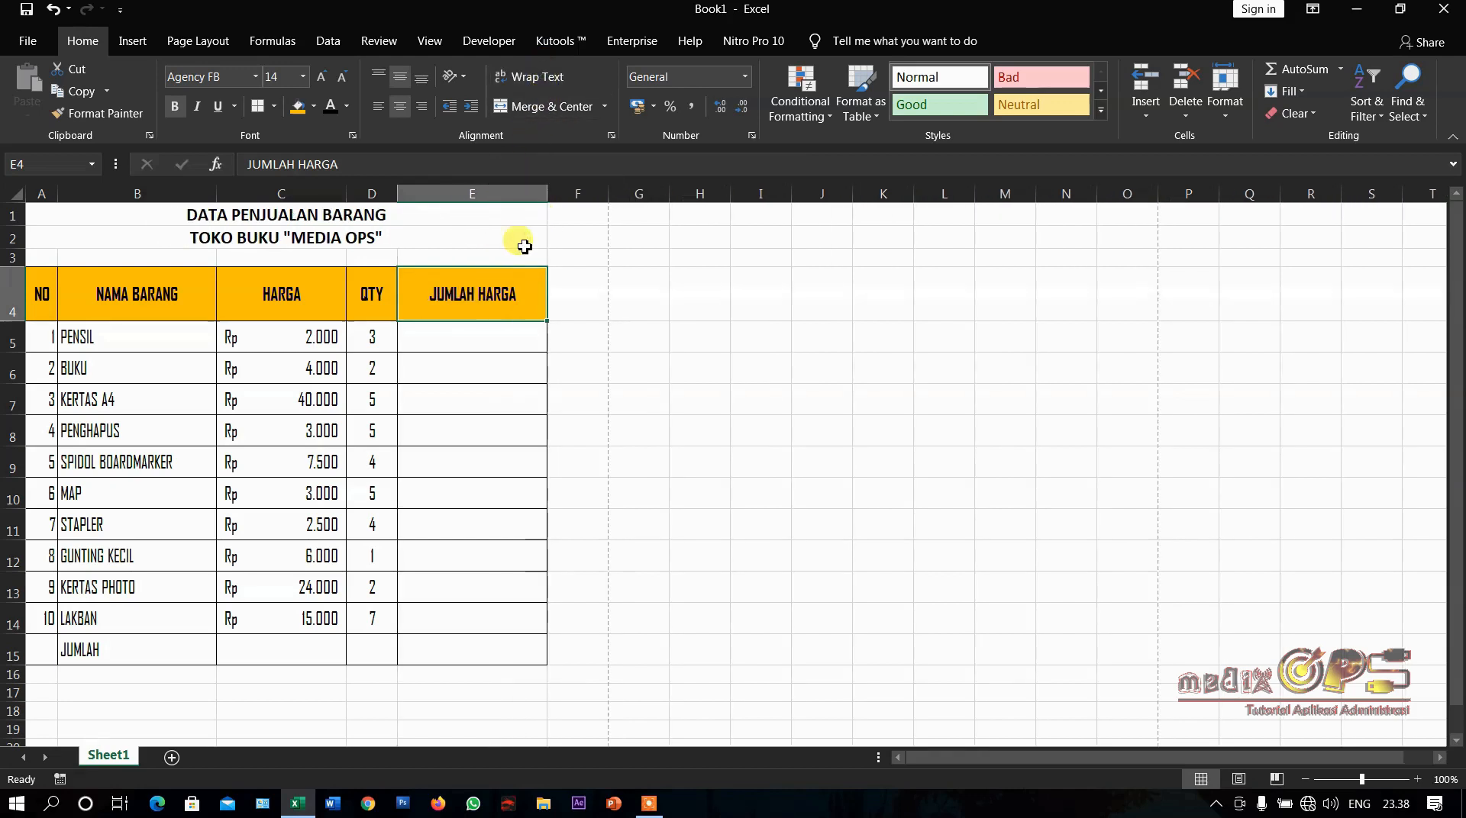
Merge and center cells A15:D15 so the JUMLAH label spans the NO to QTY columns
{"action": "left_click_drag", "start_coordinate": [46, 651], "coordinate": [374, 651]}
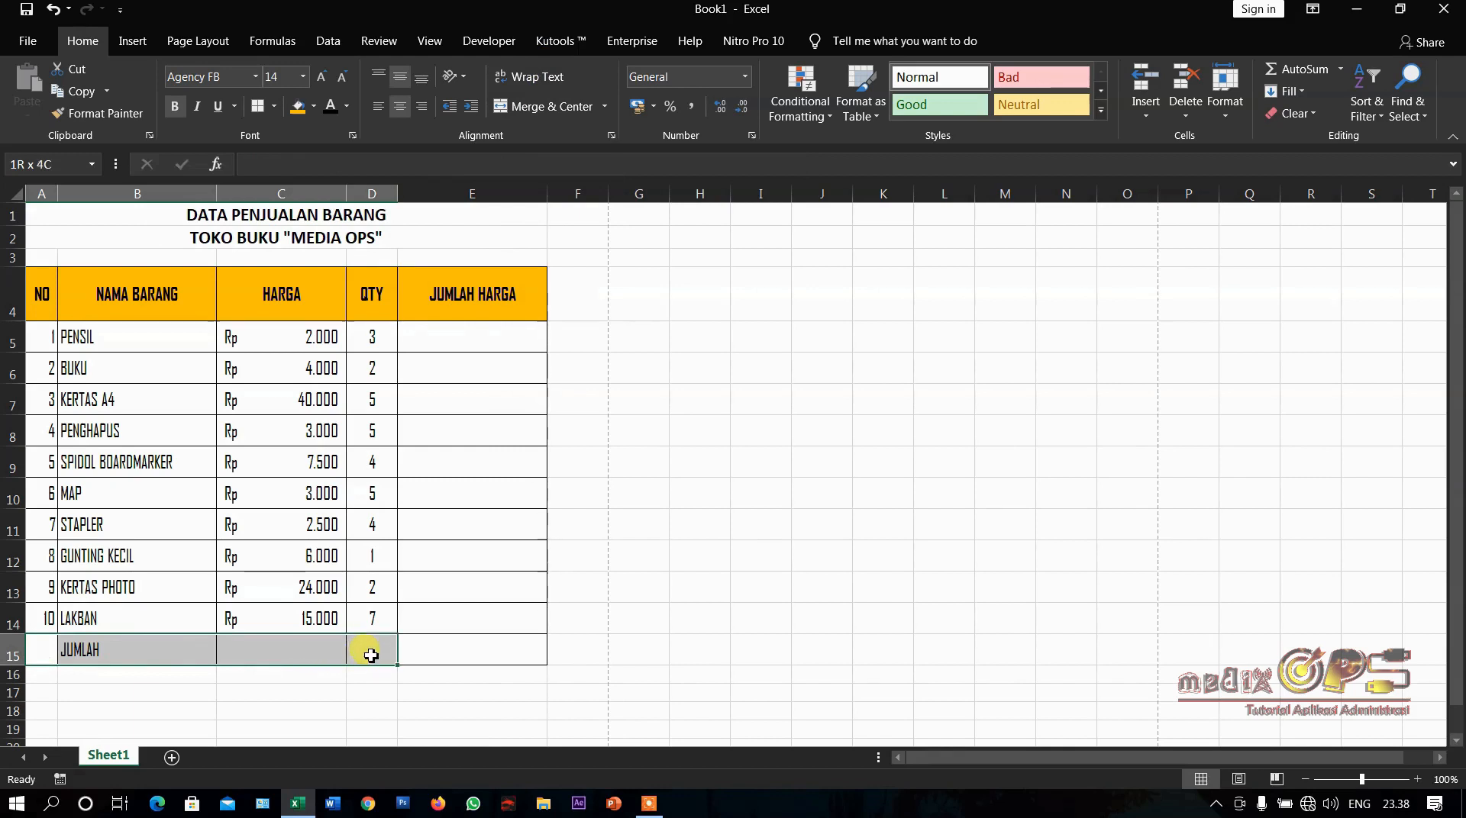
{"action": "left_click", "coordinate": [525, 109]}
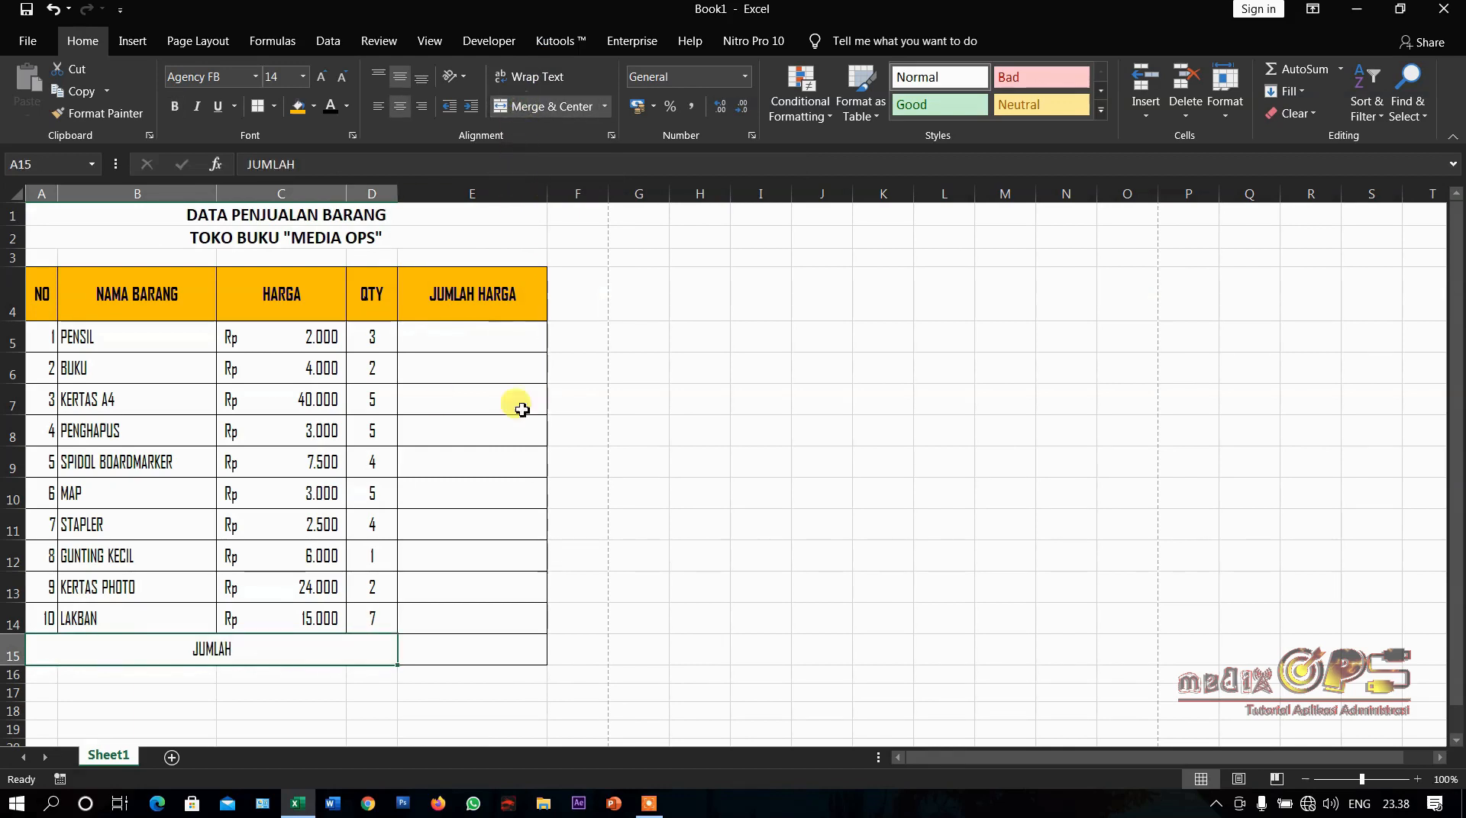
{"action": "left_click", "coordinate": [479, 526]}
{"action": "left_click", "coordinate": [311, 443]}
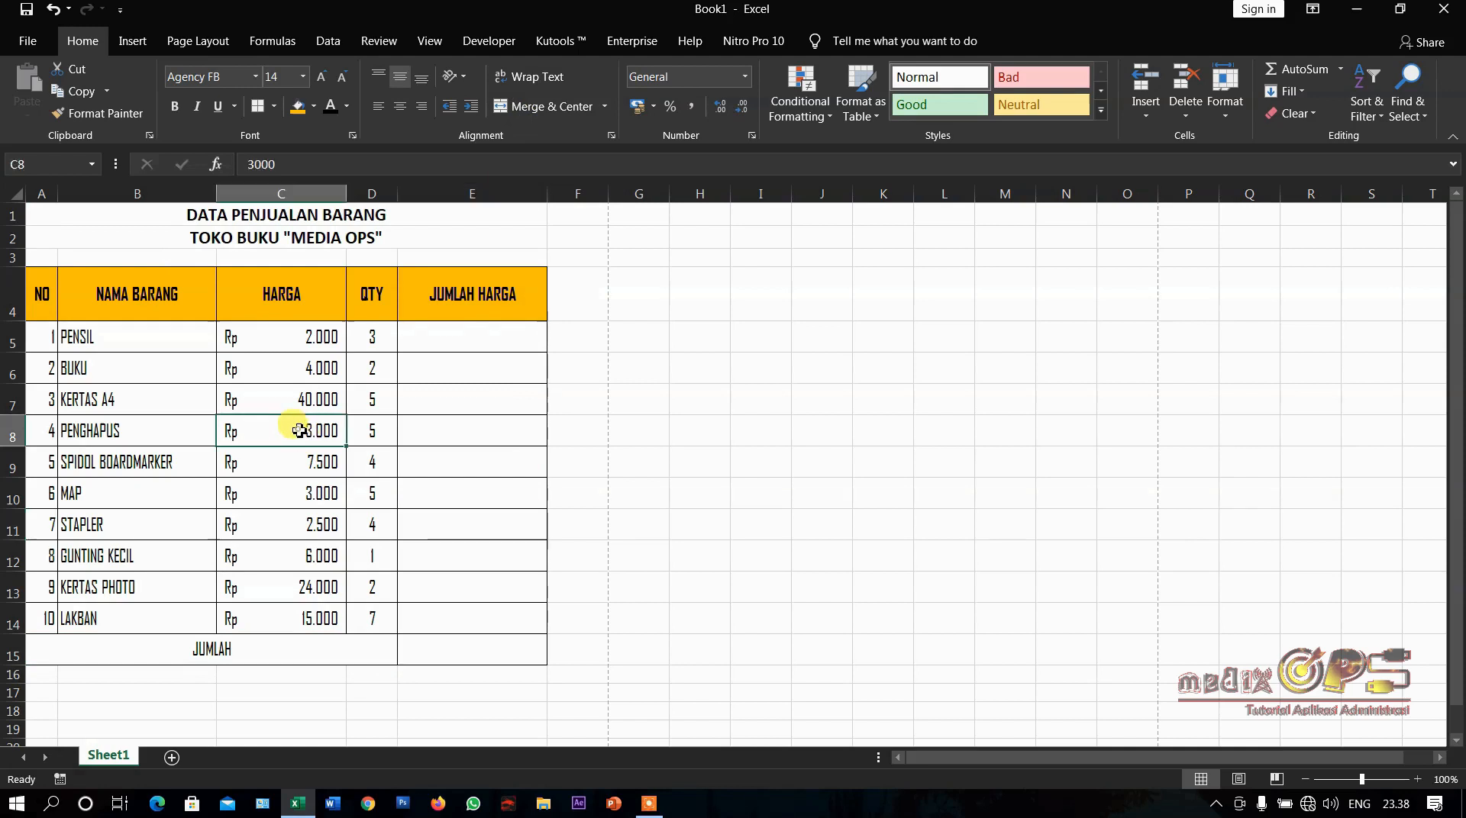
{"action": "left_click", "coordinate": [291, 391]}
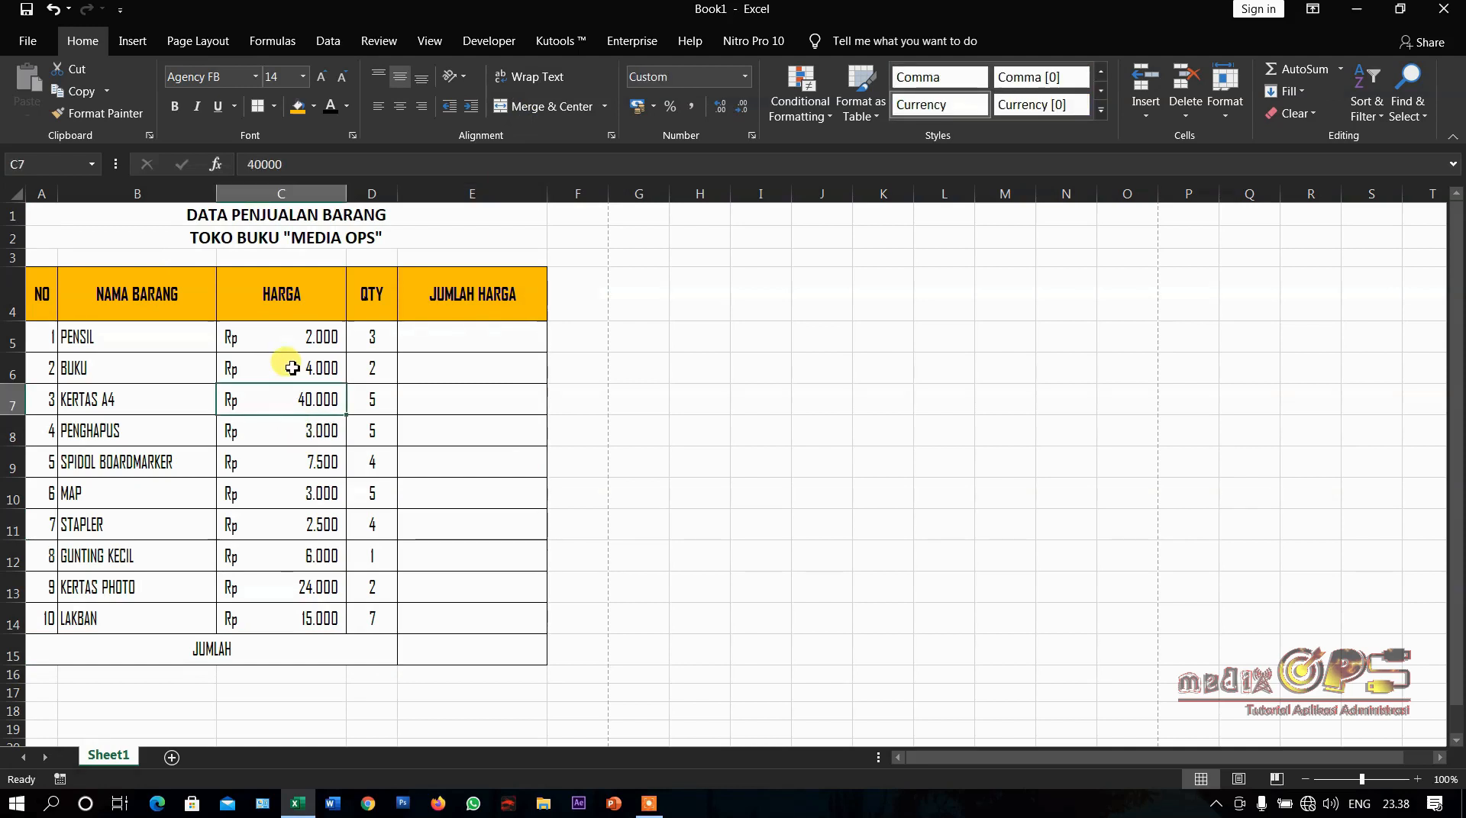
Apply the Strikethrough font effect to the PENSIL price in C5
{"action": "left_click", "coordinate": [177, 344]}
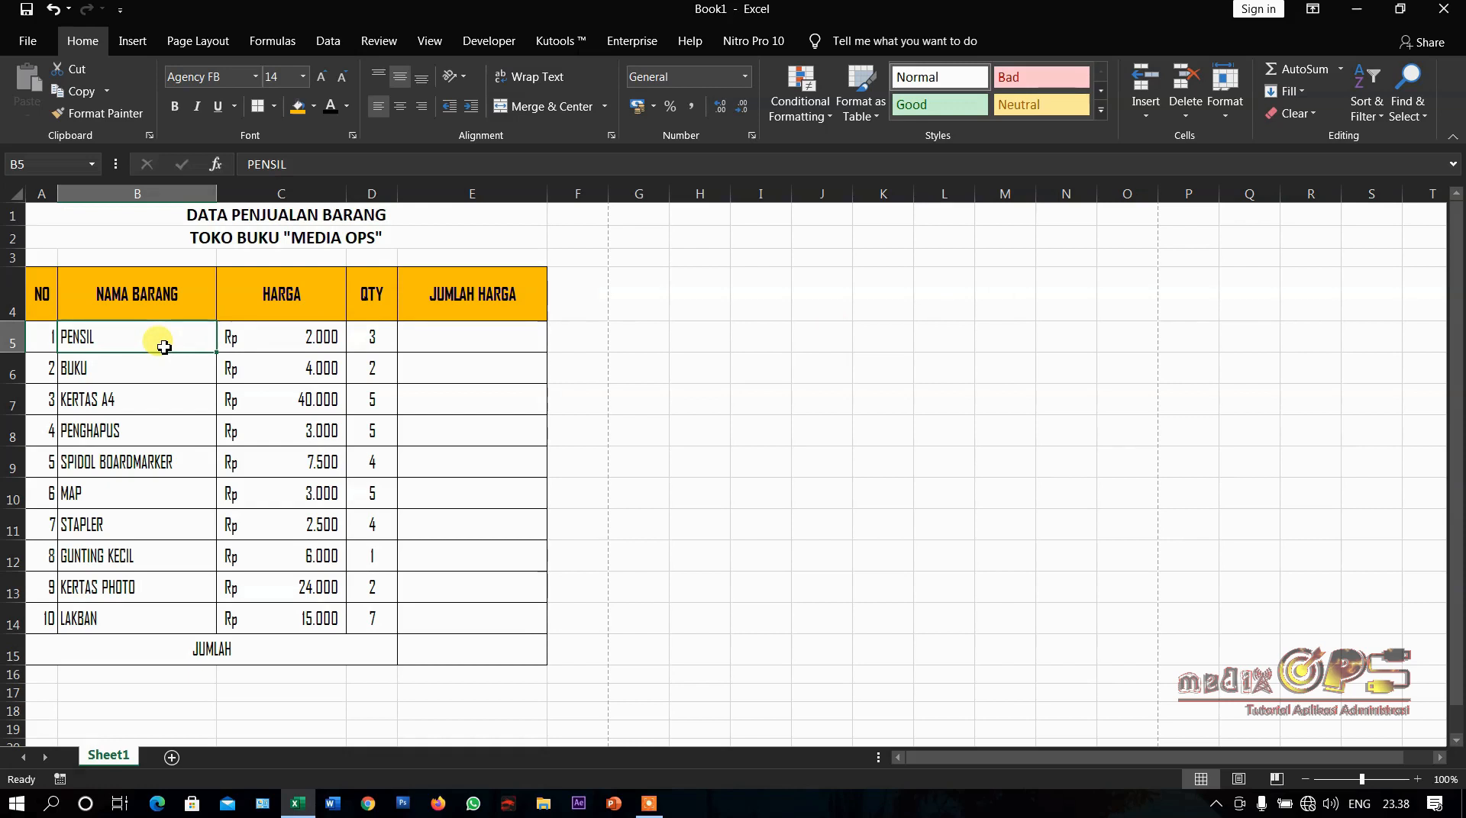
{"action": "left_click", "coordinate": [278, 342]}
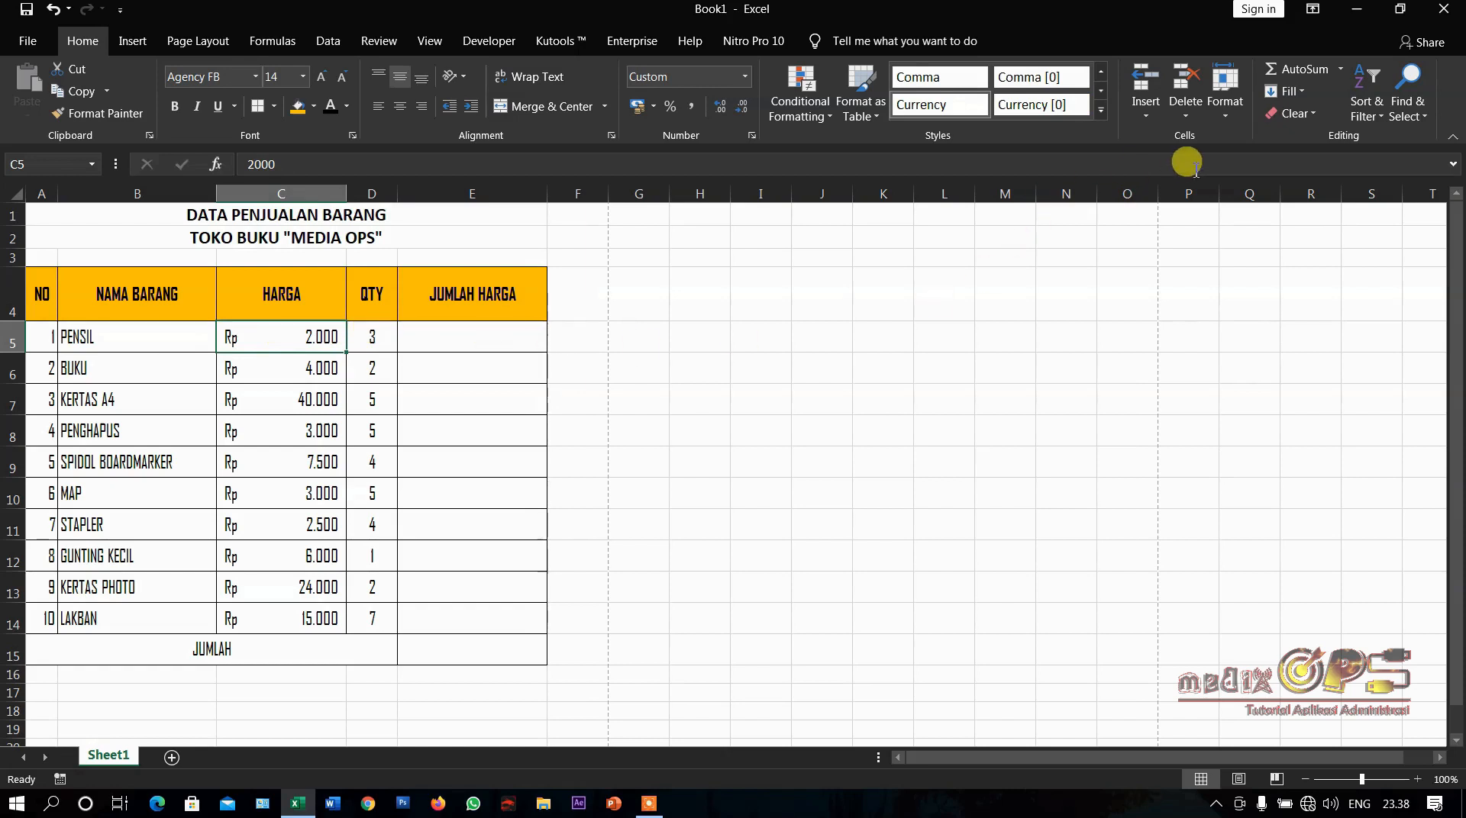
{"action": "left_click", "coordinate": [1224, 99]}
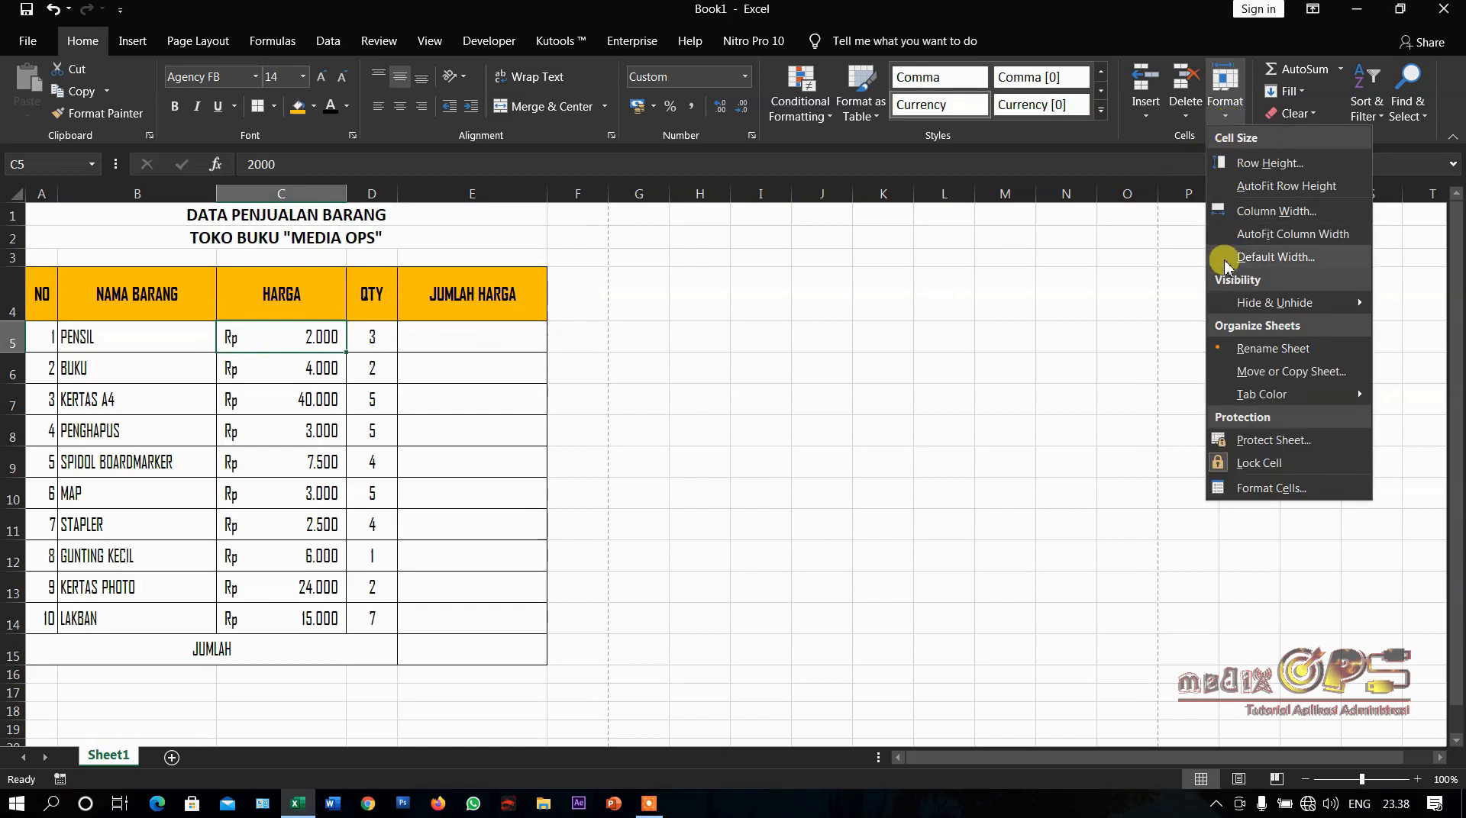
{"action": "mouse_move", "coordinate": [1237, 306]}
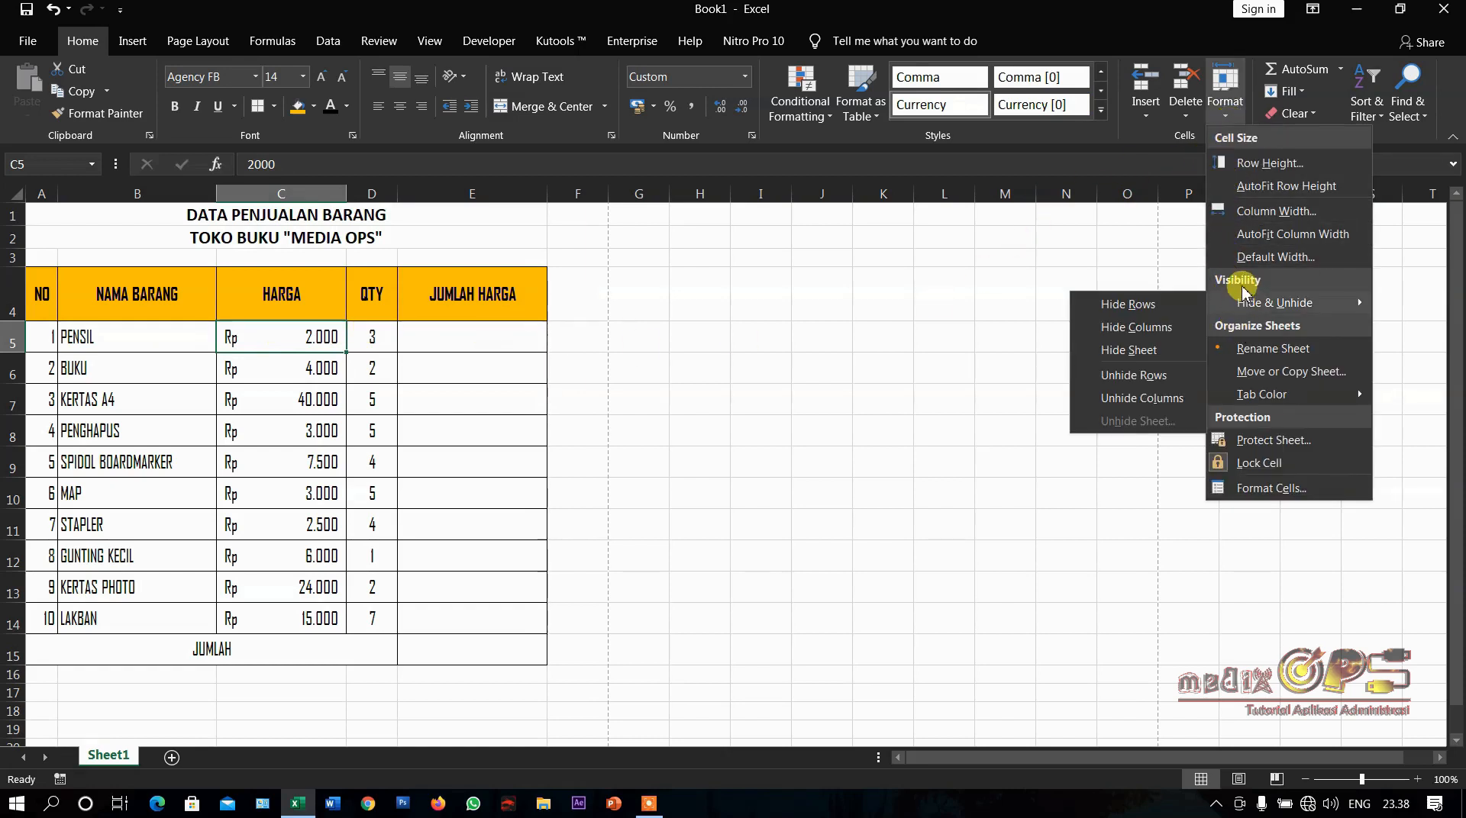
{"action": "left_click", "coordinate": [1246, 484]}
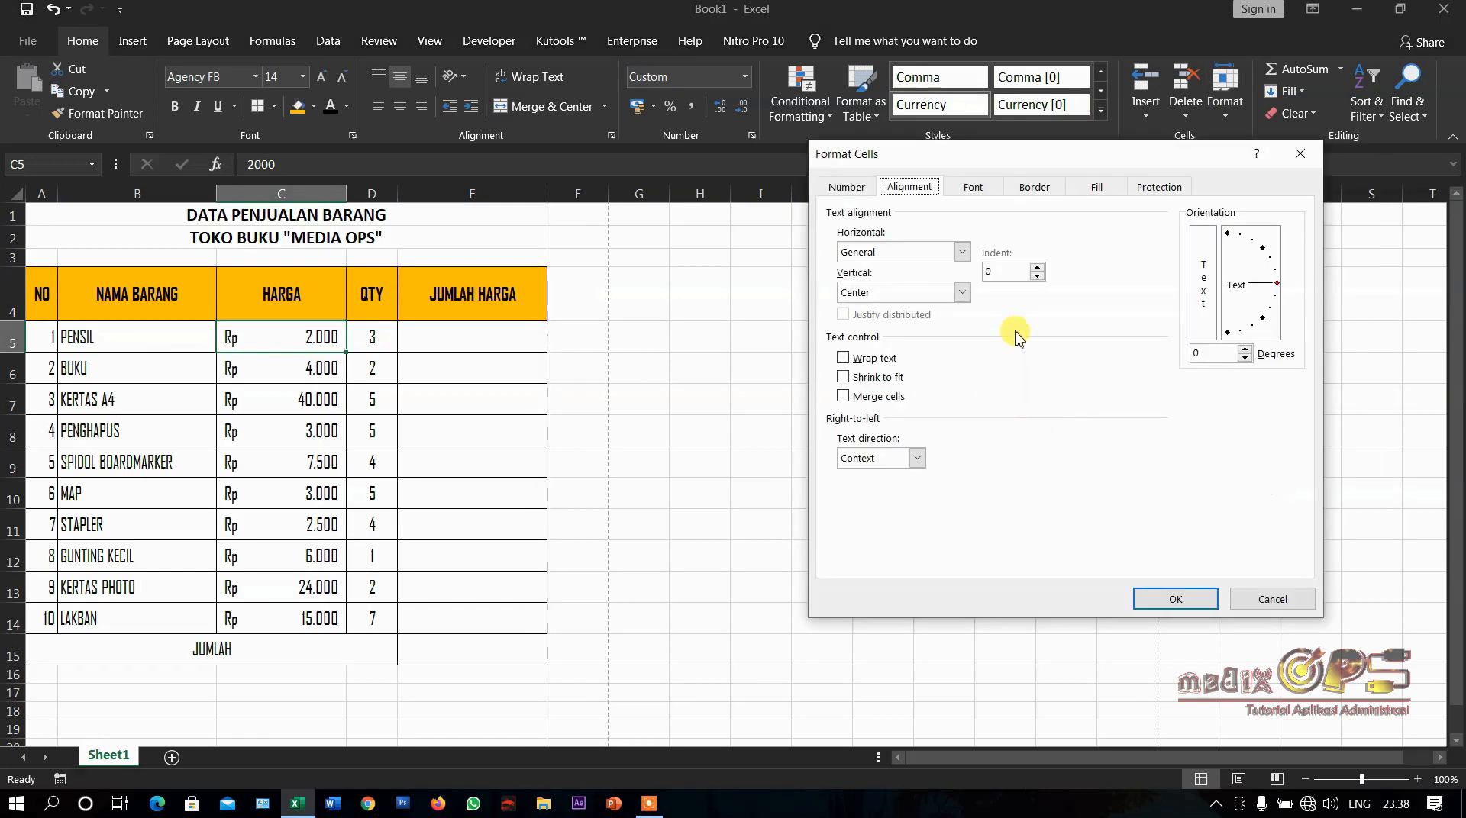
{"action": "left_click", "coordinate": [973, 188]}
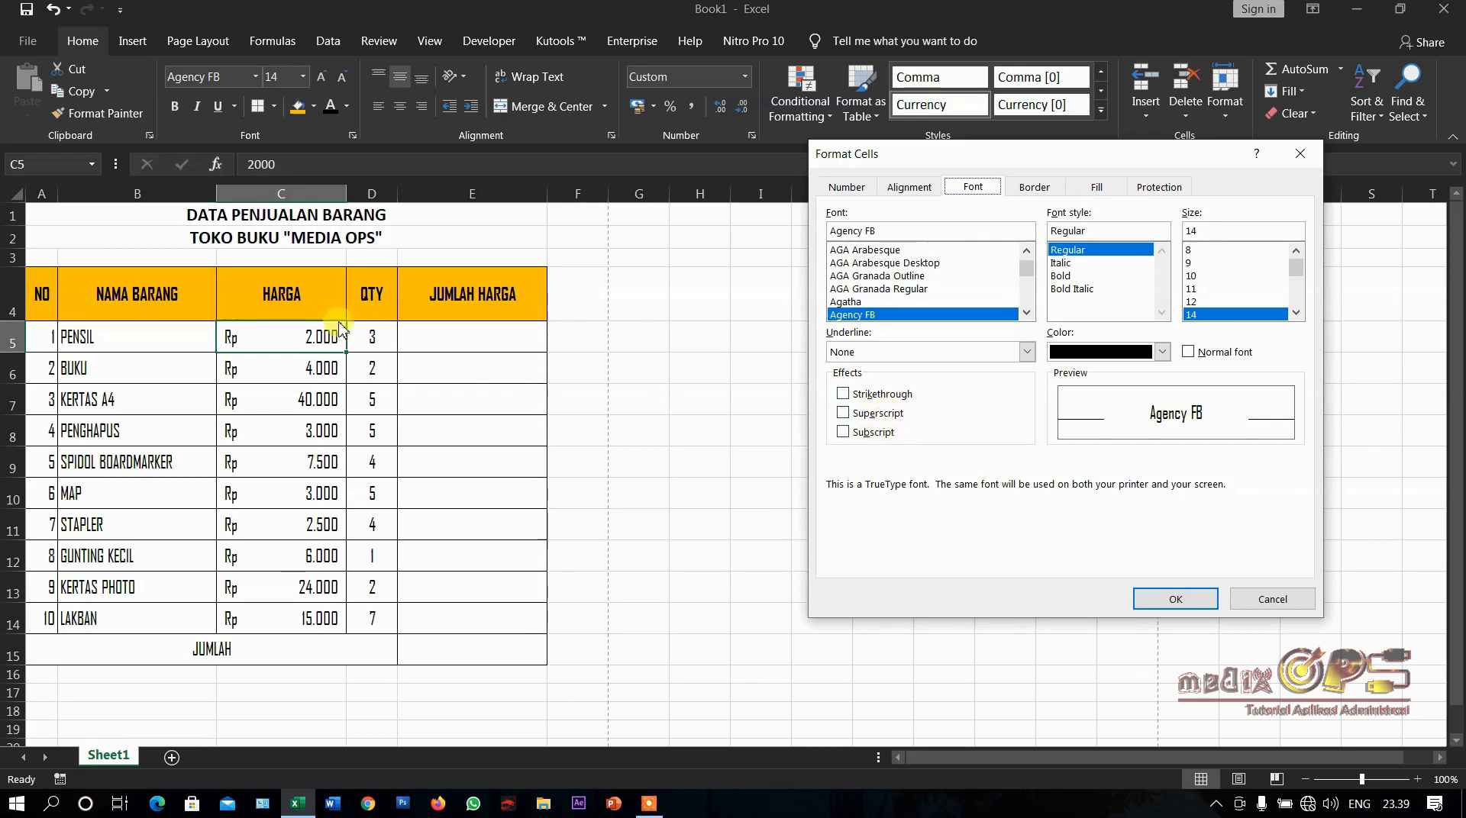
{"action": "left_click", "coordinate": [858, 403]}
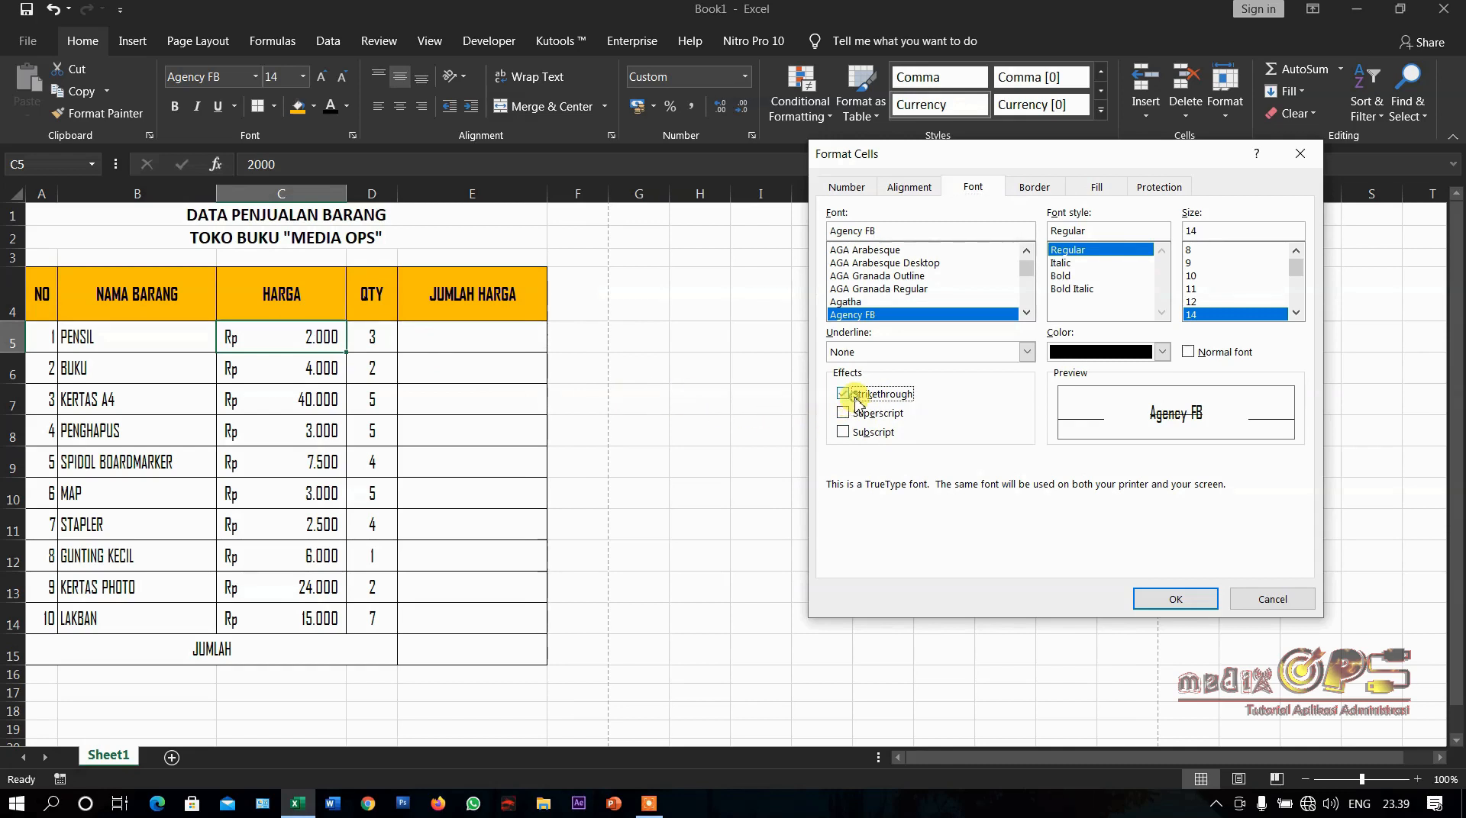
{"action": "left_click", "coordinate": [1172, 599]}
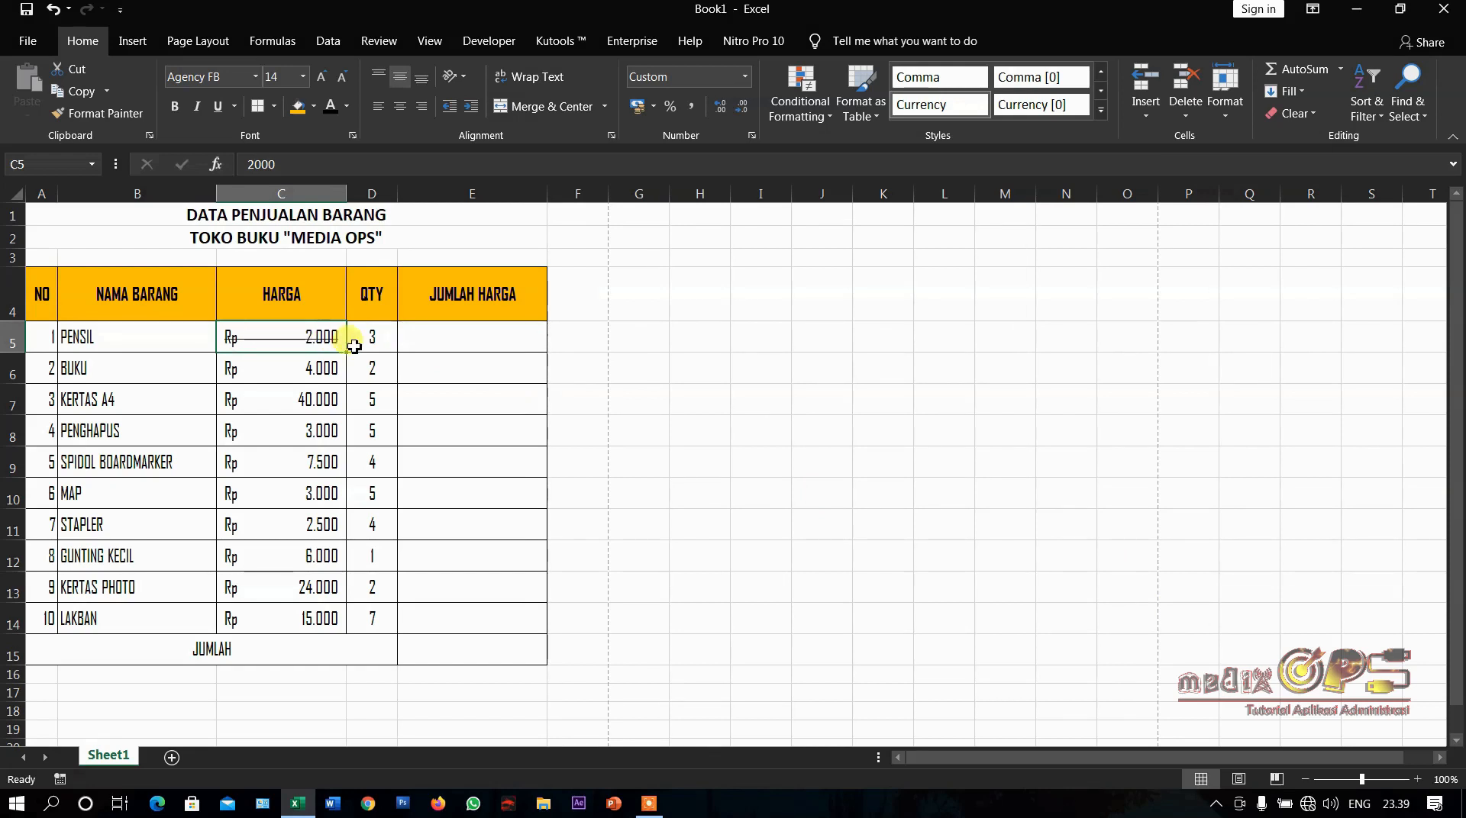
Remove the Strikethrough font effect from the PENSIL price in C5
{"action": "left_click", "coordinate": [1224, 103]}
{"action": "left_click", "coordinate": [1262, 488]}
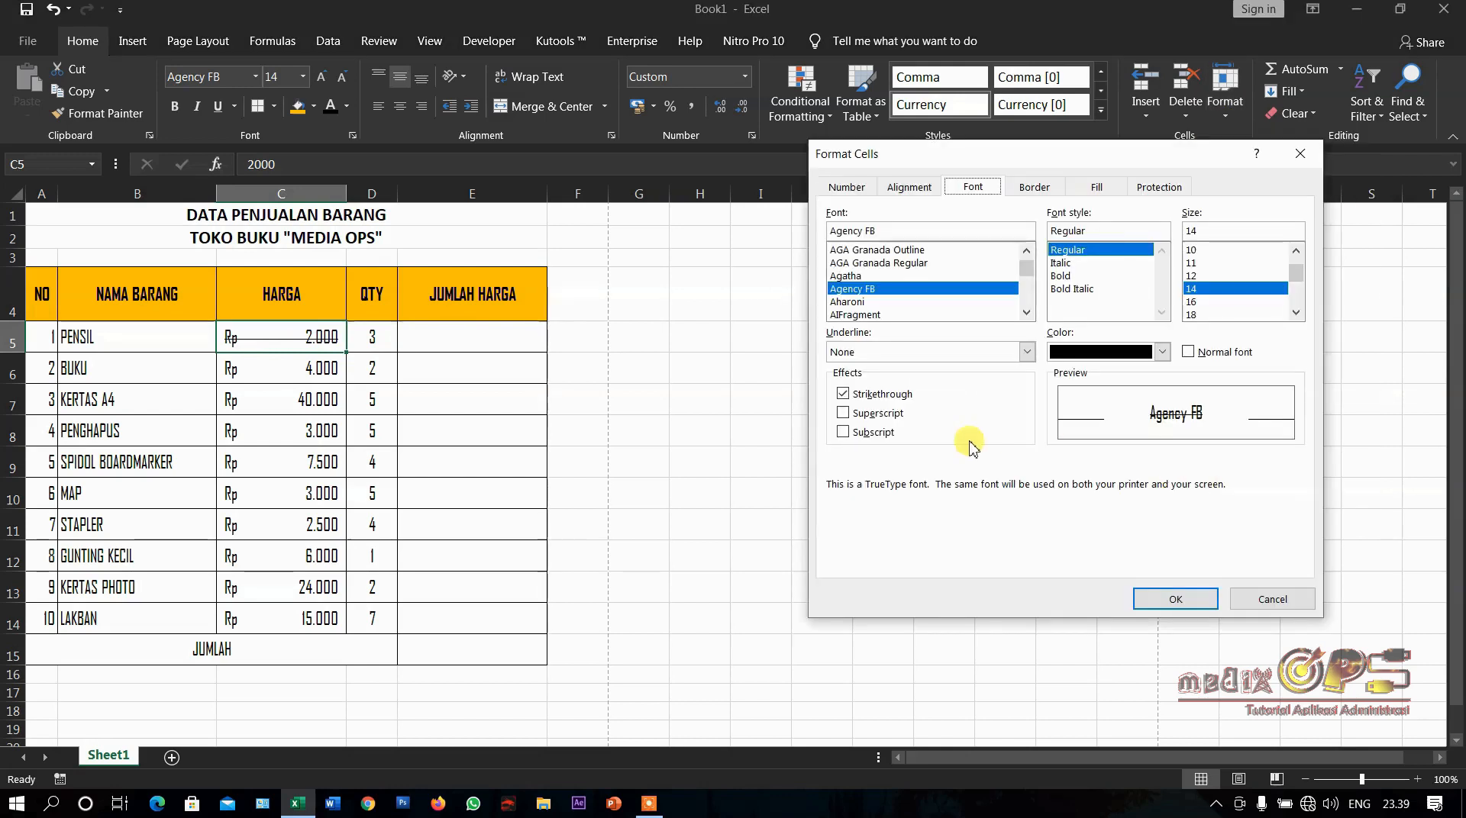
{"action": "left_click", "coordinate": [864, 397]}
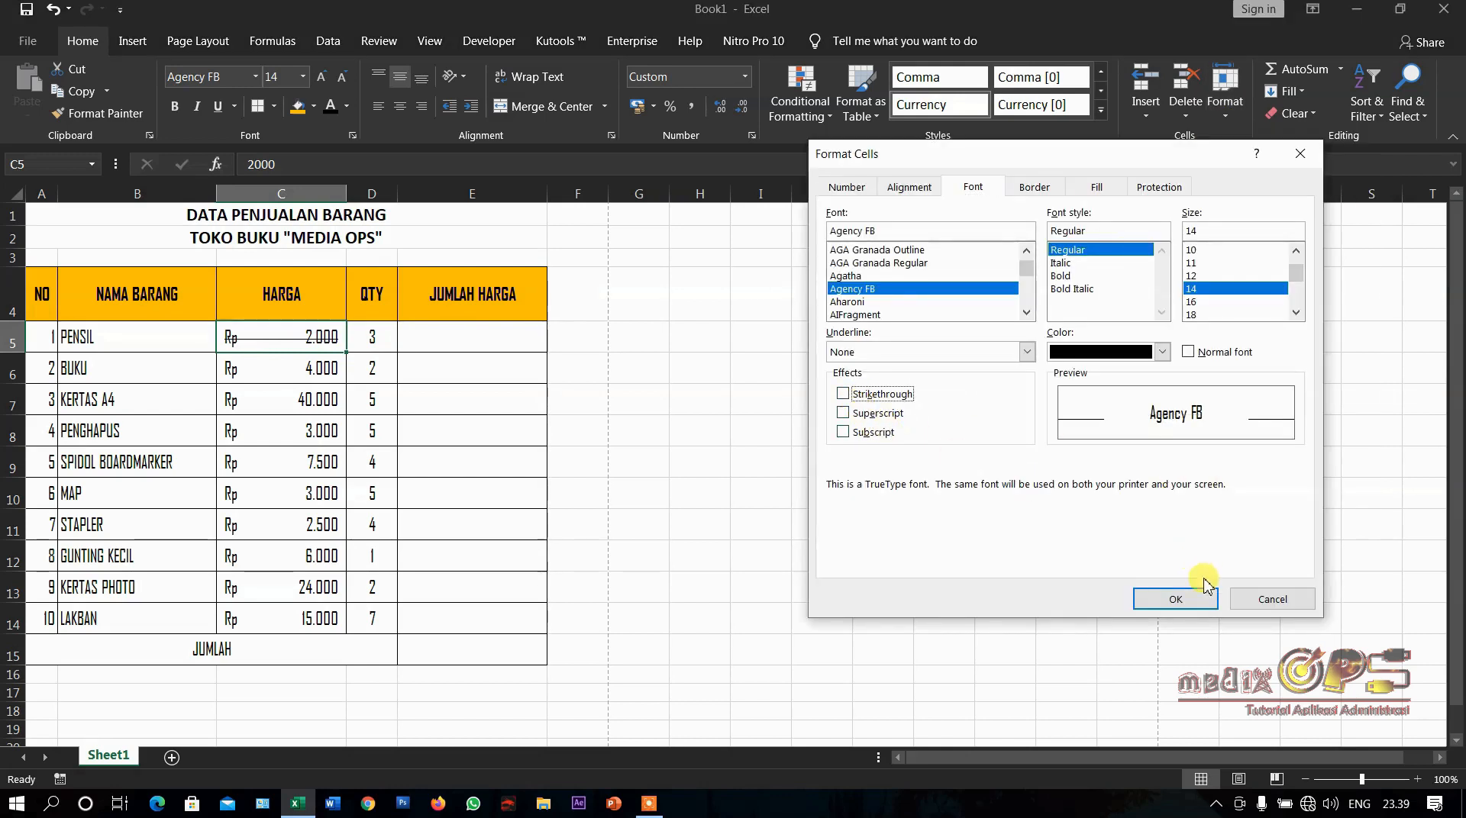
{"action": "left_click", "coordinate": [1191, 598]}
{"action": "left_click", "coordinate": [458, 395]}
{"action": "left_click", "coordinate": [289, 334]}
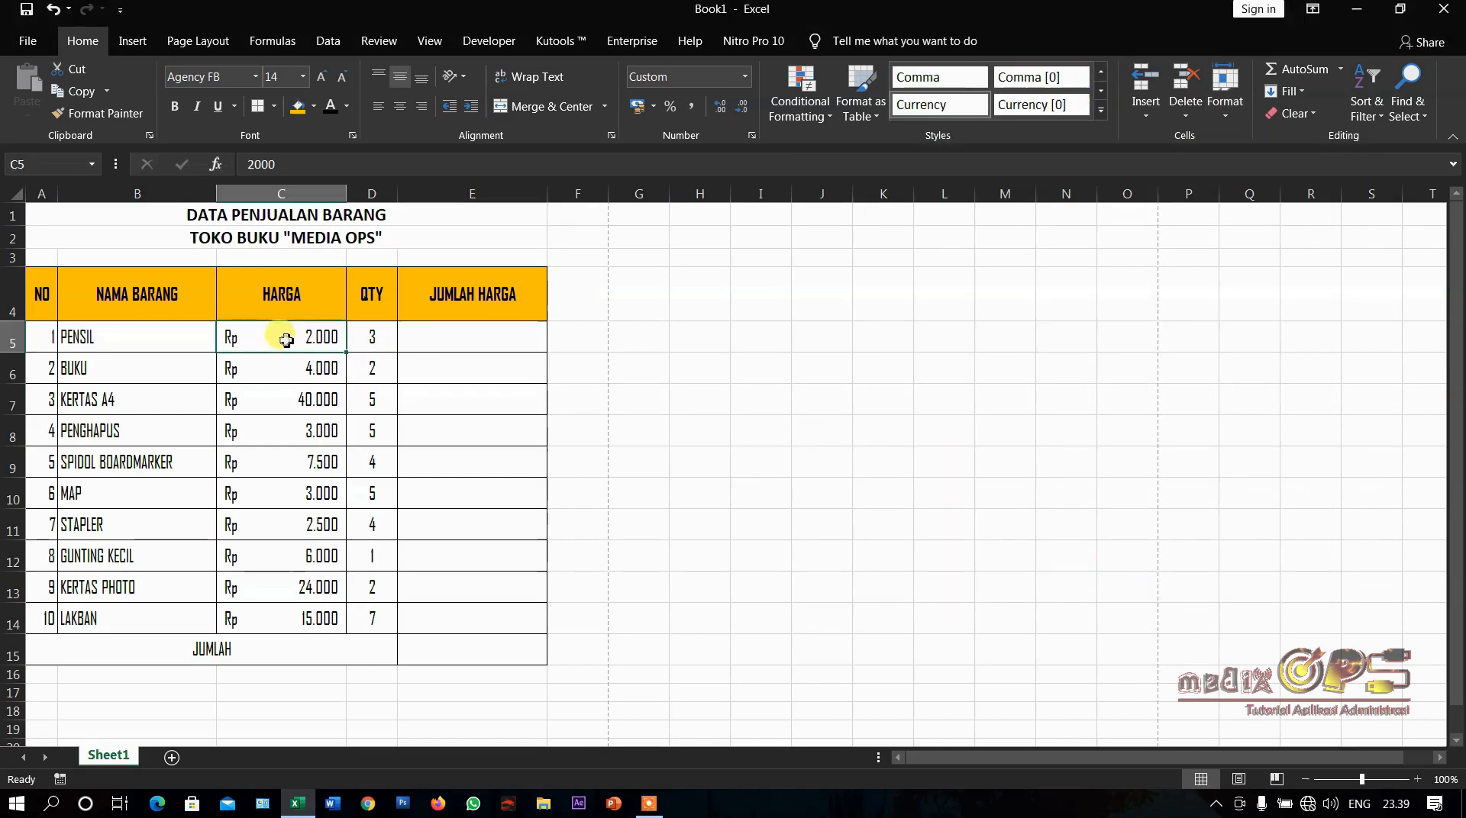
Enter the sample text m2 in cell E5 under JUMLAH HARGA
{"action": "left_click", "coordinate": [507, 336]}
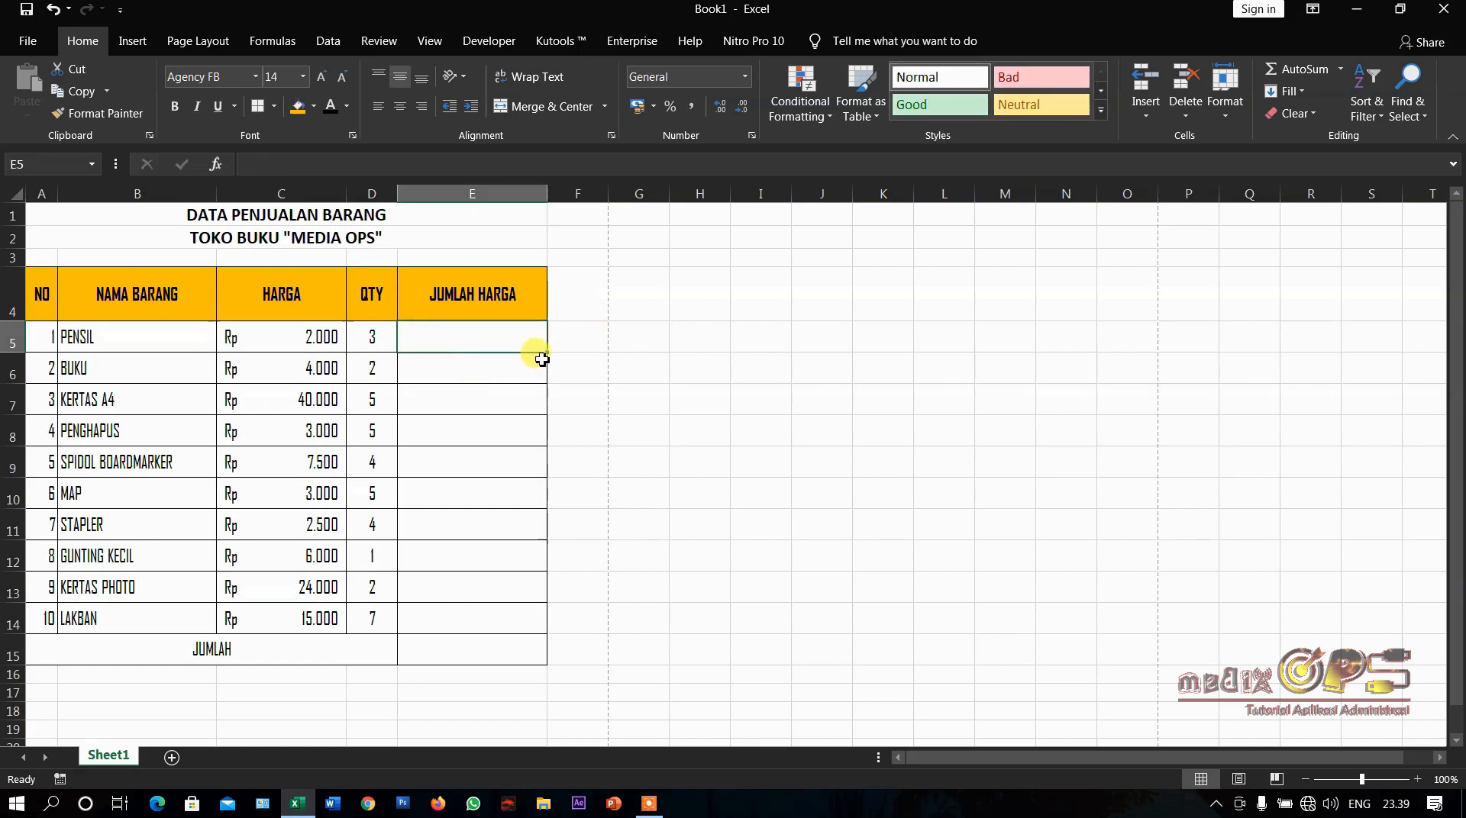
{"action": "type", "text": "M"}
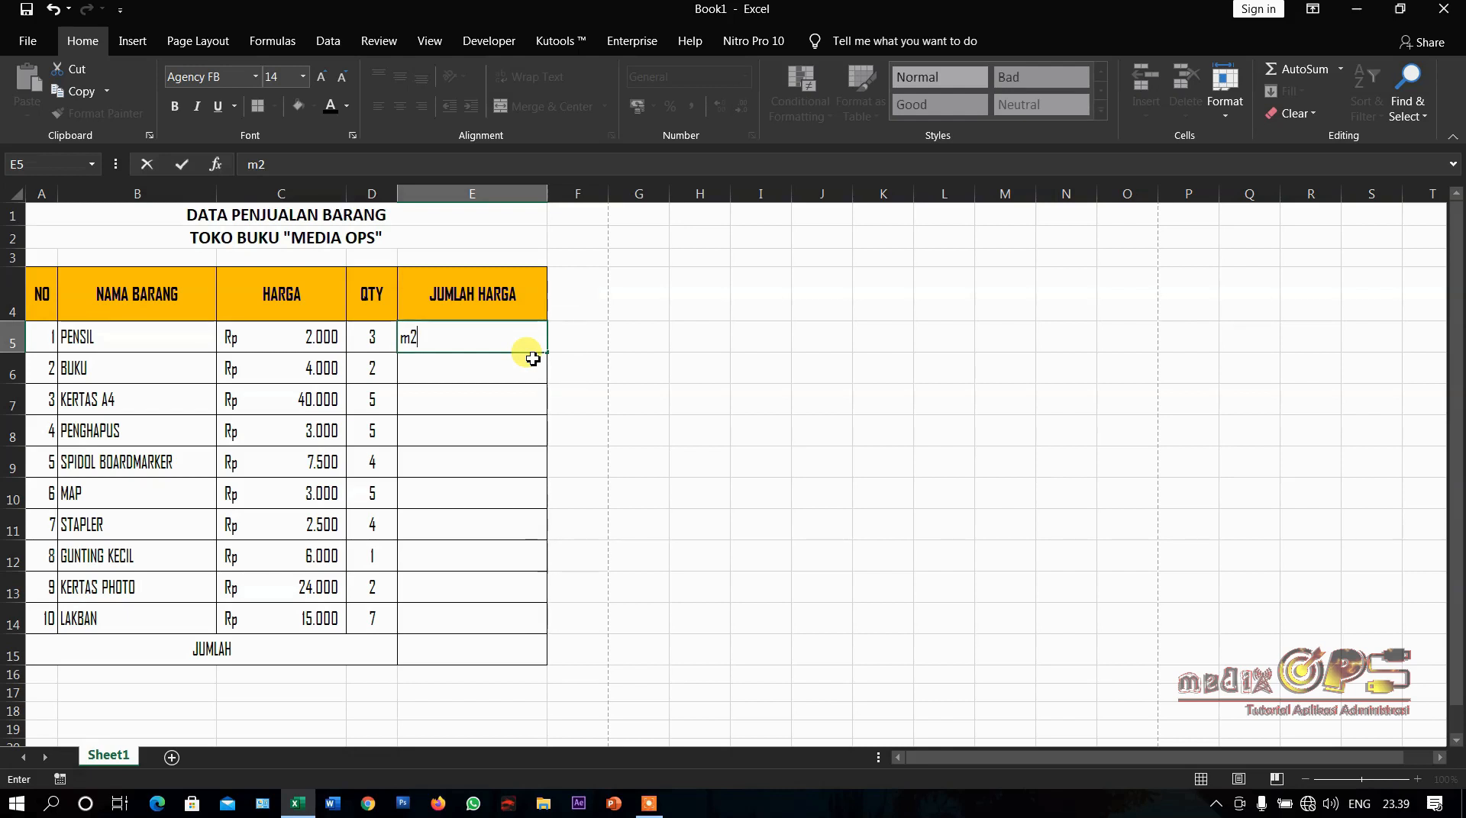
{"action": "key", "text": "shift+Left"}
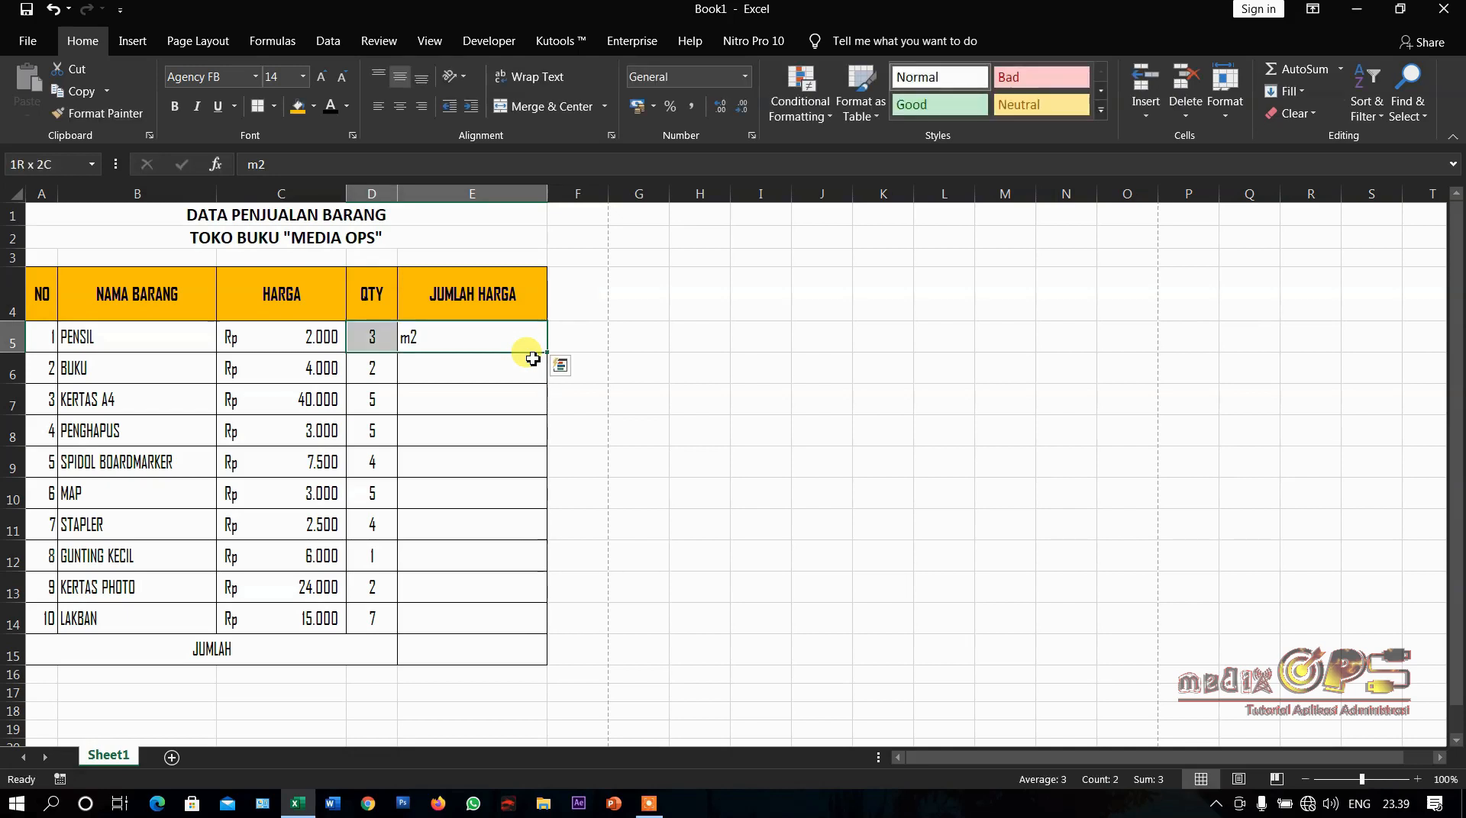
Format only the 2 of m2 in cell E5 as Superscript
{"action": "double_click", "coordinate": [483, 337]}
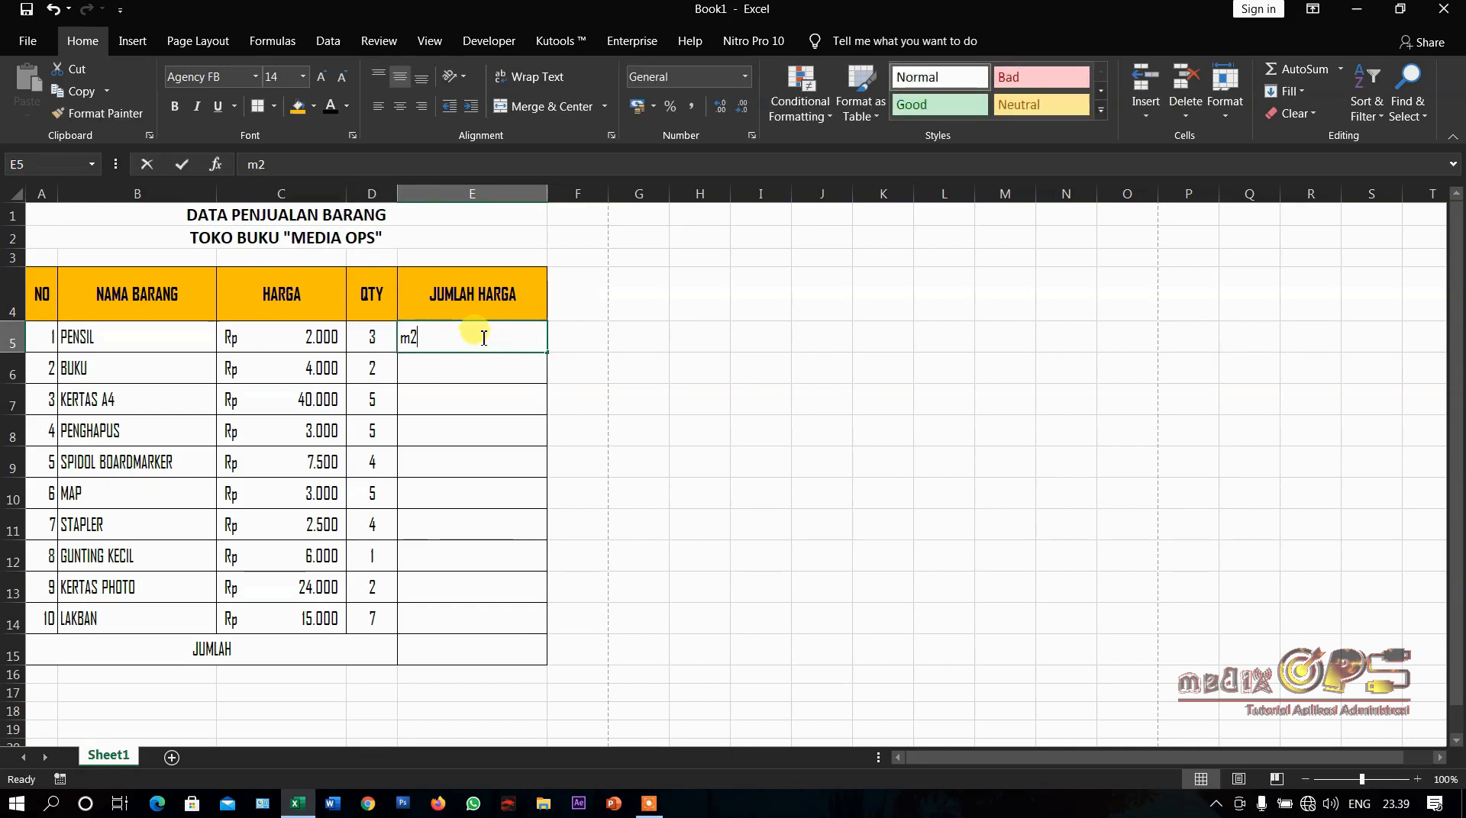
{"action": "key", "text": "shift+Left"}
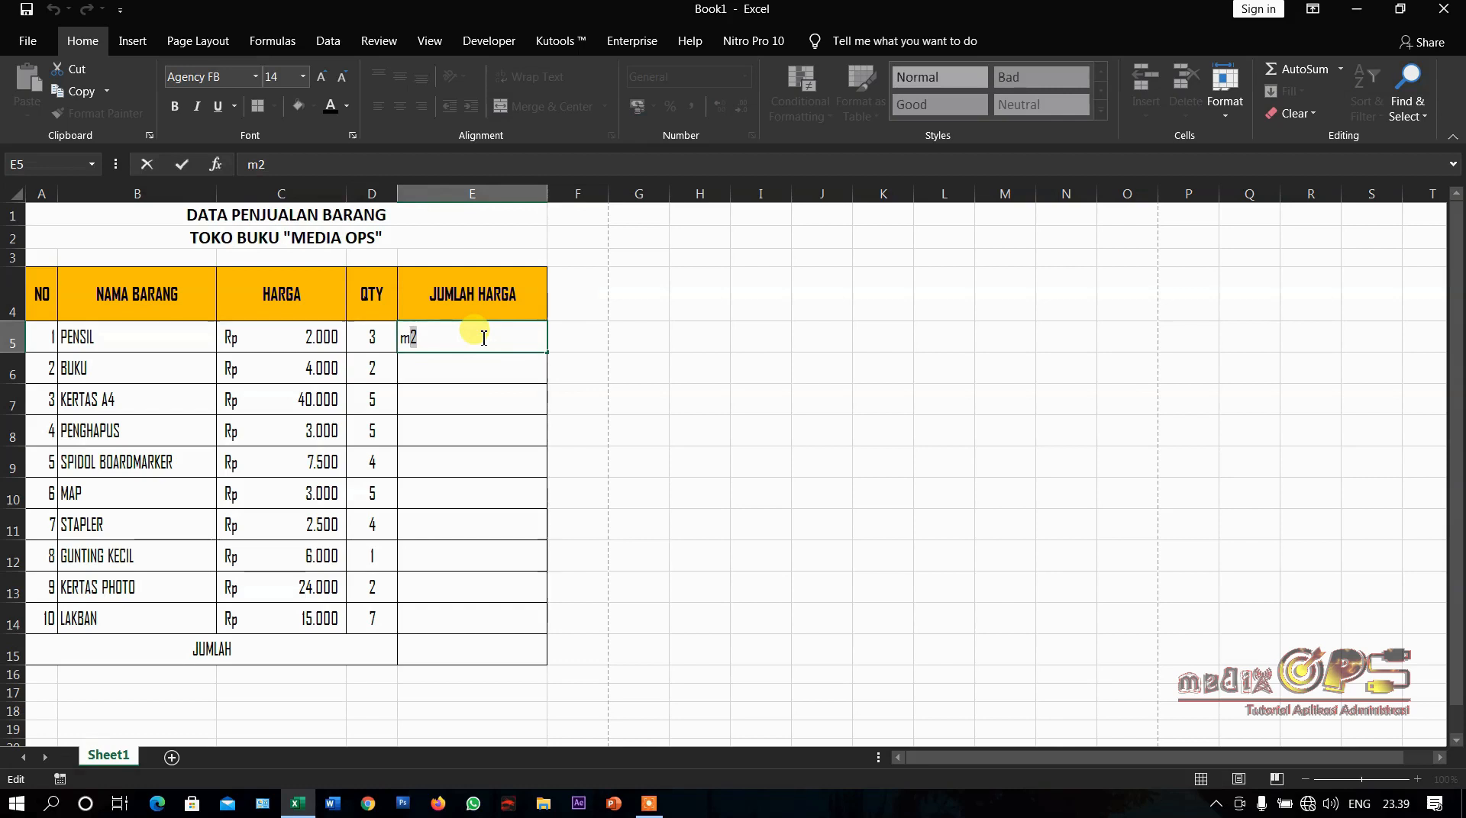
{"action": "left_click", "coordinate": [1224, 107]}
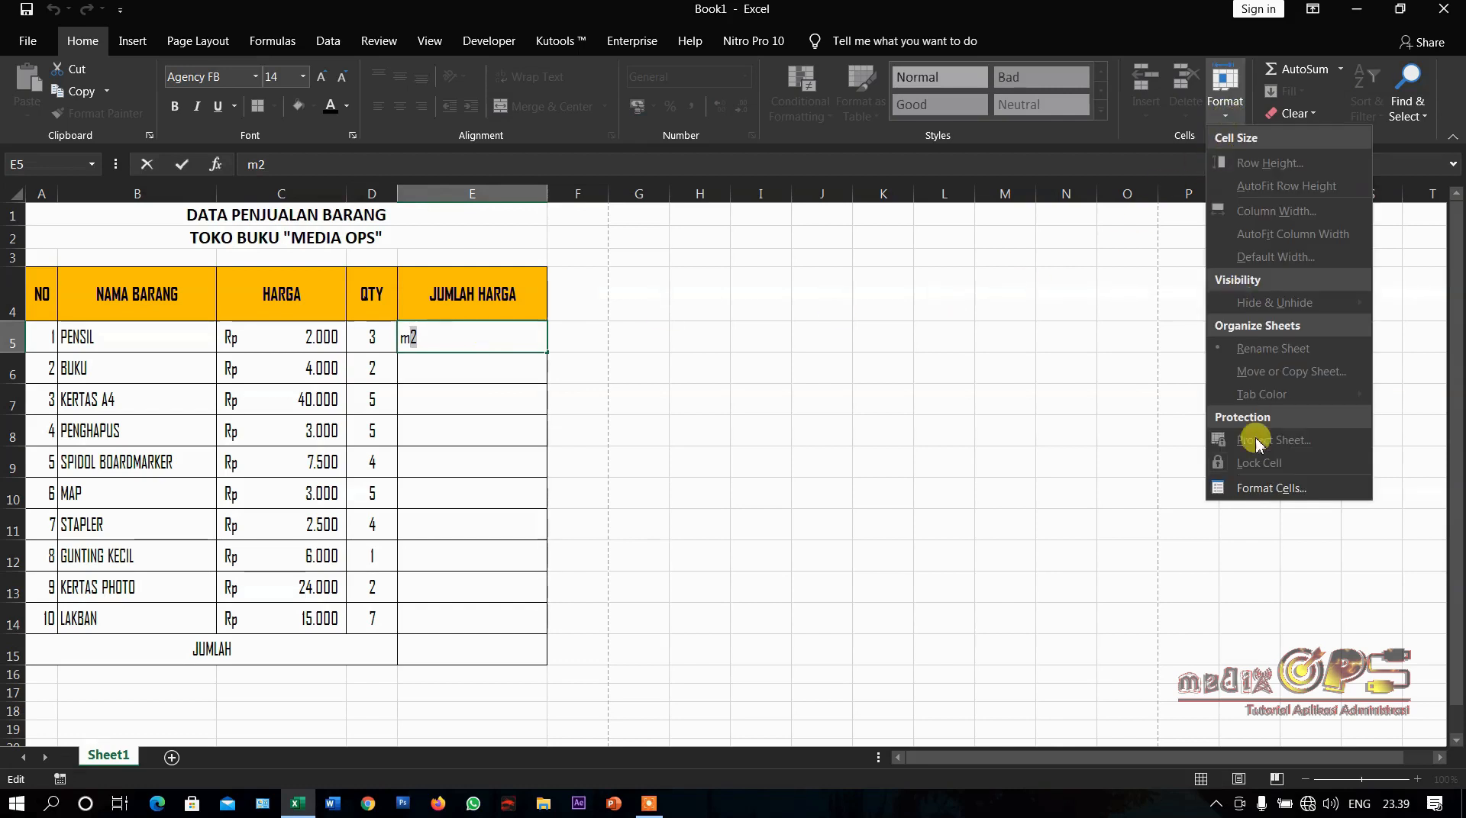
{"action": "left_click", "coordinate": [1266, 489]}
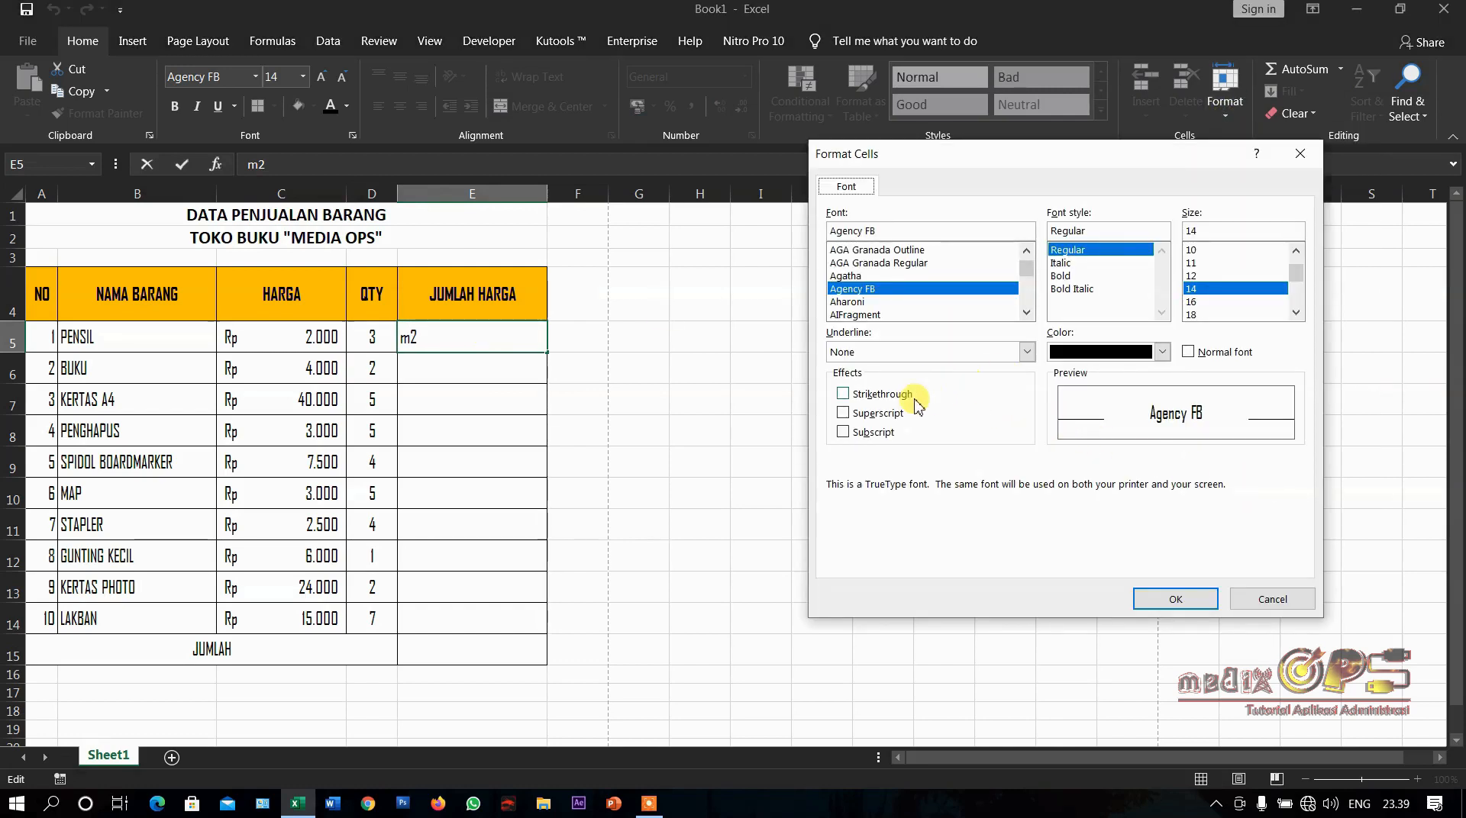
{"action": "left_click", "coordinate": [896, 417]}
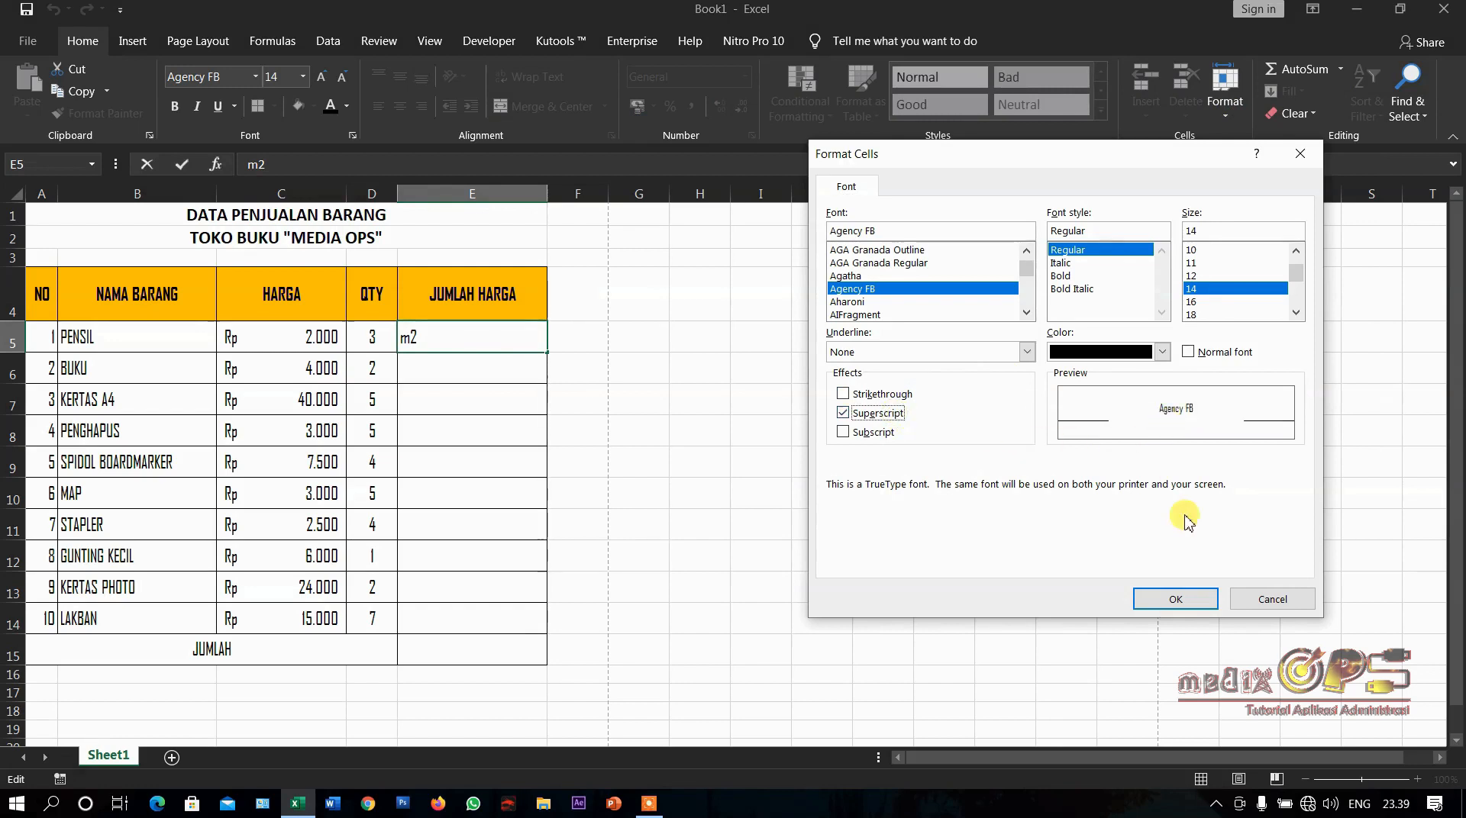
{"action": "left_click", "coordinate": [1197, 603]}
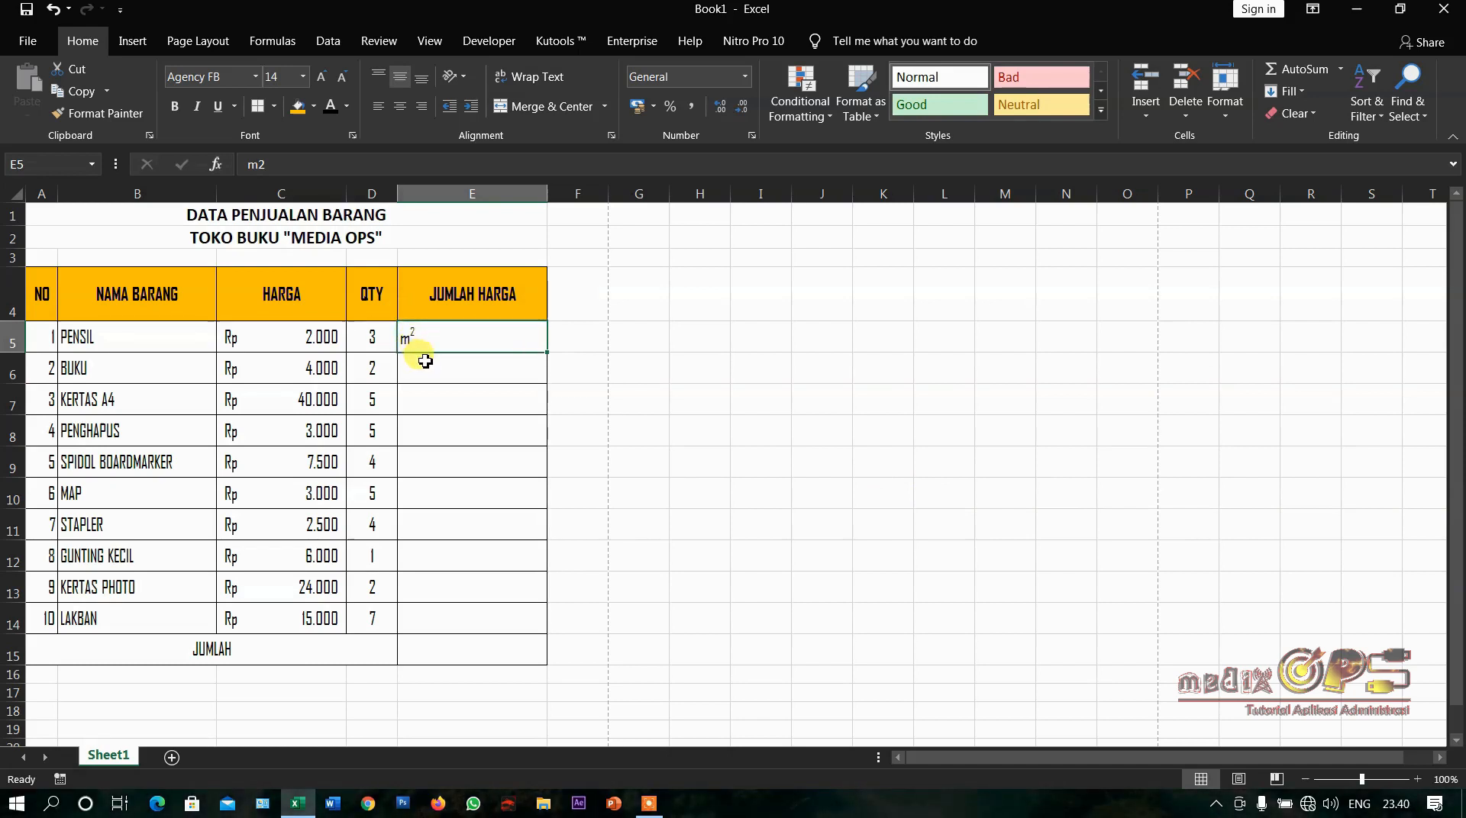
Enter the sample text H2O in cell E6 under JUMLAH HARGA
{"action": "left_click", "coordinate": [426, 364]}
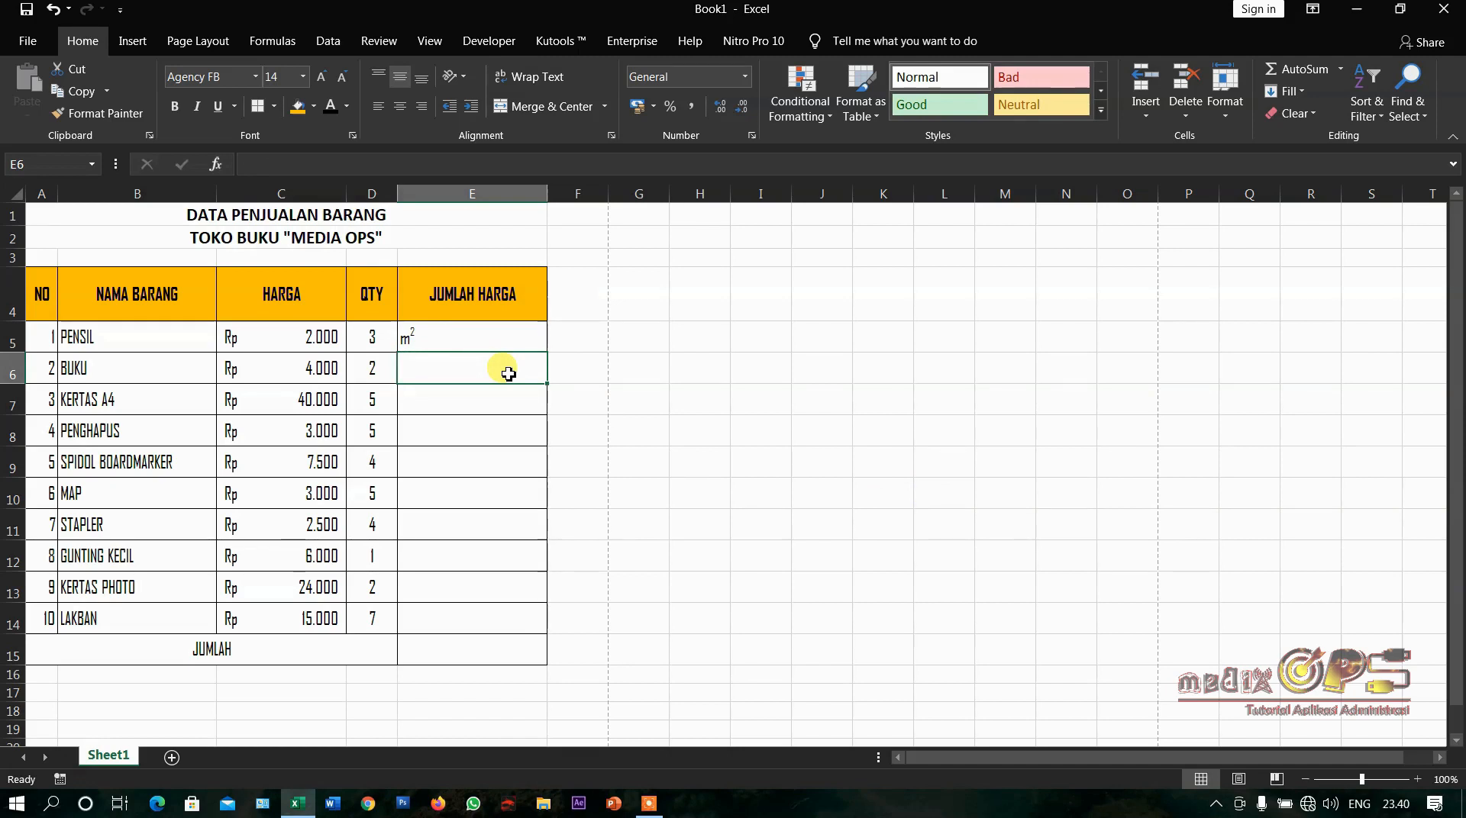
{"action": "type", "text": "H"}
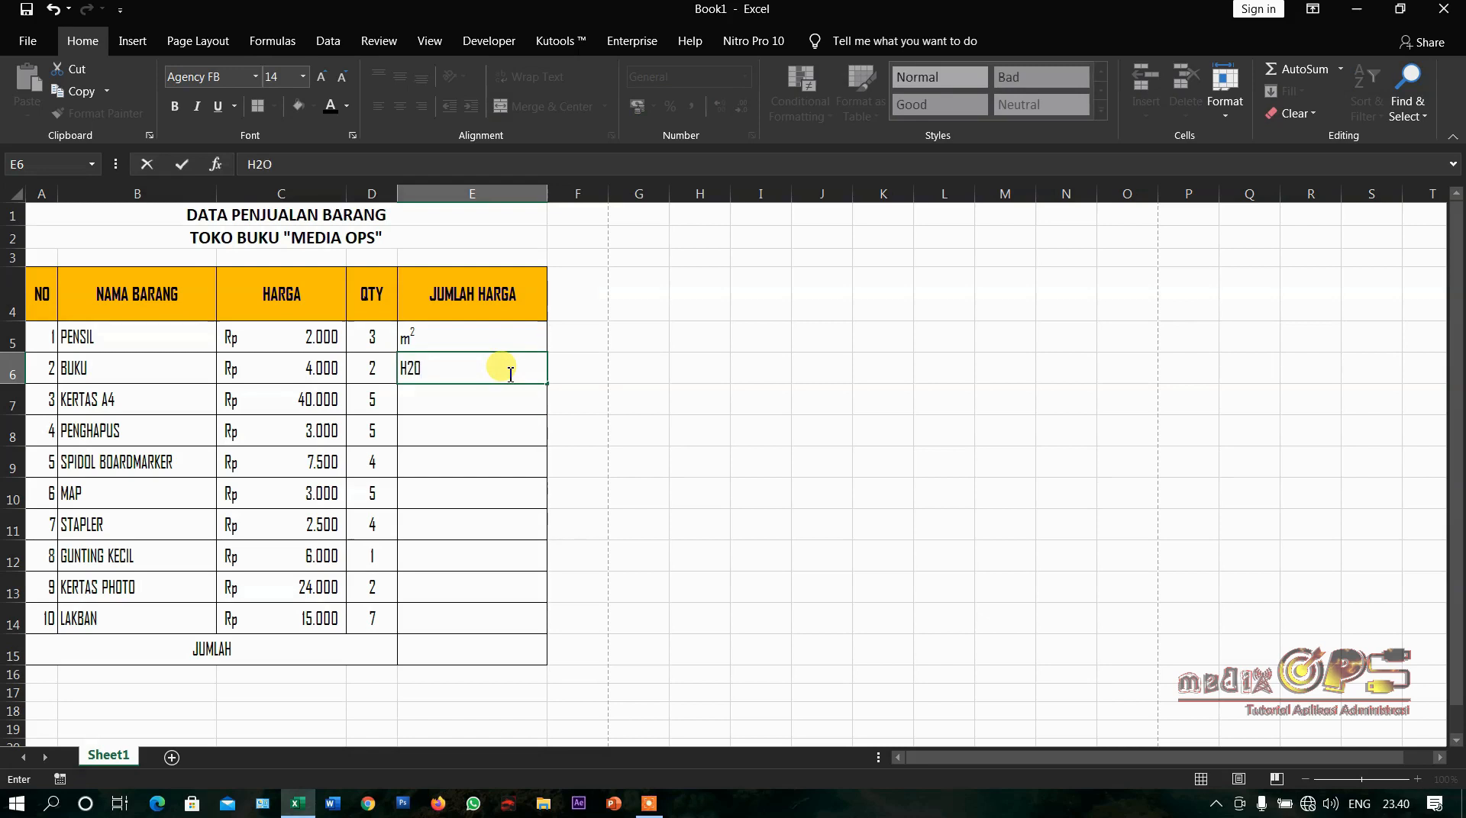
{"action": "type", "text": "2O"}
{"action": "key", "text": "ctrl+Return"}
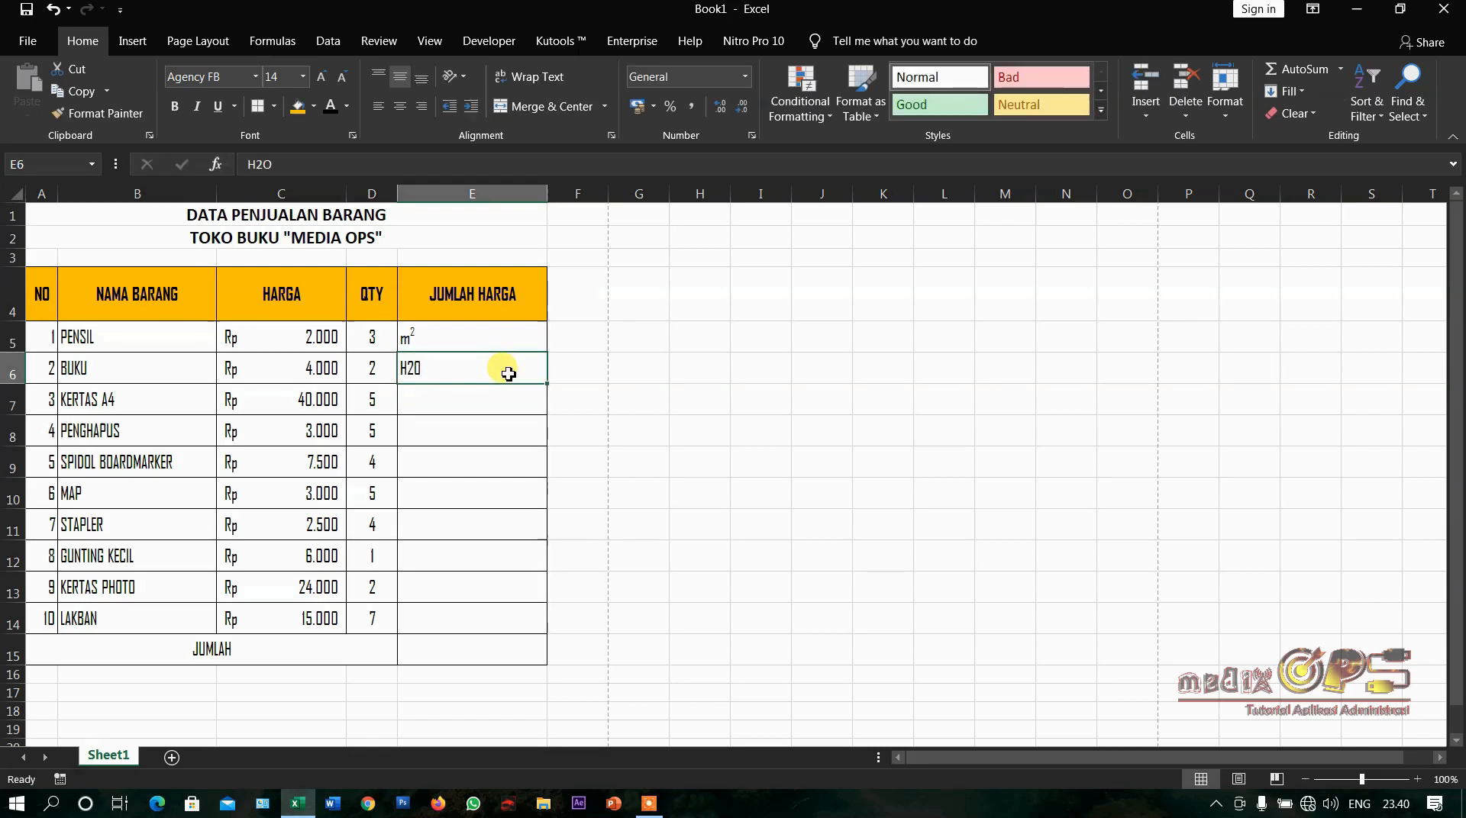
Format only the 2 of H2O in cell E6 as Subscript and commit the cell edit
{"action": "double_click", "coordinate": [407, 370]}
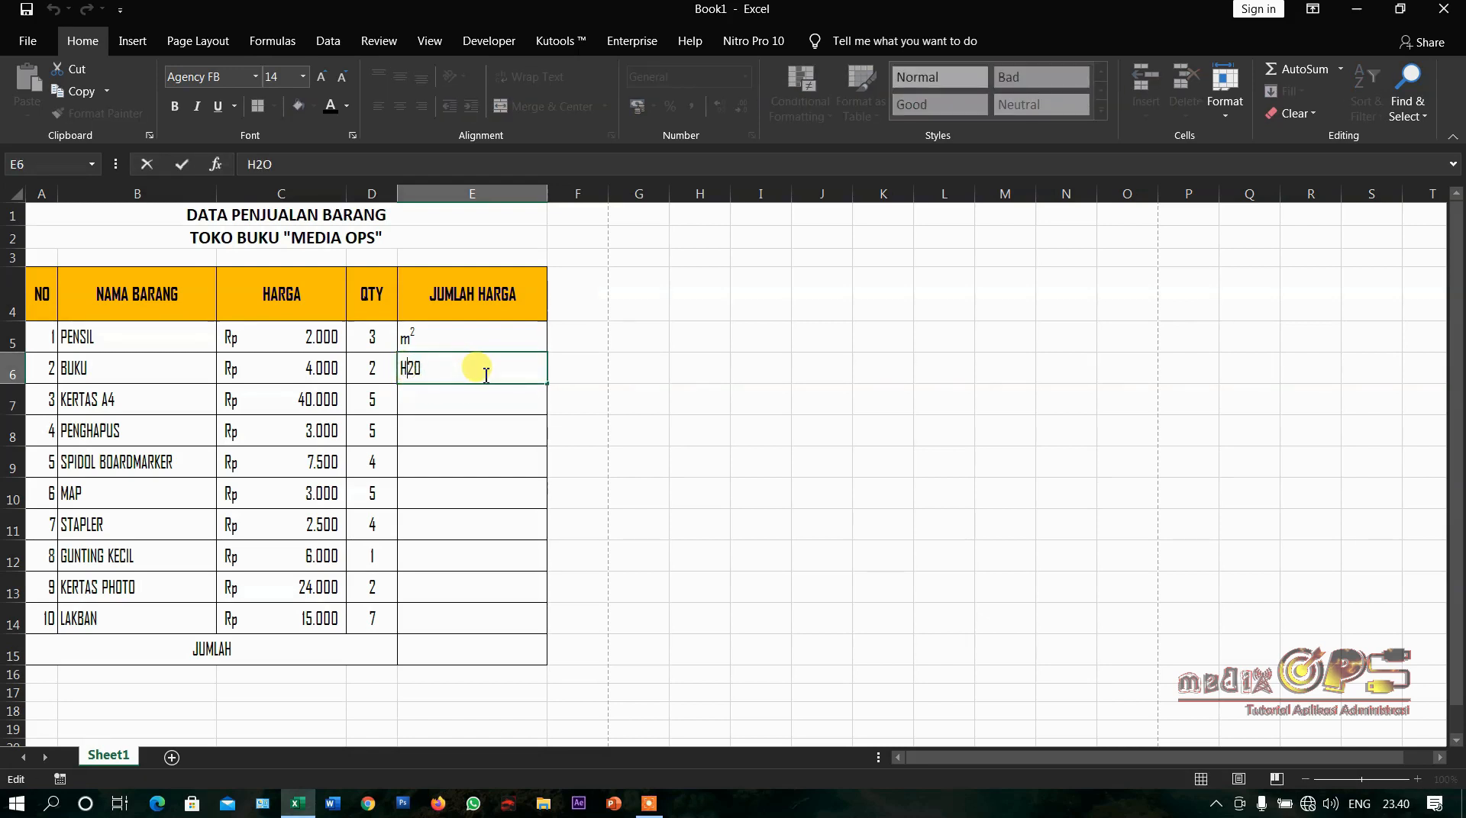
{"action": "left_click", "coordinate": [1226, 107]}
{"action": "left_click", "coordinate": [1271, 487]}
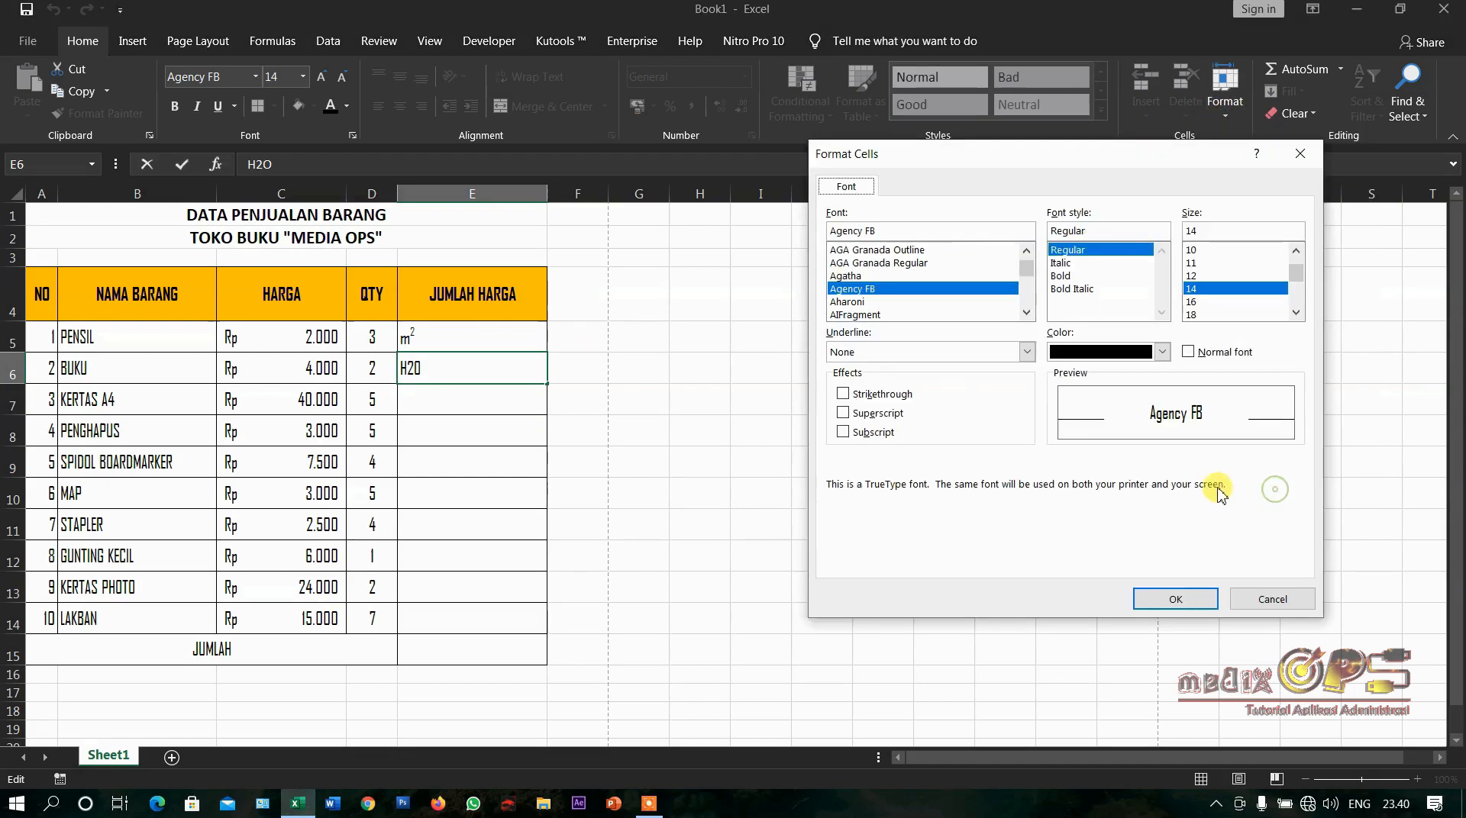
{"action": "left_click", "coordinate": [878, 434]}
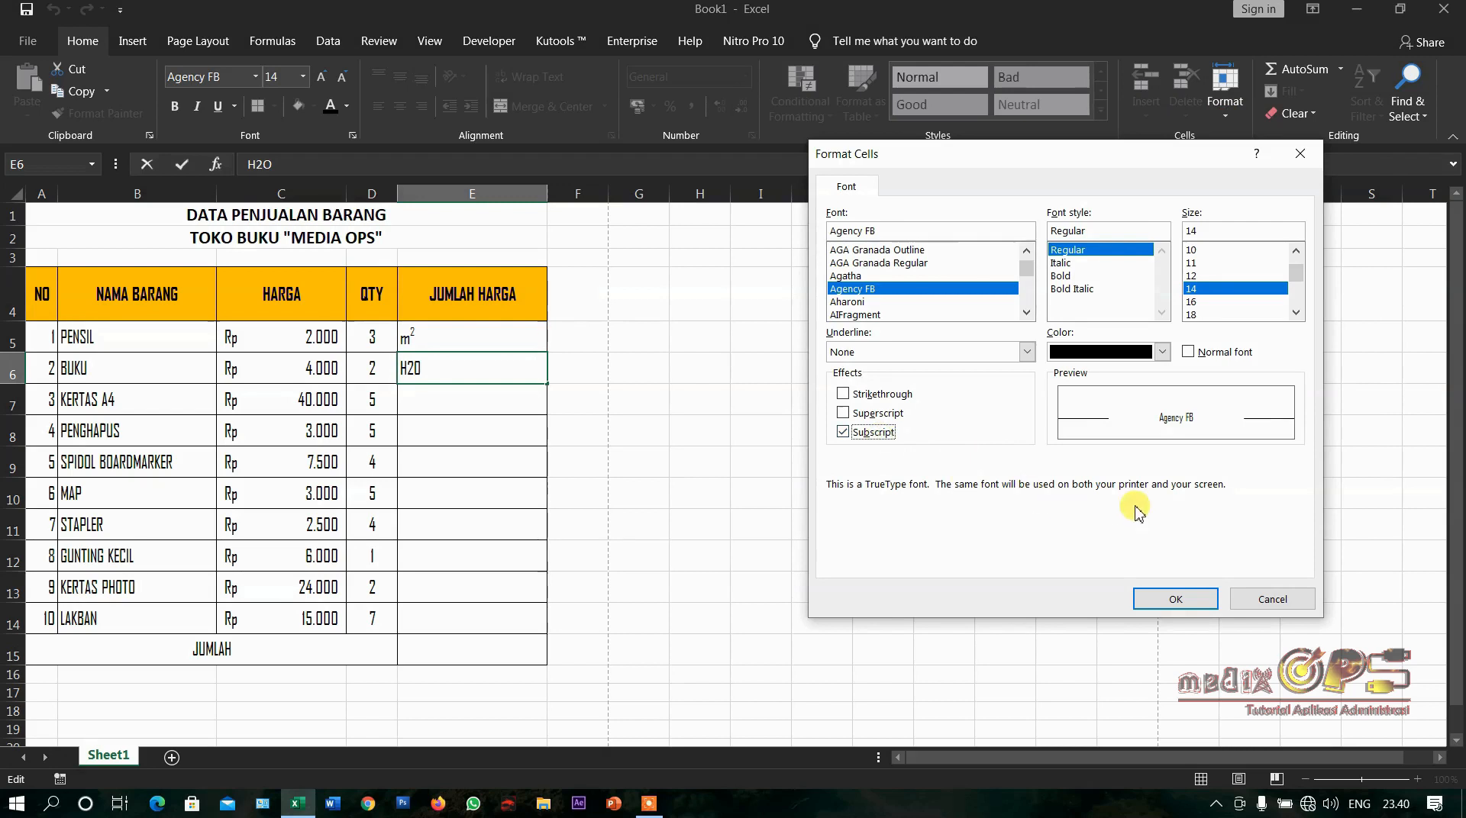
{"action": "left_click", "coordinate": [1174, 601]}
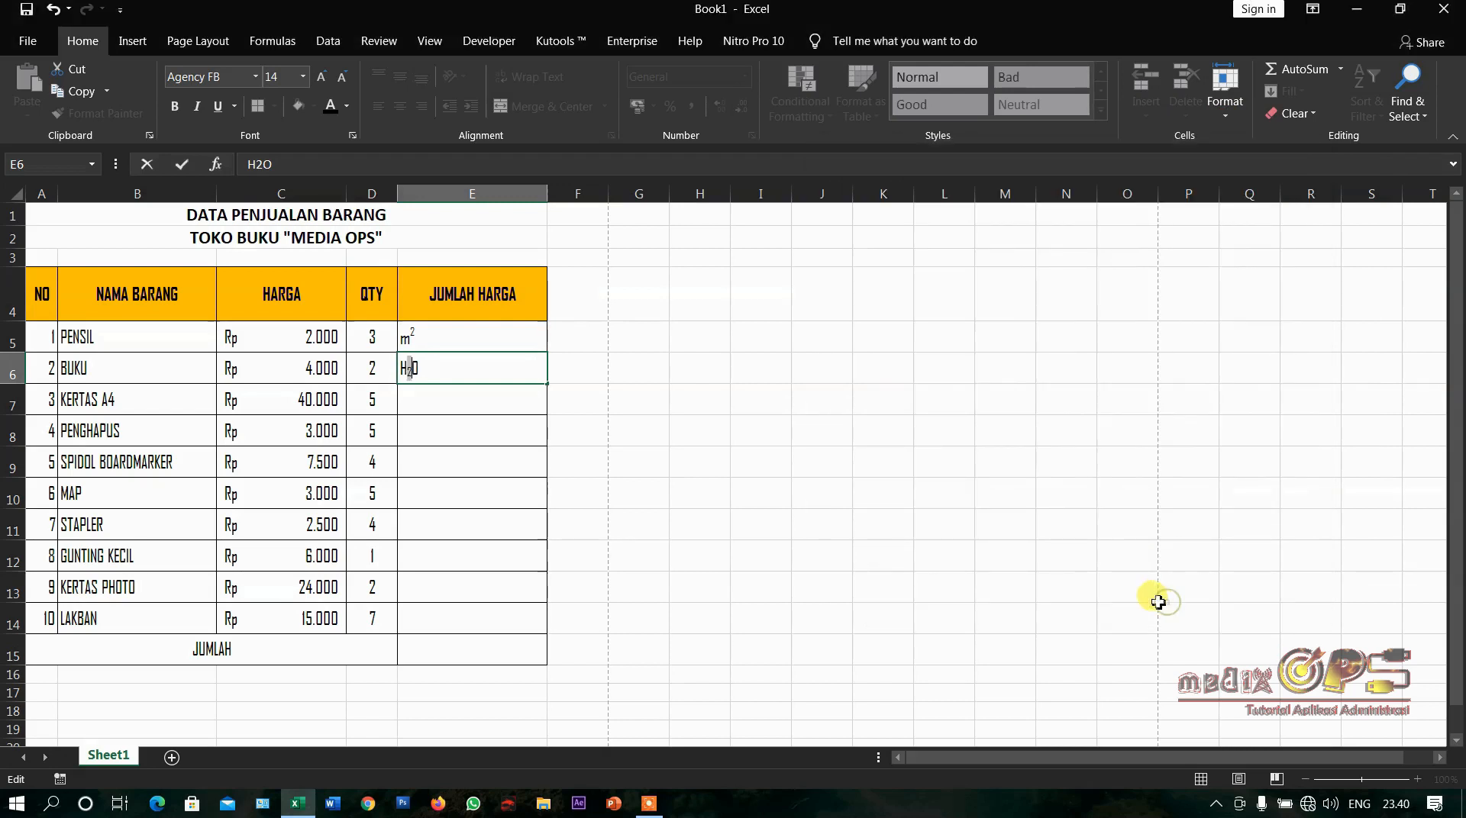
{"action": "key", "text": "Return"}
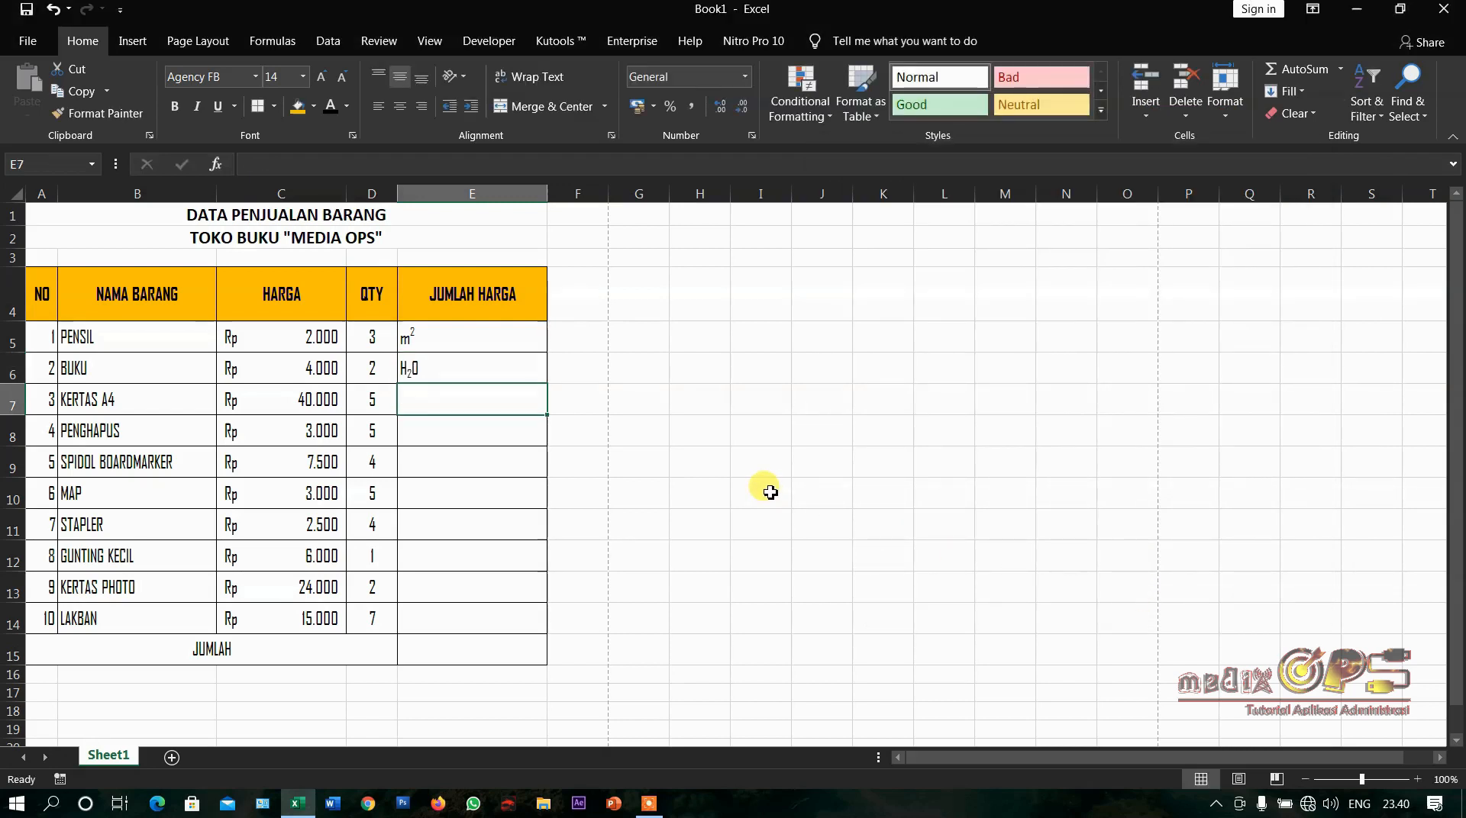
{"action": "left_click", "coordinate": [416, 374]}
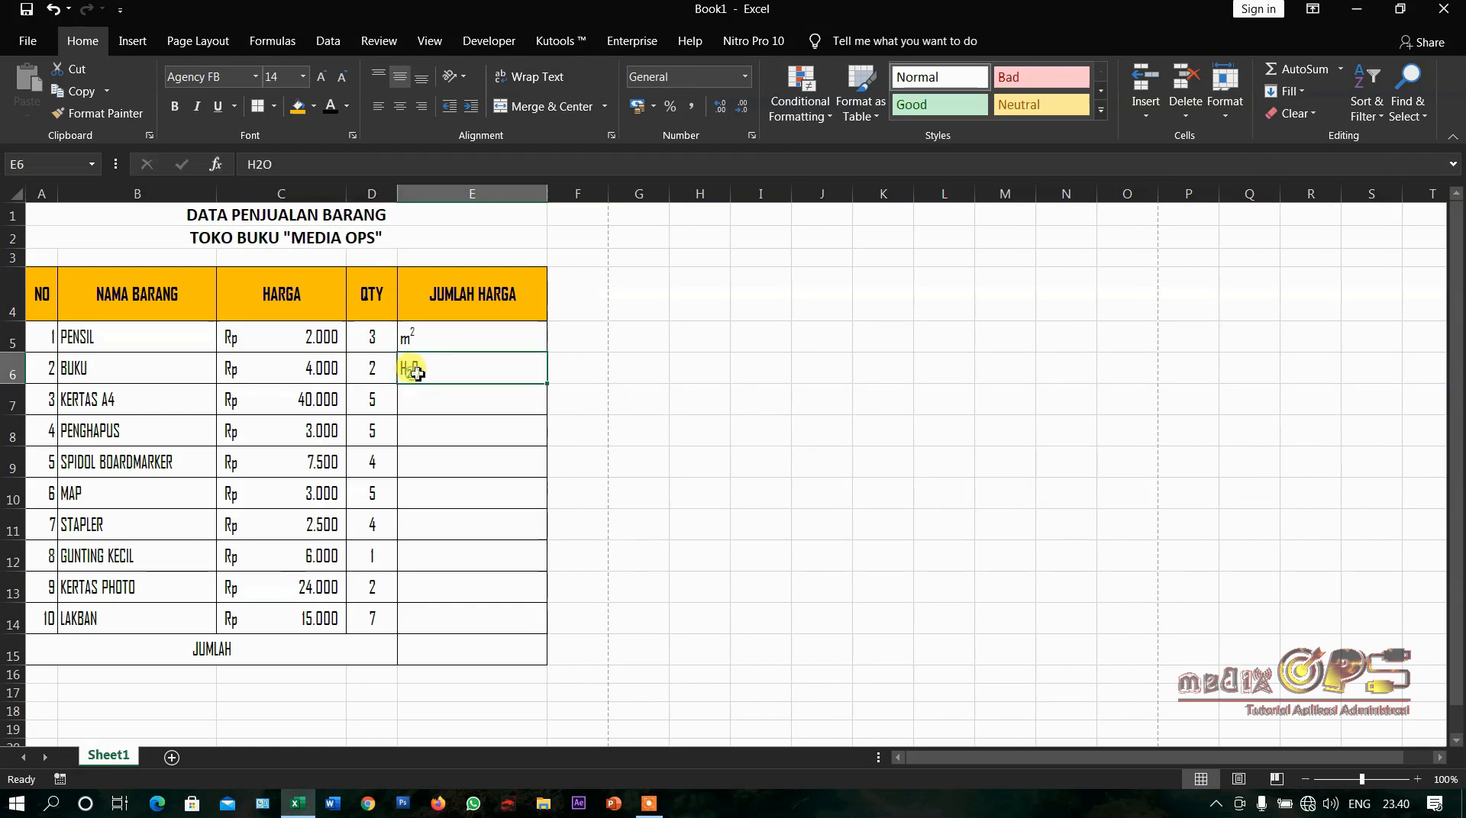
Delete the sample text m2 and H2O from cells E5:E6 and undo the deletion
{"action": "left_click_drag", "start_coordinate": [434, 340], "coordinate": [425, 364]}
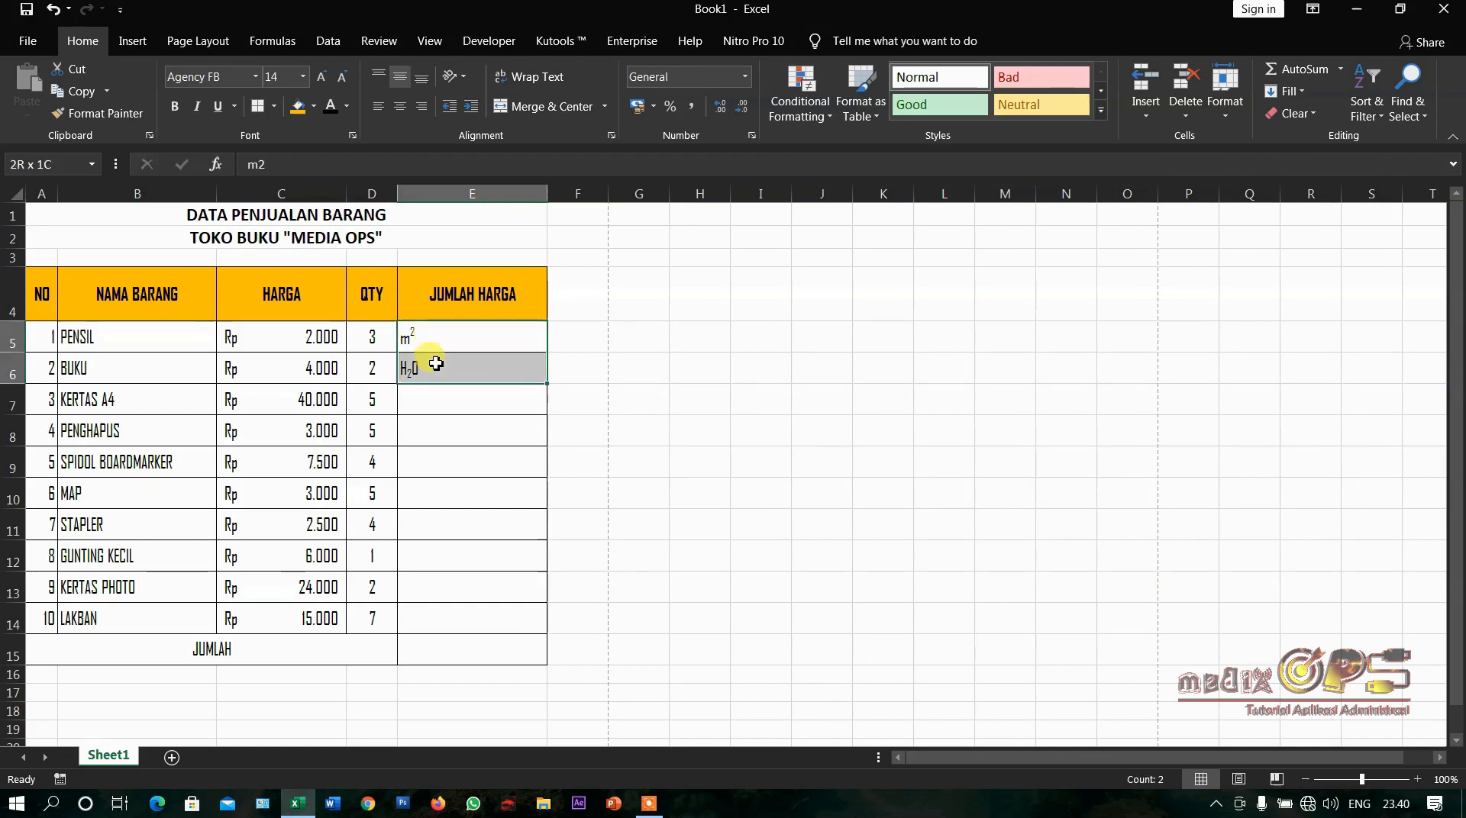
{"action": "left_click", "coordinate": [506, 452]}
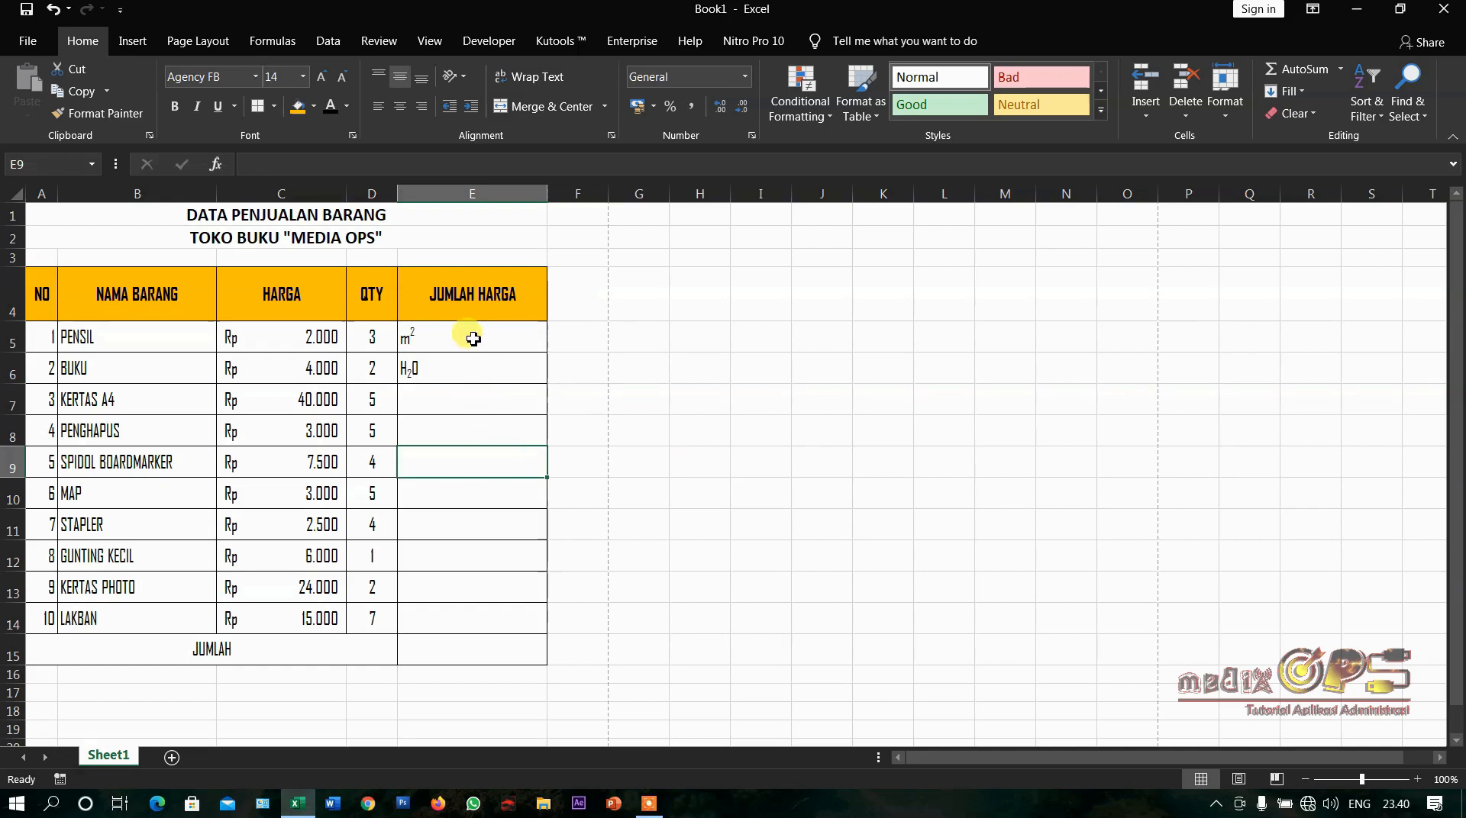
{"action": "left_click_drag", "start_coordinate": [474, 339], "coordinate": [468, 366]}
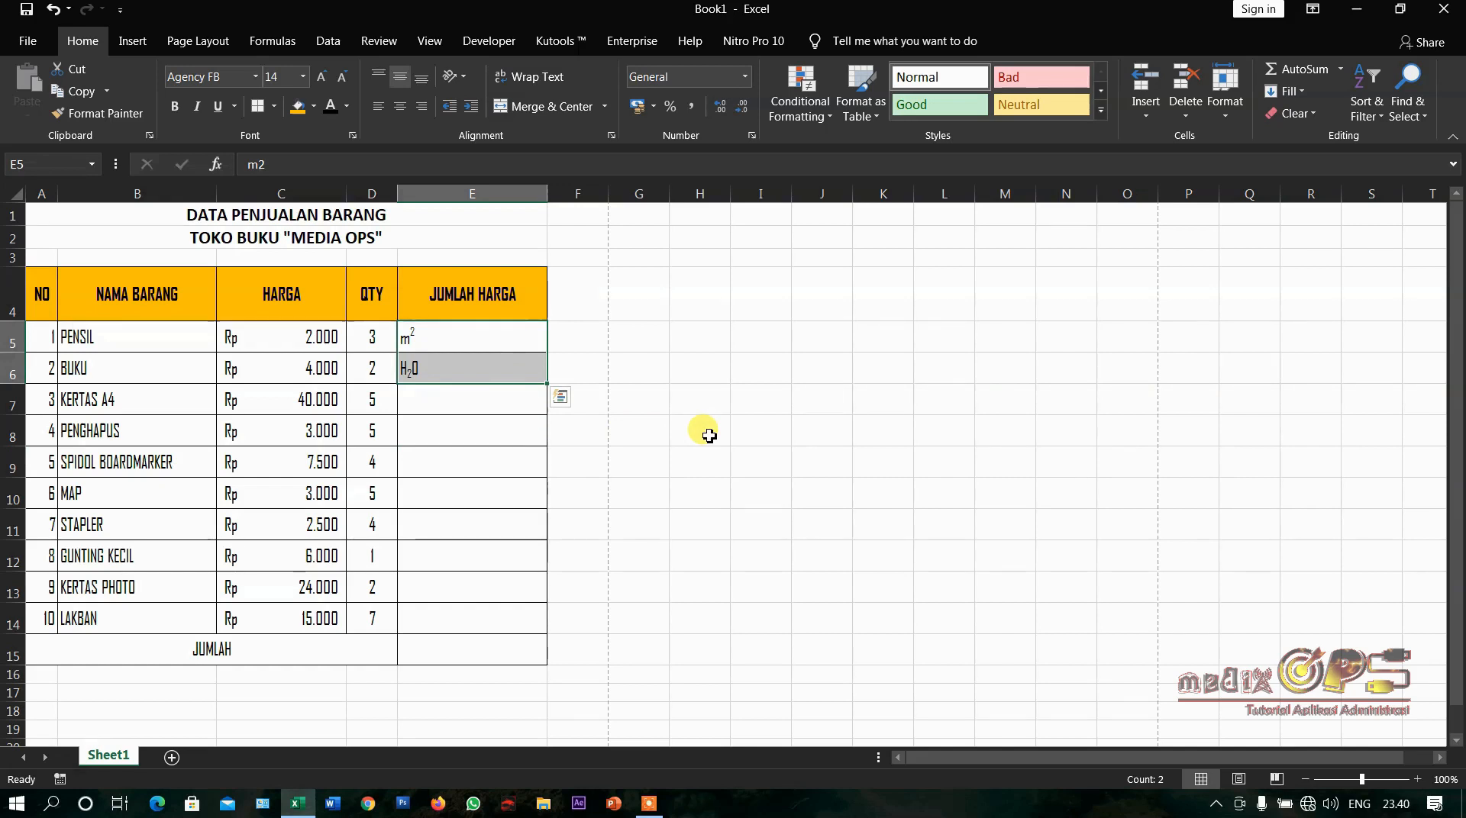
{"action": "key", "text": "Delete"}
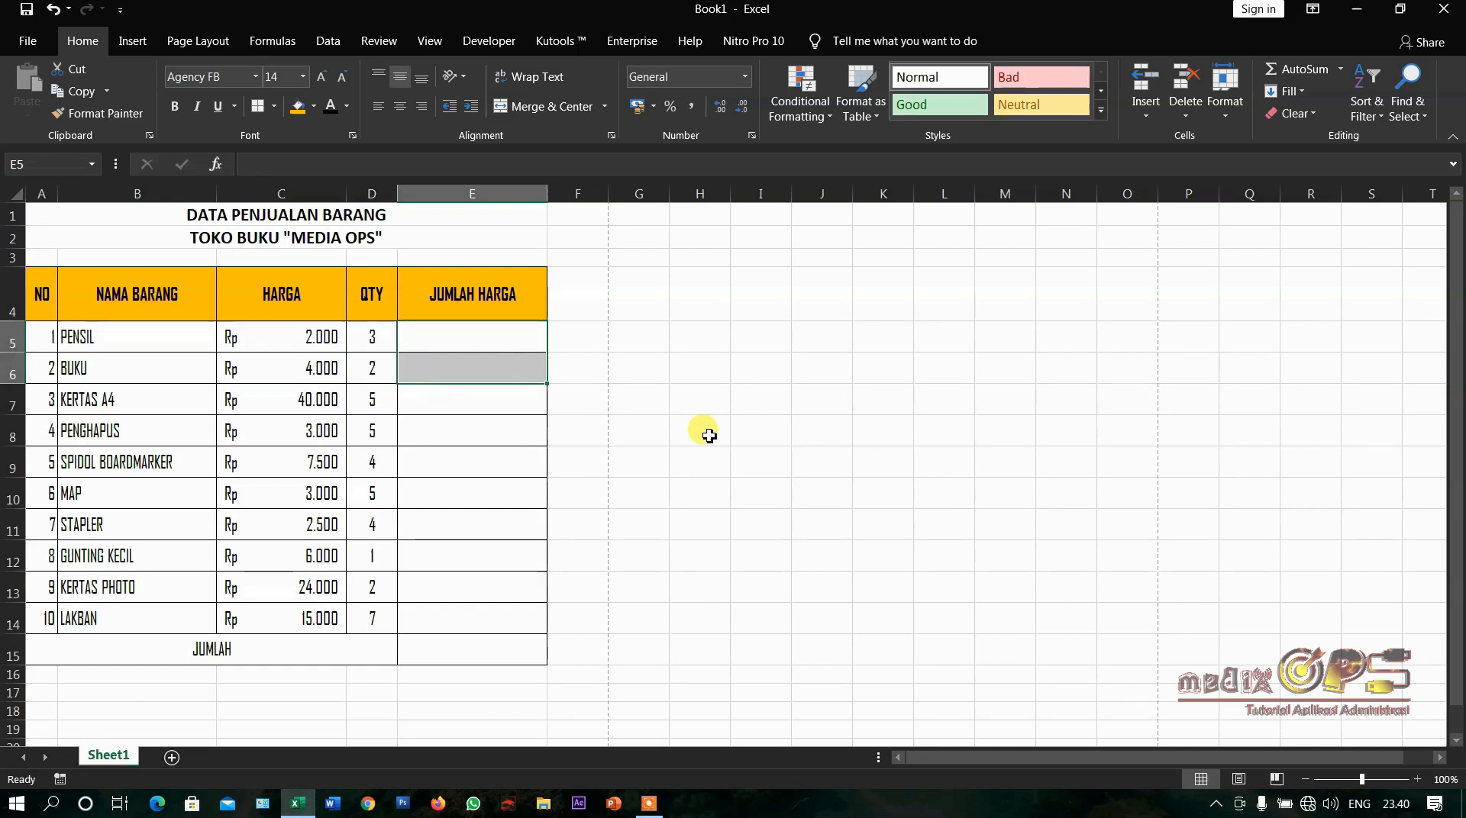
{"action": "left_click", "coordinate": [526, 466]}
{"action": "key", "text": "ctrl+z"}
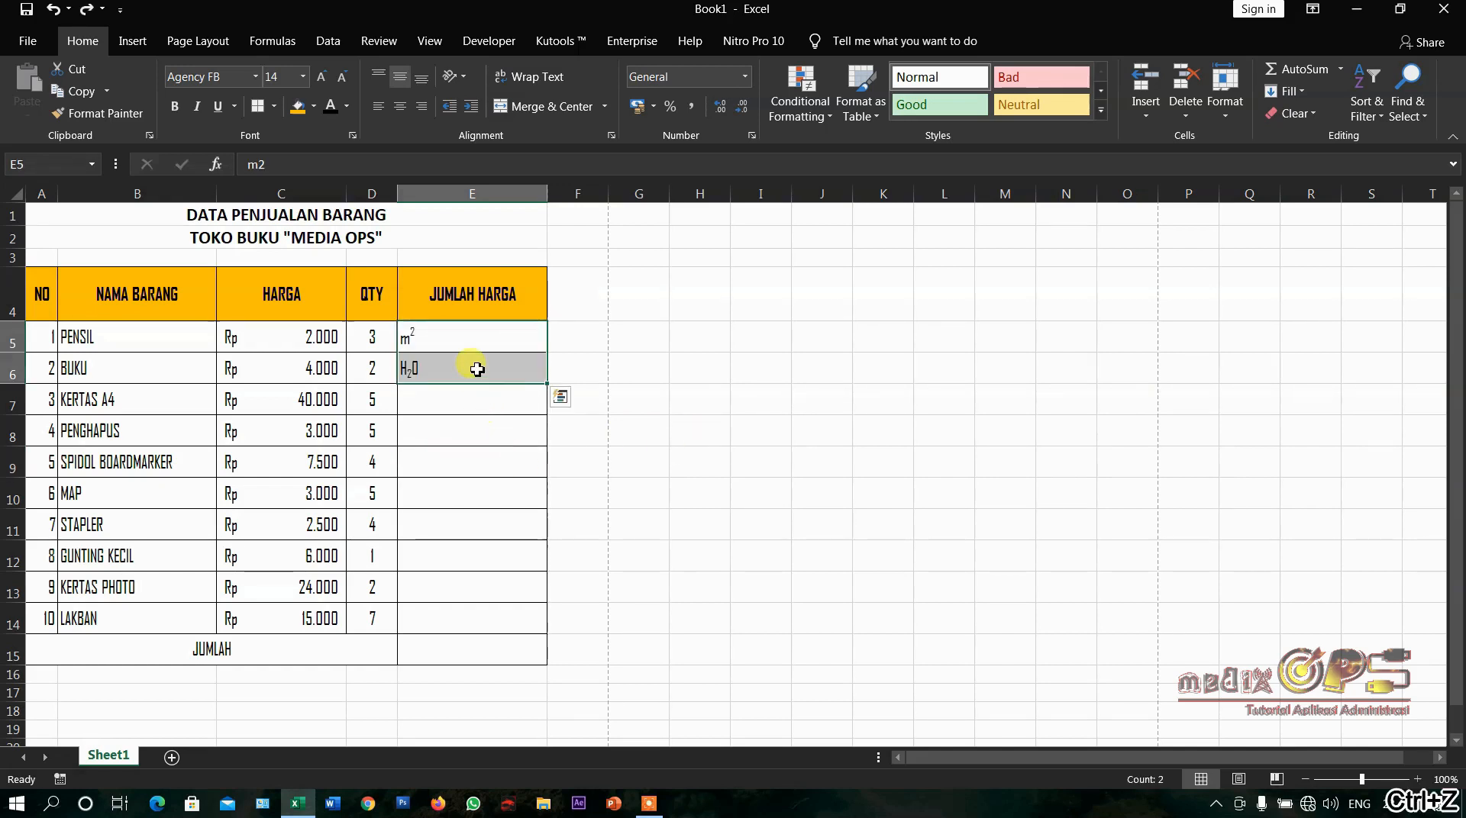
Clear the contents of cells E5:E6 under JUMLAH HARGA
{"action": "right_click", "coordinate": [474, 366]}
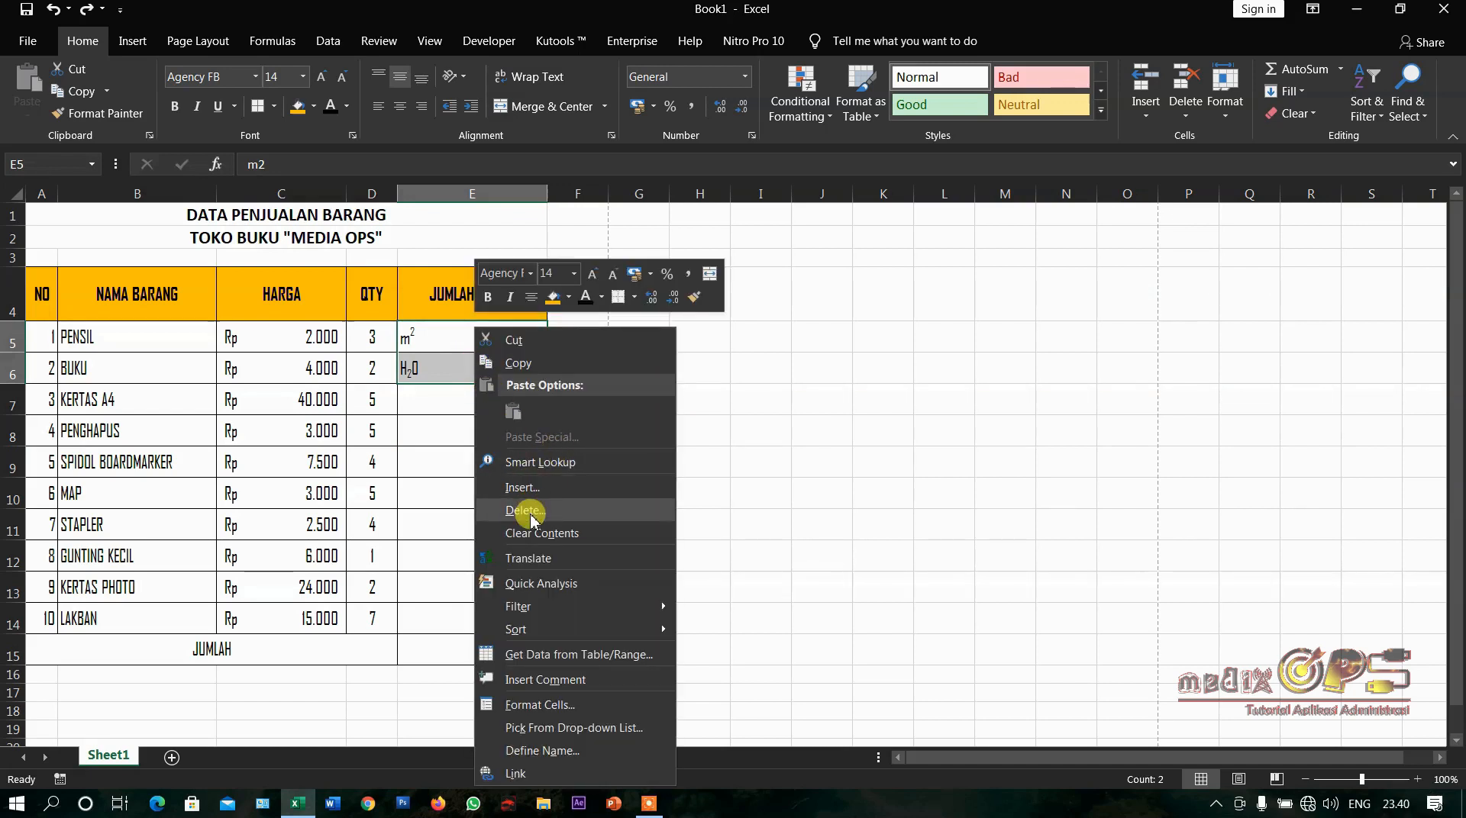
{"action": "left_click", "coordinate": [540, 535]}
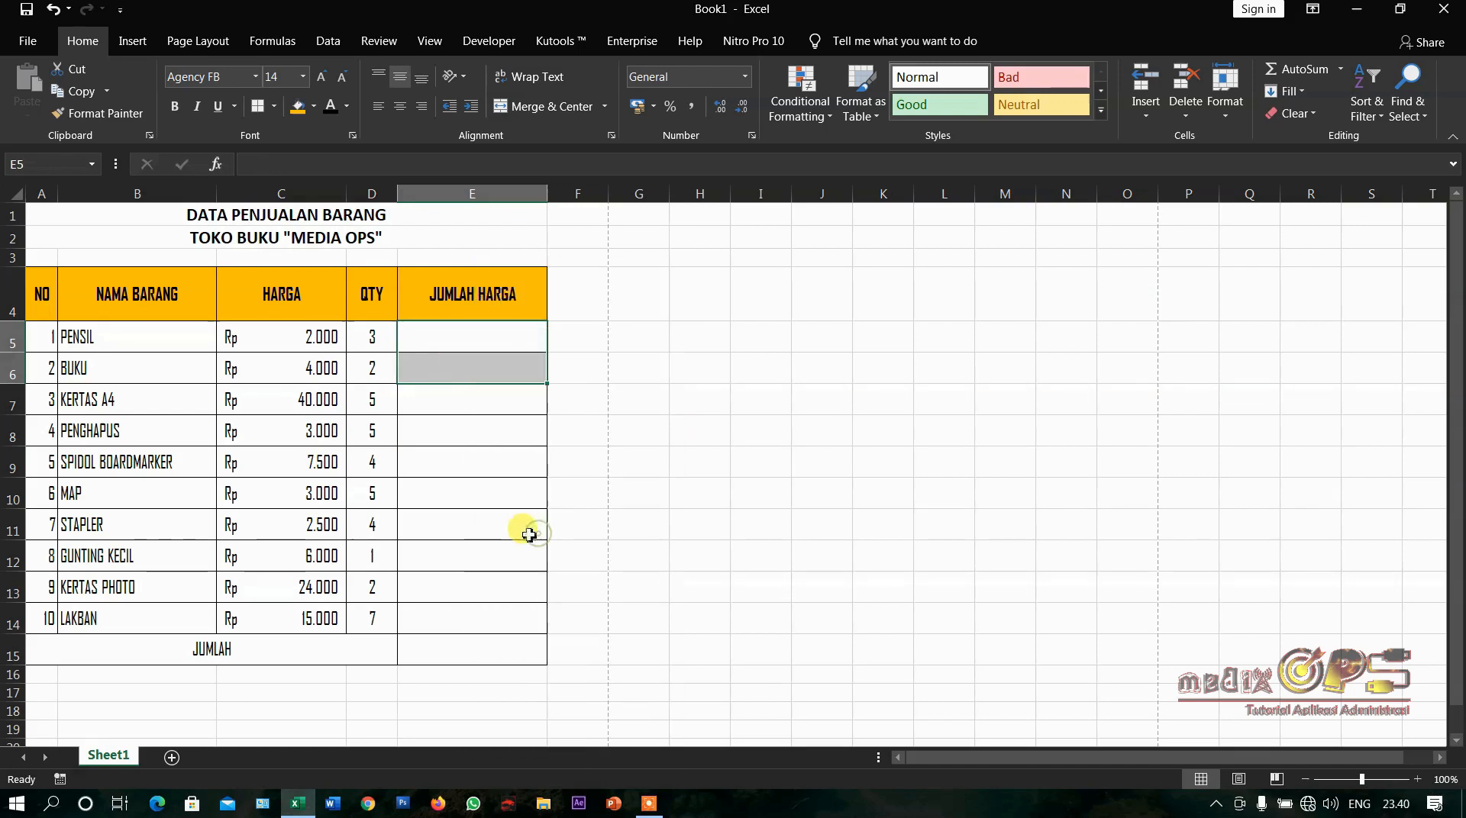
{"action": "left_click", "coordinate": [448, 481]}
{"action": "left_click_drag", "start_coordinate": [441, 332], "coordinate": [446, 375]}
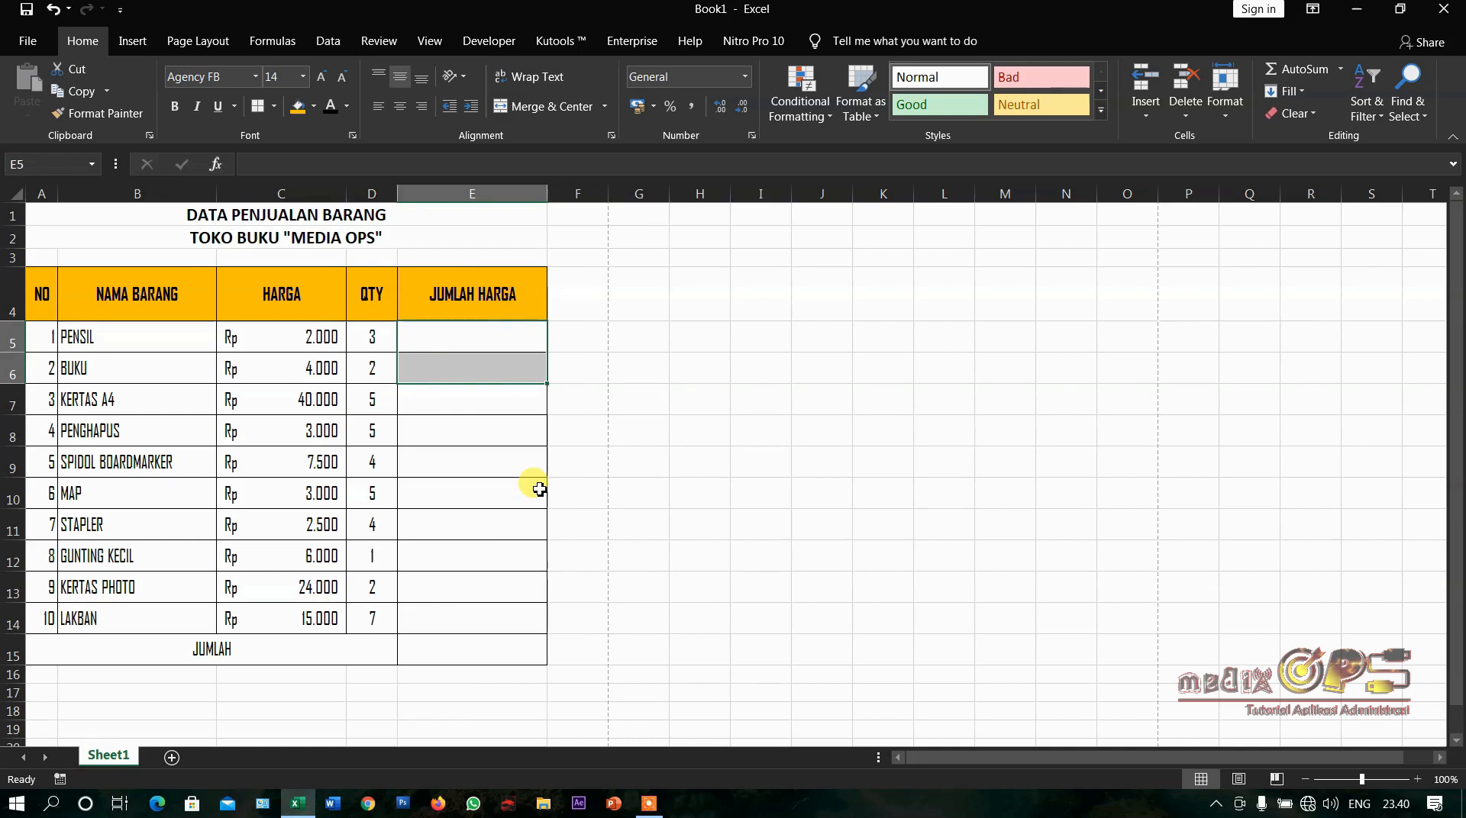
{"action": "left_click", "coordinate": [484, 409]}
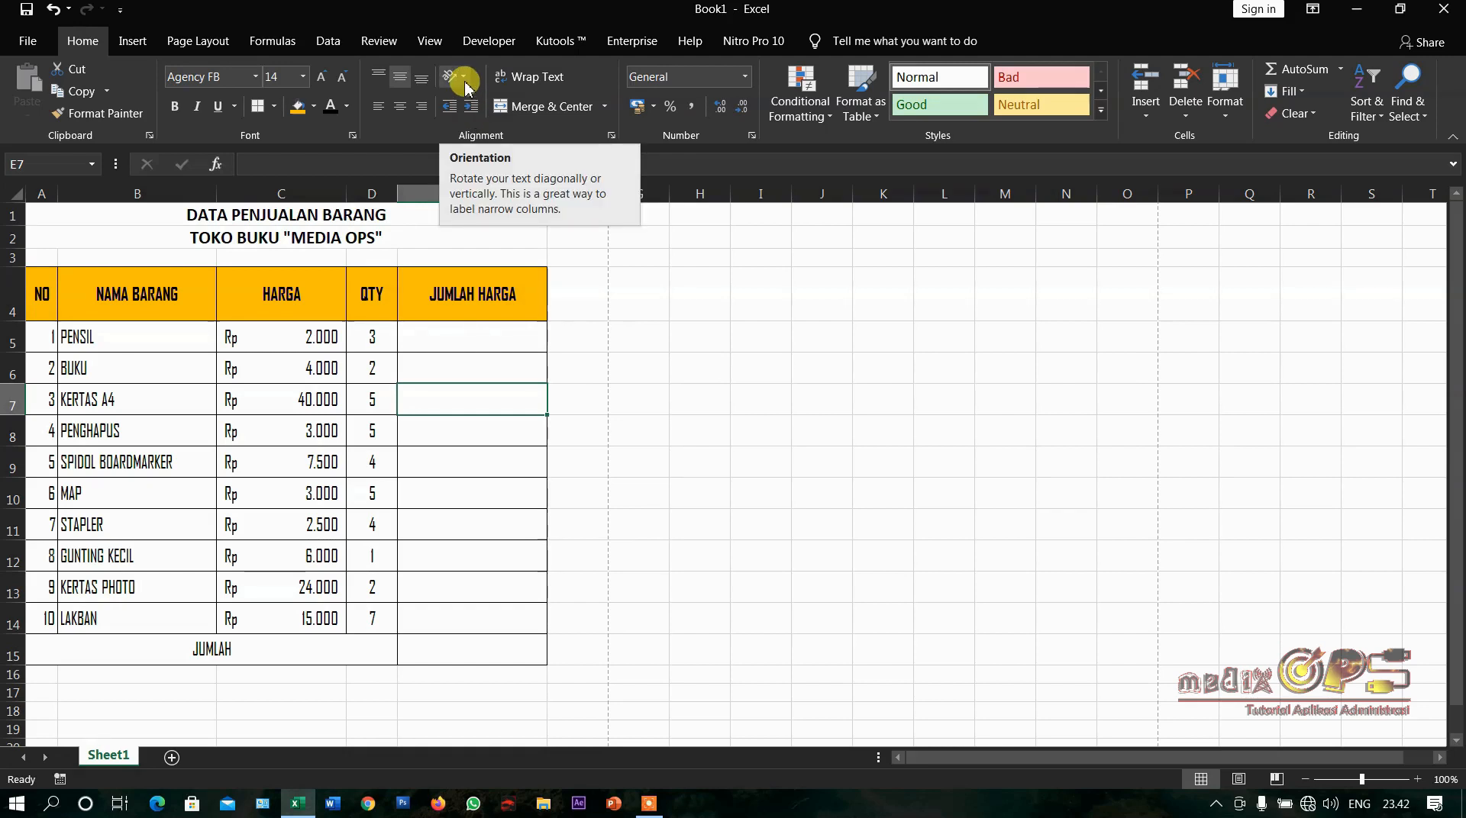
Set the text orientation of header cells A4:E4 to Angle Counterclockwise and make row 4 taller to fit the slanted text
{"action": "left_click", "coordinate": [41, 303]}
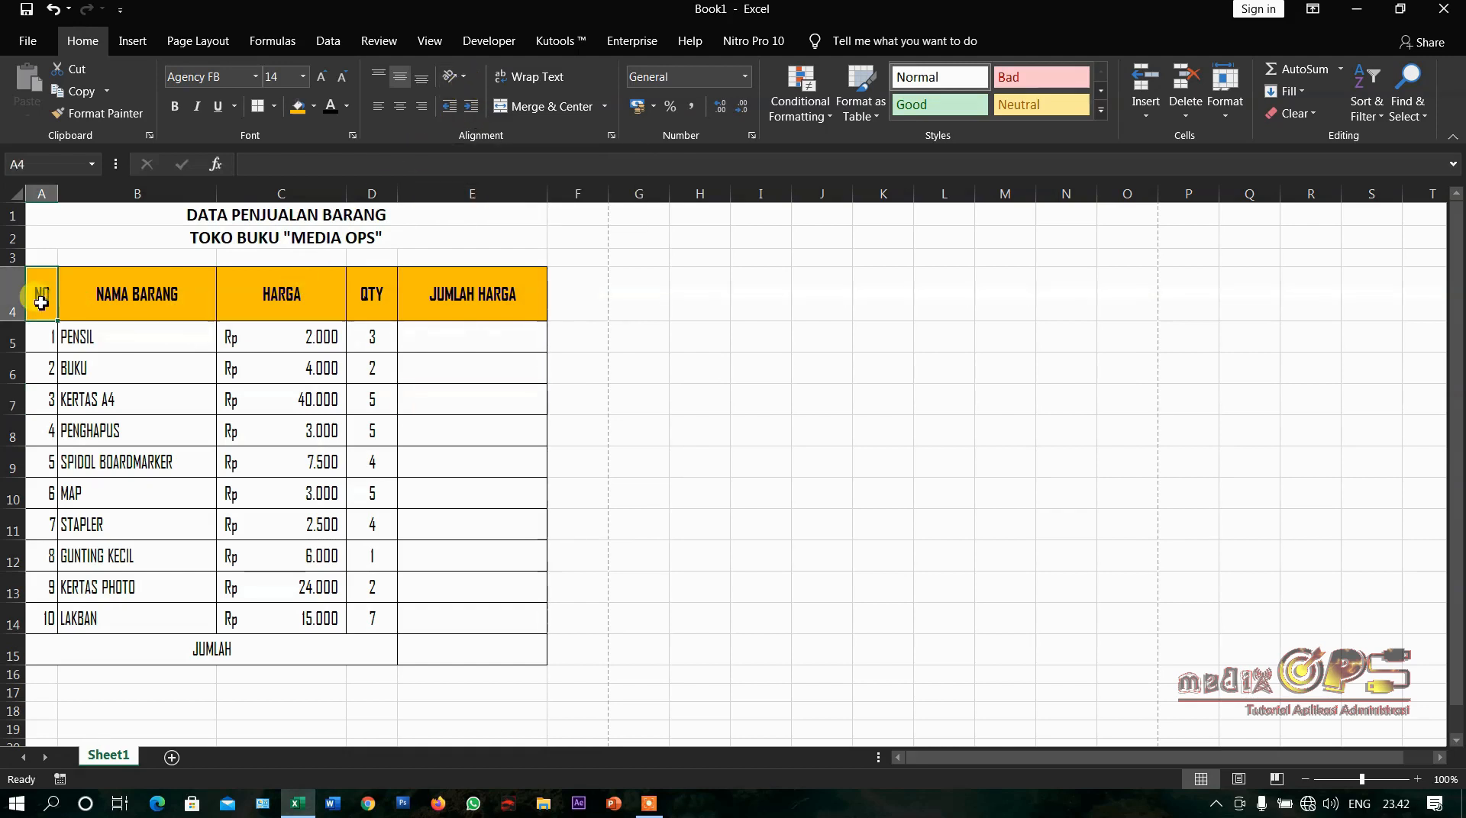
{"action": "left_click_drag", "start_coordinate": [41, 303], "coordinate": [454, 296]}
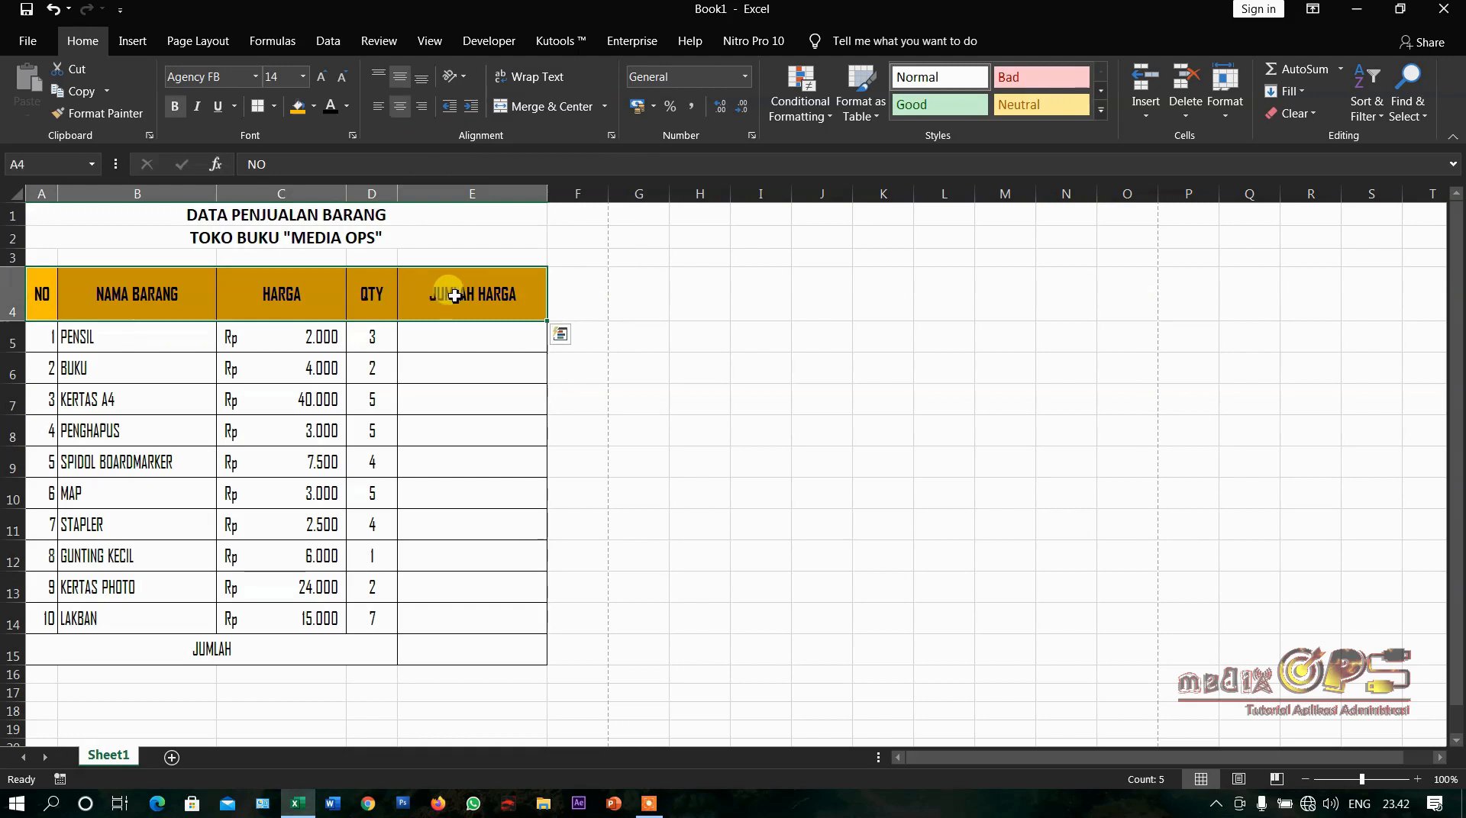
{"action": "left_click", "coordinate": [468, 77]}
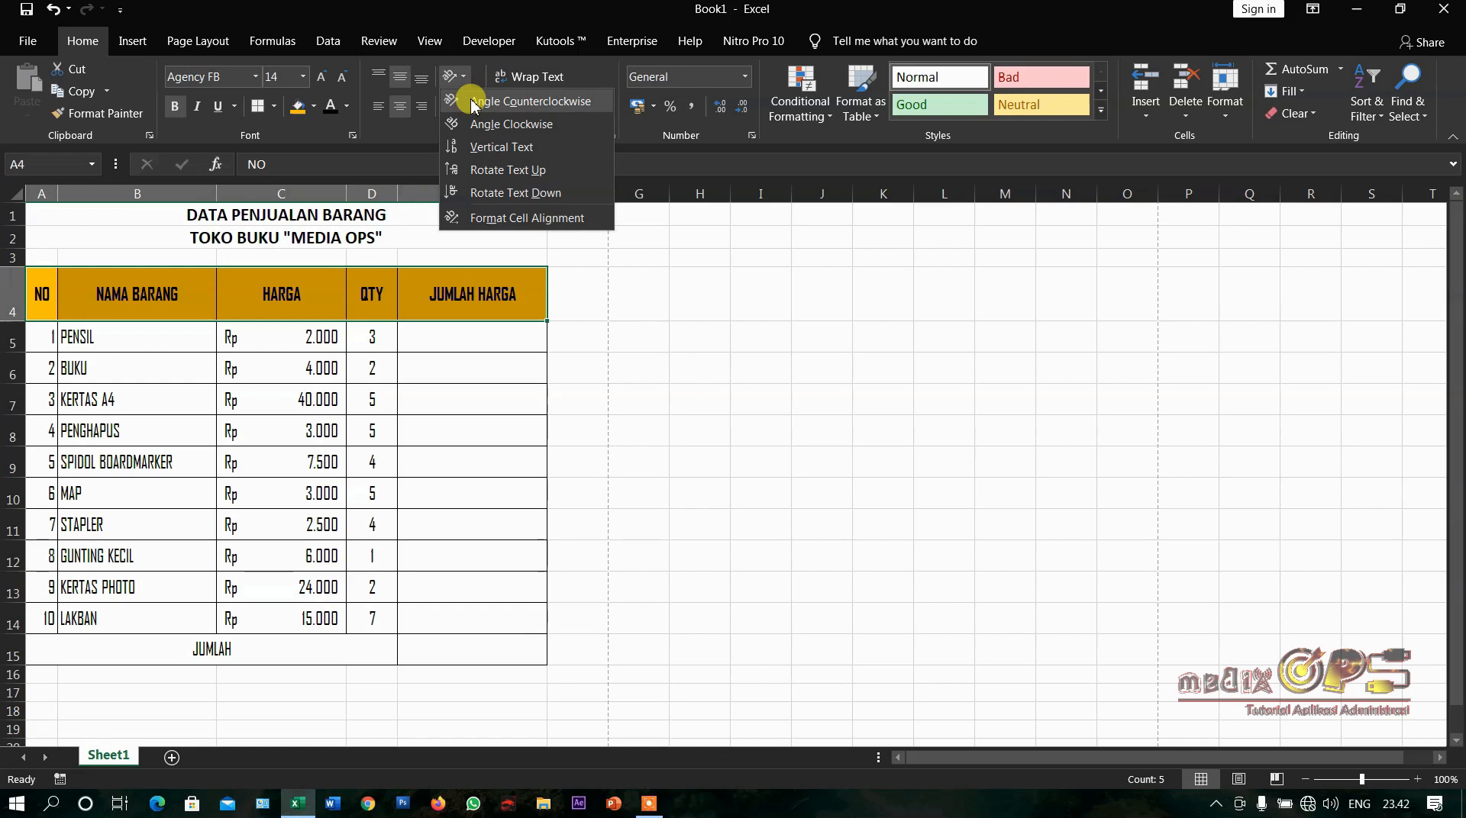
{"action": "left_click", "coordinate": [473, 103]}
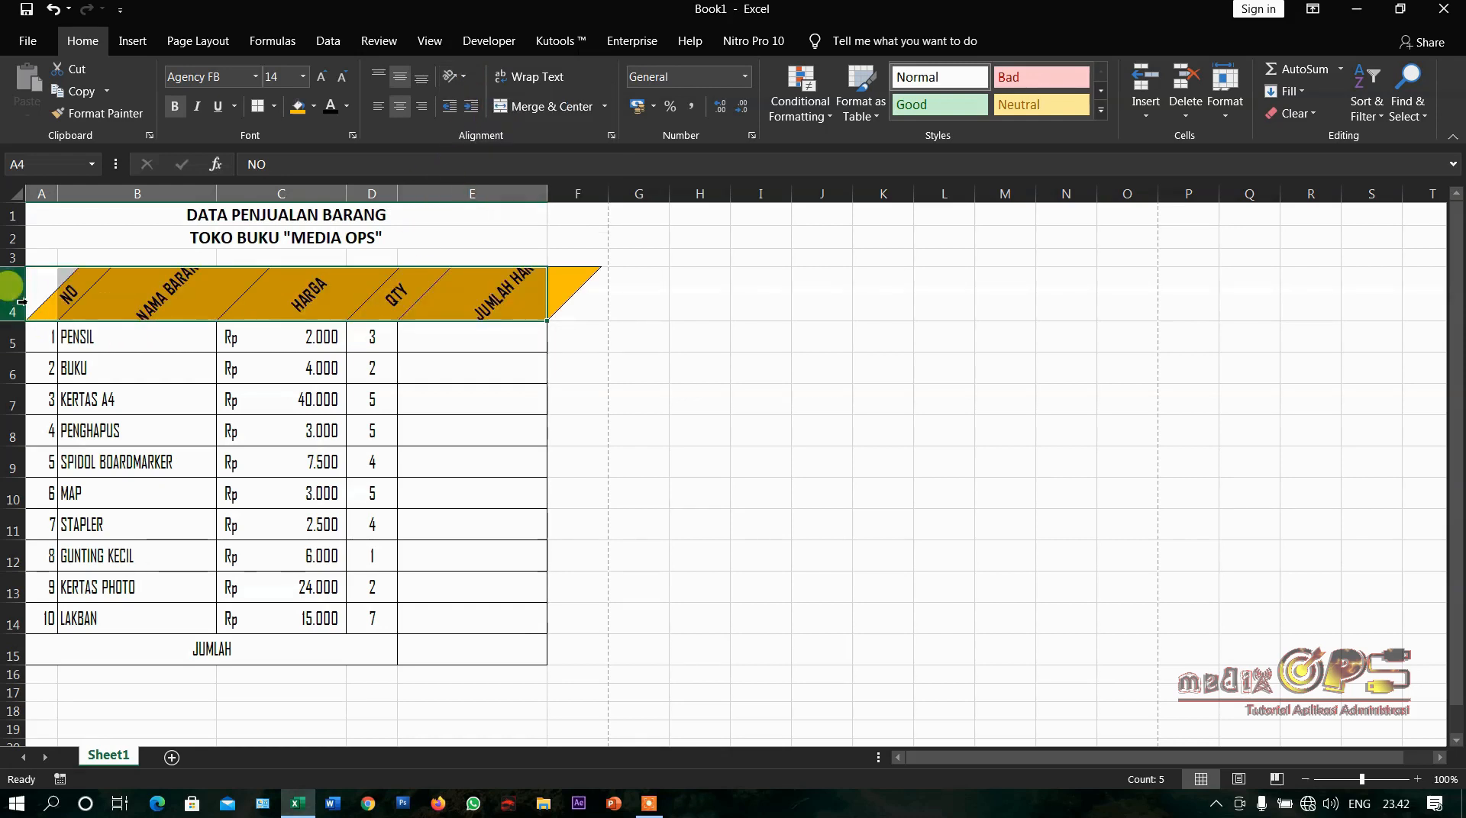
{"action": "left_click_drag", "start_coordinate": [16, 323], "coordinate": [16, 363]}
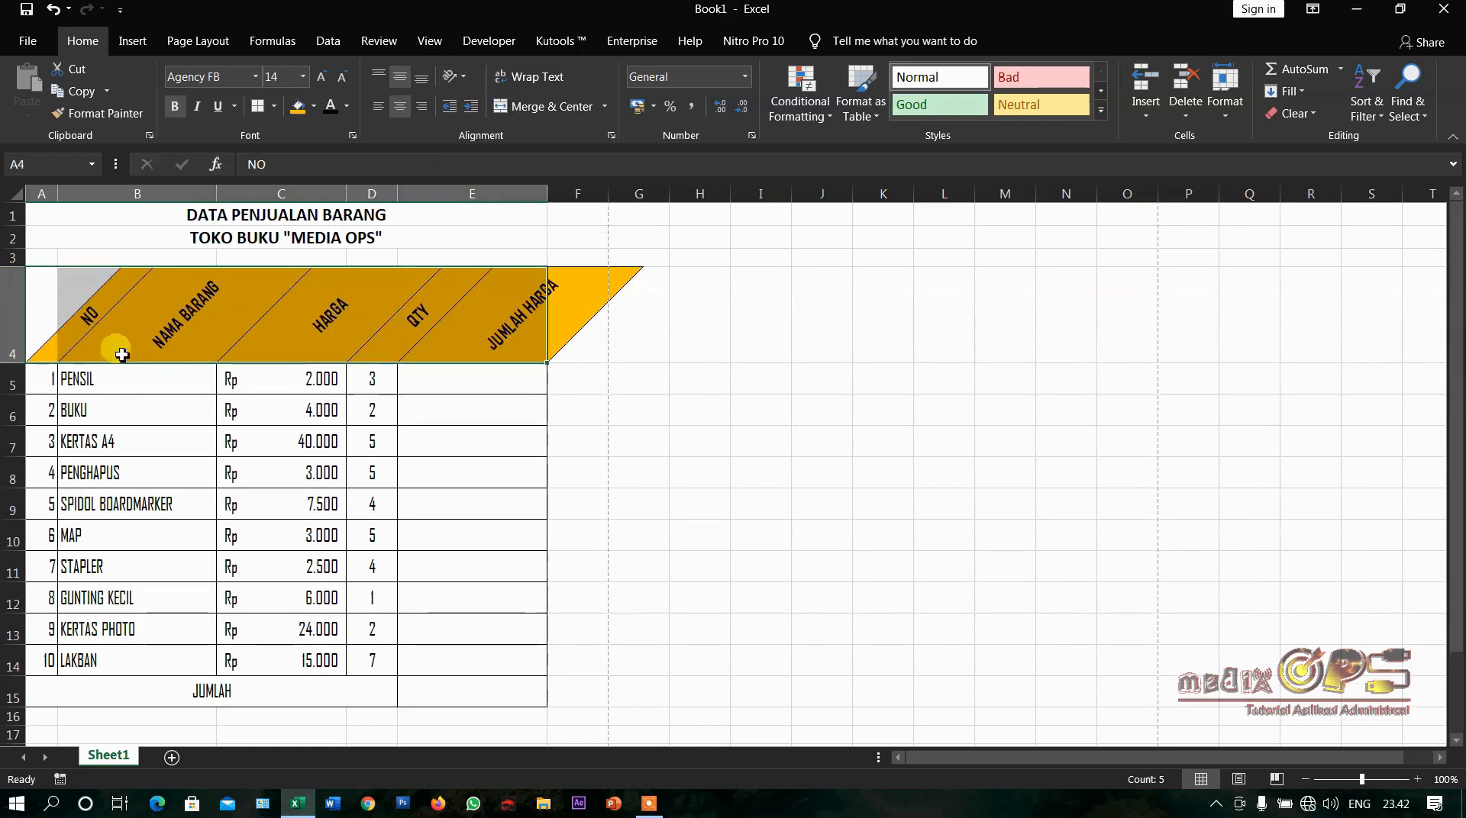
Change the orientation of the header text in A4:E4 to Angle Clockwise
{"action": "left_click", "coordinate": [462, 76]}
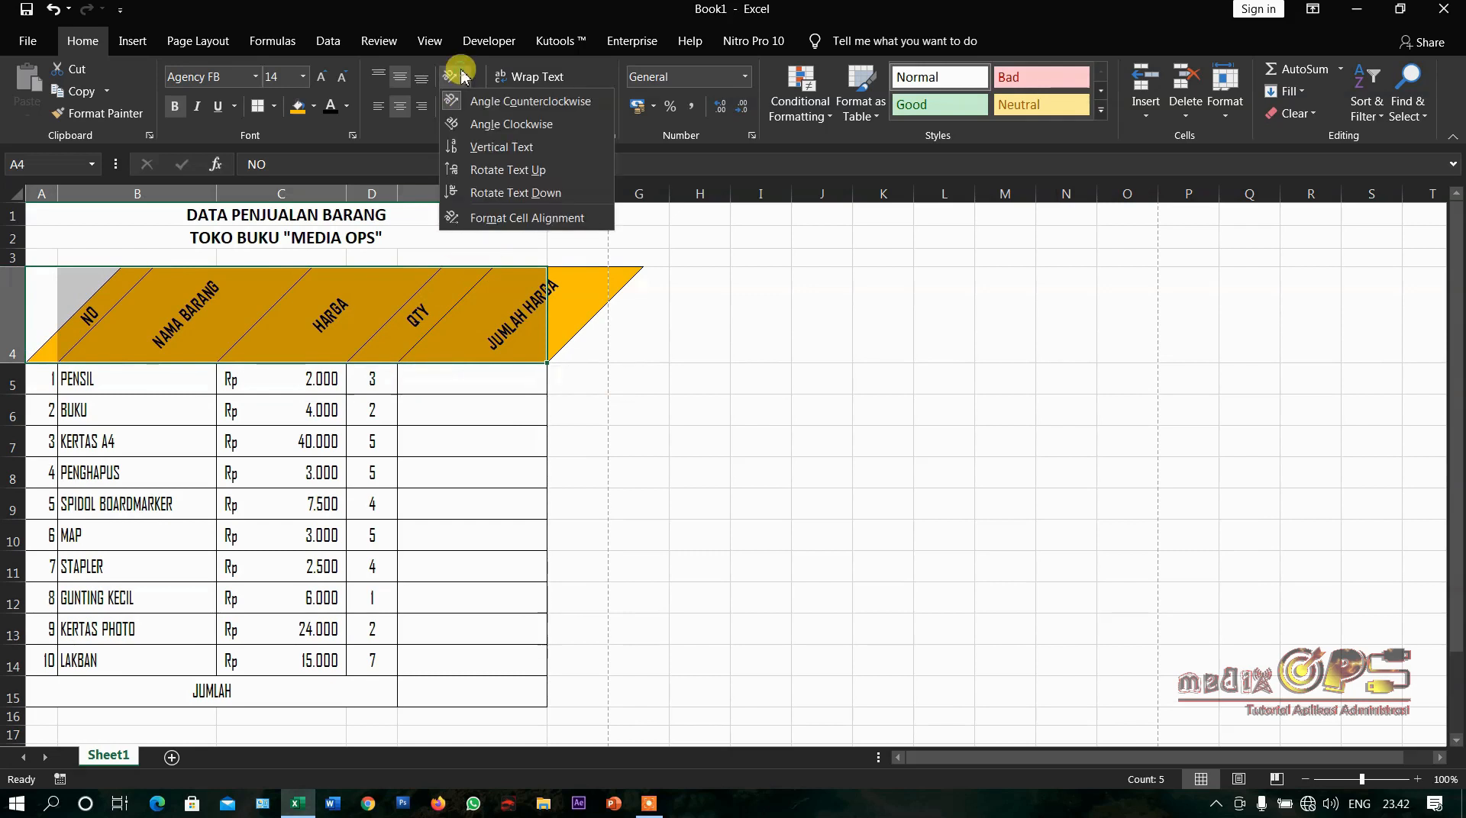
{"action": "left_click", "coordinate": [479, 124]}
{"action": "left_click", "coordinate": [307, 435]}
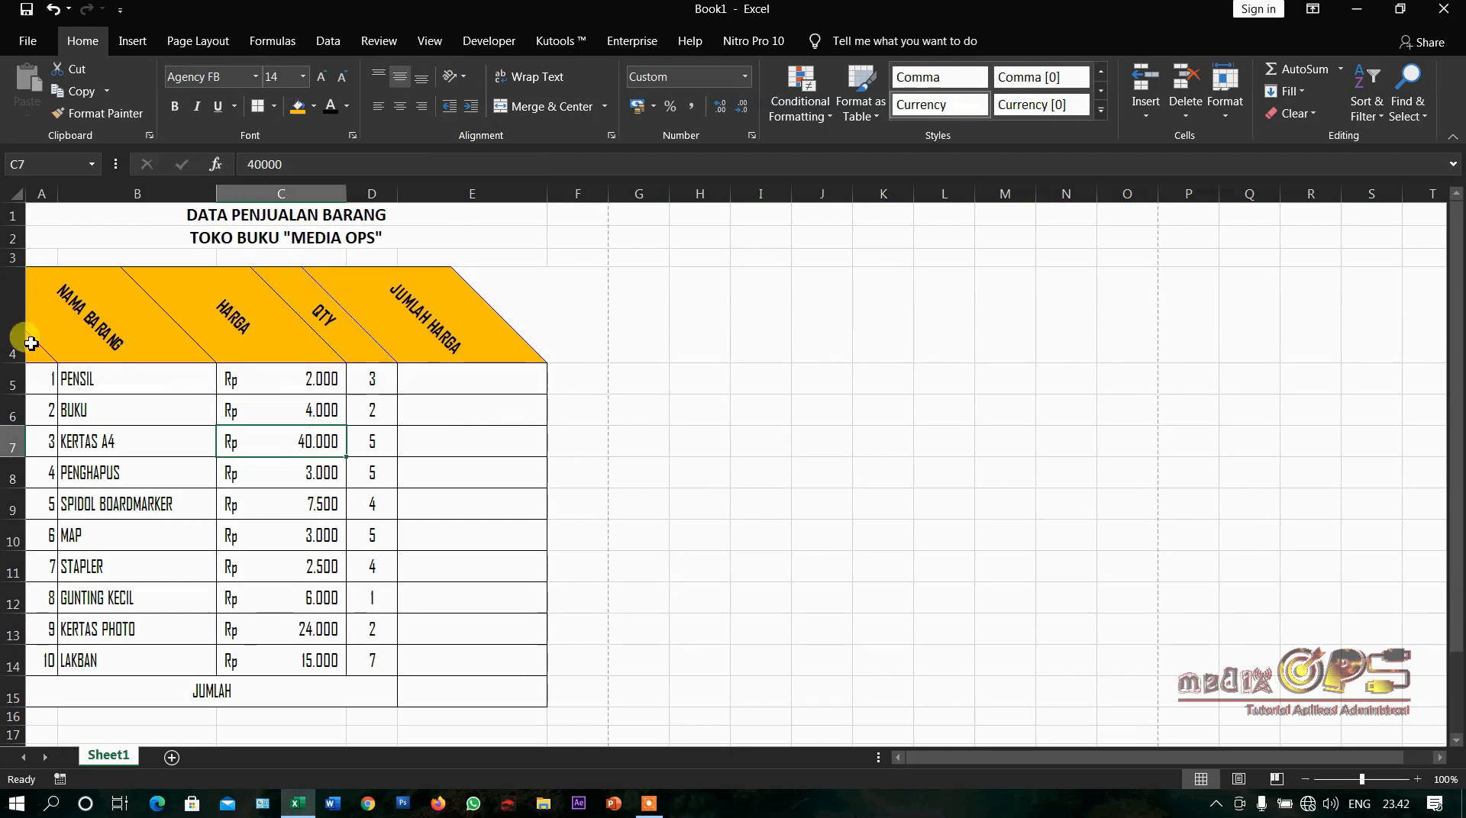
Set header cells A4:E4 to Vertical Text and increase the height of row 4 further
{"action": "left_click_drag", "start_coordinate": [30, 344], "coordinate": [451, 337]}
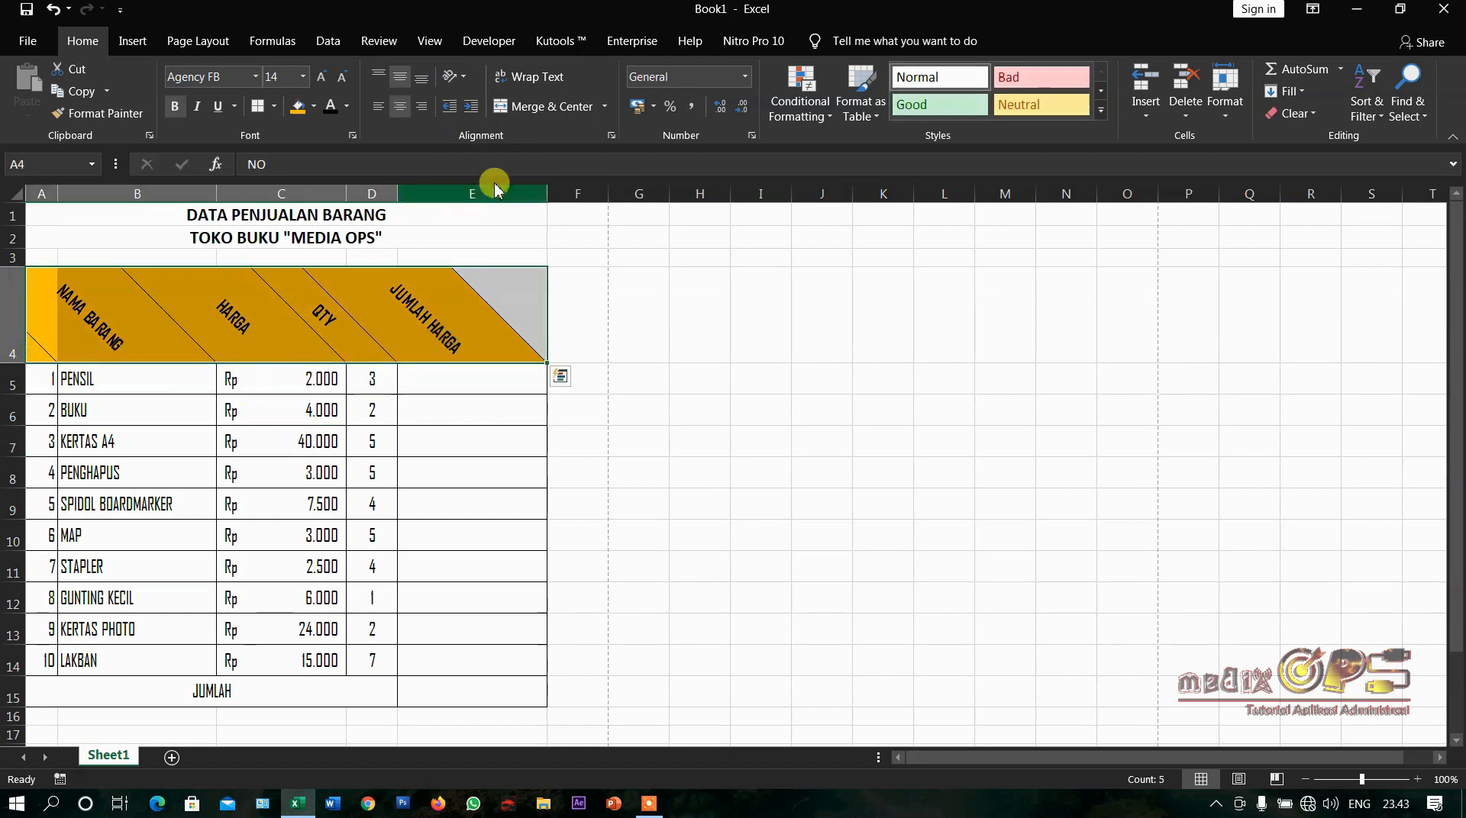
{"action": "left_click", "coordinate": [464, 76]}
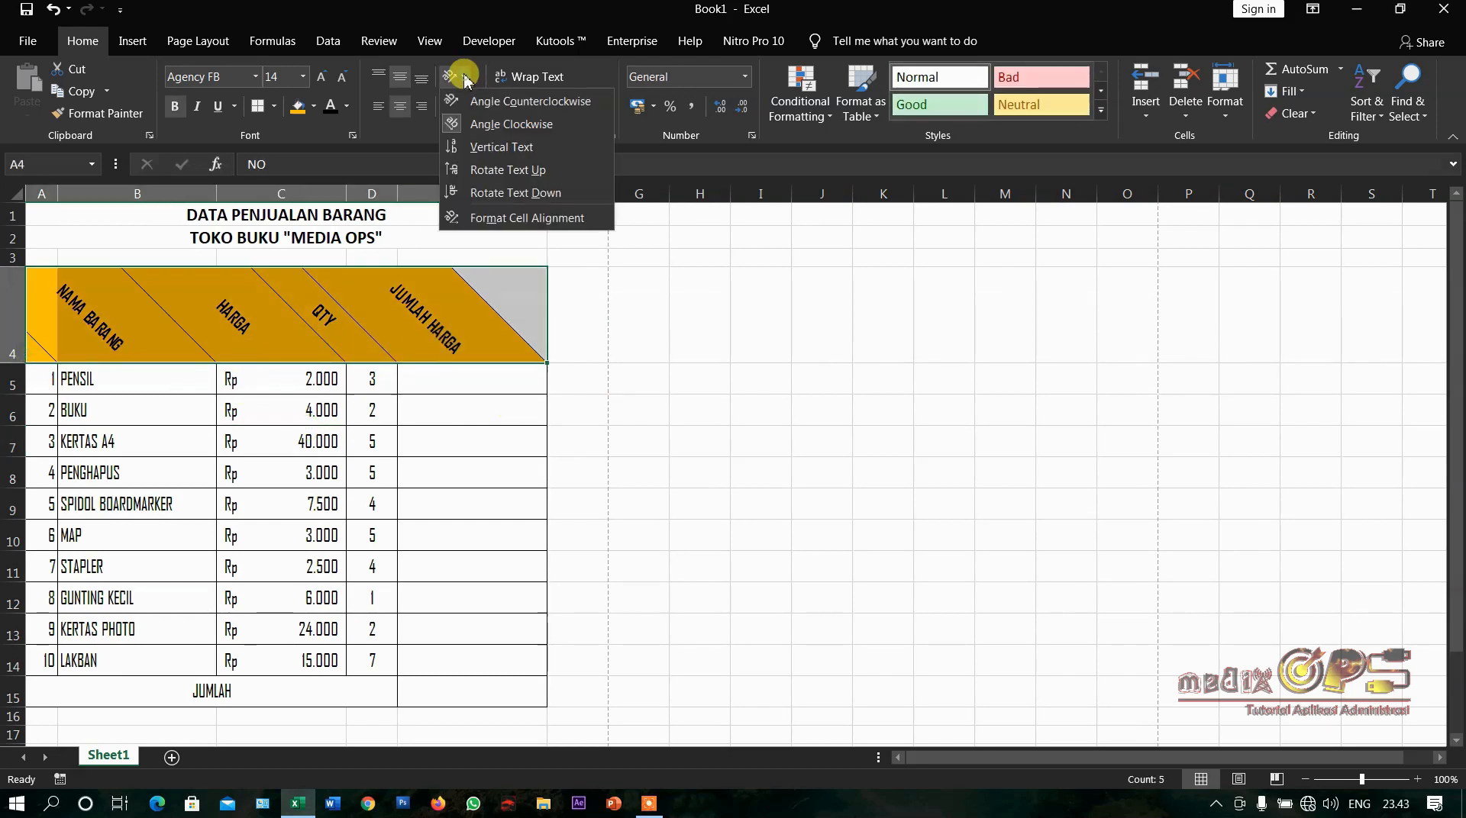
{"action": "left_click", "coordinate": [474, 147]}
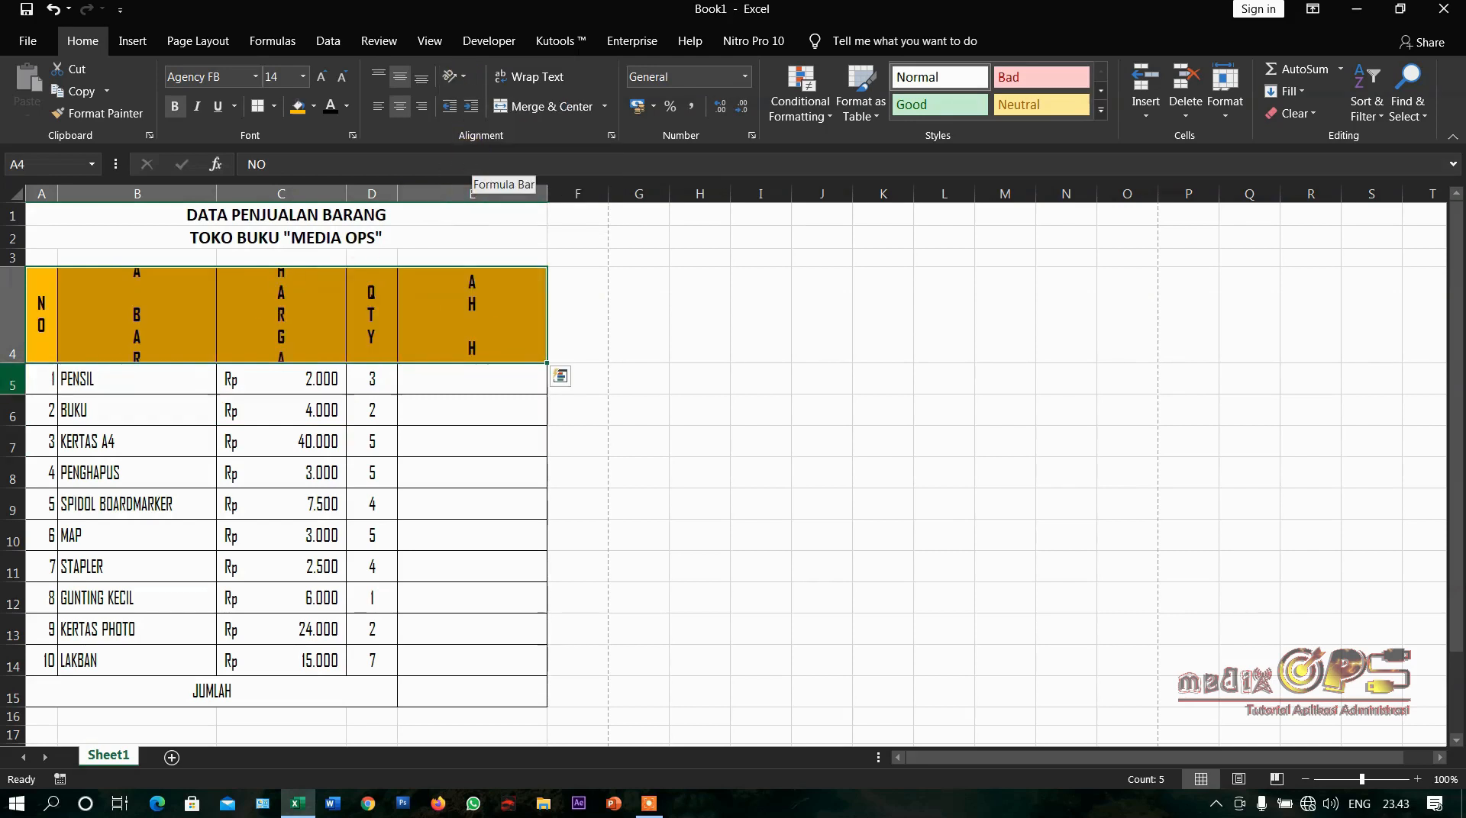
{"action": "left_click_drag", "start_coordinate": [11, 362], "coordinate": [12, 399]}
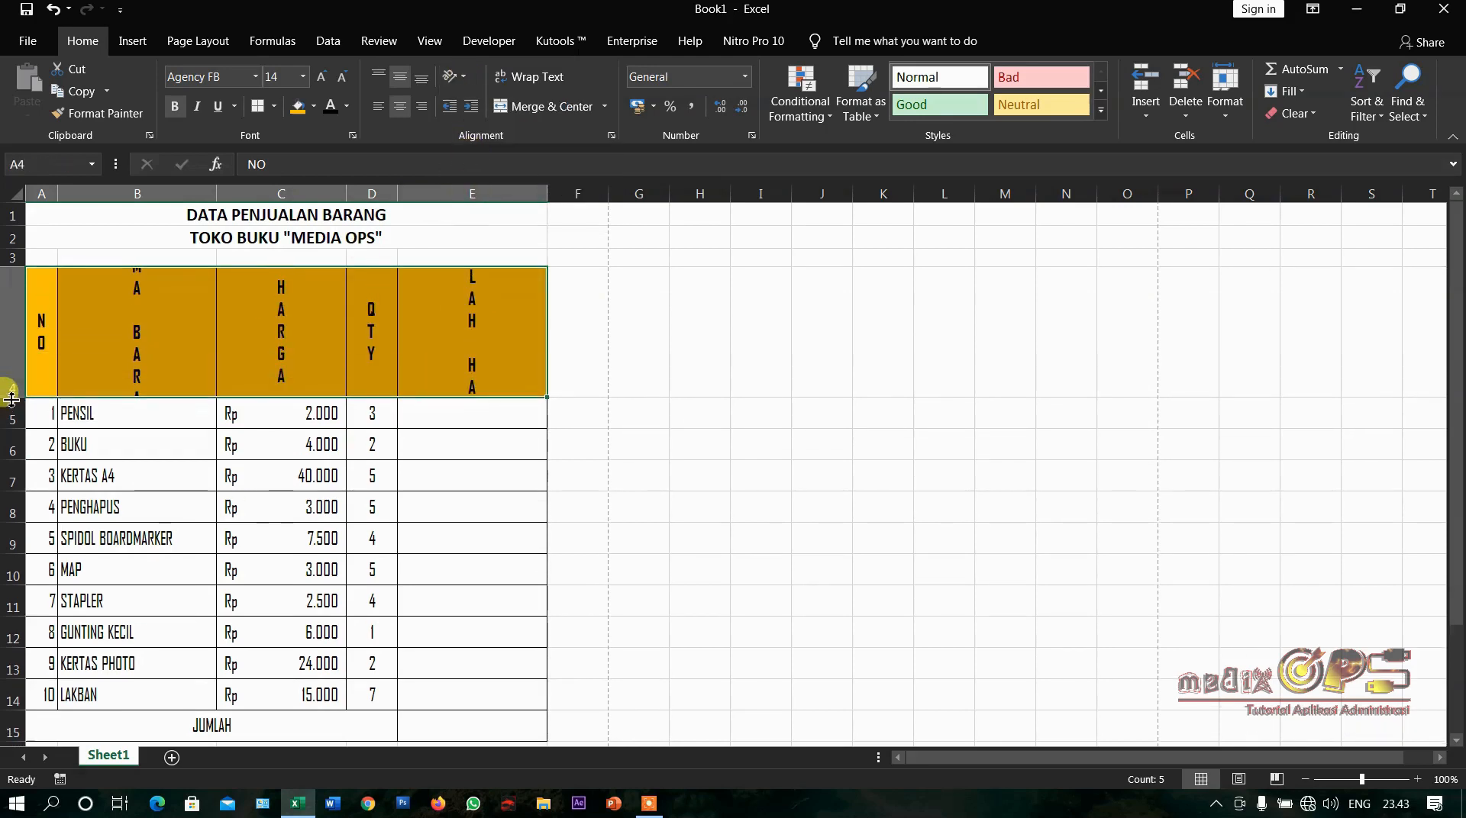
Apply Rotate Text Up to header cells A4:E4, followed by Rotate Text Down
{"action": "left_click", "coordinate": [464, 78]}
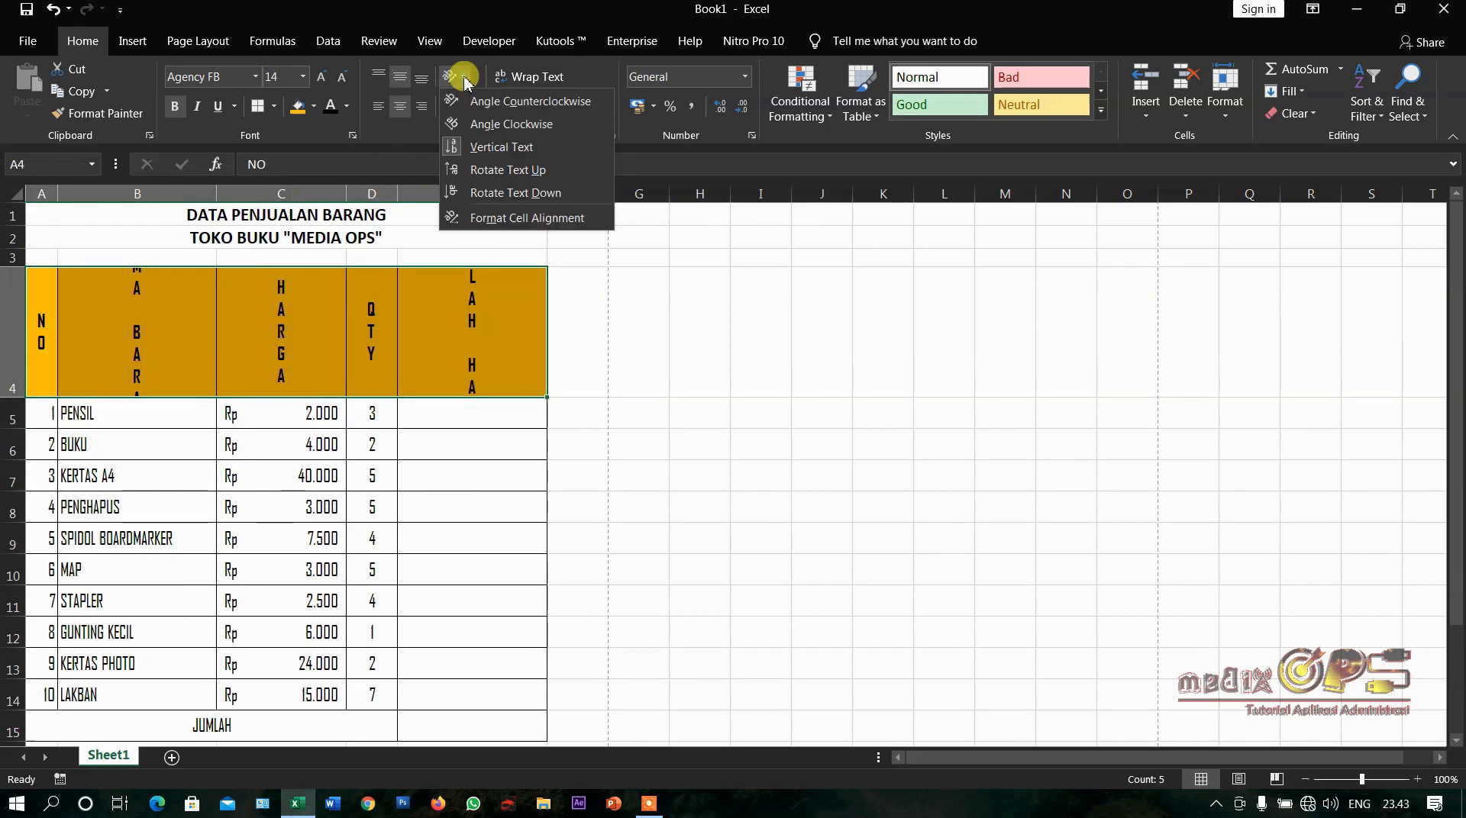
{"action": "left_click", "coordinate": [481, 172]}
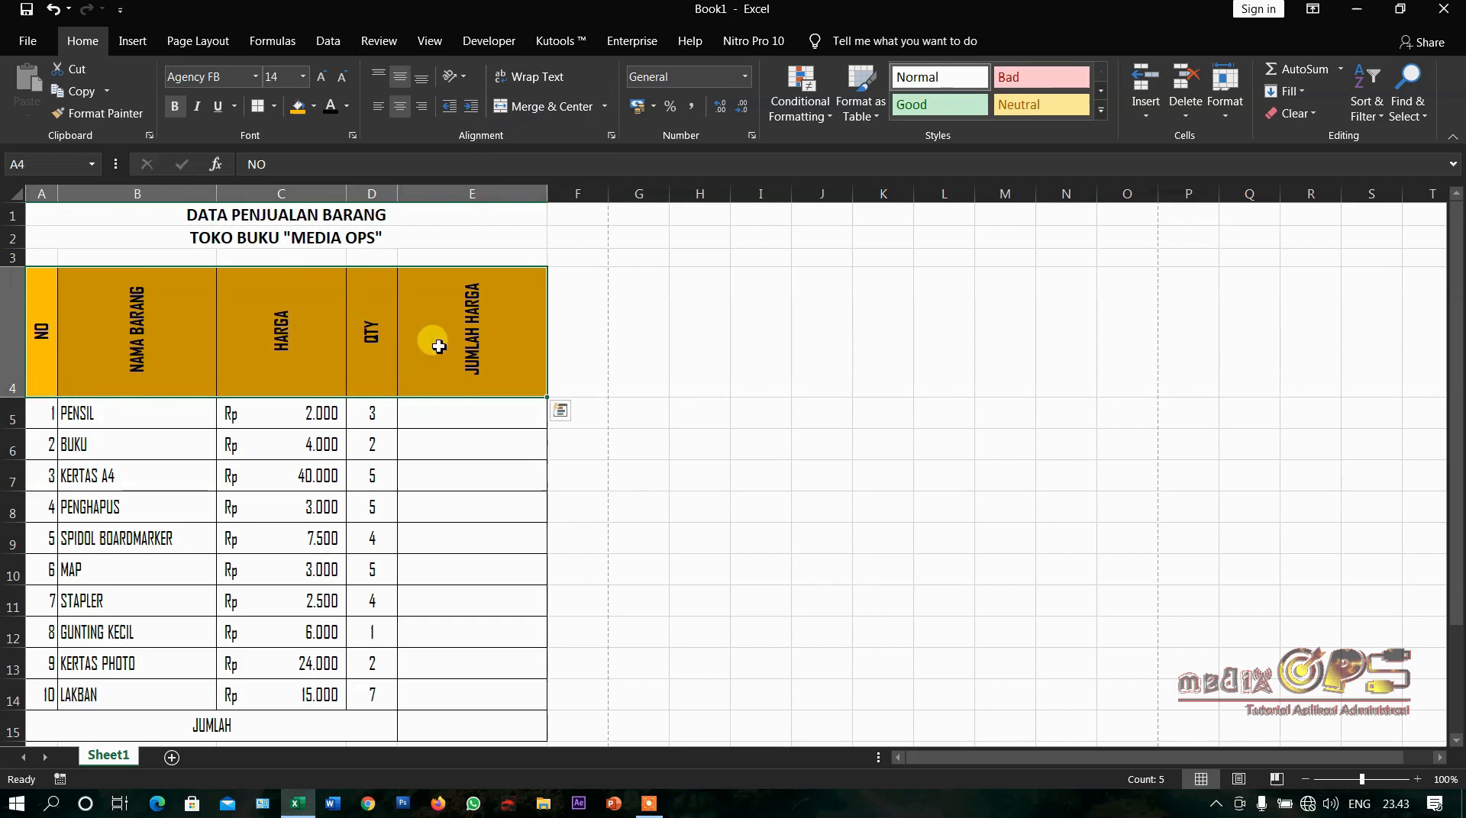
{"action": "left_click", "coordinate": [460, 76]}
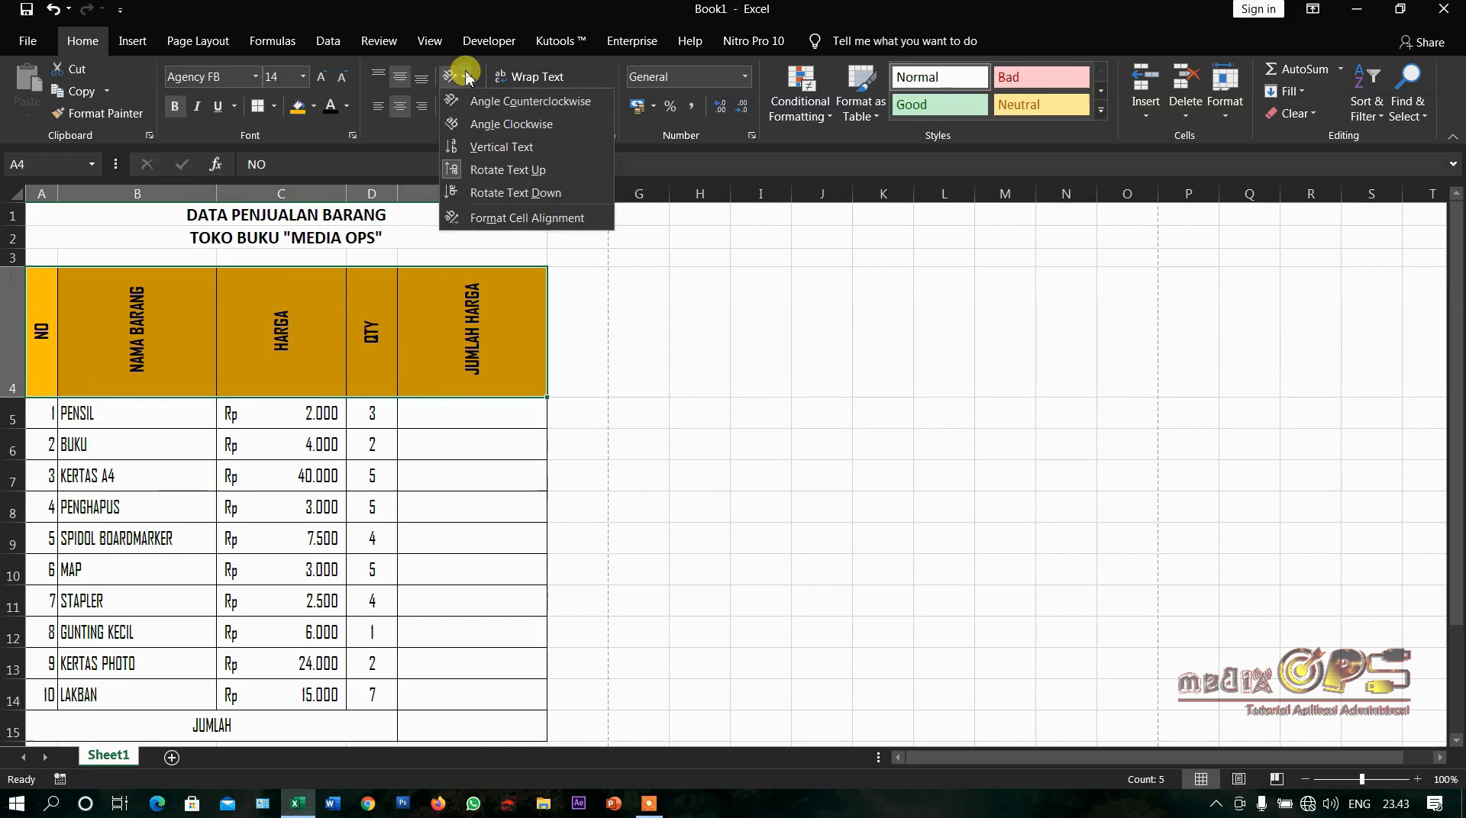
{"action": "left_click", "coordinate": [497, 195]}
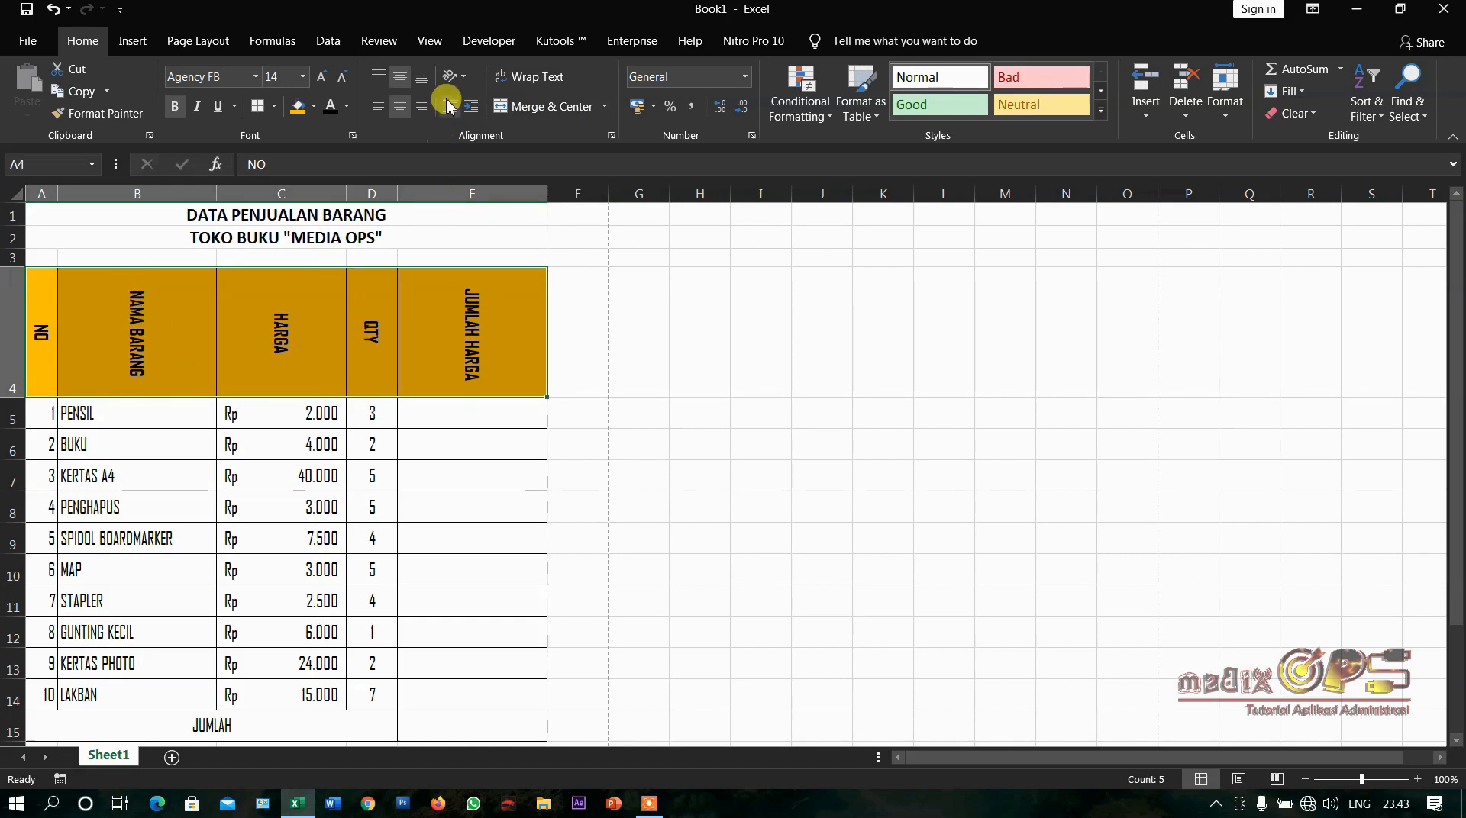
{"action": "left_click", "coordinate": [460, 76]}
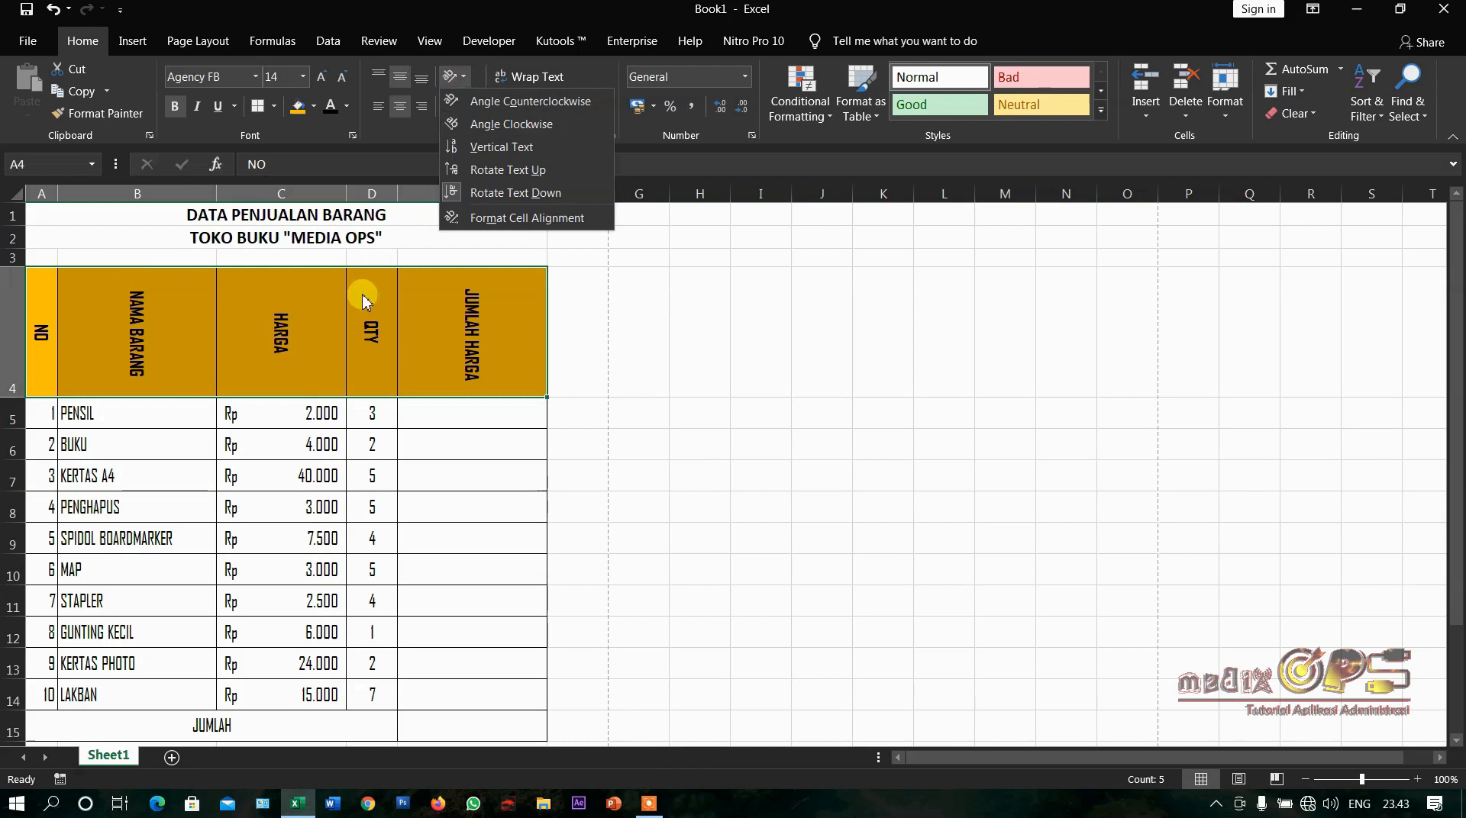
{"action": "key", "text": "Escape"}
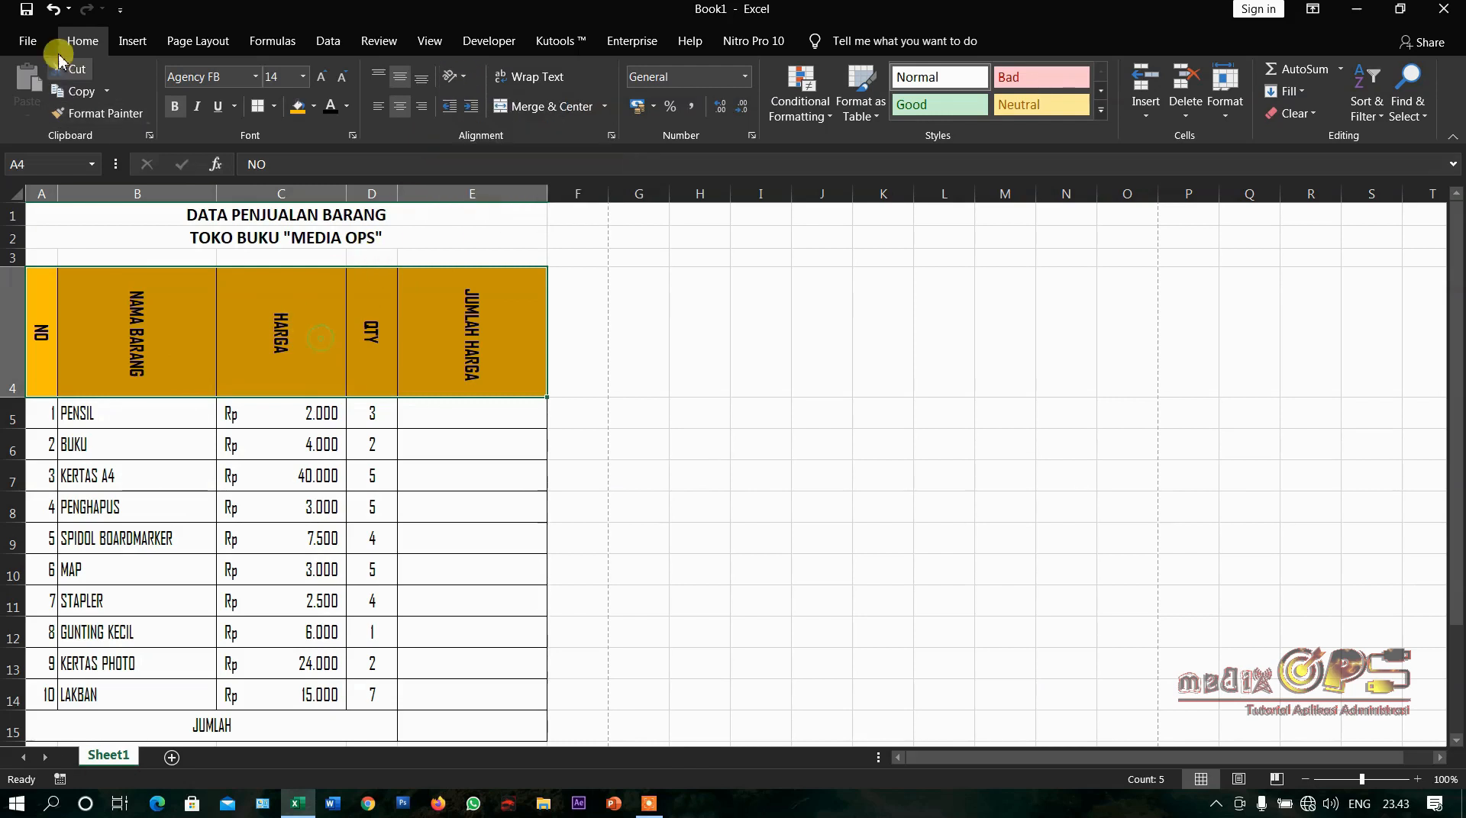
Undo all header orientation and row height changes, and delete the restored sample text from cells E5:E6
{"action": "left_click", "coordinate": [51, 9]}
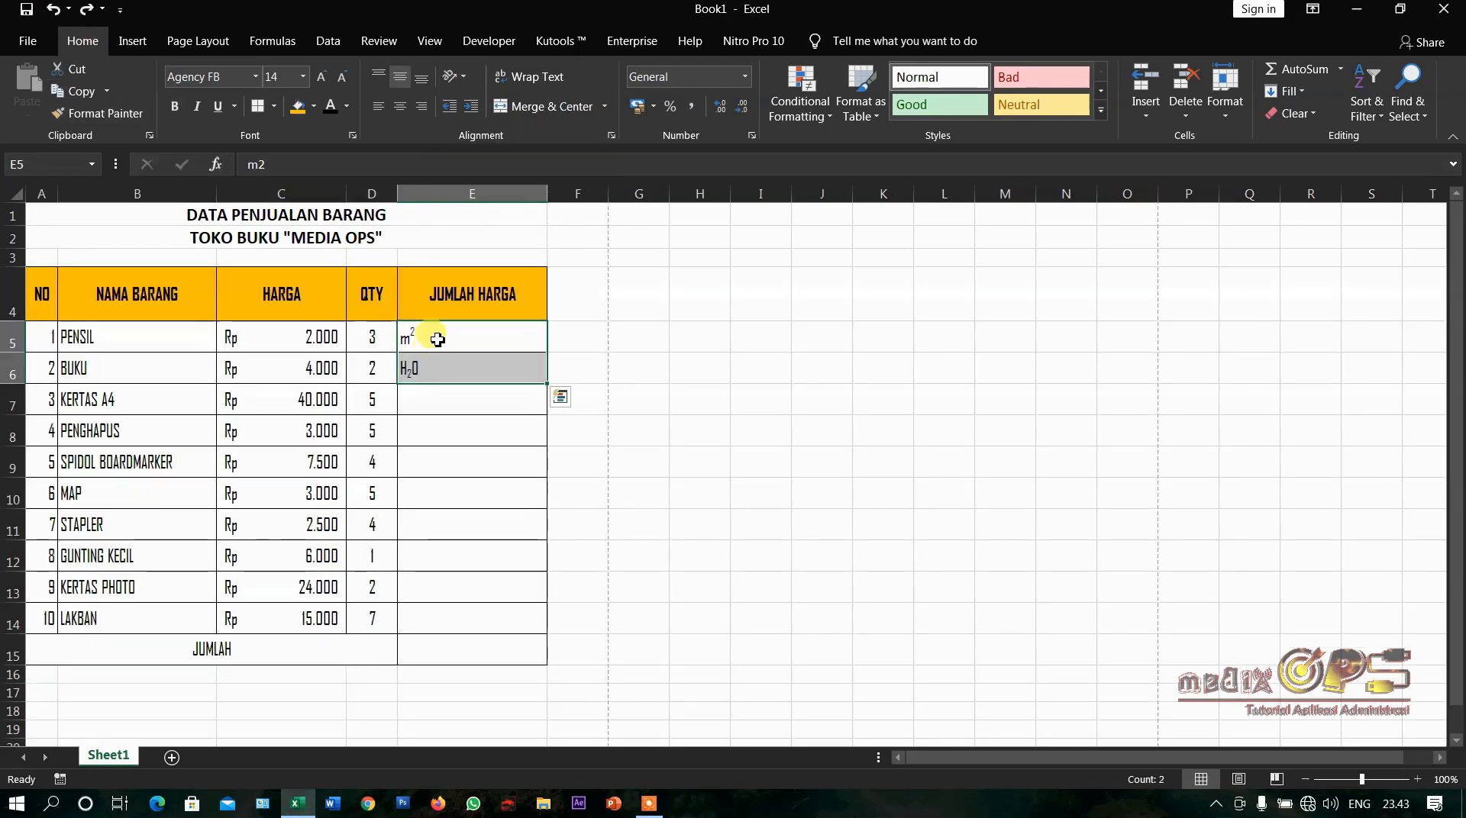
{"action": "left_click_drag", "start_coordinate": [435, 337], "coordinate": [441, 359]}
{"action": "key", "text": "Delete"}
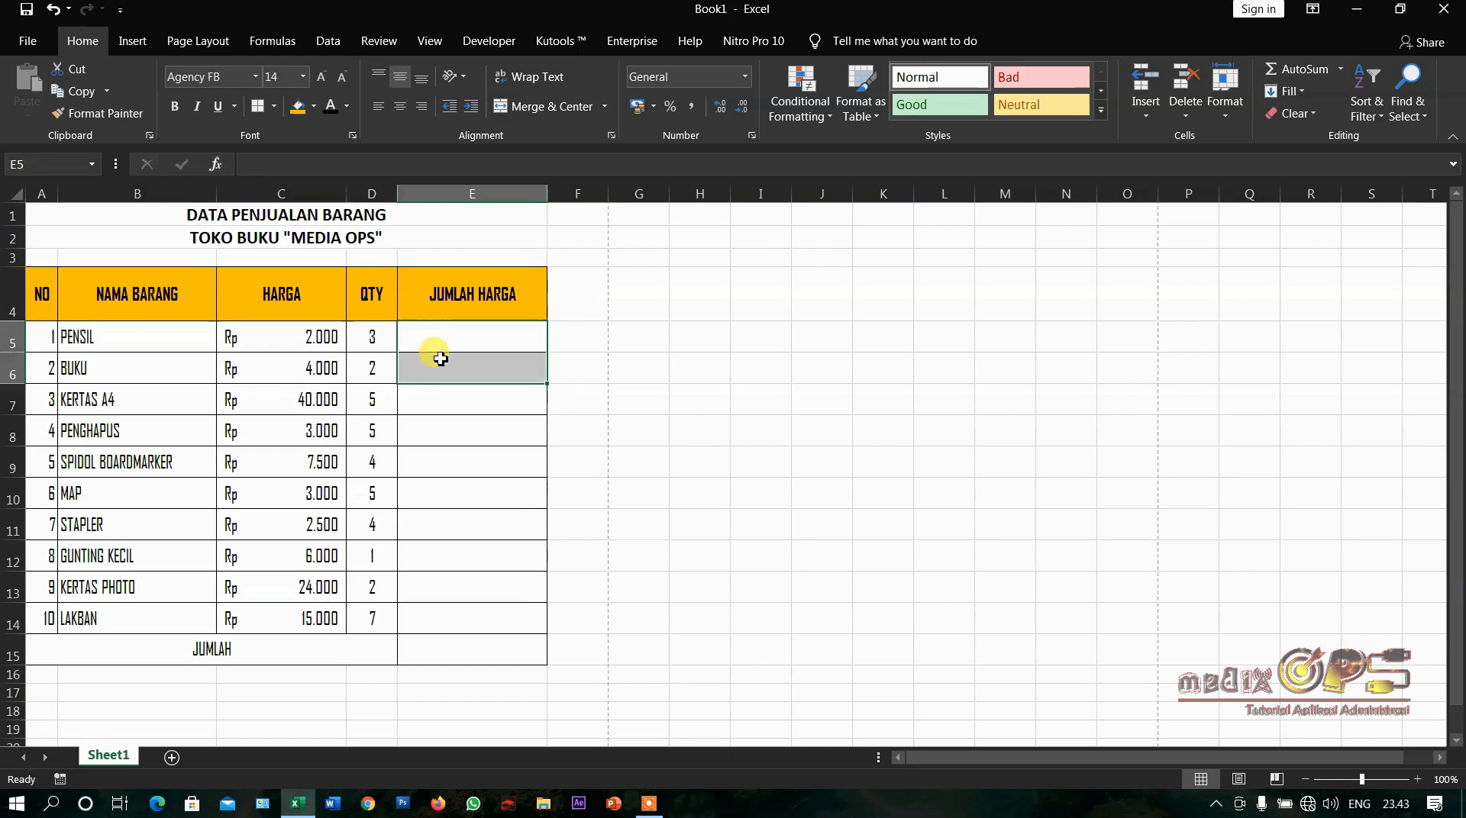
{"action": "left_click", "coordinate": [353, 364]}
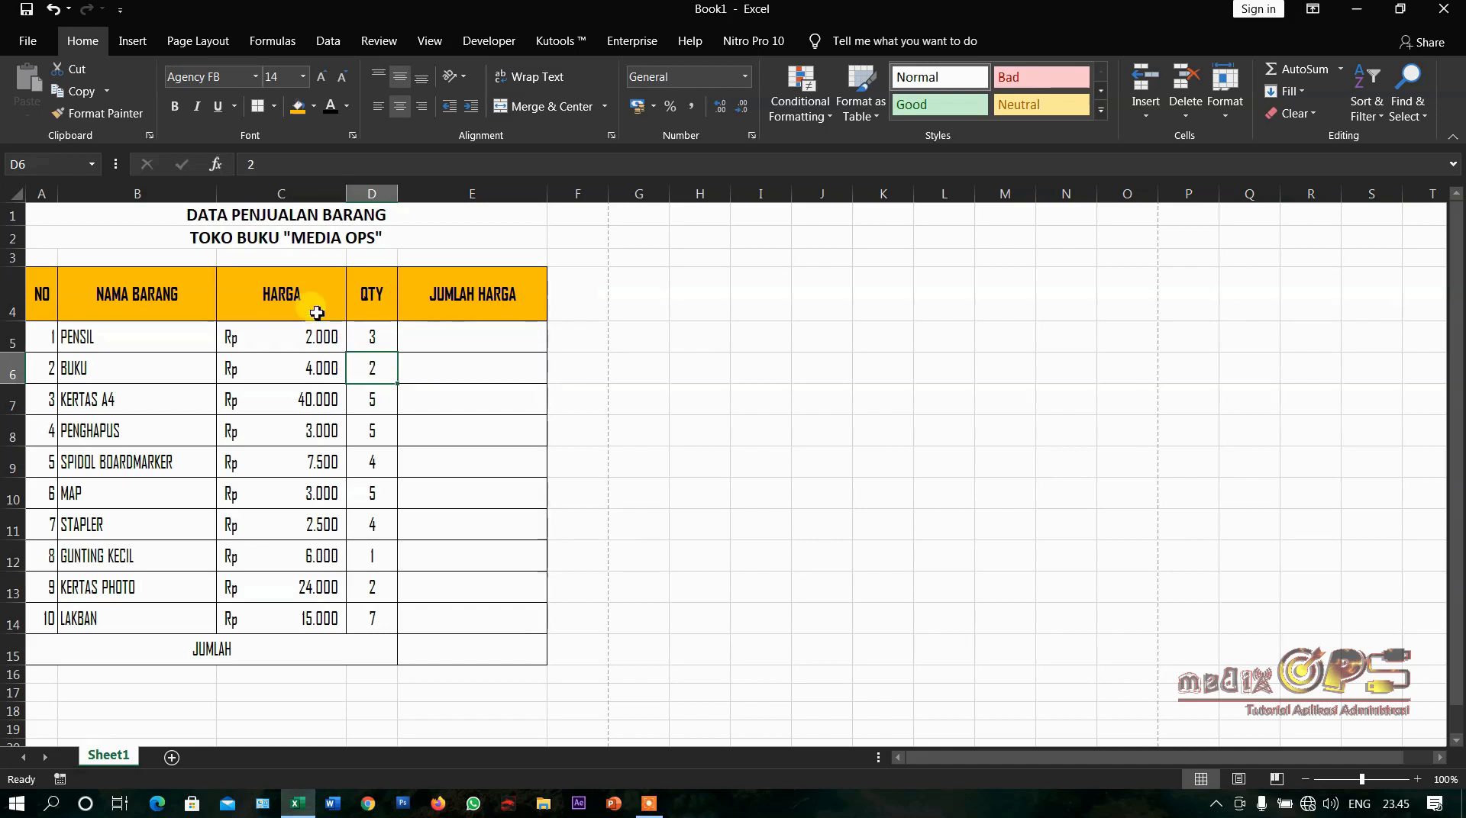
{"action": "left_click_drag", "start_coordinate": [162, 219], "coordinate": [526, 655]}
{"action": "left_click", "coordinate": [379, 432]}
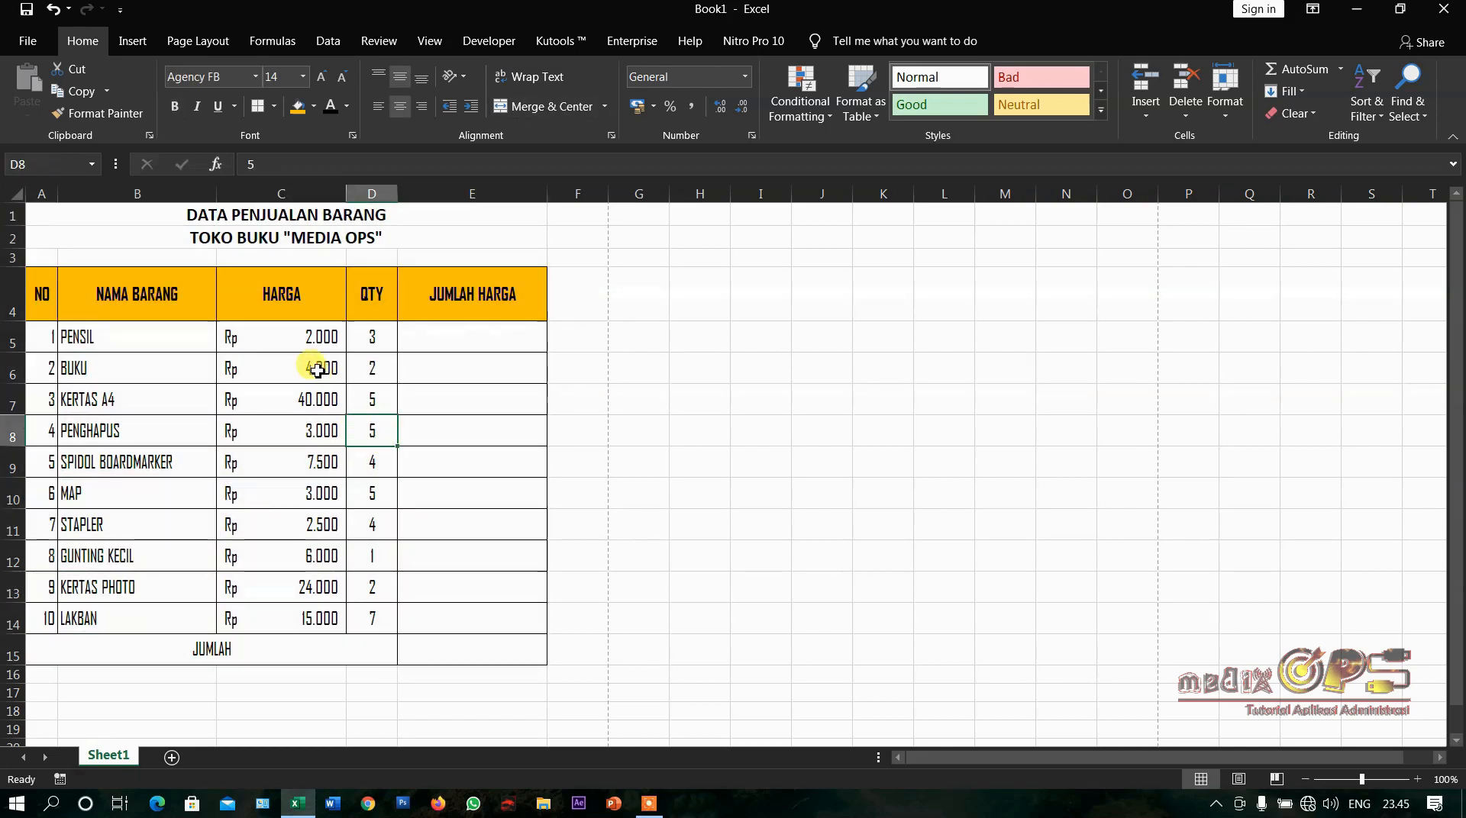
{"action": "left_click", "coordinate": [283, 356]}
{"action": "left_click", "coordinate": [256, 330]}
{"action": "left_click", "coordinate": [186, 298]}
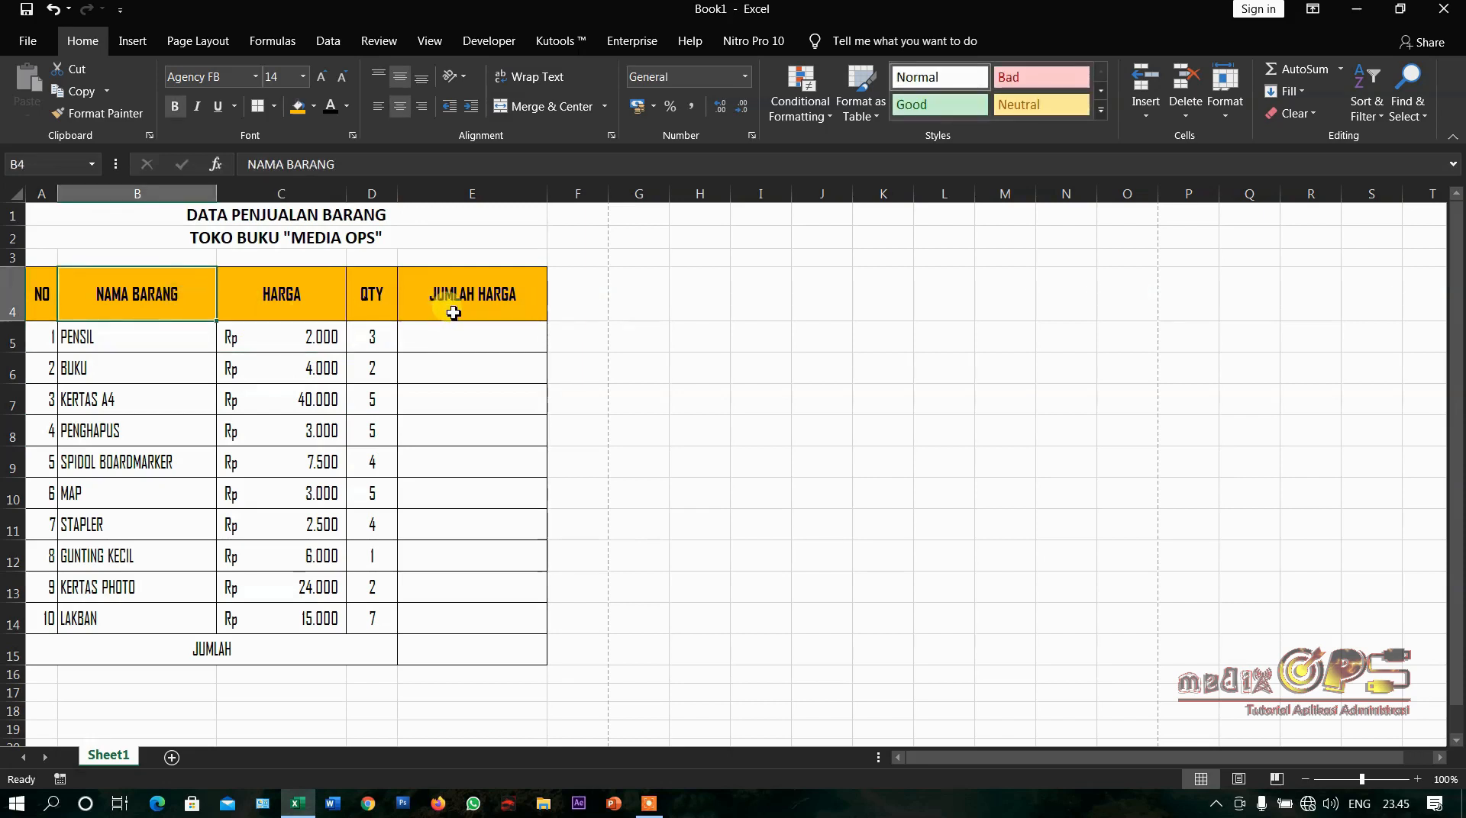
{"action": "left_click", "coordinate": [444, 312]}
{"action": "left_click", "coordinate": [449, 357]}
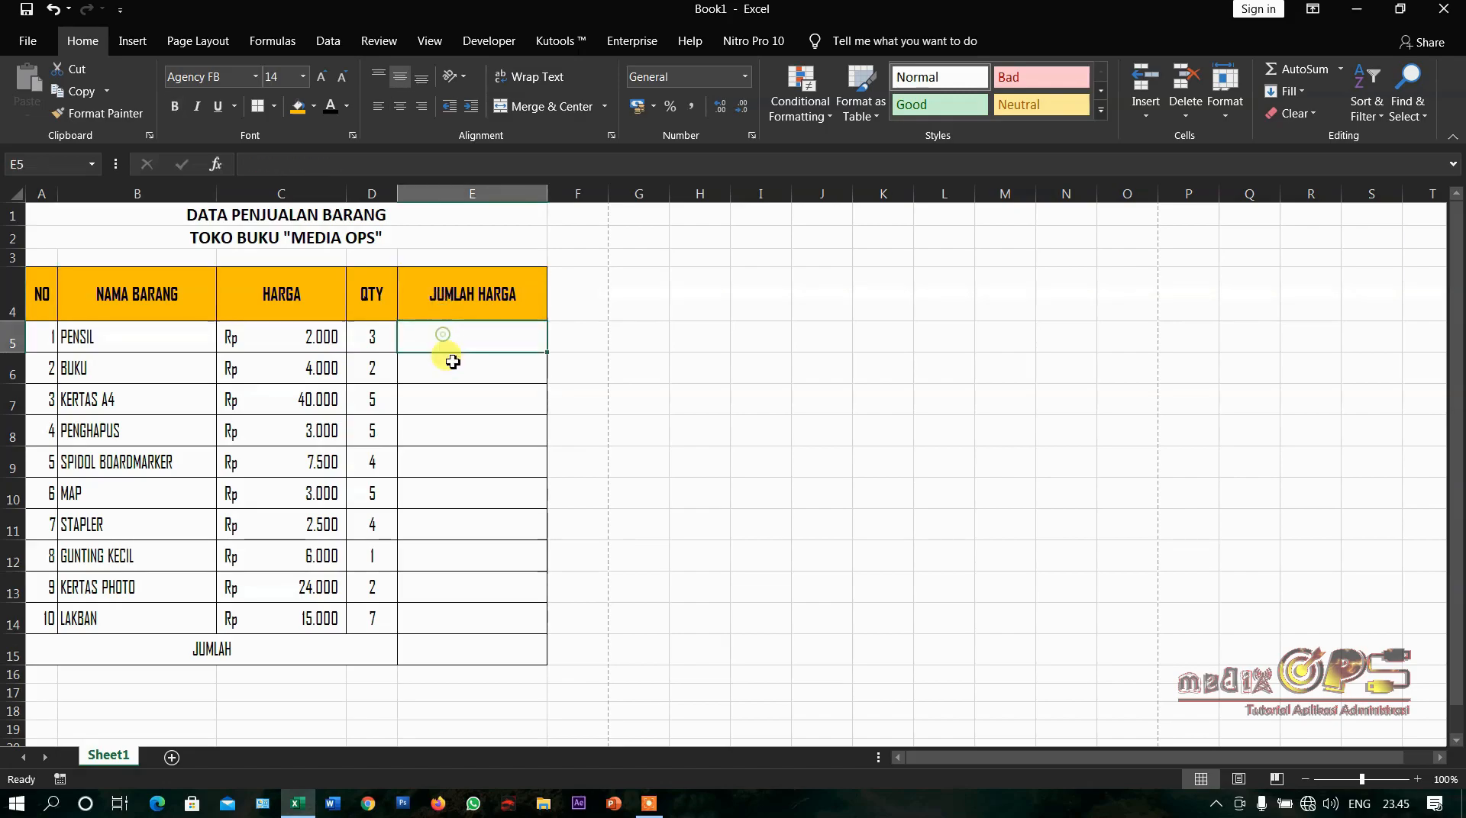
{"action": "left_click", "coordinate": [448, 436]}
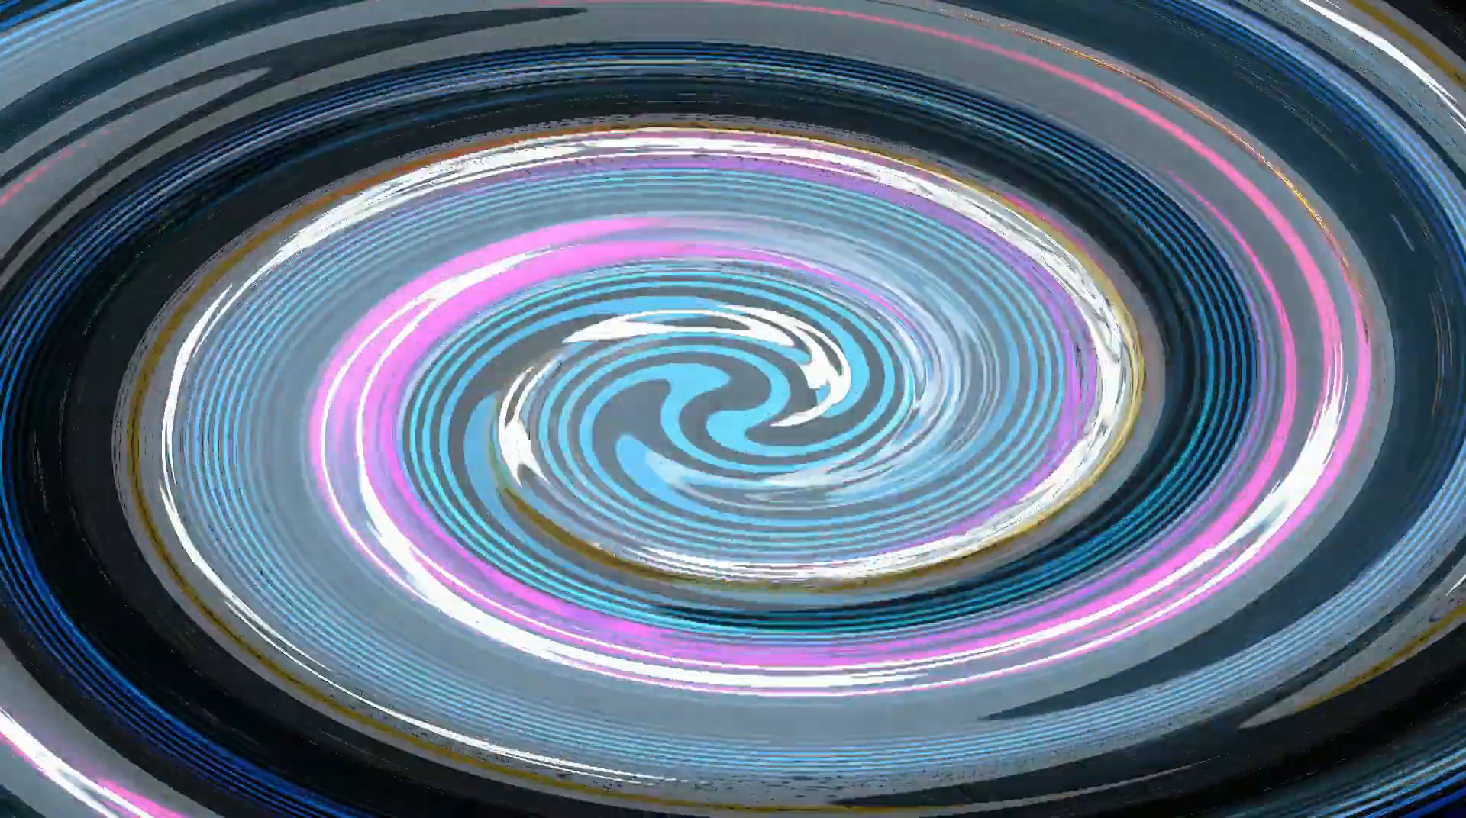